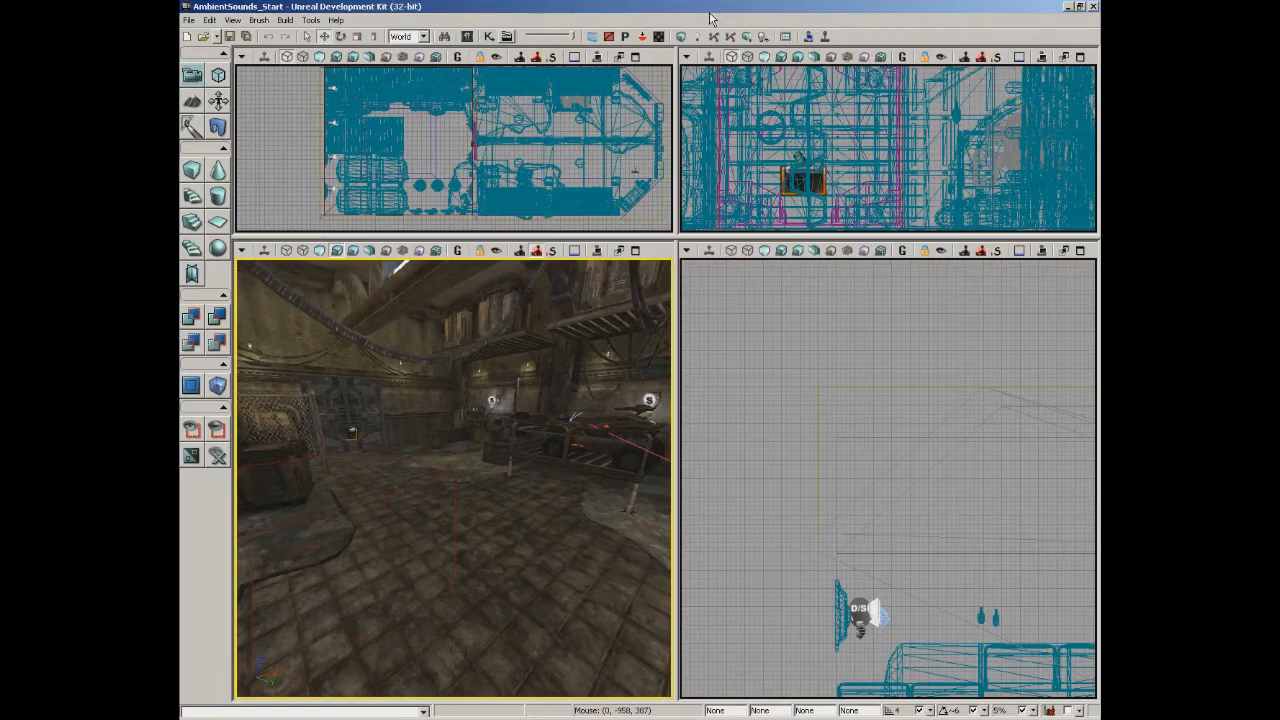
Step: Look around the storage room in the perspective view and select the closed metal door mesh
right_drag(406, 417, 406, 417)
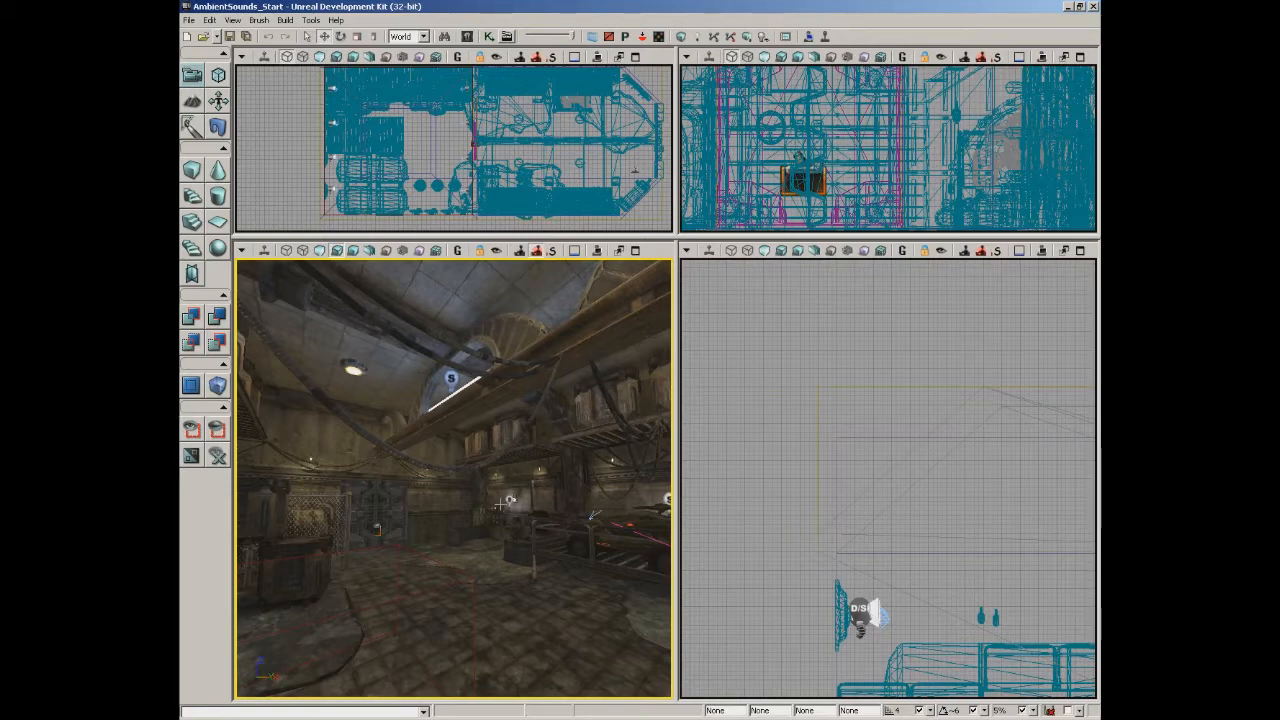
right_drag(499, 522, 520, 543)
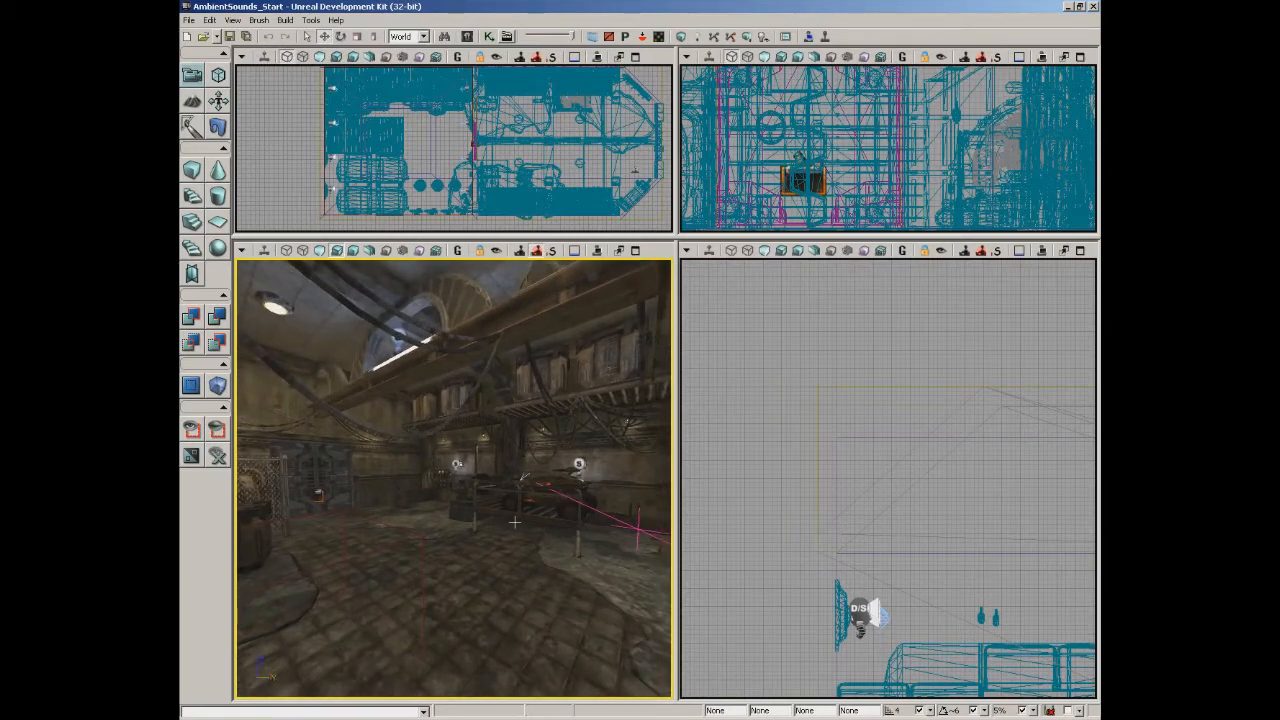
drag(505, 563, 474, 454)
click(471, 555)
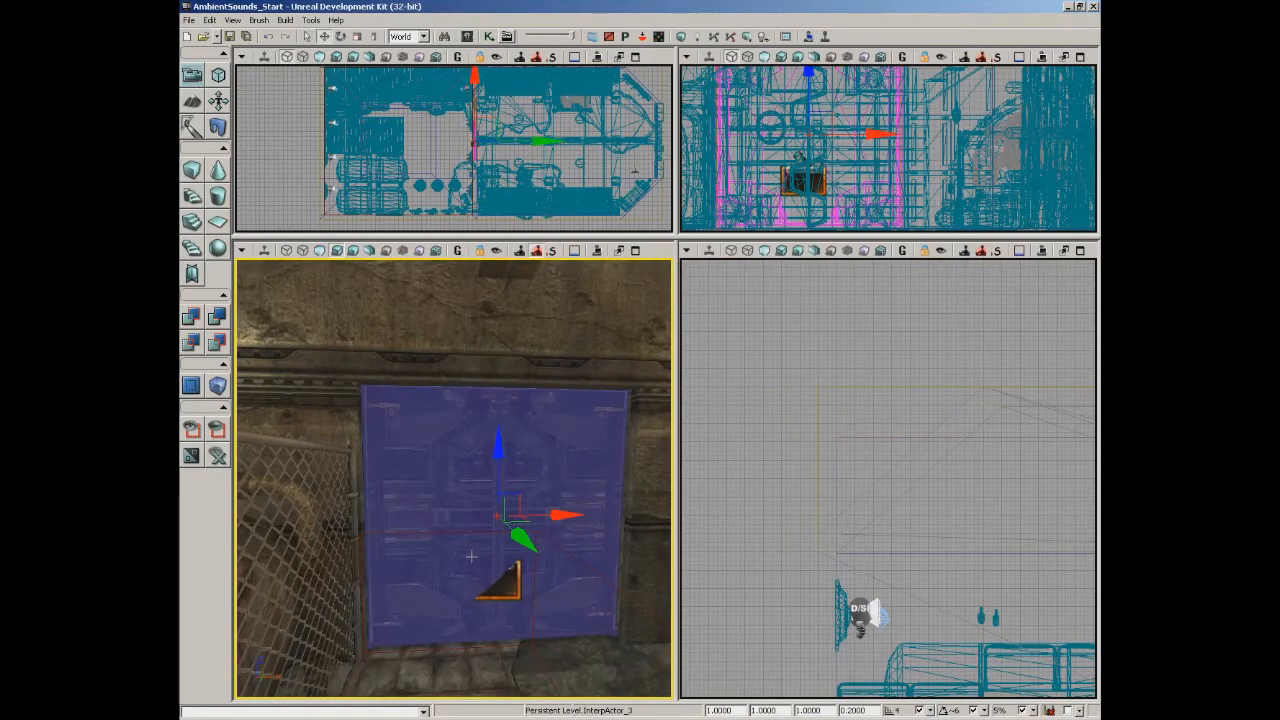
drag(471, 555, 478, 634)
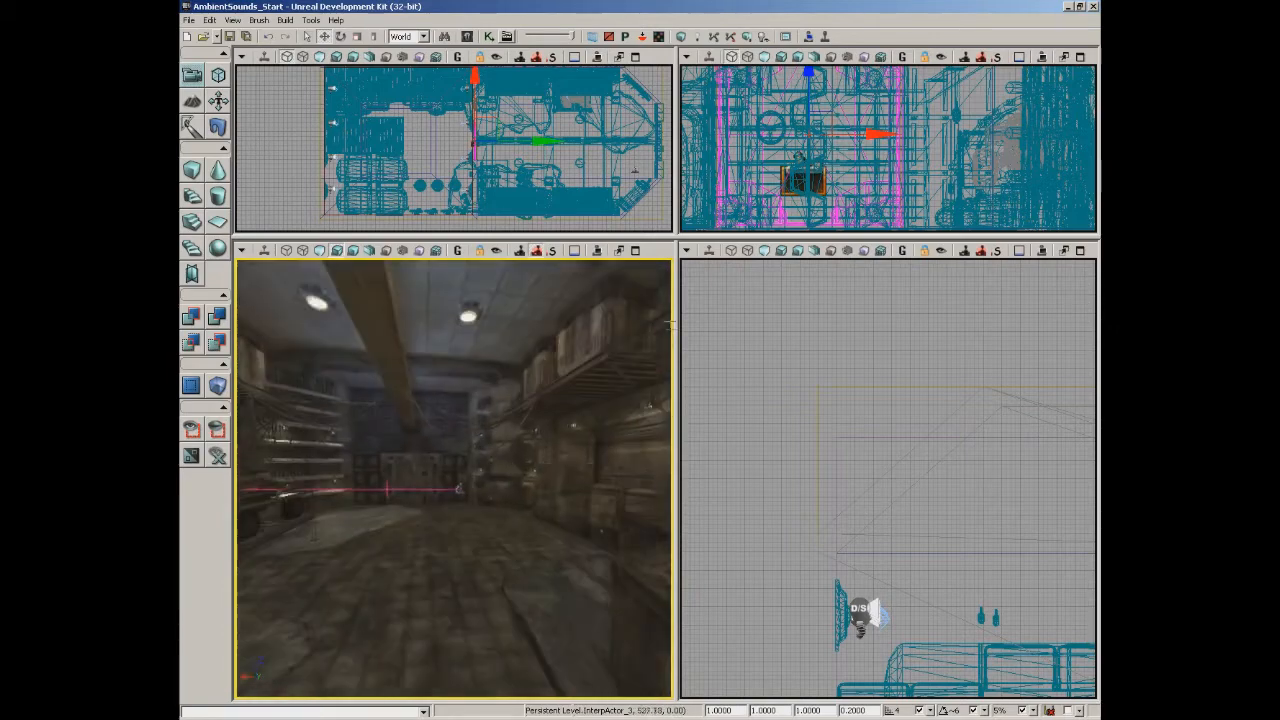
Step: Play the level in the editor, walk through the storage room and the metal door into the adjoining room, and end the session
click(828, 37)
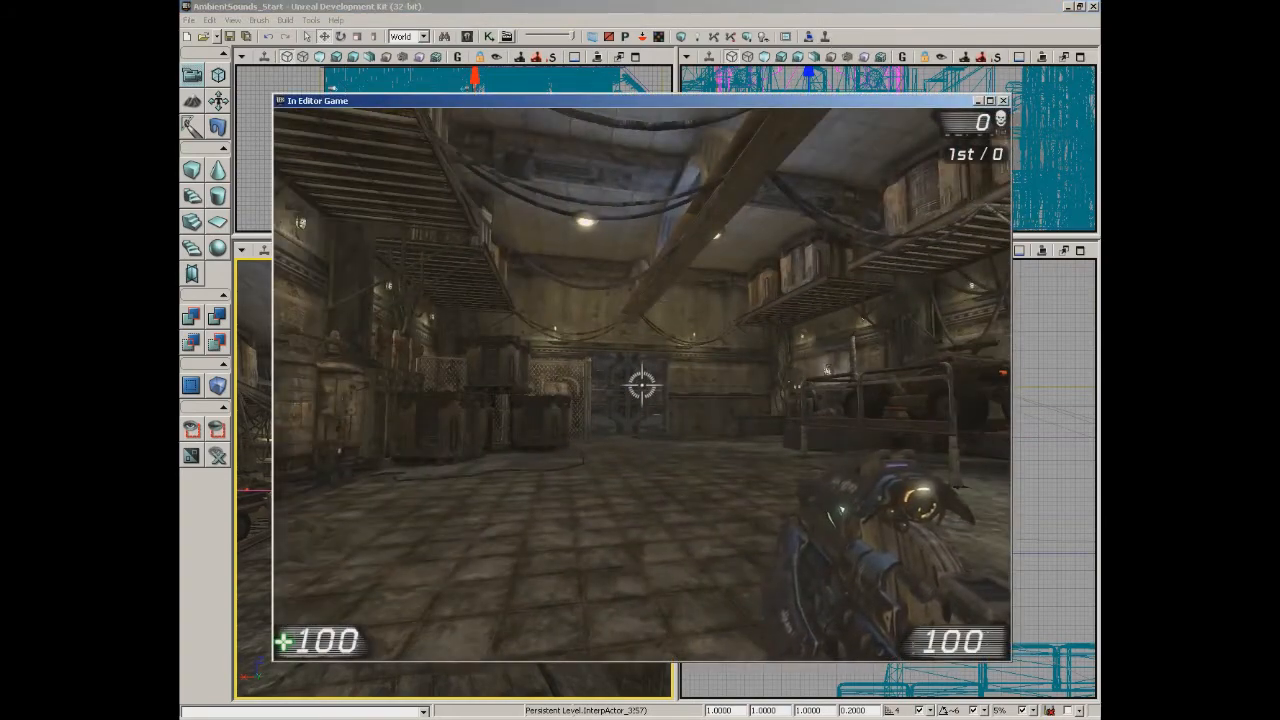
key(w)
key(w)
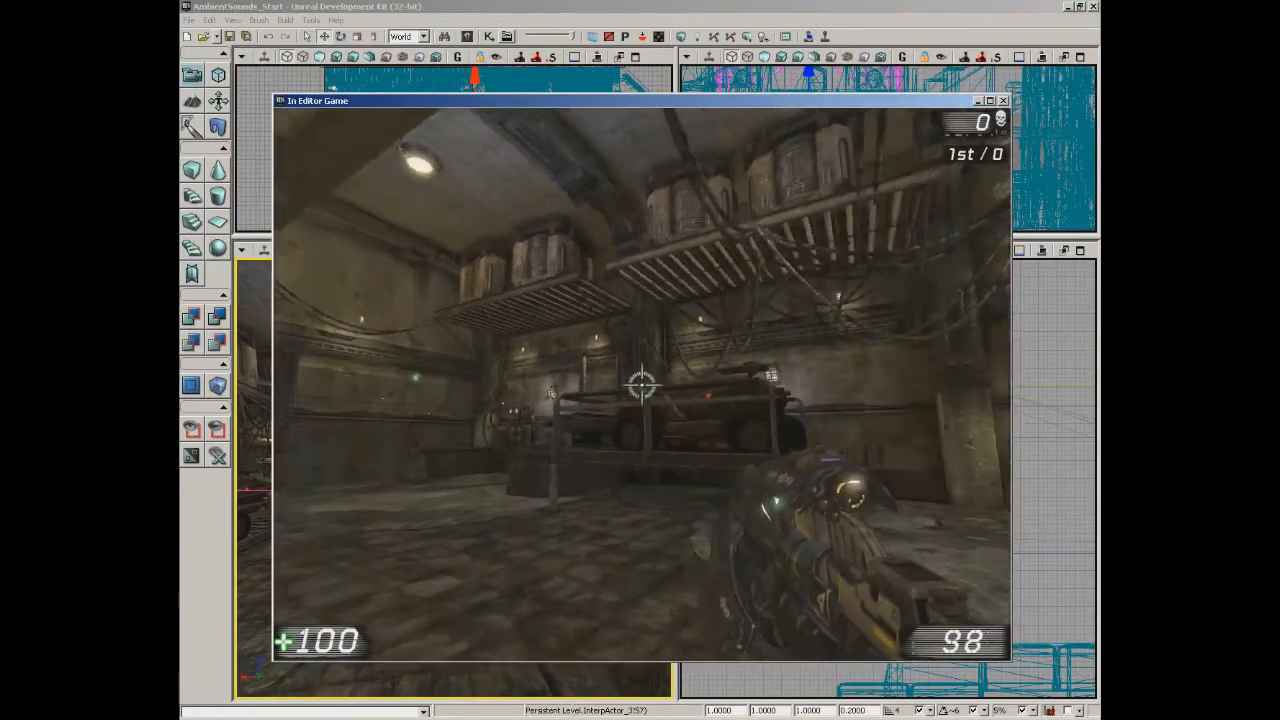
key(w)
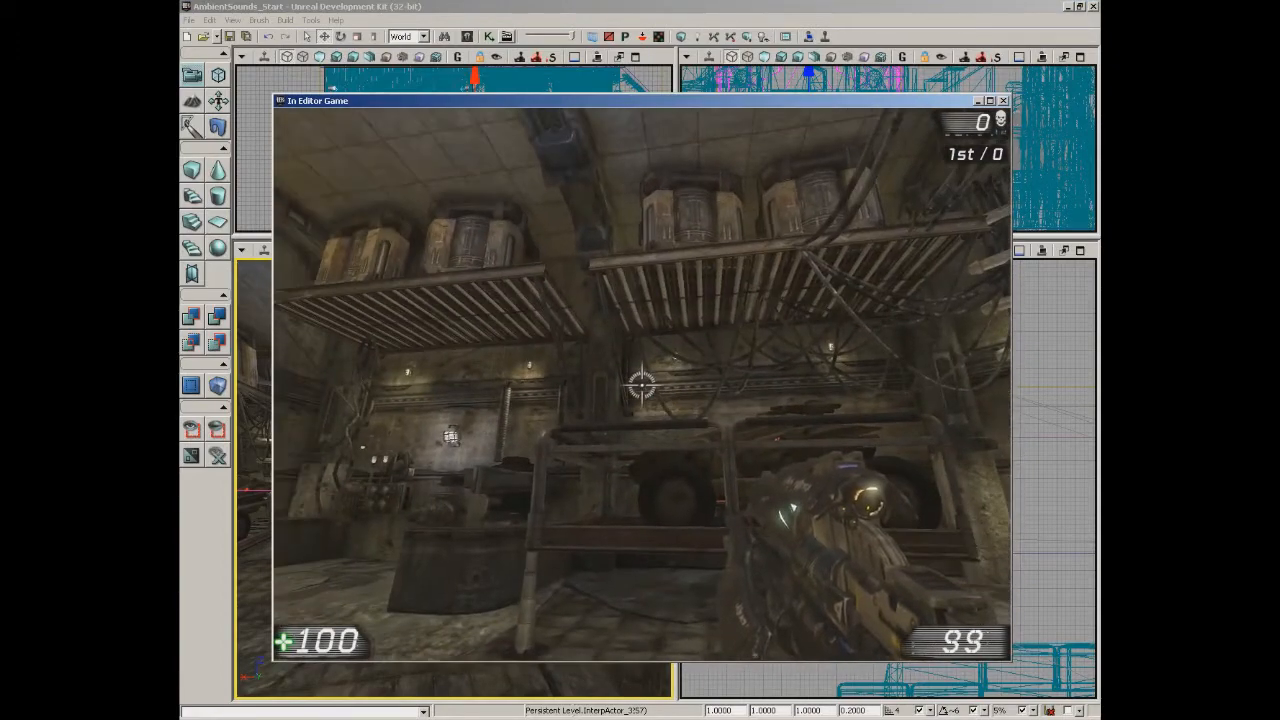
key(w)
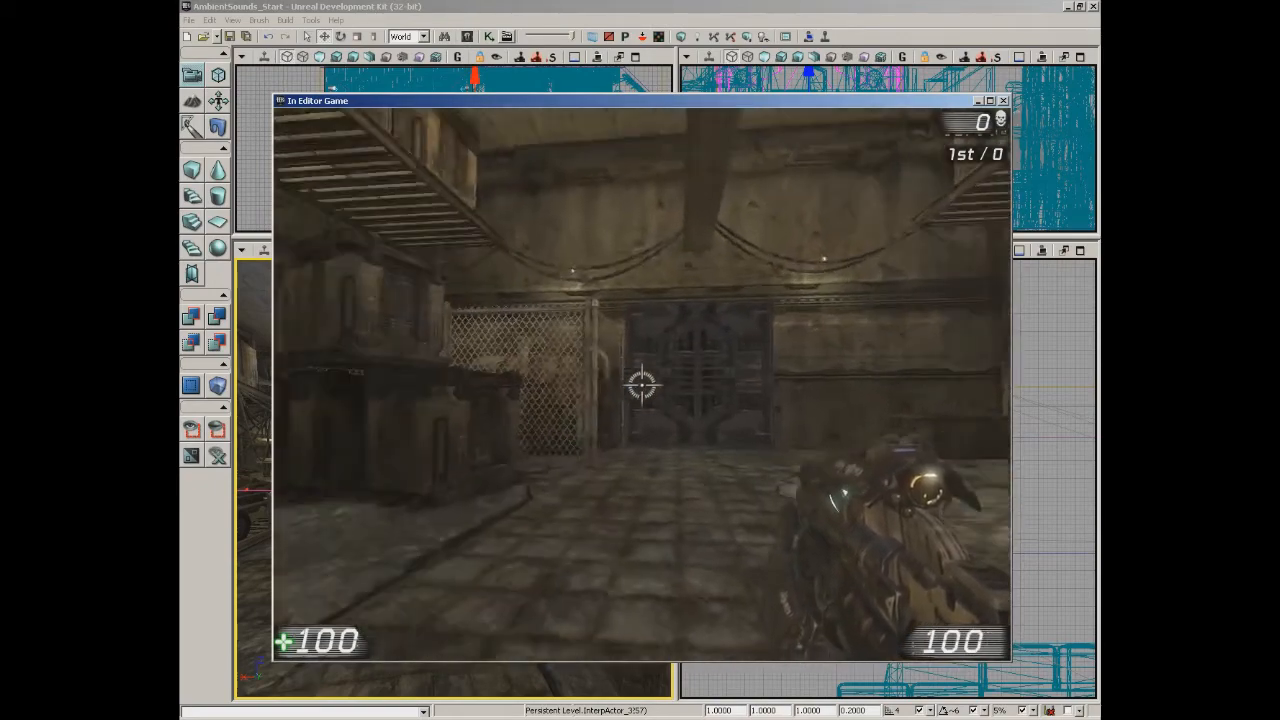
key(a)
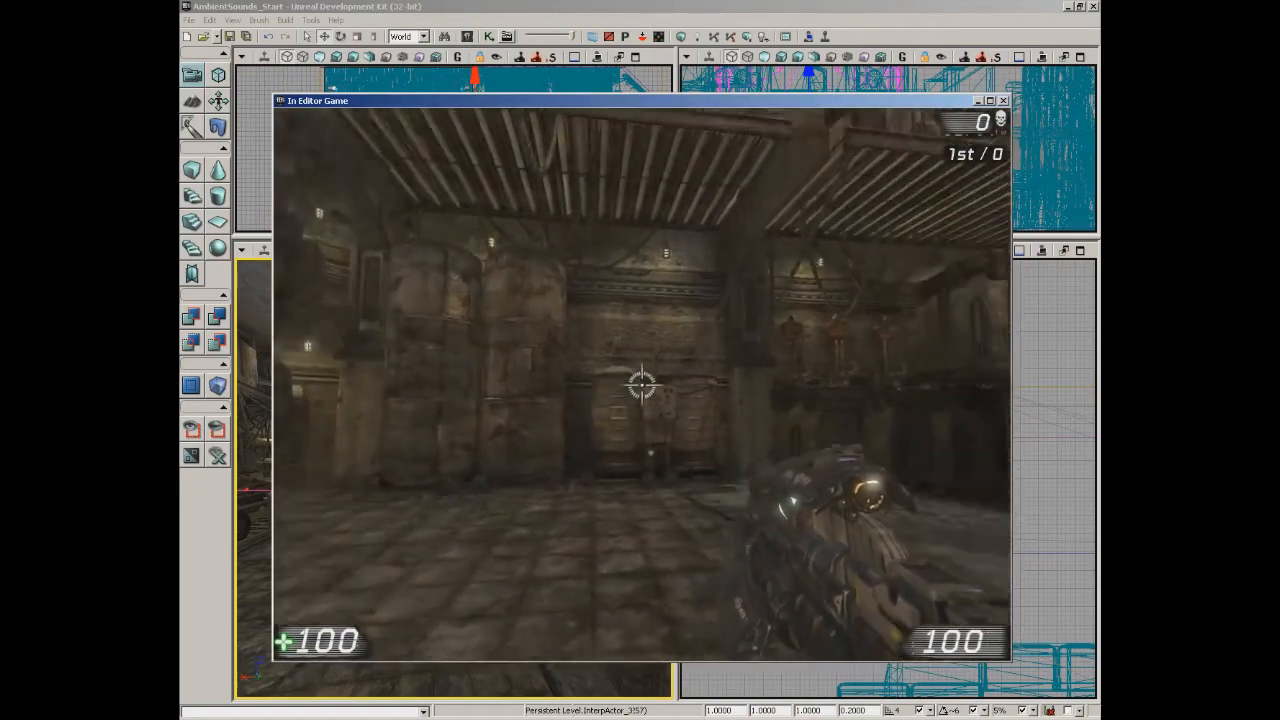
key(w)
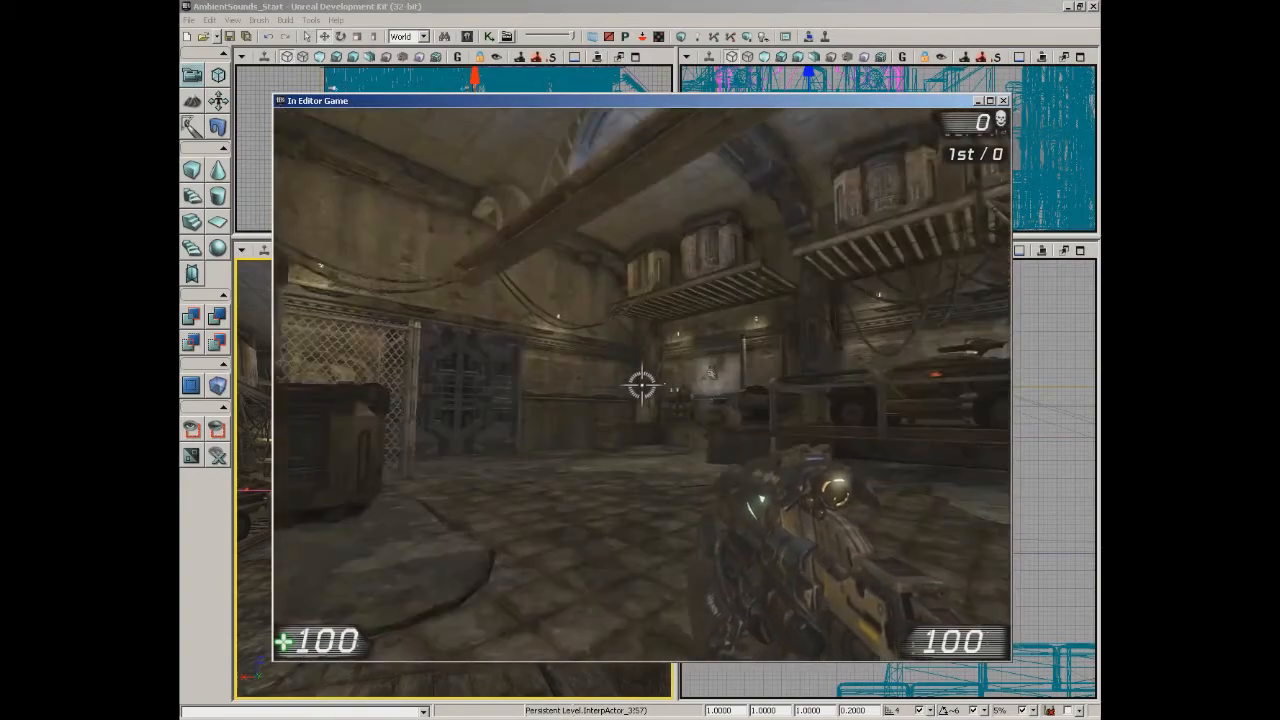
key(w)
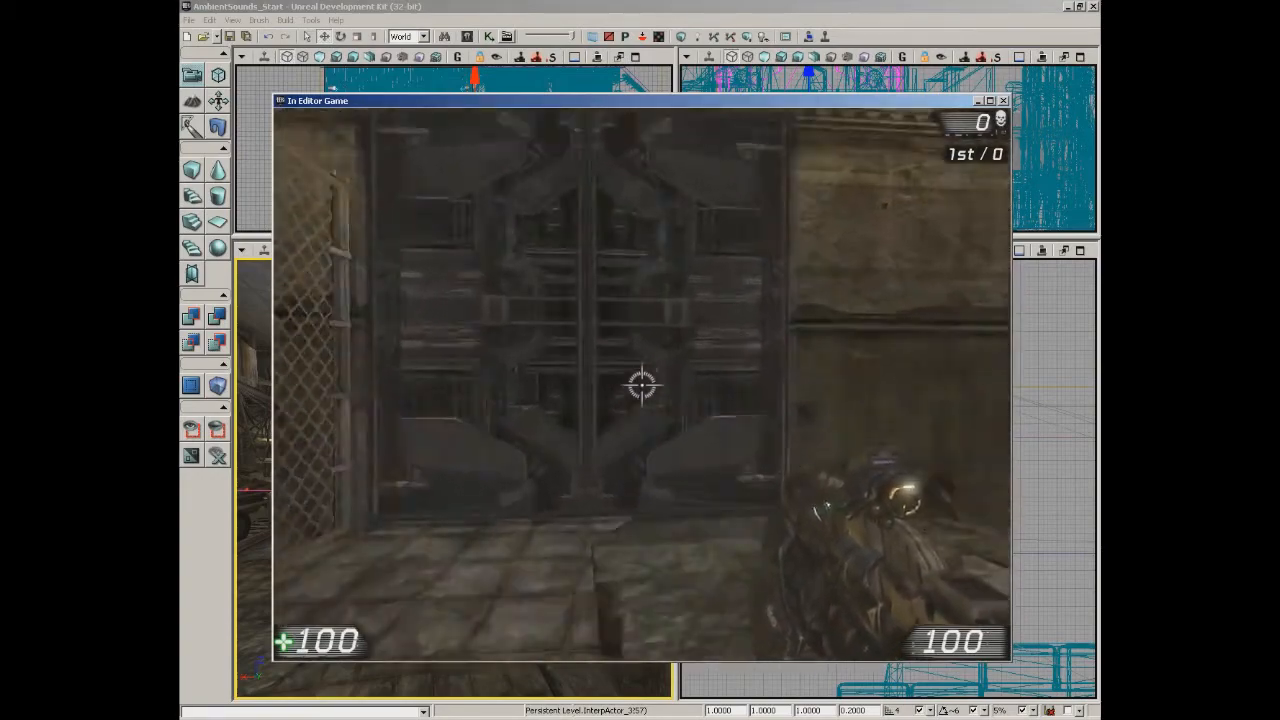
key(w)
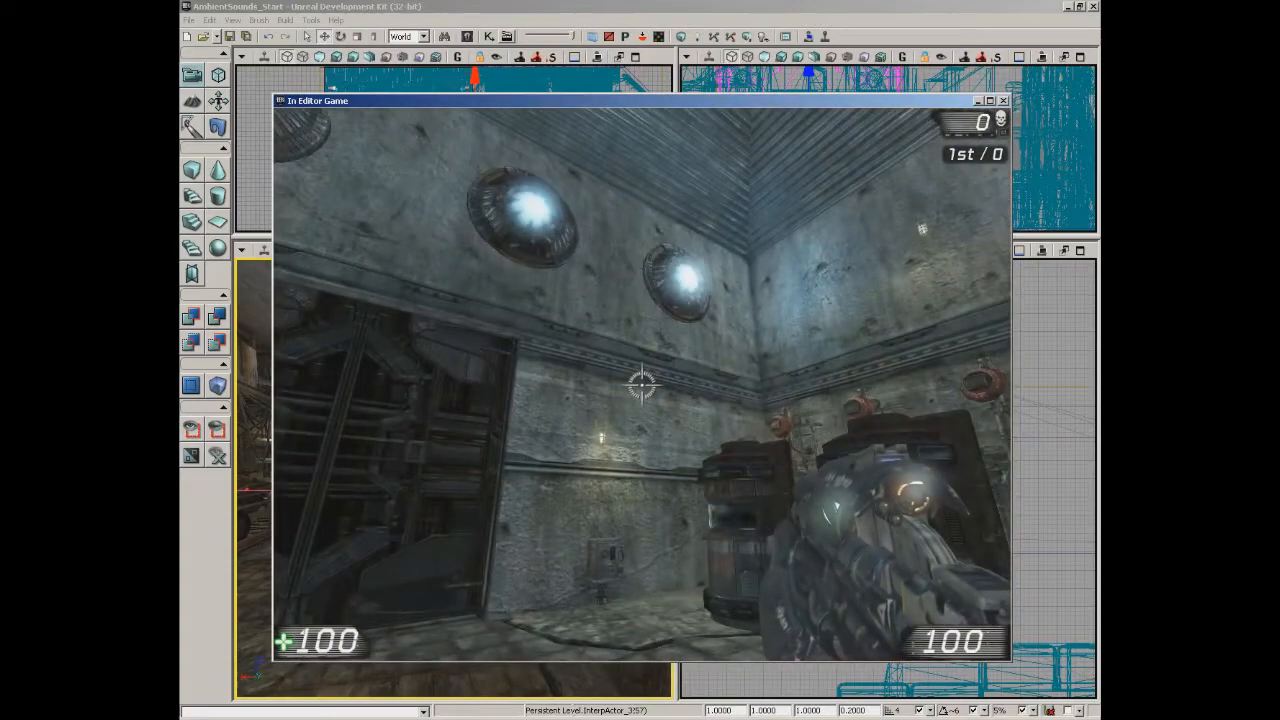
key(Escape)
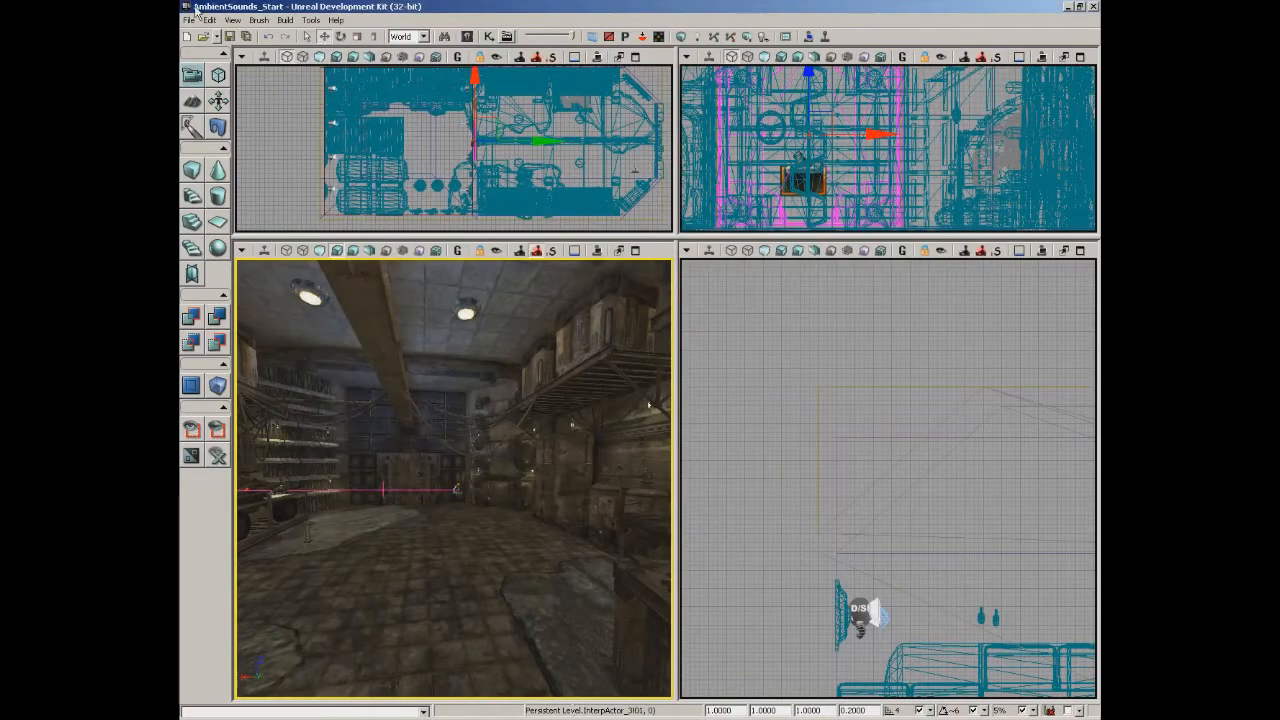
Step: Open the recent map AmbientSounds_Complete.udk and start playing it in the editor
click(215, 37)
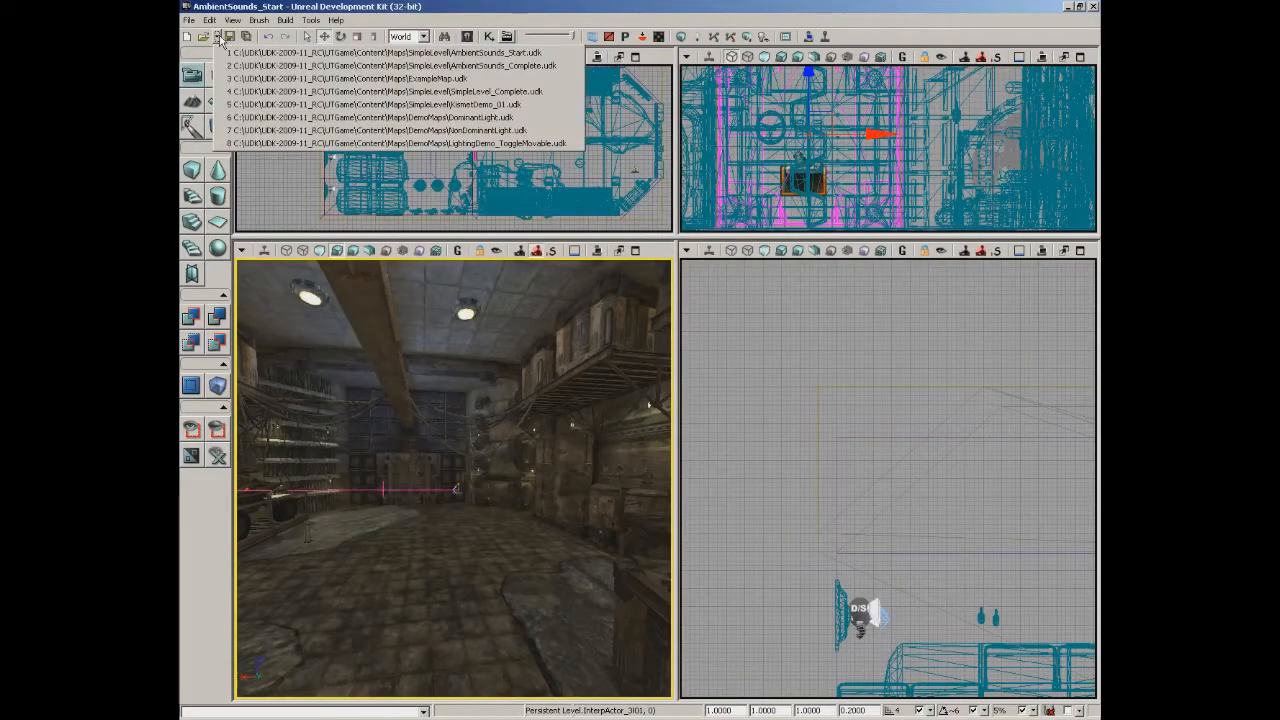
click(283, 68)
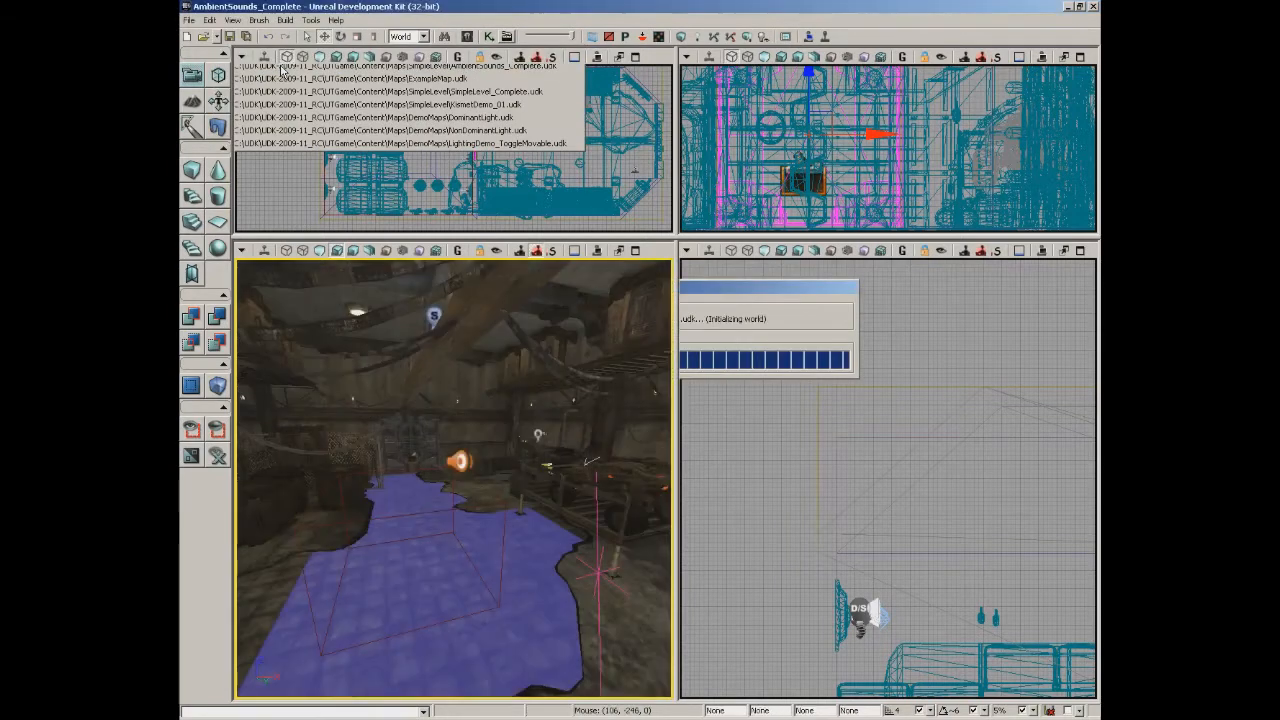
click(825, 37)
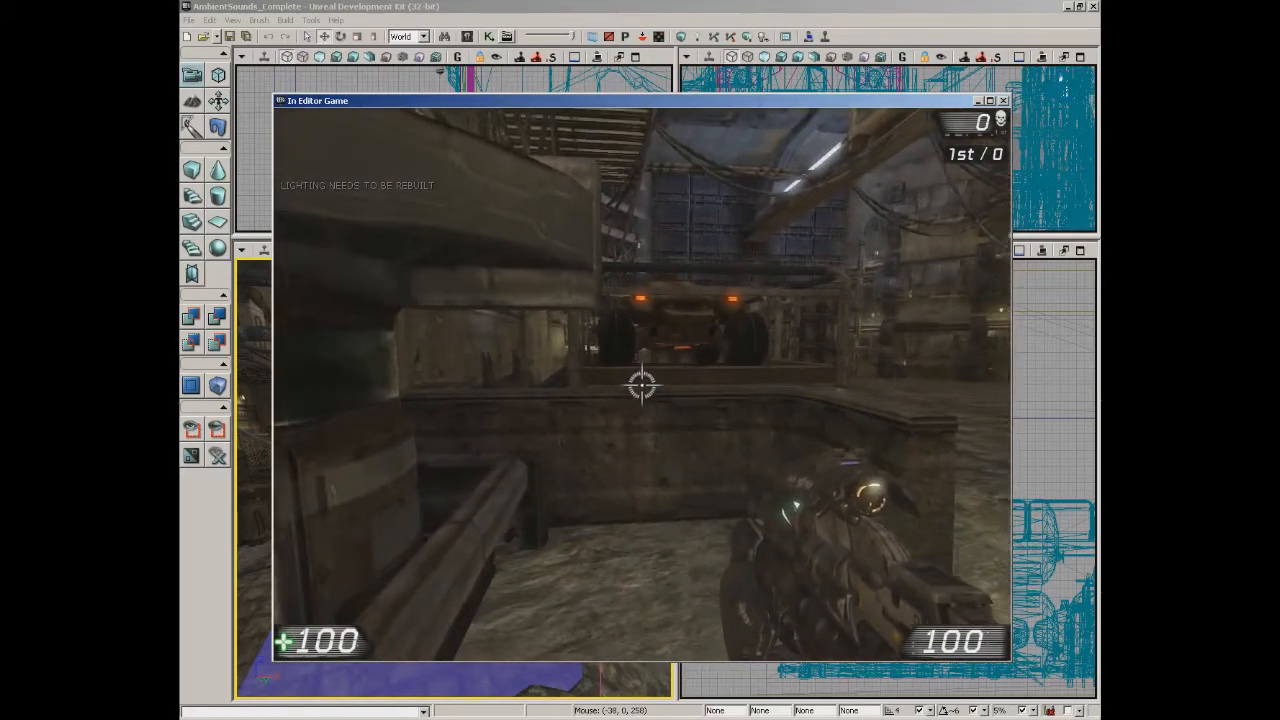
Step: Walk through the door to the machinery and back through the storage room to compare the ambient sounds, and end the play session
key(w)
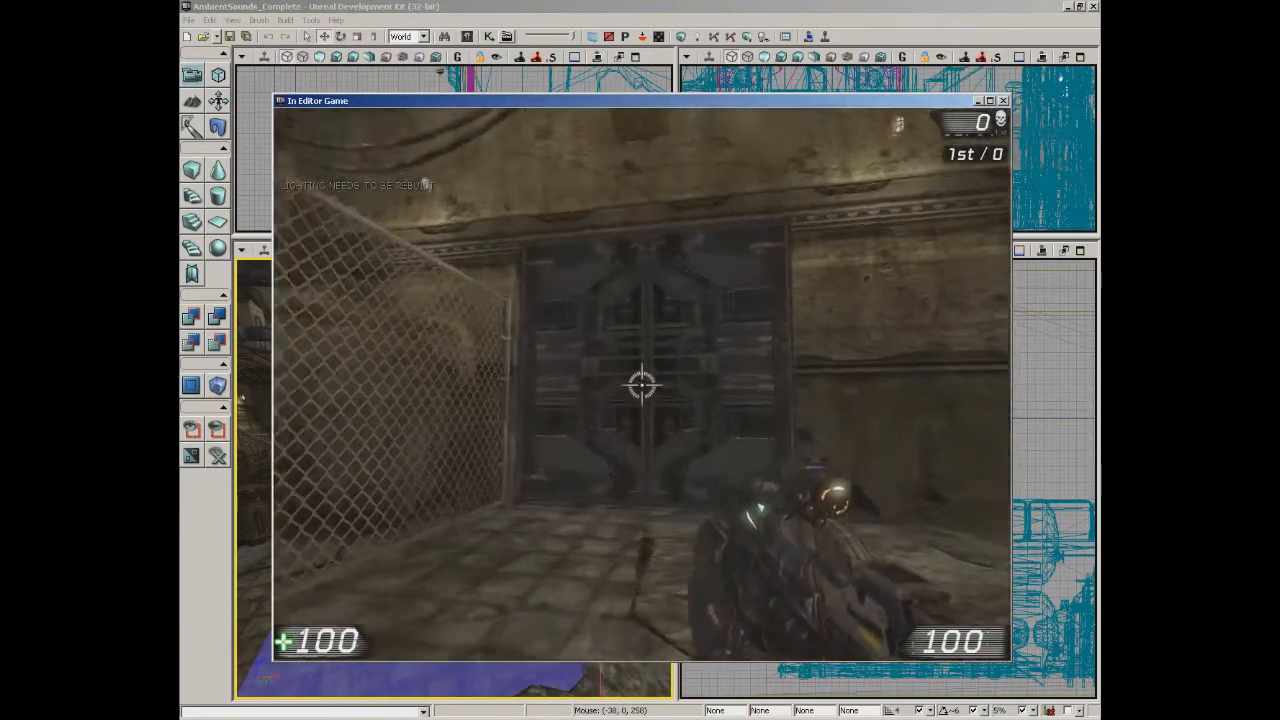
key(w)
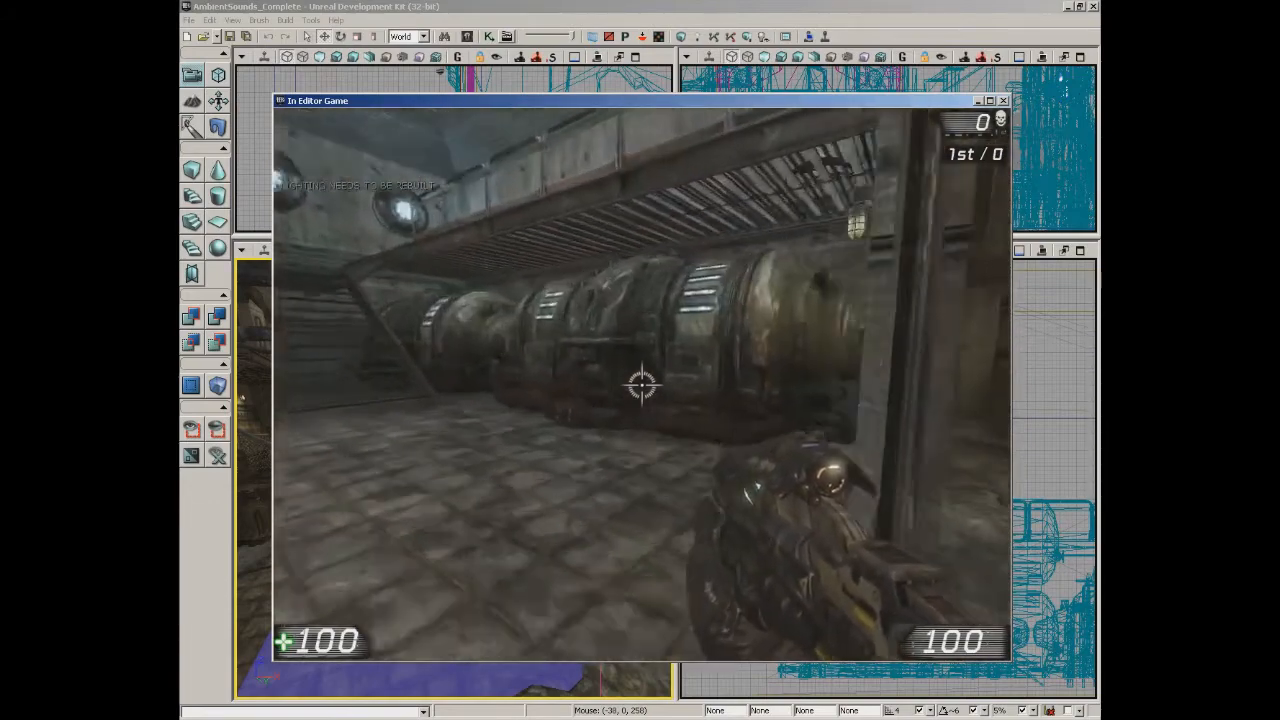
key(a)
key(w)
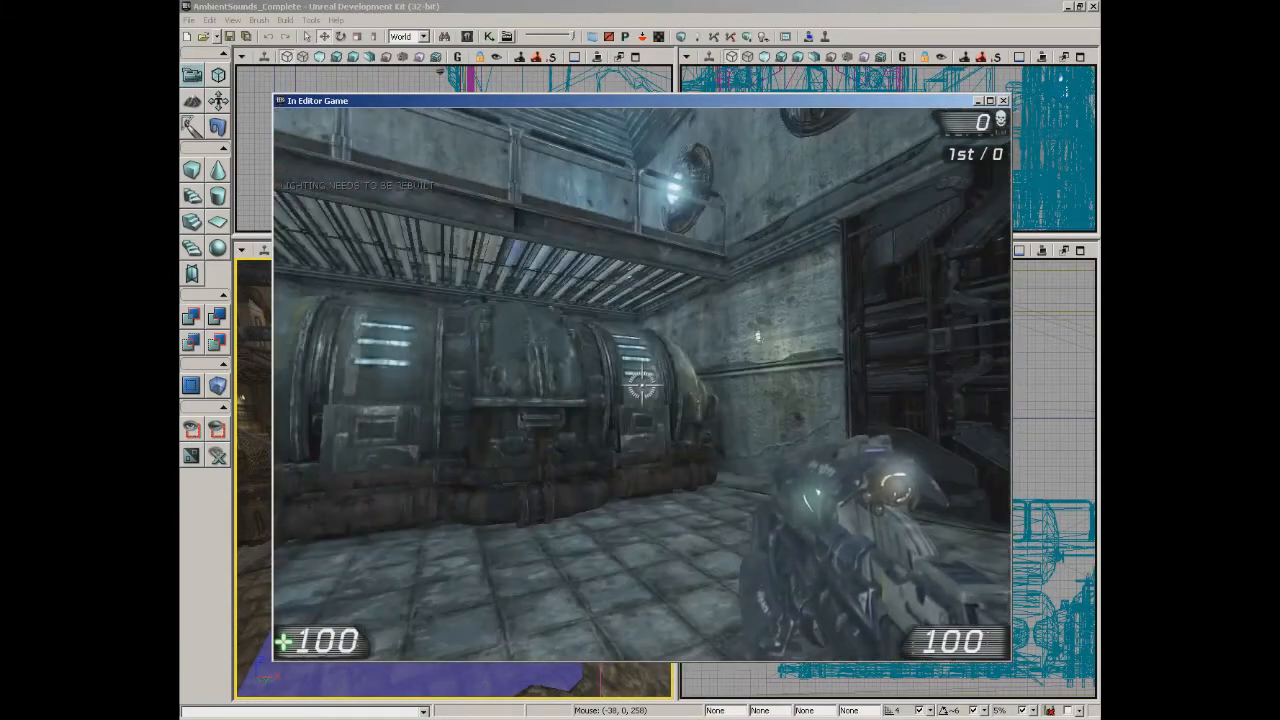
key(w)
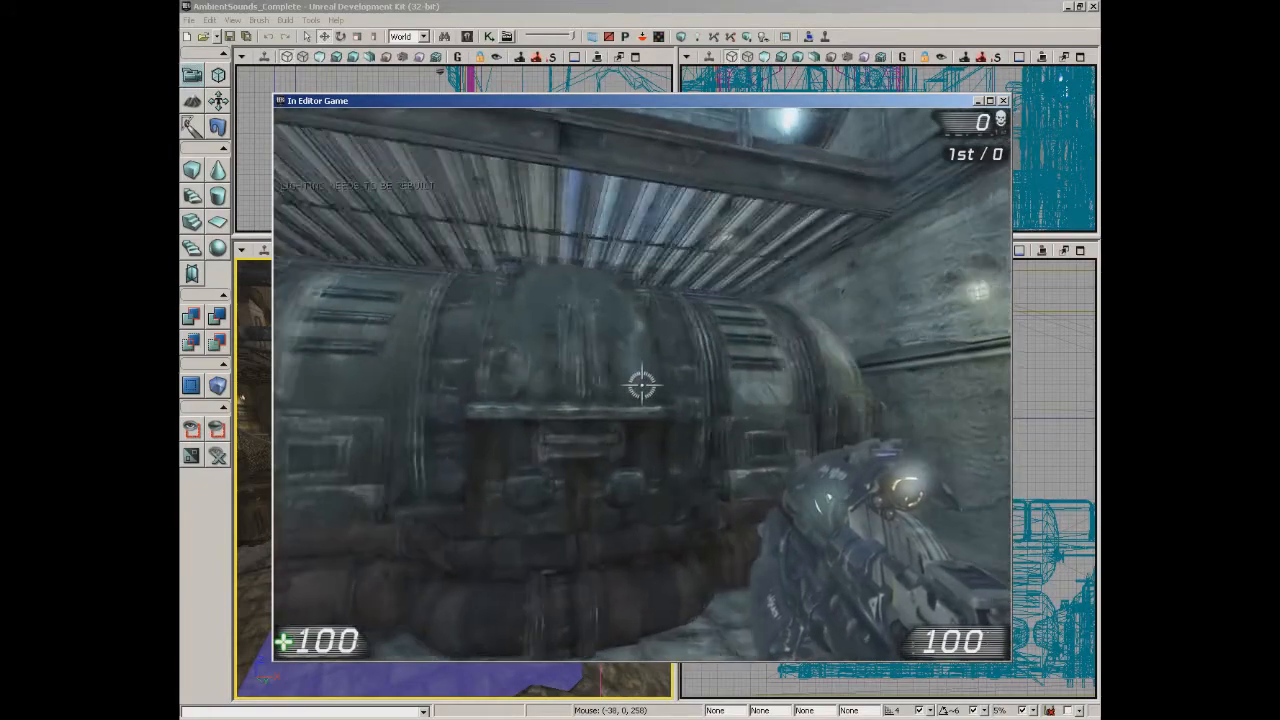
key(w)
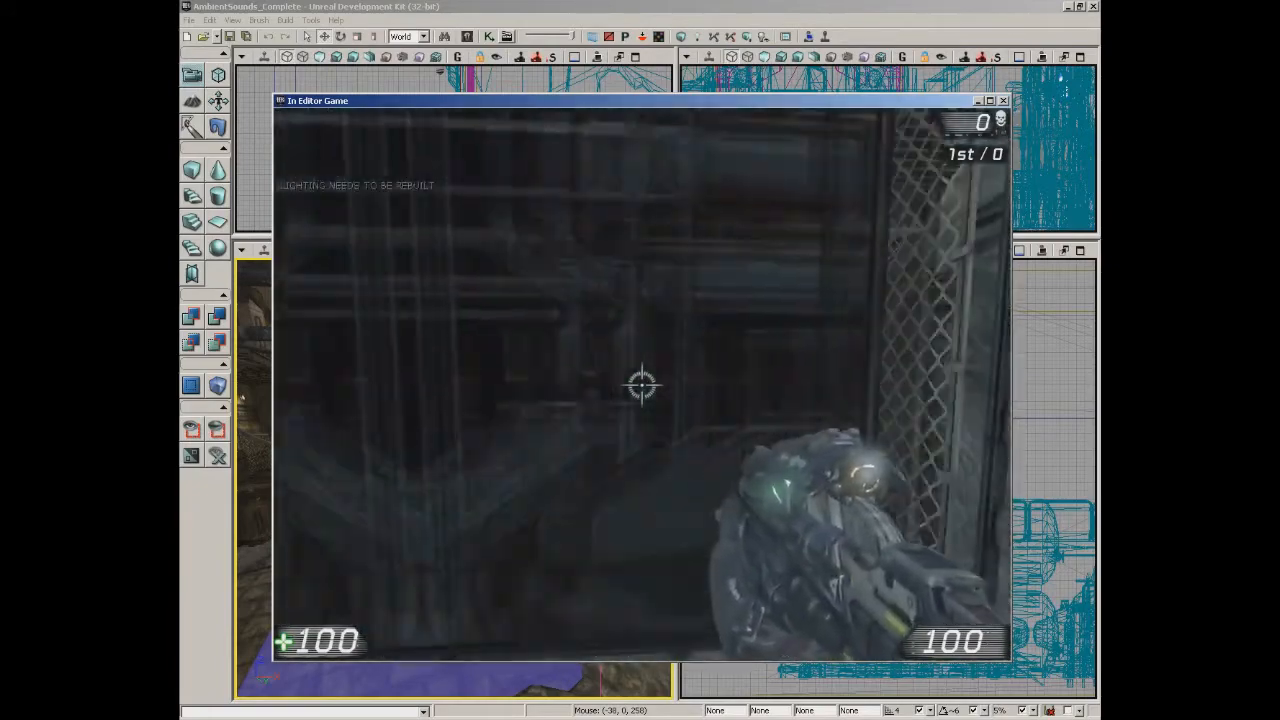
key(w)
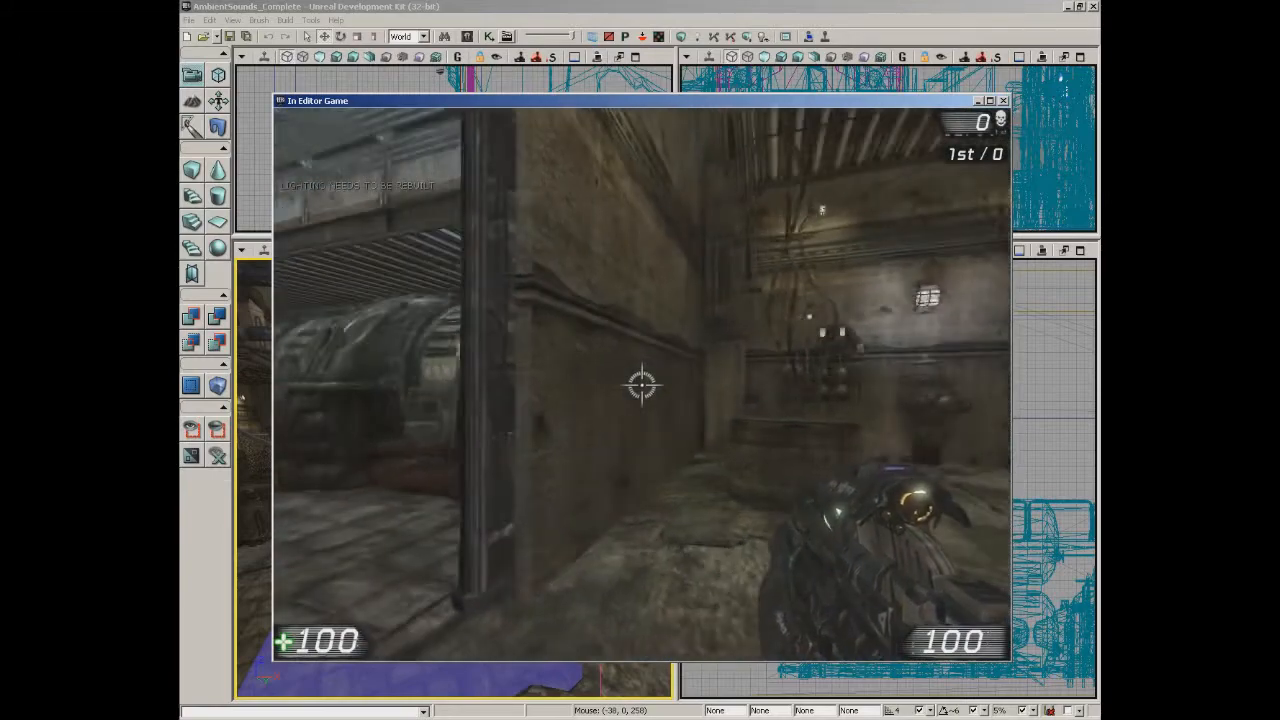
key(d)
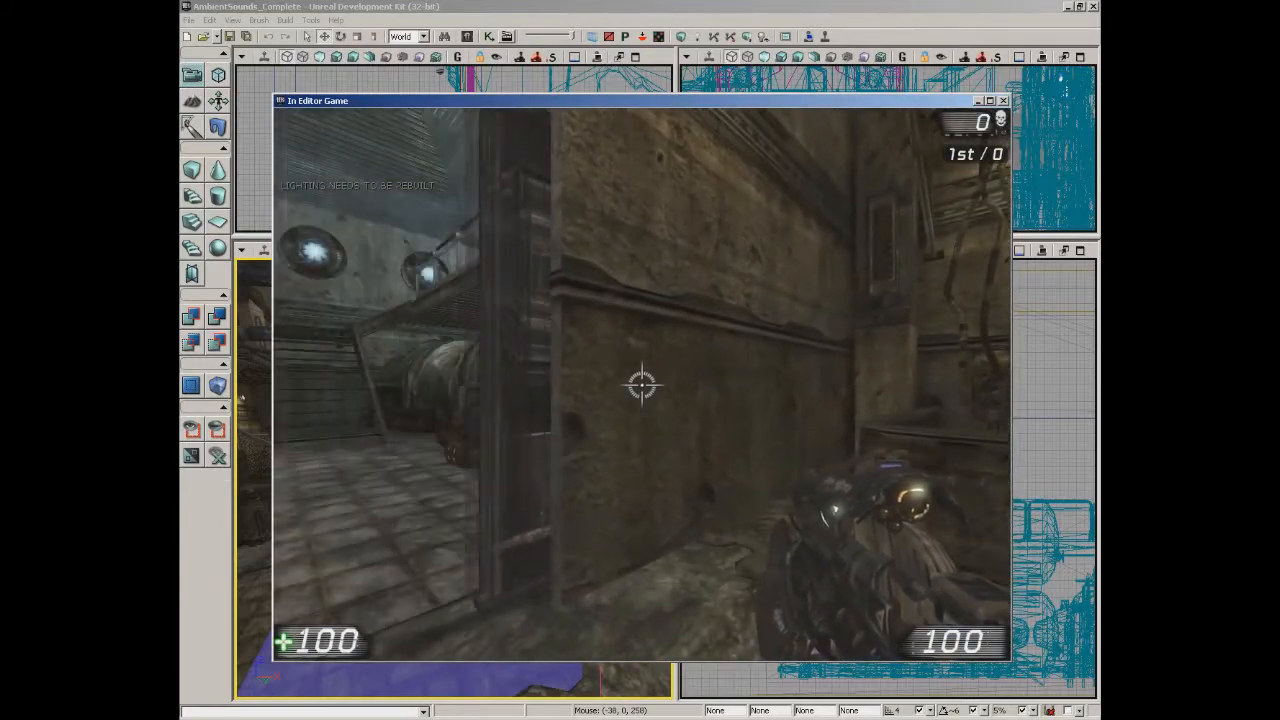
key(d)
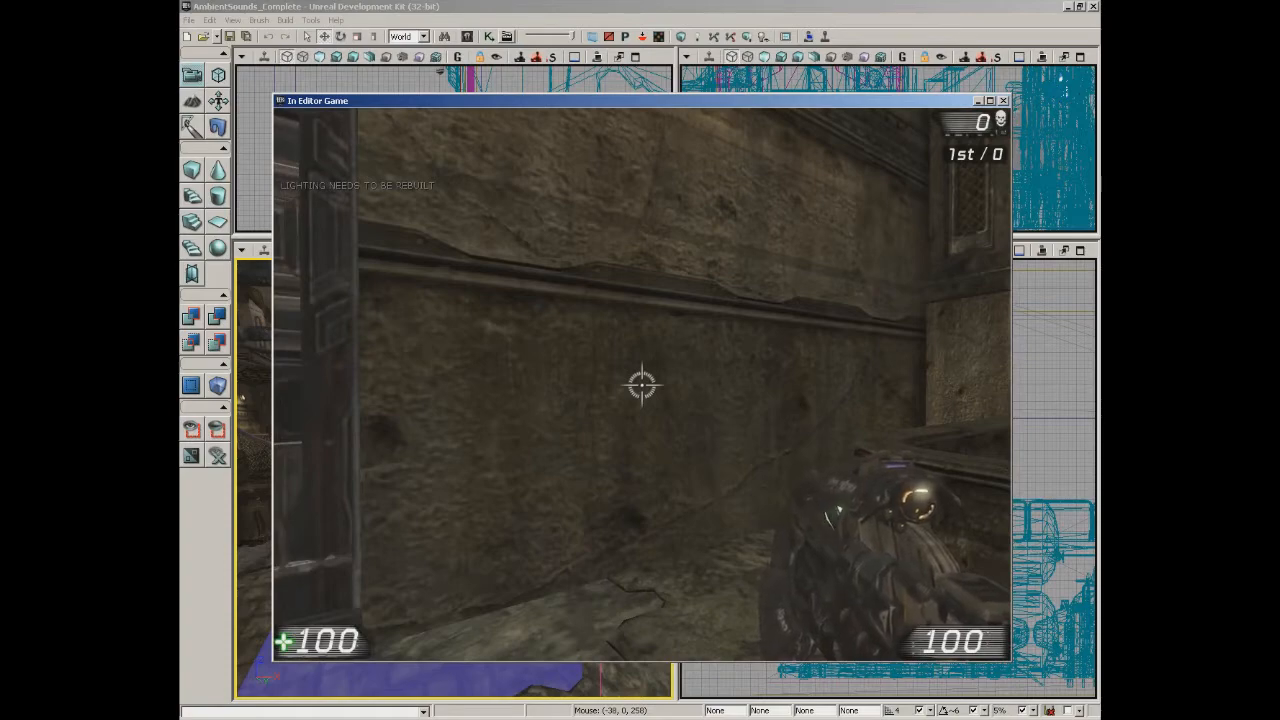
key(w)
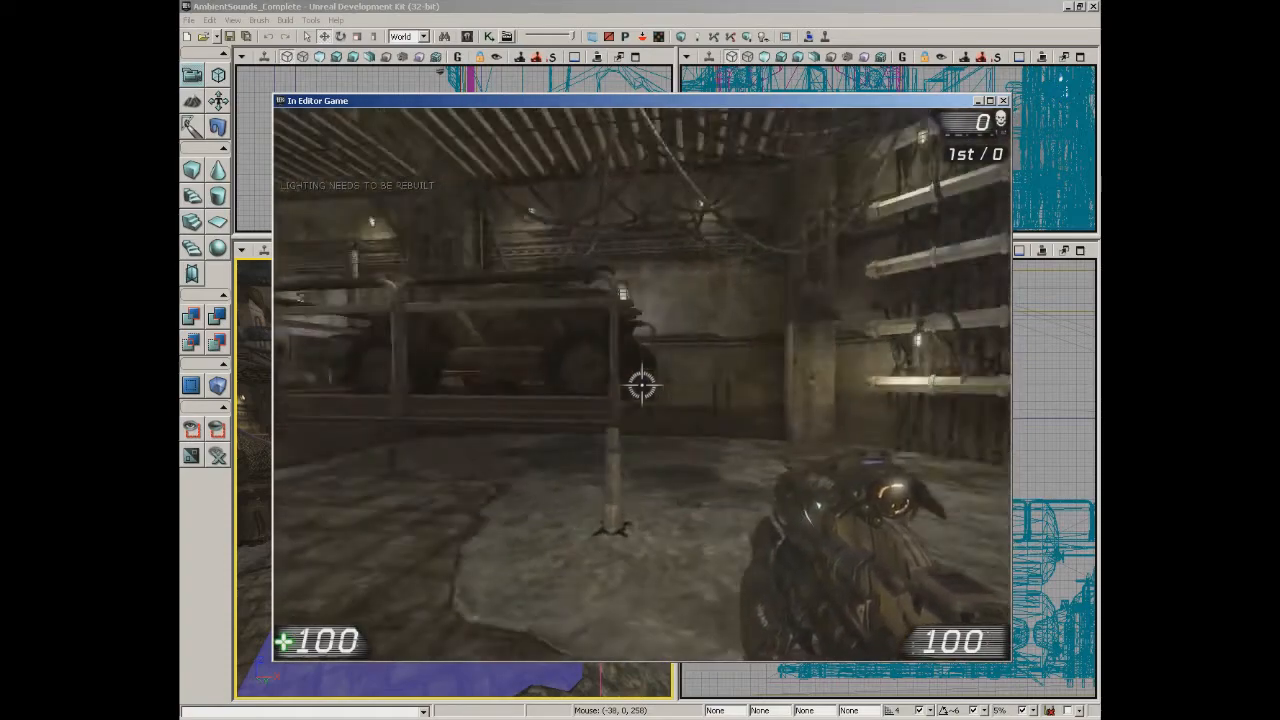
key(d)
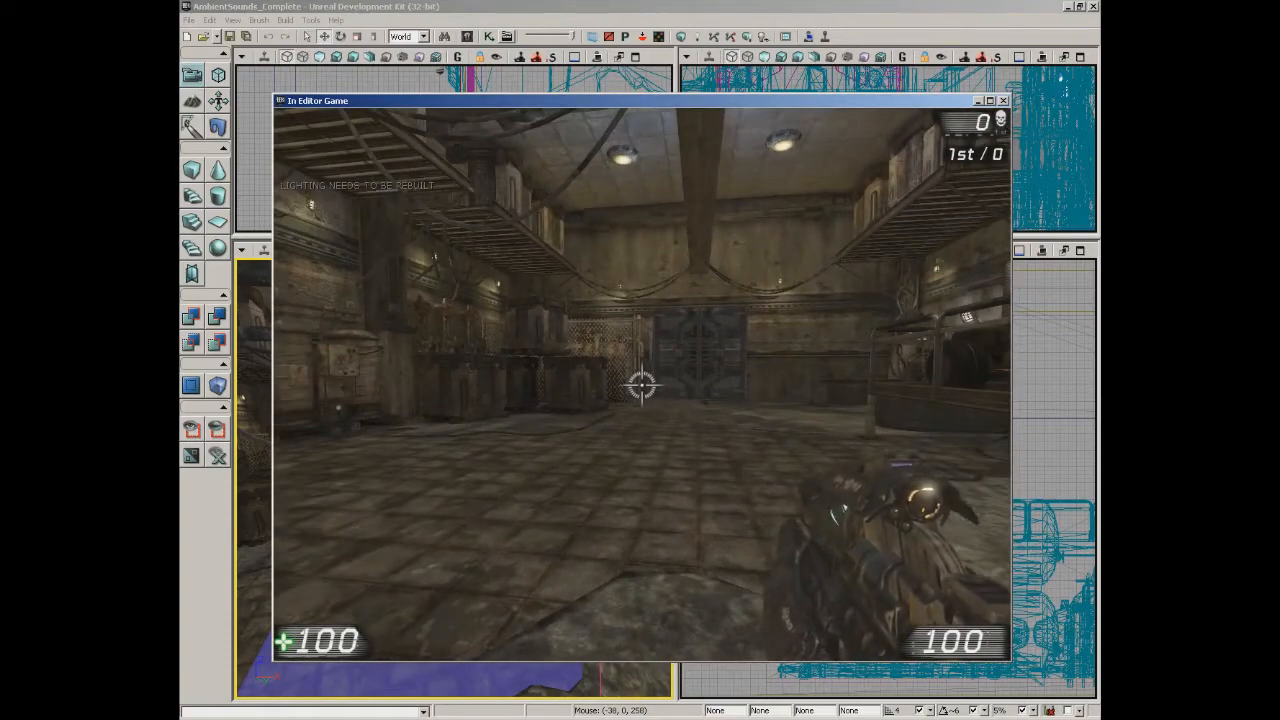
key(Escape)
Step: Reopen the recent map AmbientSounds_Start.udk without saving the changes to AmbientSounds_Complete
click(188, 20)
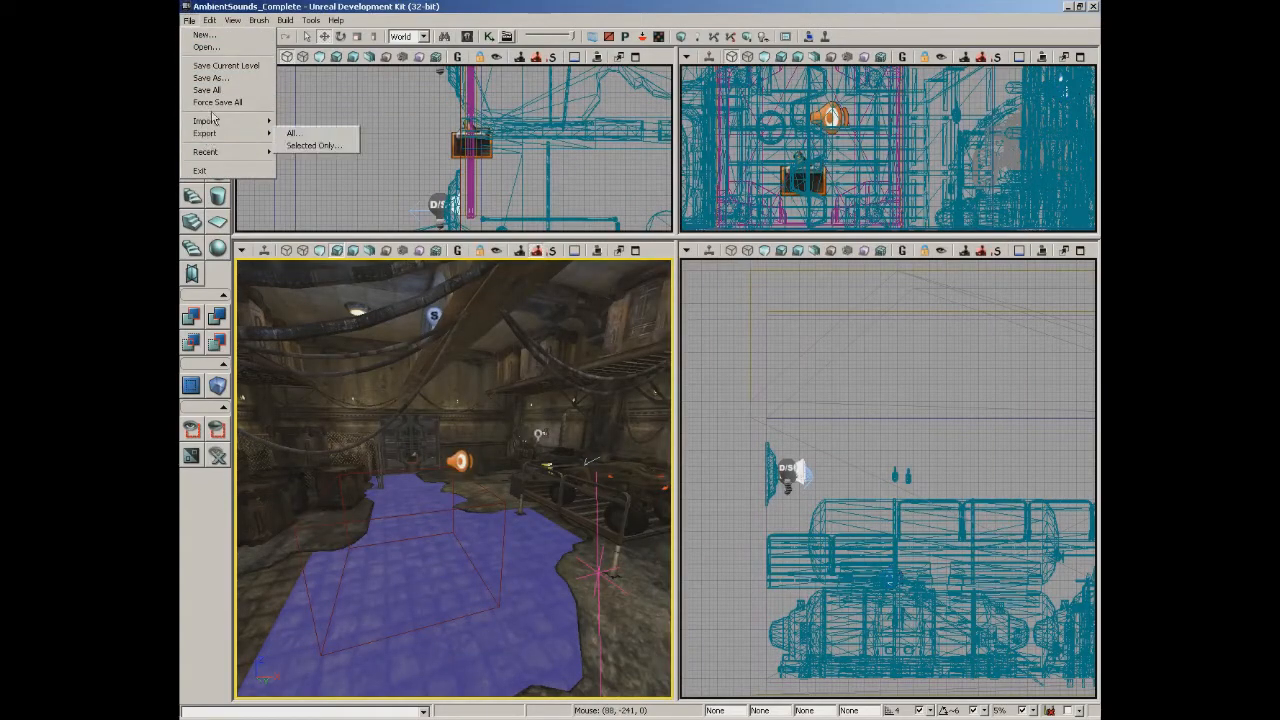
mouse_move(215, 151)
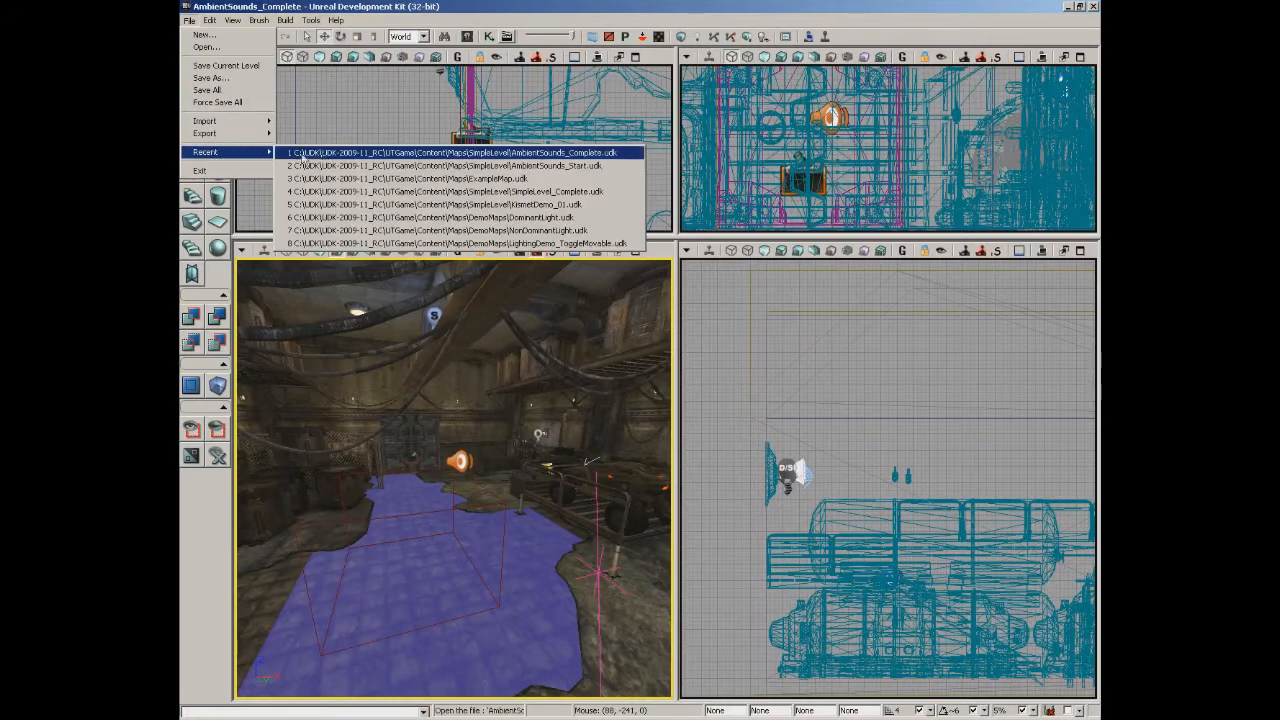
click(336, 161)
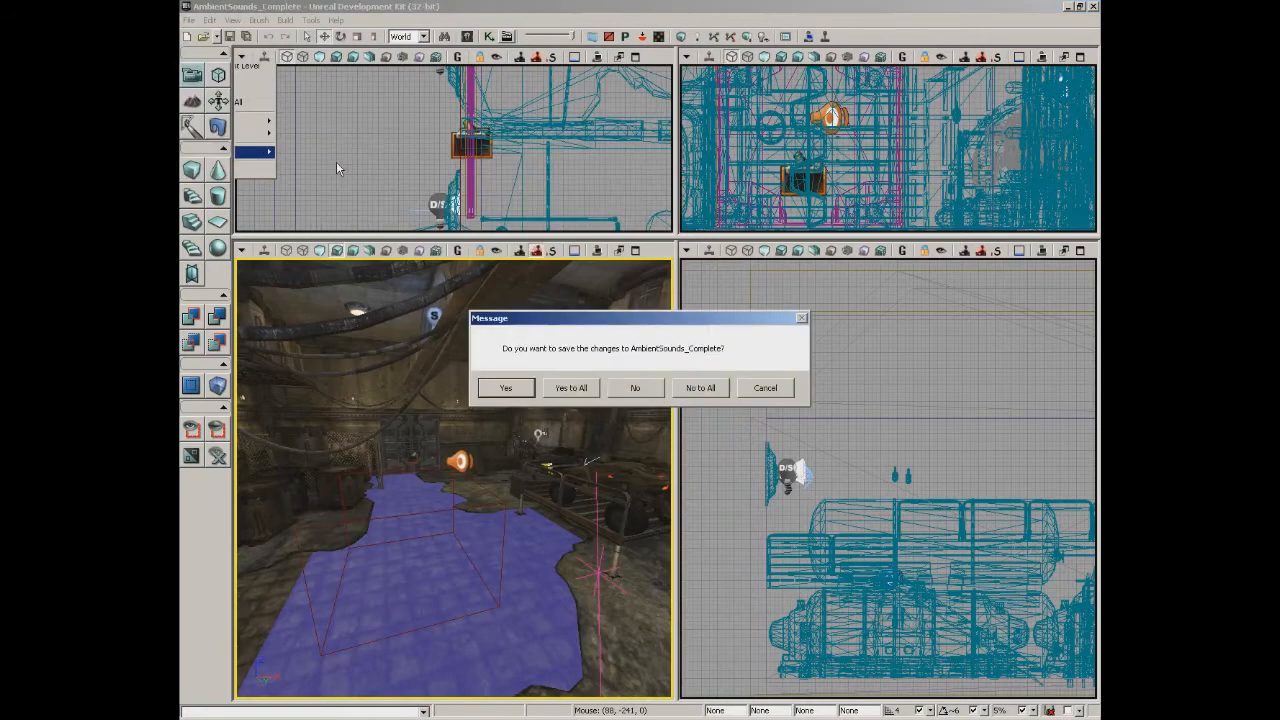
click(644, 394)
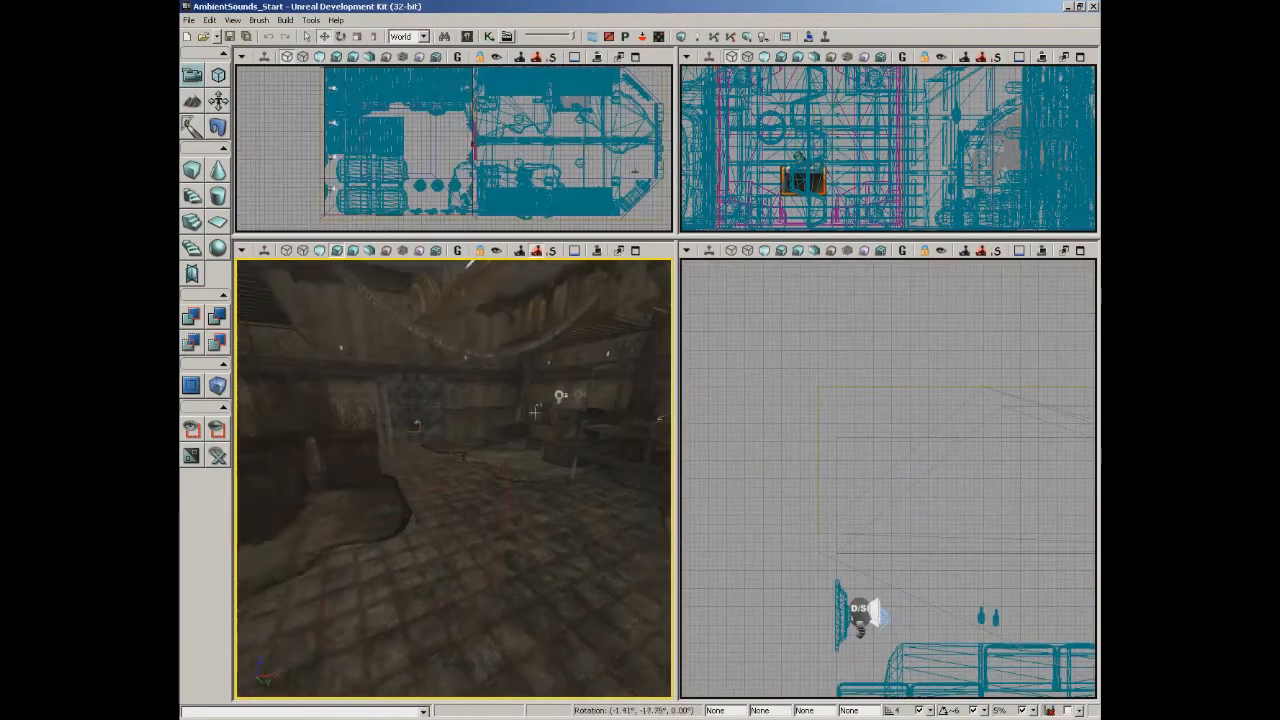
right_drag(535, 411, 590, 405)
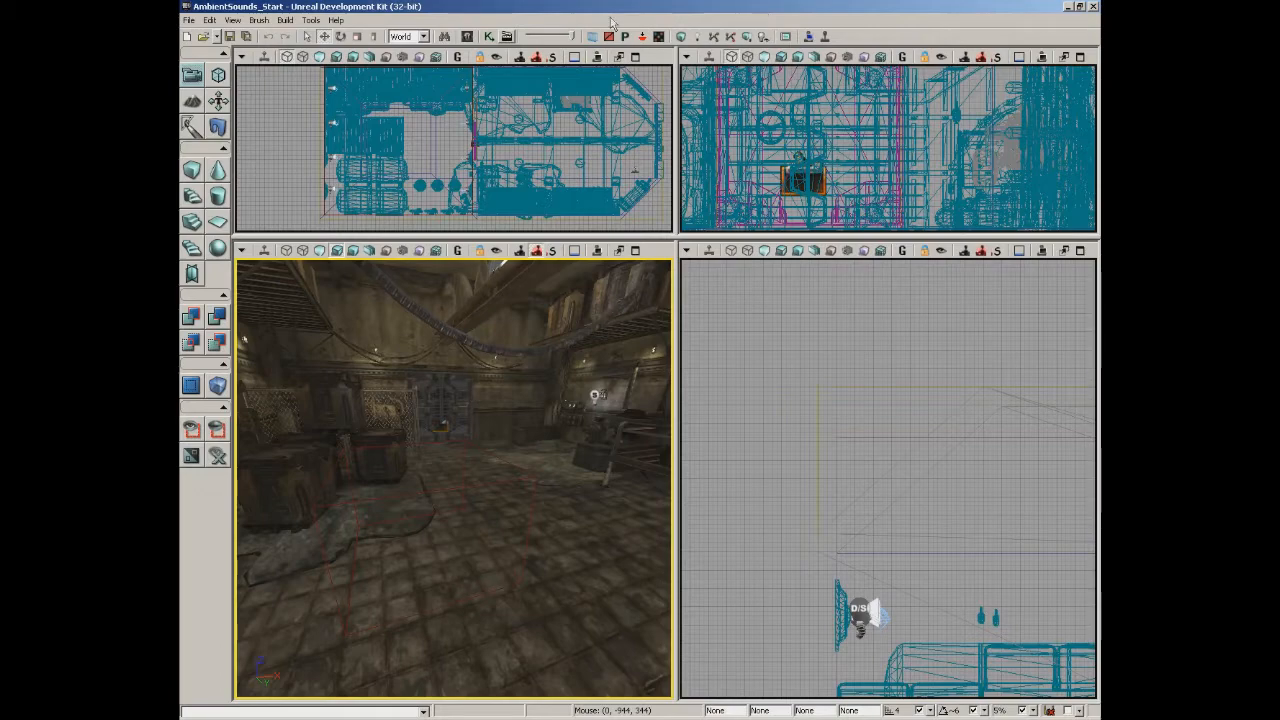
Step: Open the Content Browser, filter the assets to Sound Wave Data across all object types, and select A_BotStatus_Corrupt_Affirmative
click(466, 37)
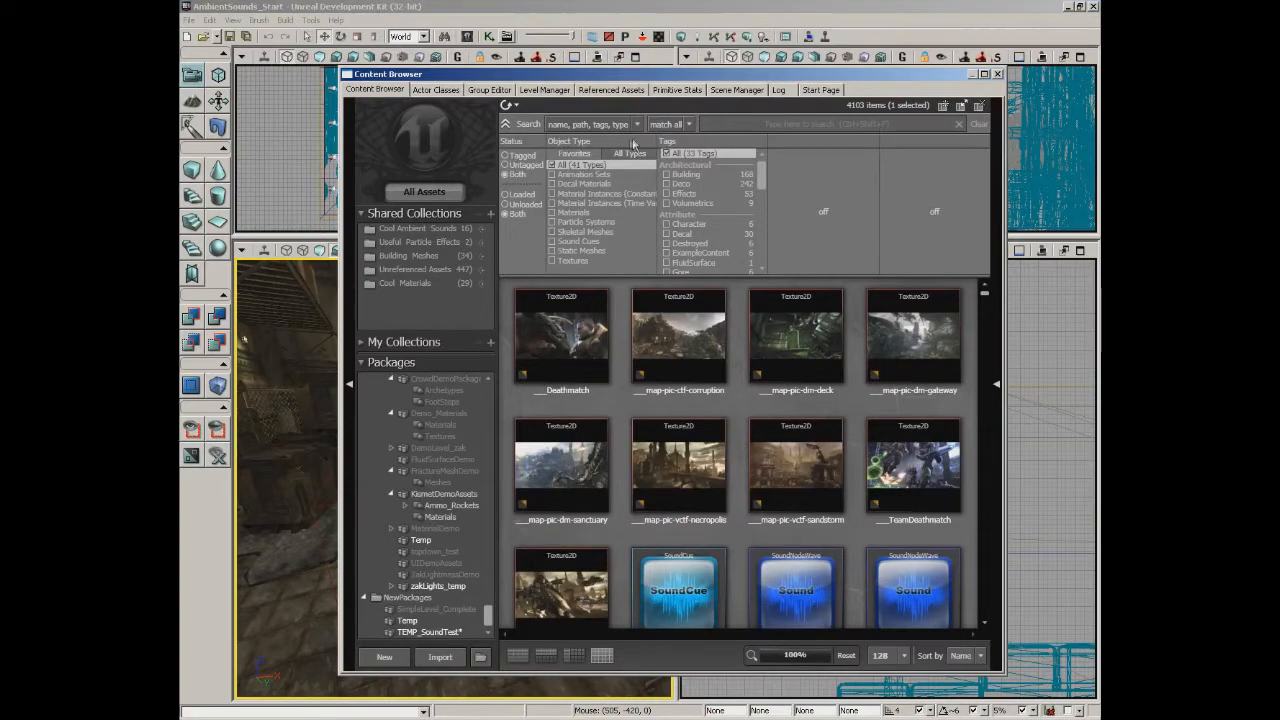
scroll(620, 170, down, 10)
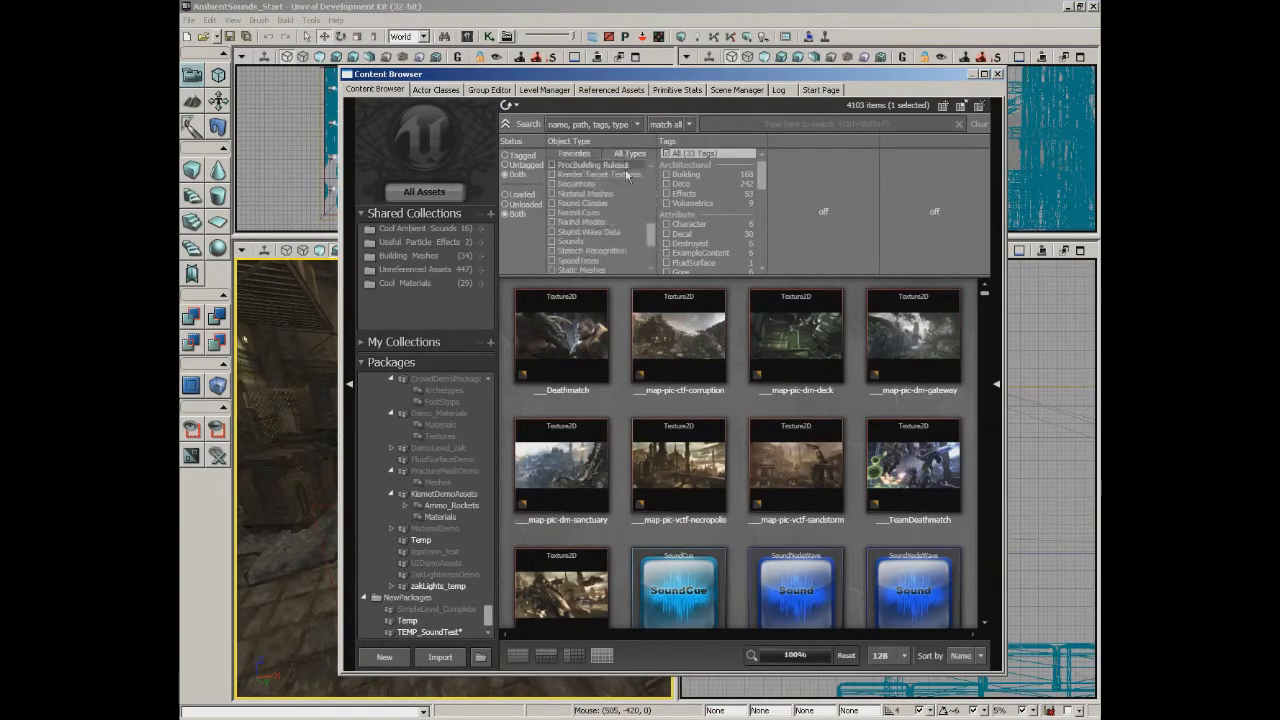
click(580, 233)
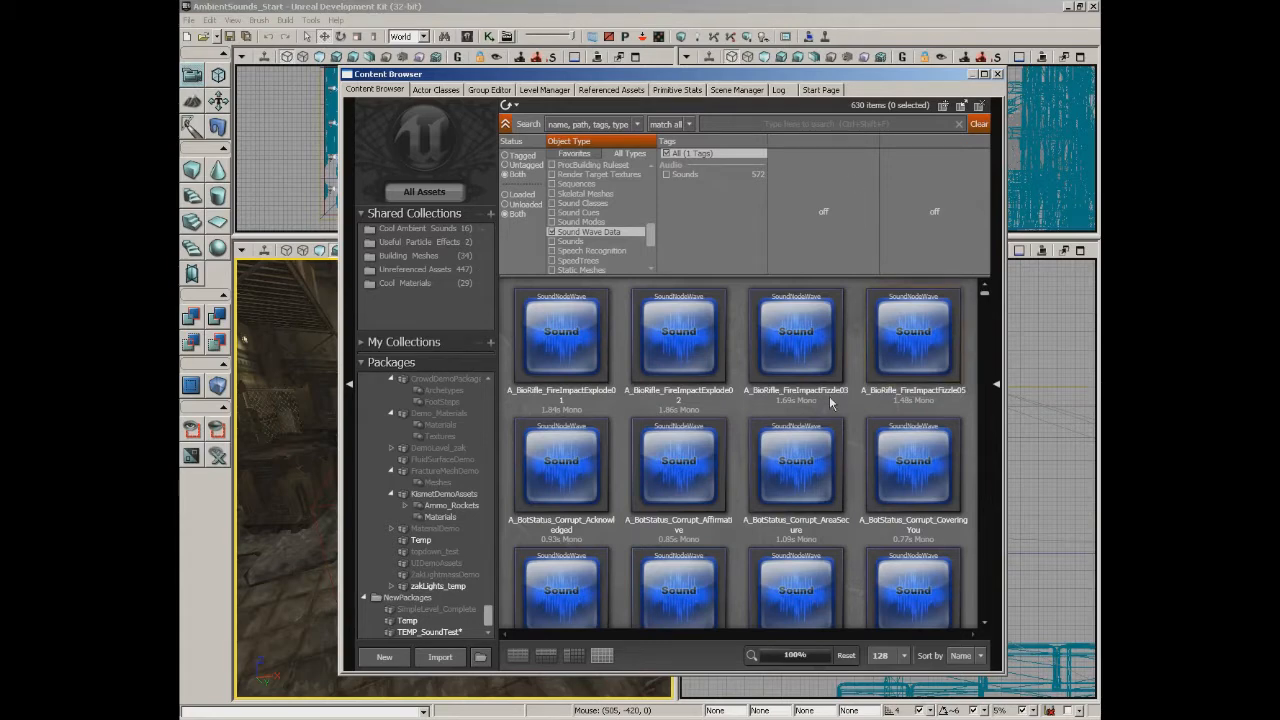
click(686, 474)
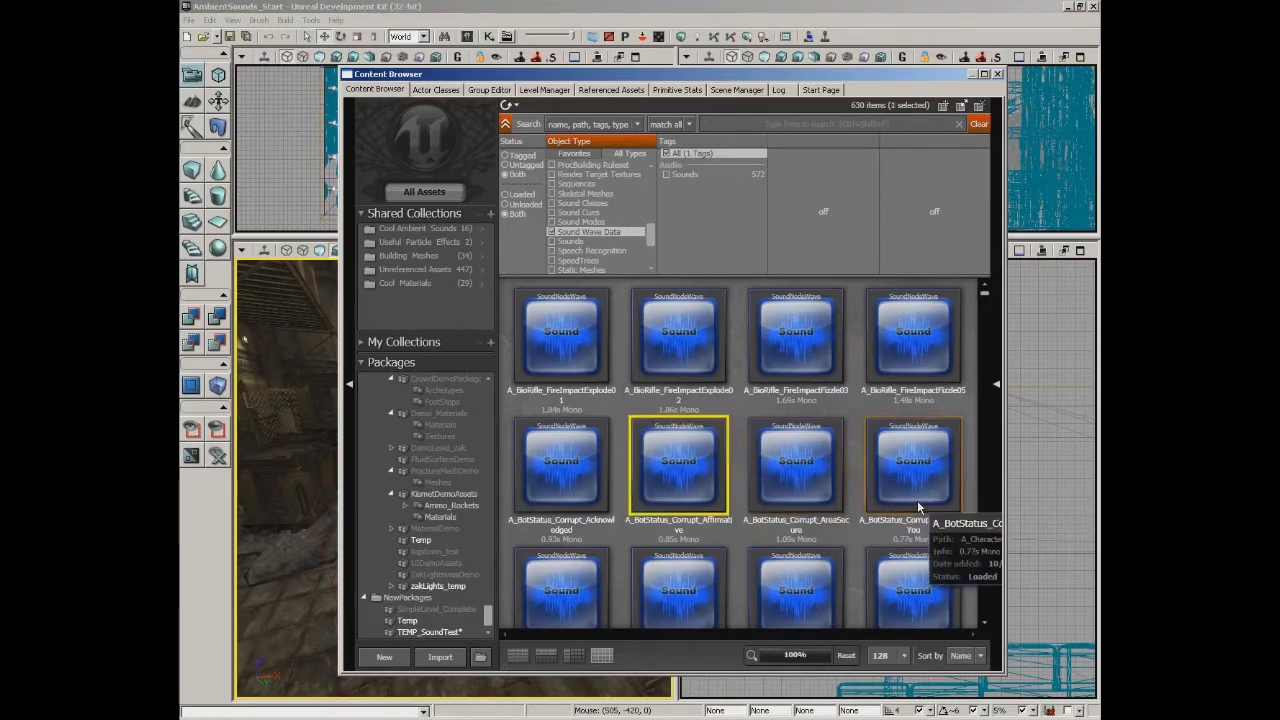
Step: Browse the sound wave assets, selecting A_BotStatus_Corrupt_AreaSecure and A_Effort_EnigmaMean_Dodge02 in turn
click(815, 478)
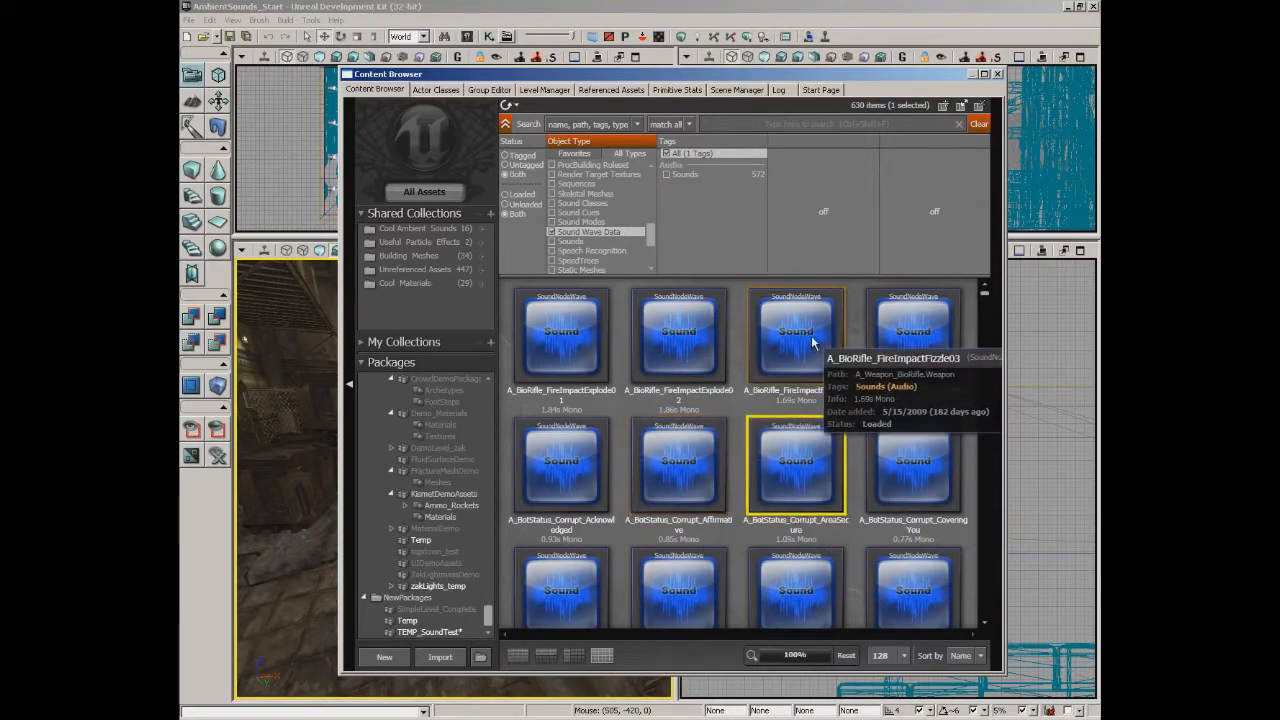
drag(984, 291, 987, 365)
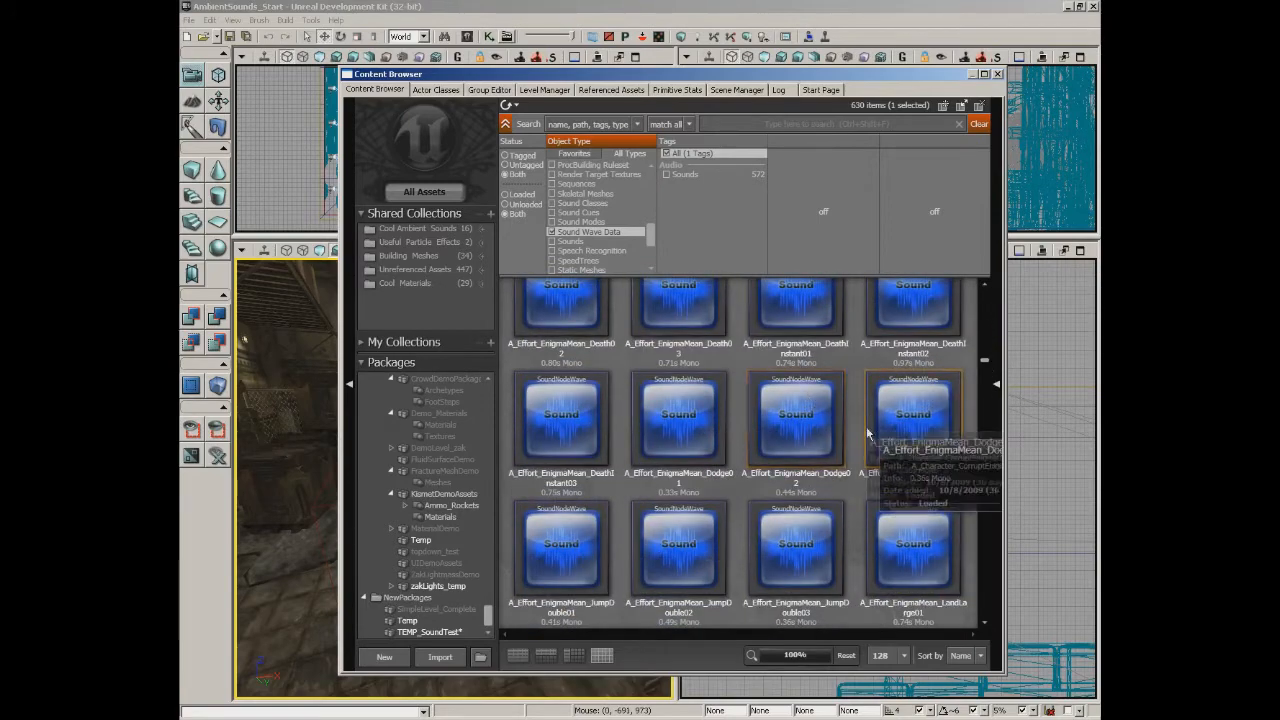
click(797, 416)
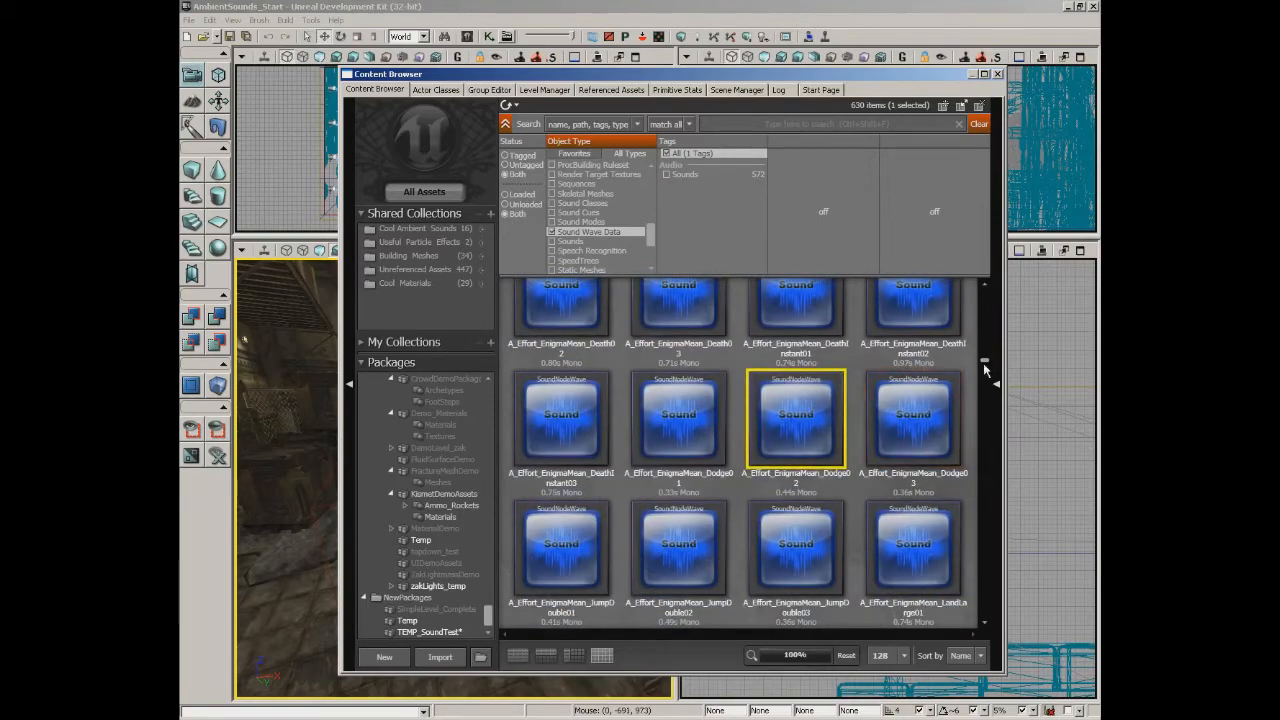
drag(984, 366, 973, 285)
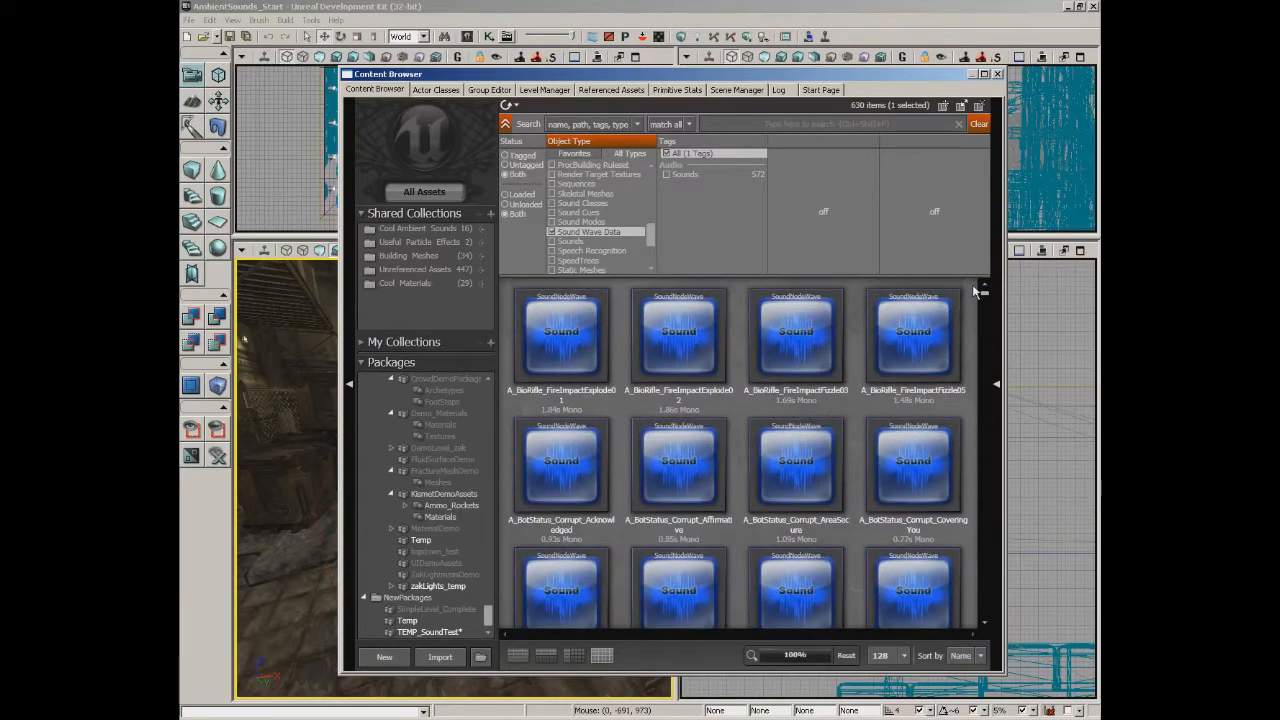
Step: Filter the assets to Sound Cues instead of Sound Wave Data, and select the two A_BioRifle_FireImpact cues in turn
click(626, 213)
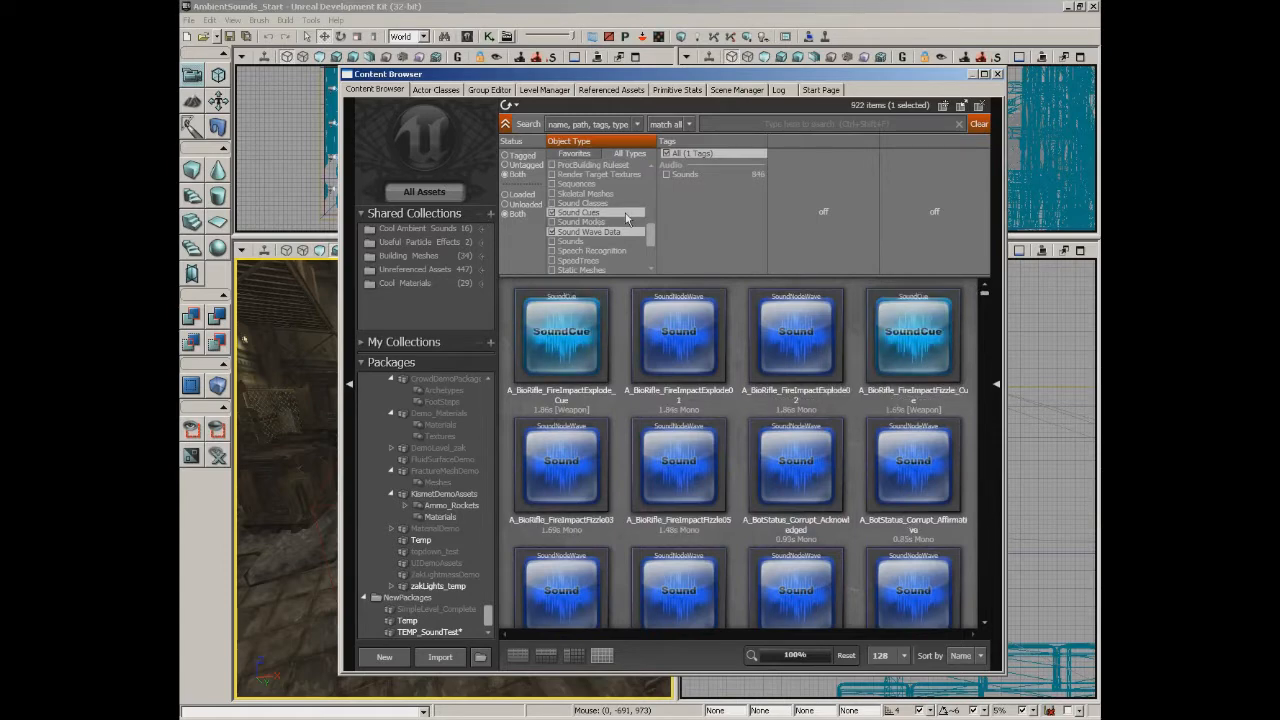
click(614, 232)
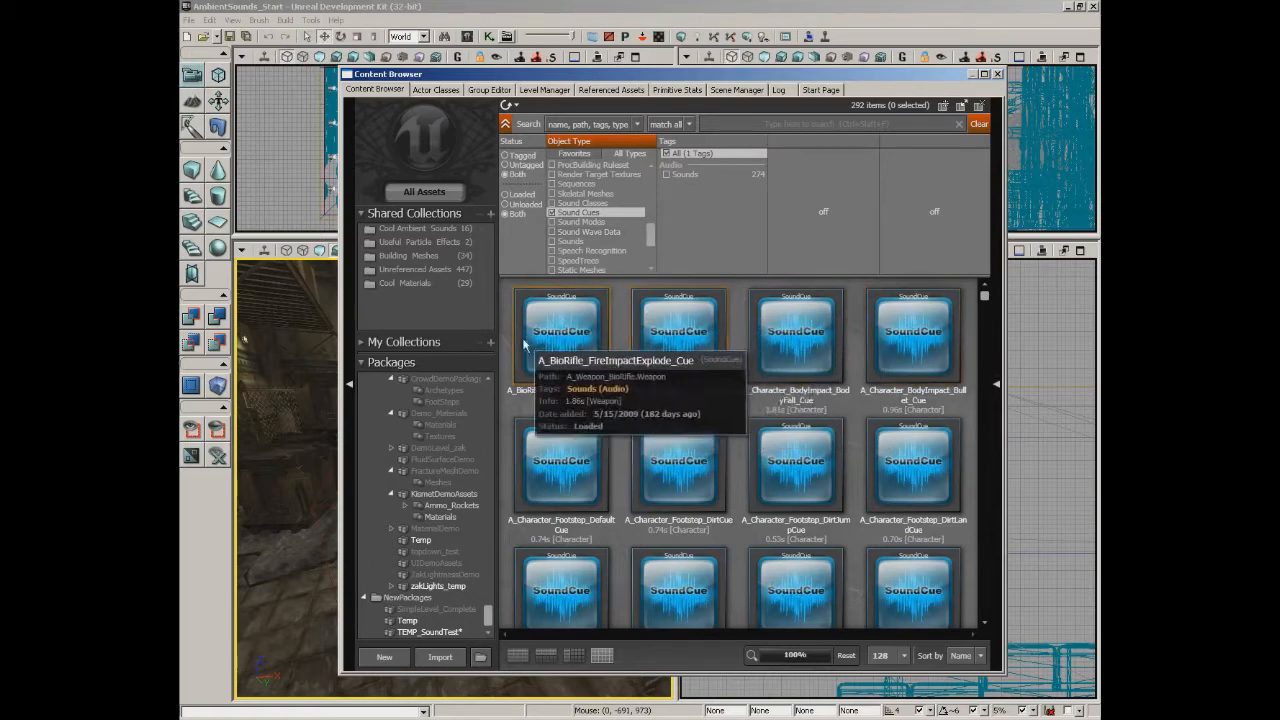
click(588, 325)
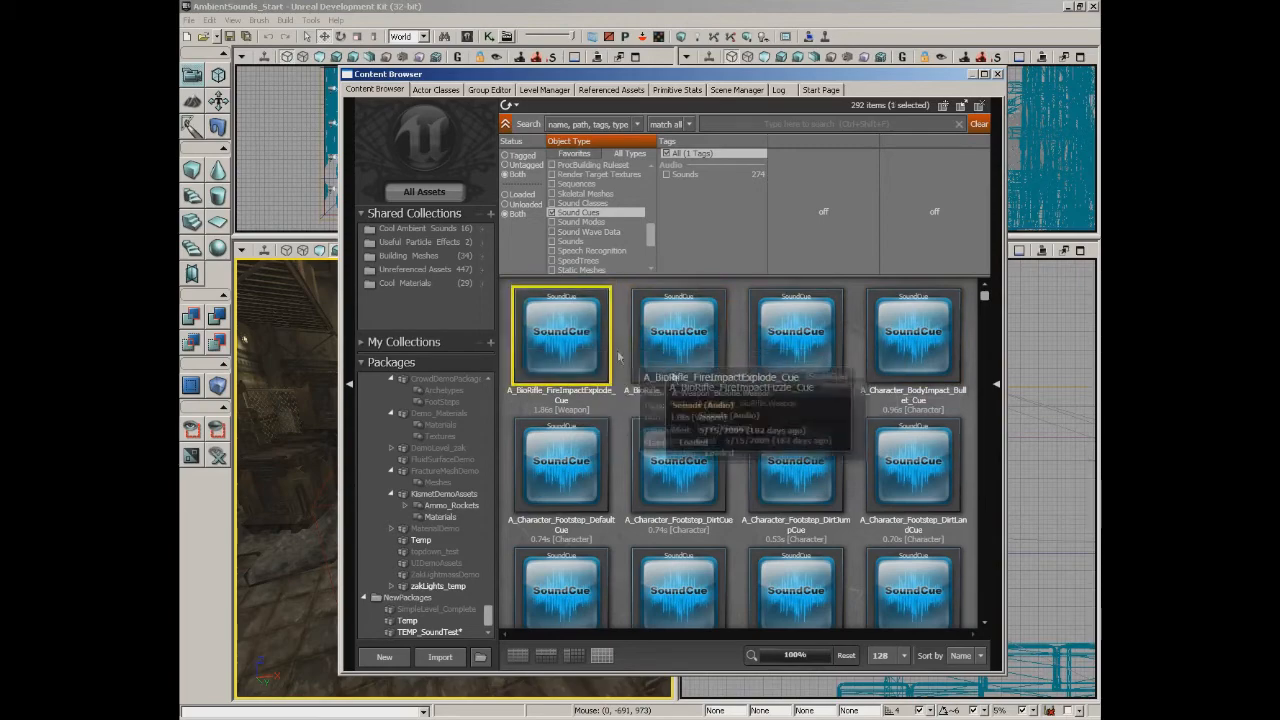
click(679, 335)
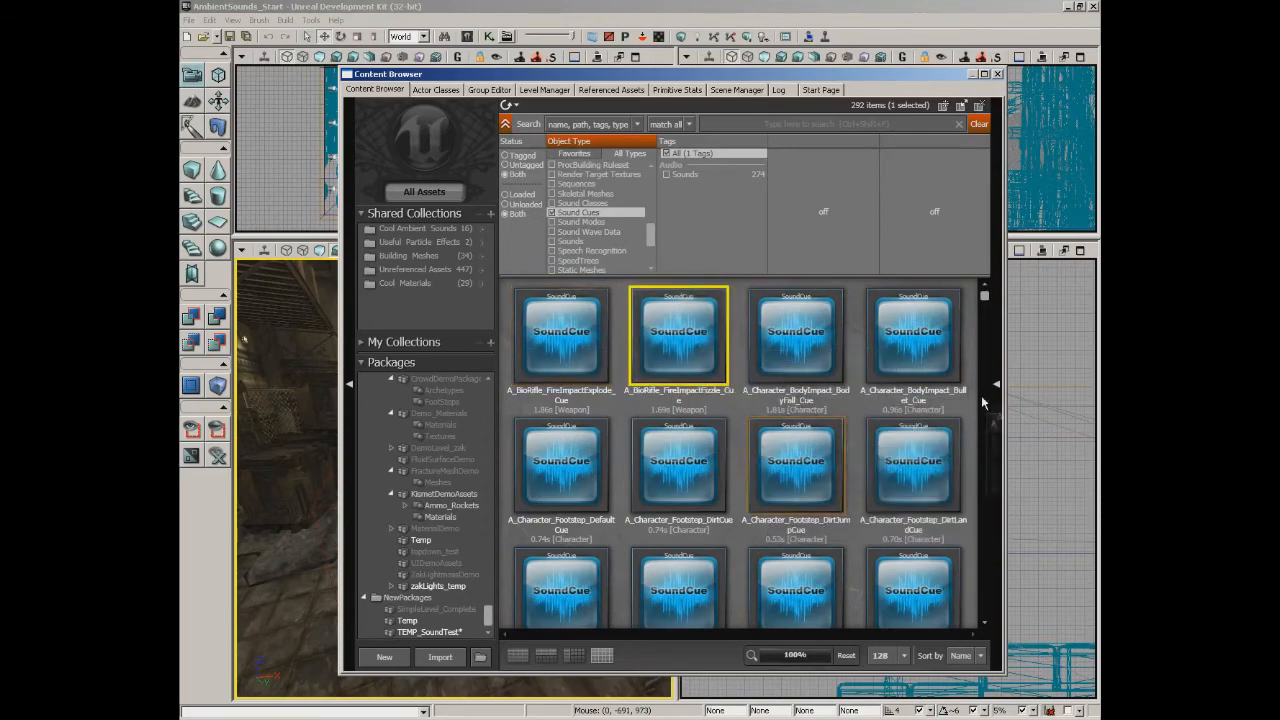
Step: Find A_Character_RobotImpact_GibMedium_Cue among the sound cues and open it in the Sound Cue Editor
drag(984, 298, 985, 328)
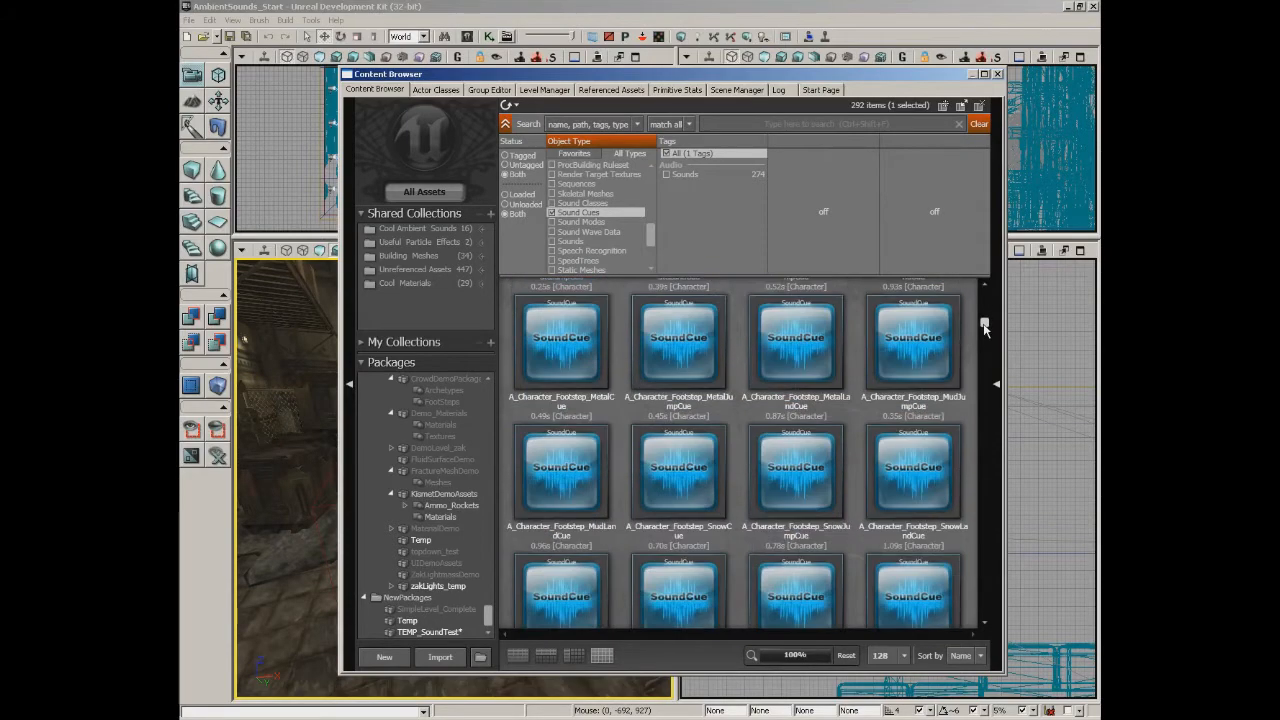
scroll(792, 378, down, 4)
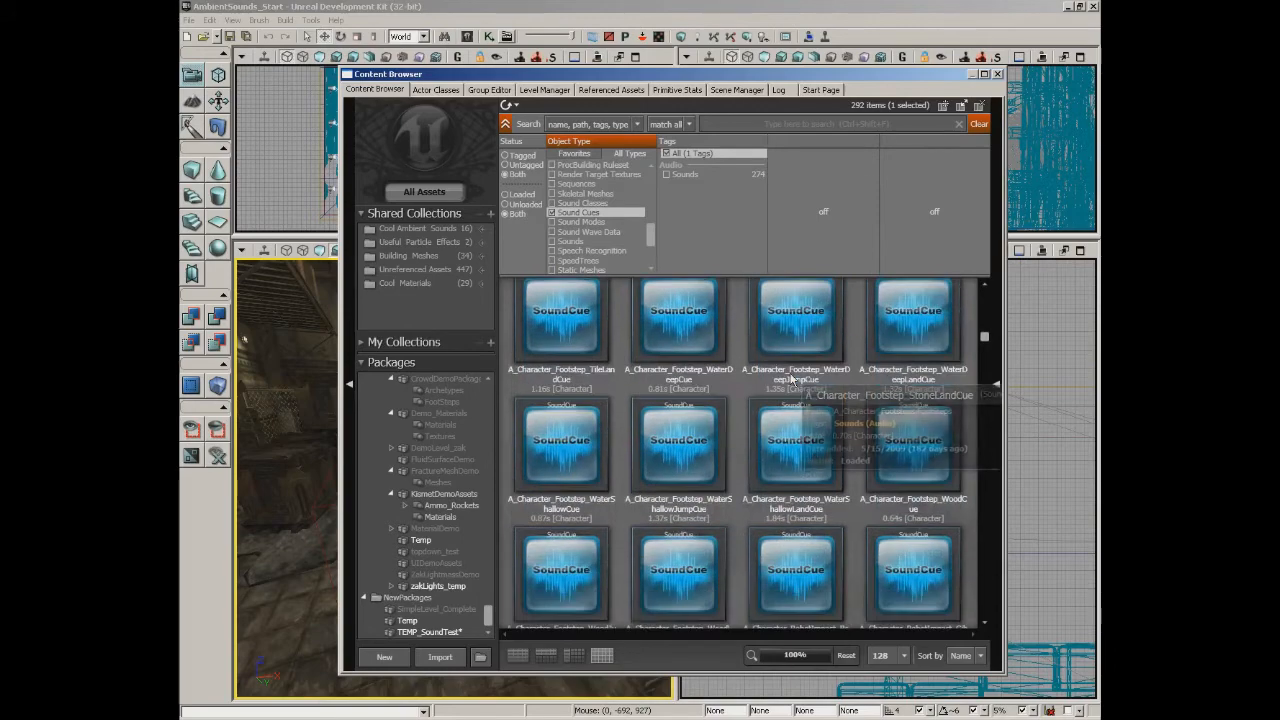
scroll(792, 378, down, 3)
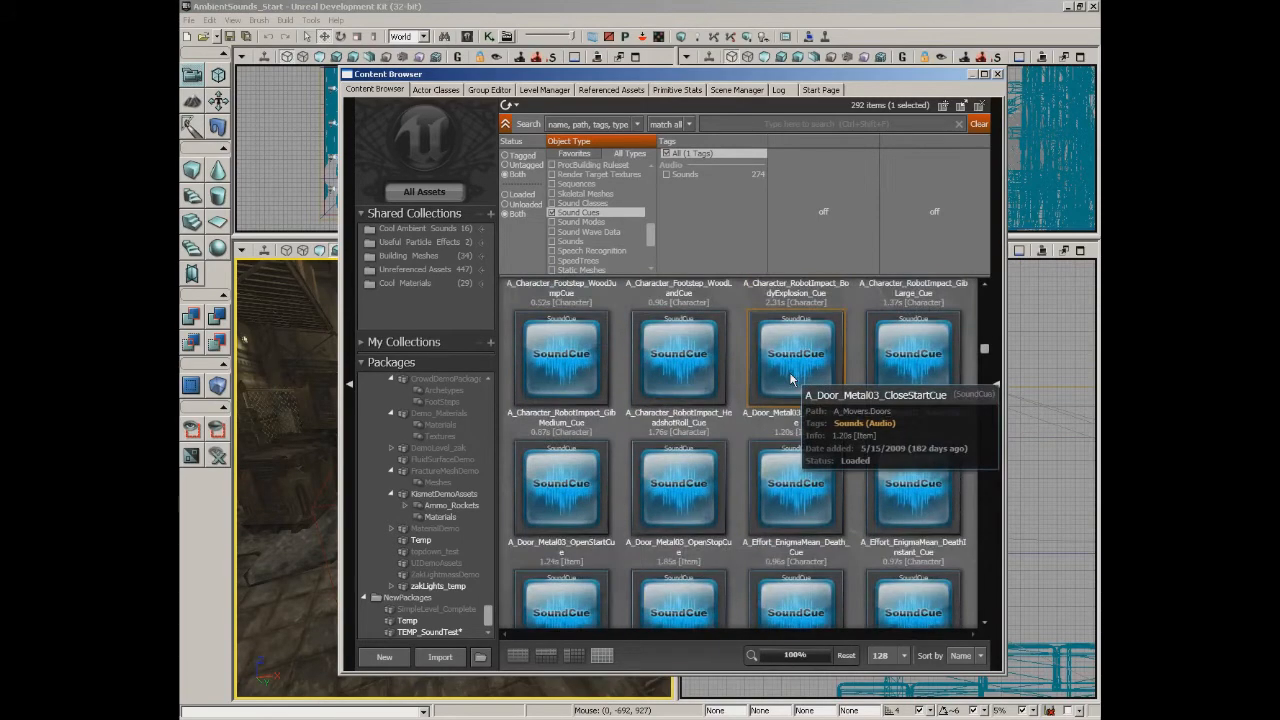
scroll(640, 450, up, 1)
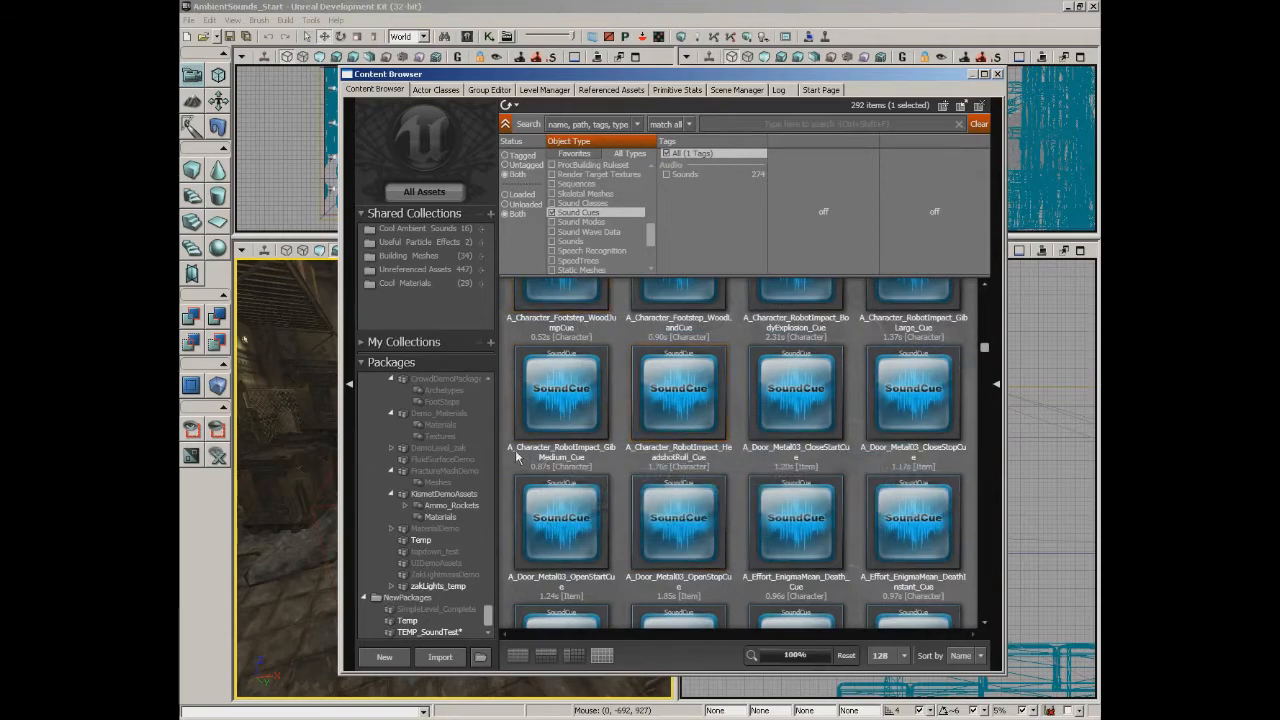
click(598, 430)
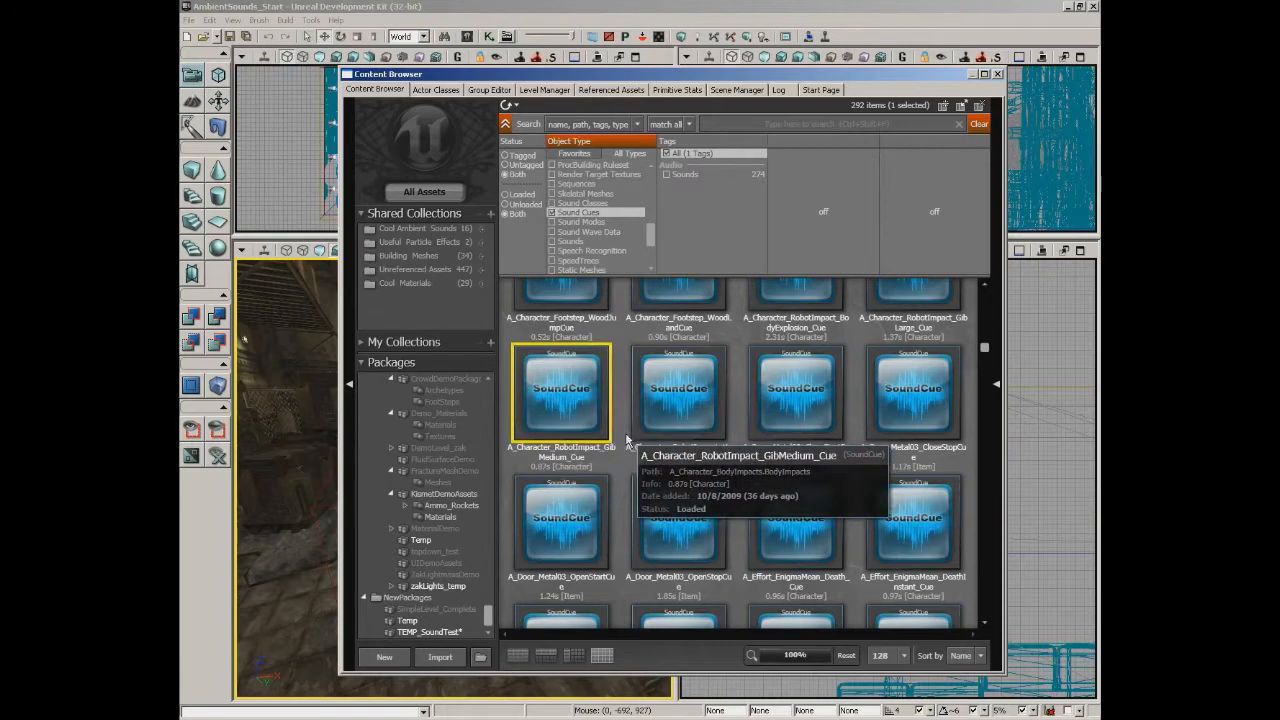
right_click(557, 391)
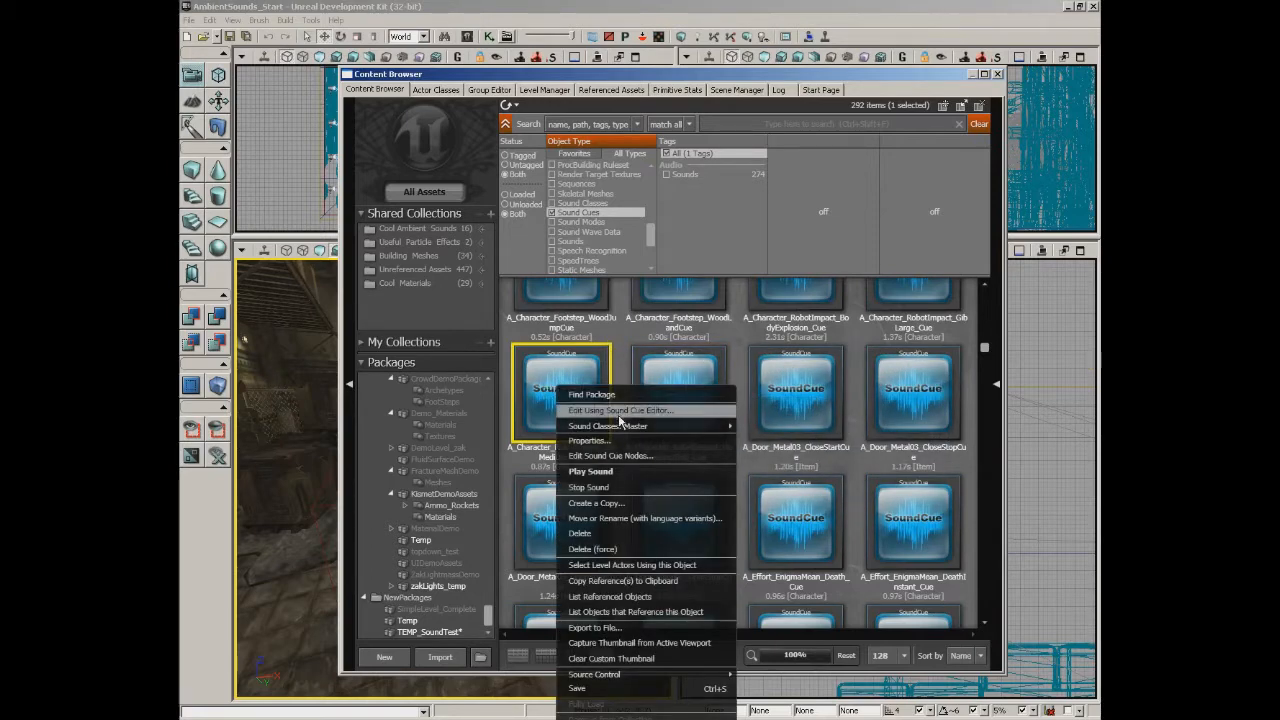
click(688, 420)
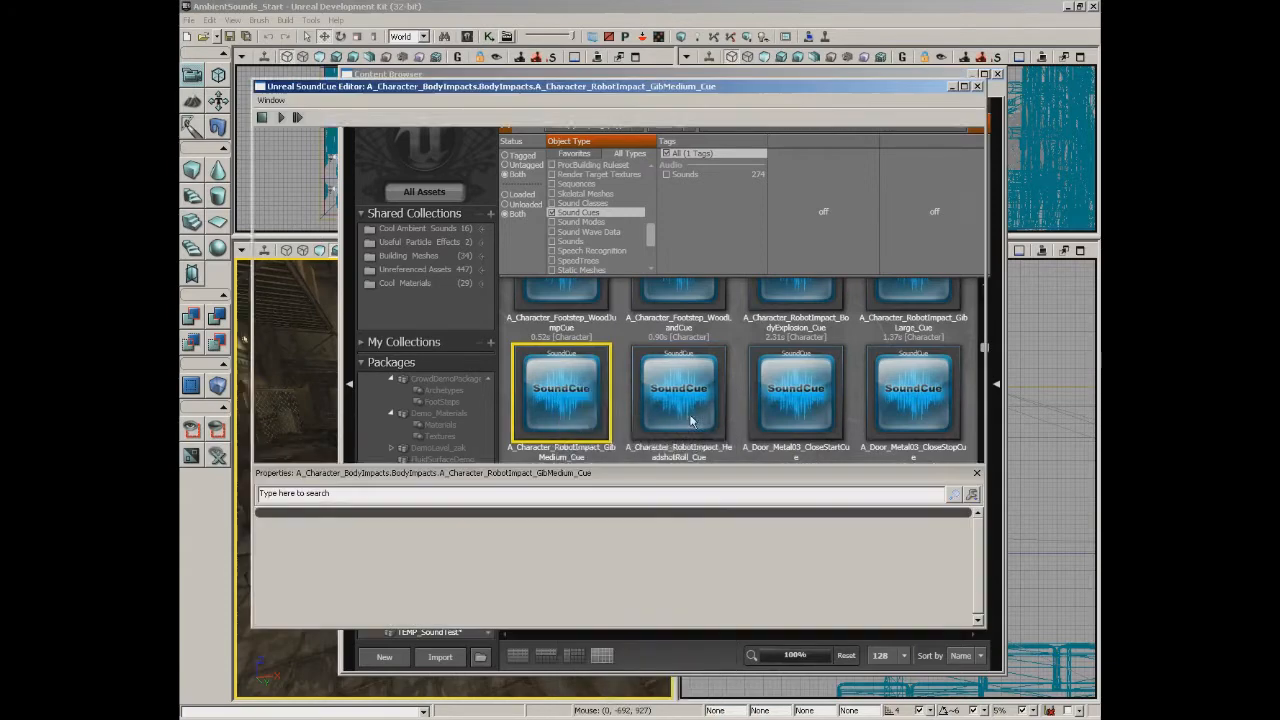
drag(522, 391, 569, 375)
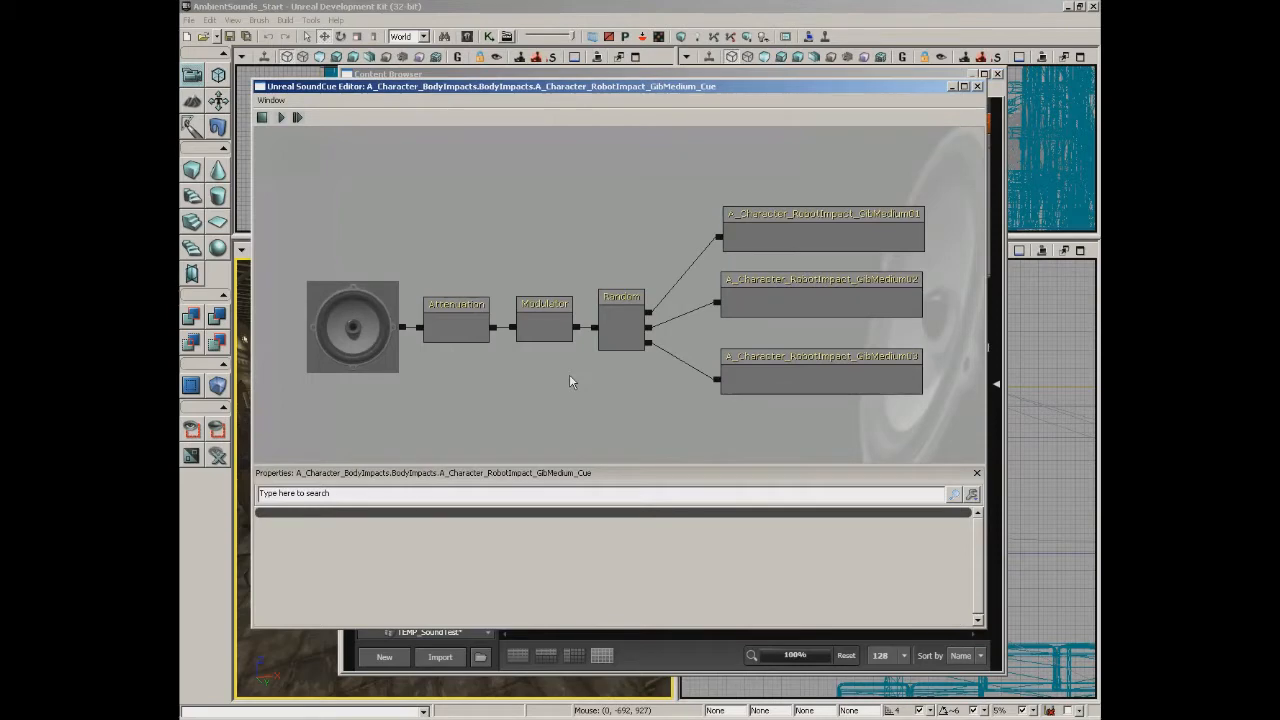
Step: Inspect the properties of the three GibMedium wave nodes and the Random, Modulator and Attenuation nodes
click(768, 234)
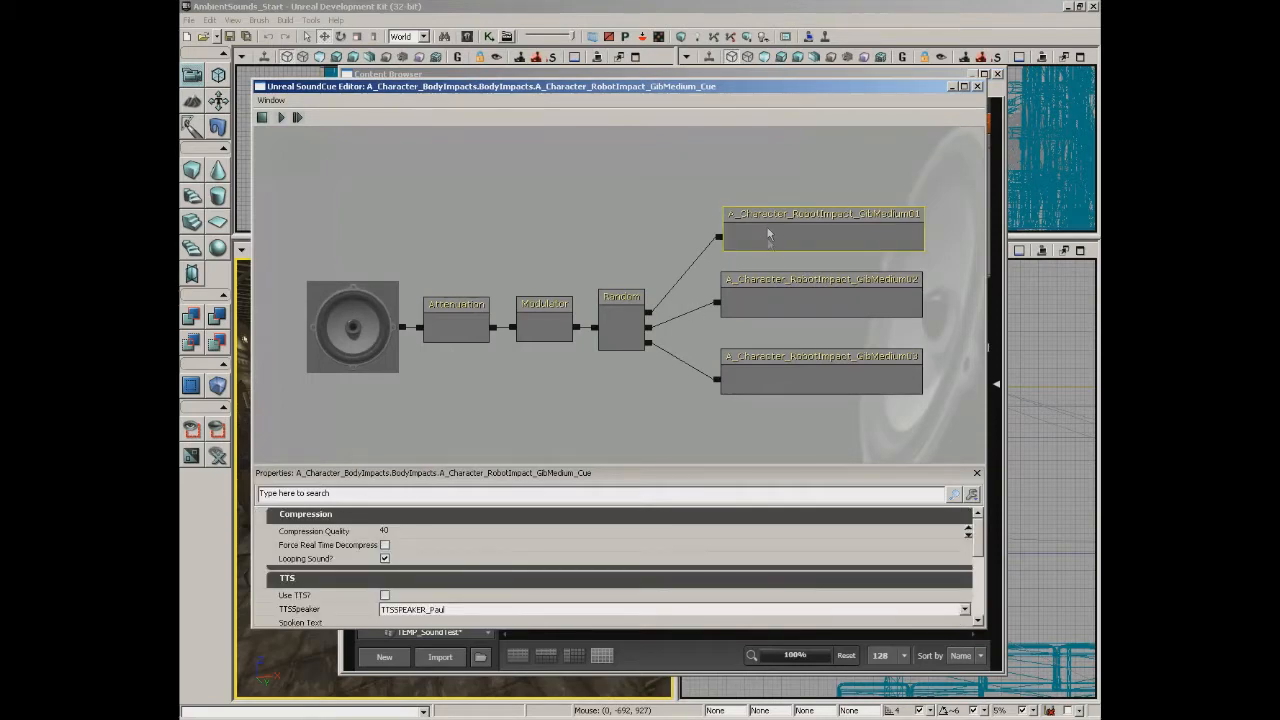
click(778, 293)
click(783, 380)
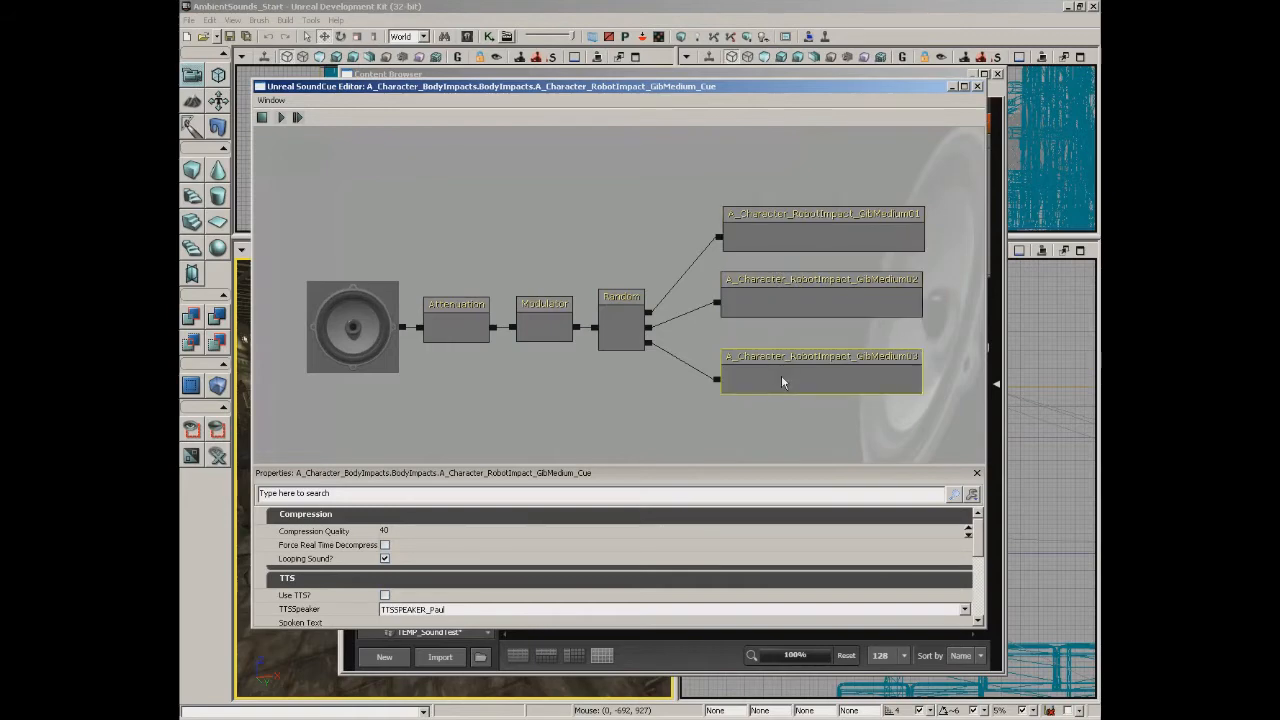
click(621, 322)
click(558, 318)
click(446, 320)
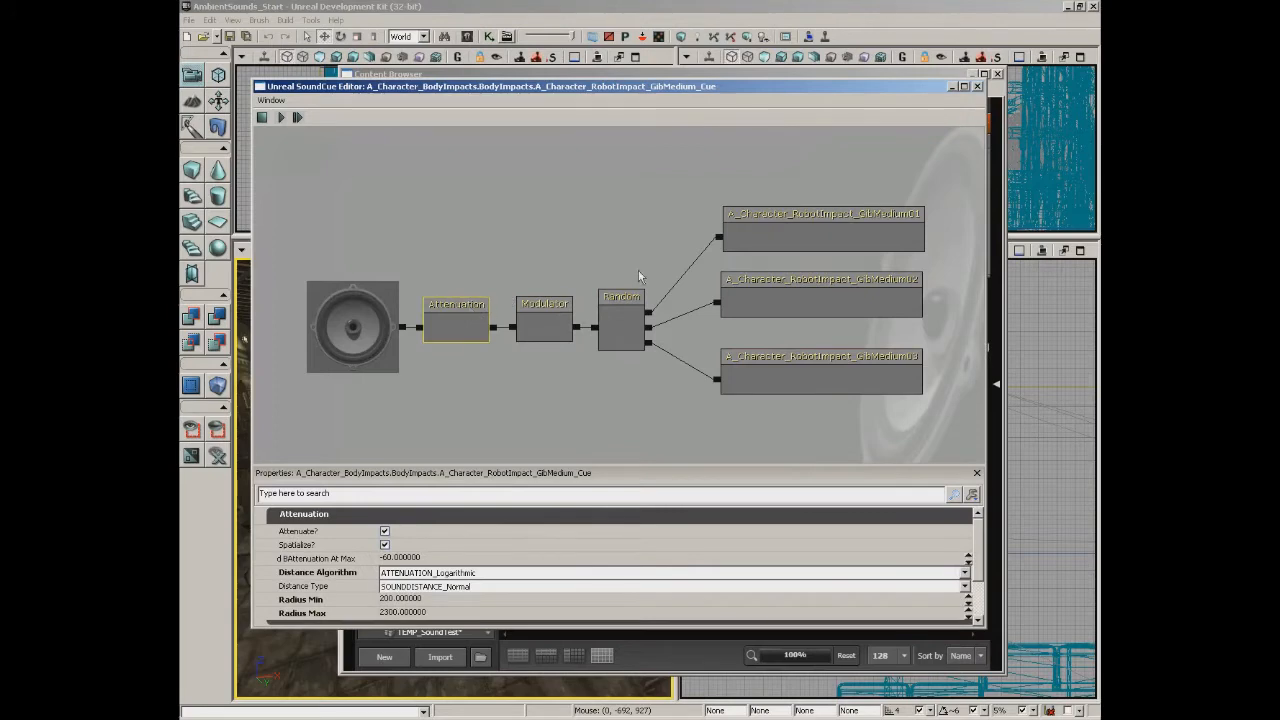
Step: Go through the three GibMedium wave nodes feeding the Random node once more
click(837, 243)
click(819, 295)
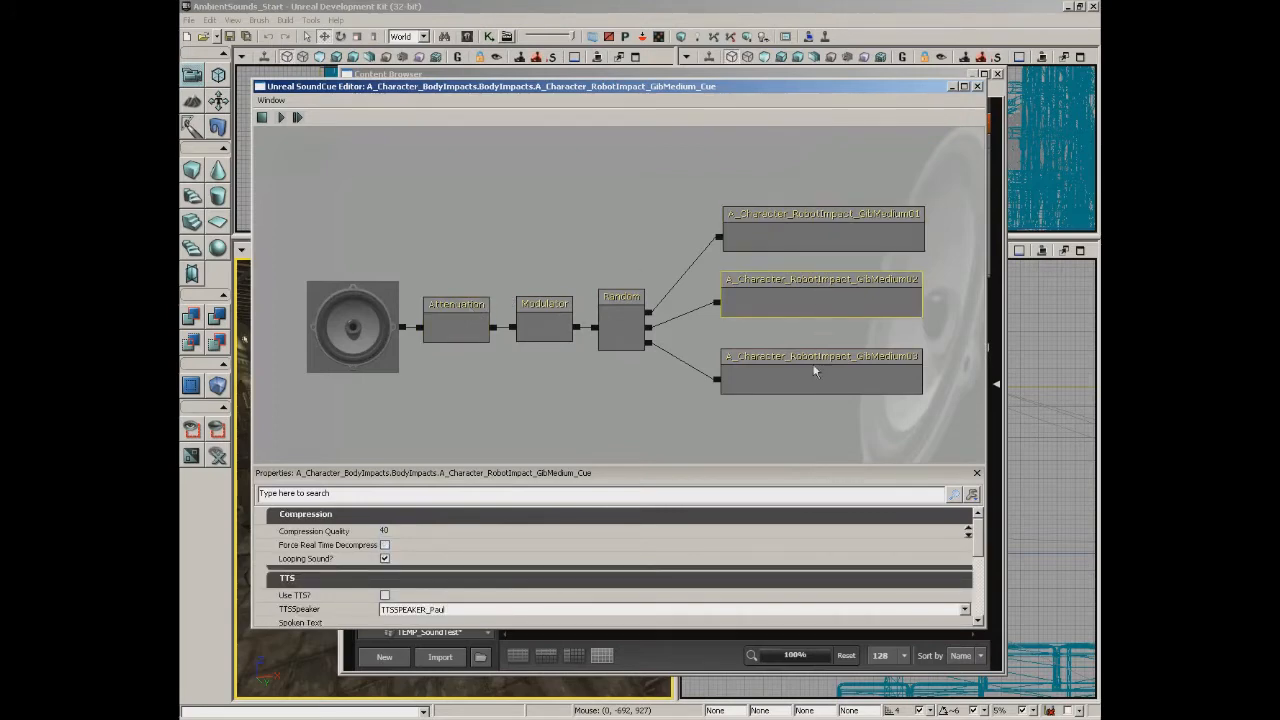
click(783, 238)
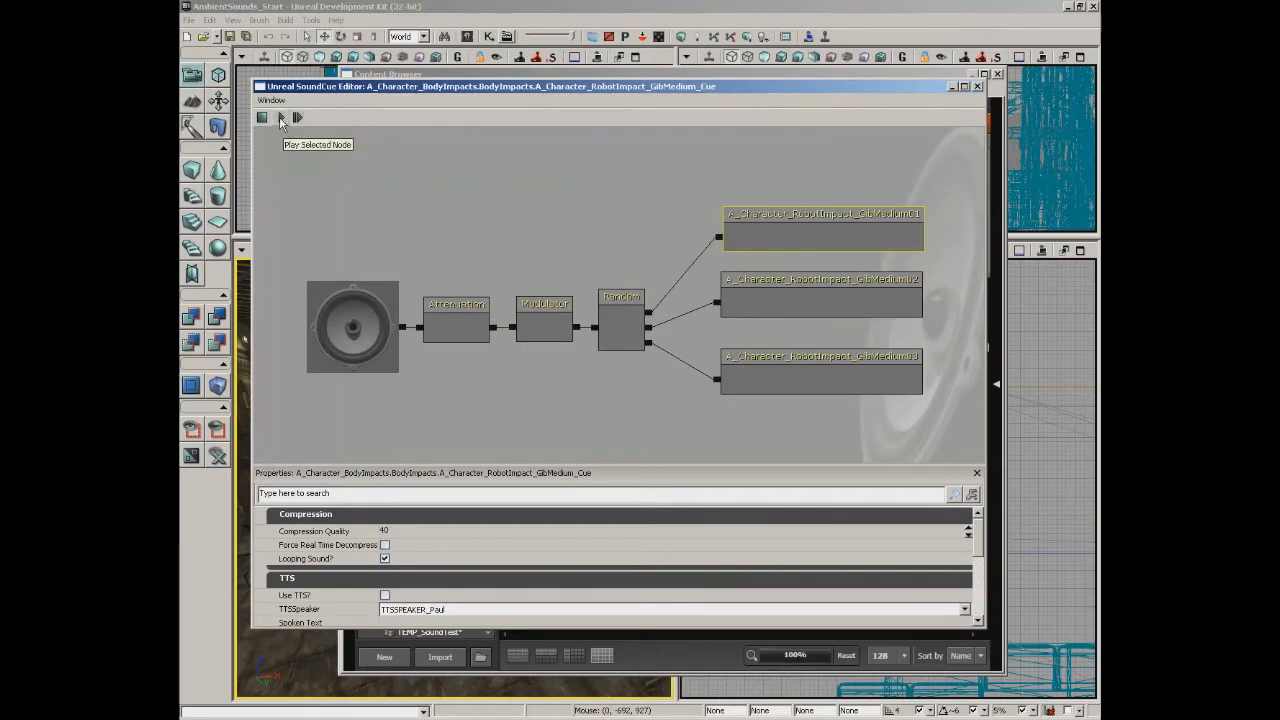
click(751, 303)
click(737, 370)
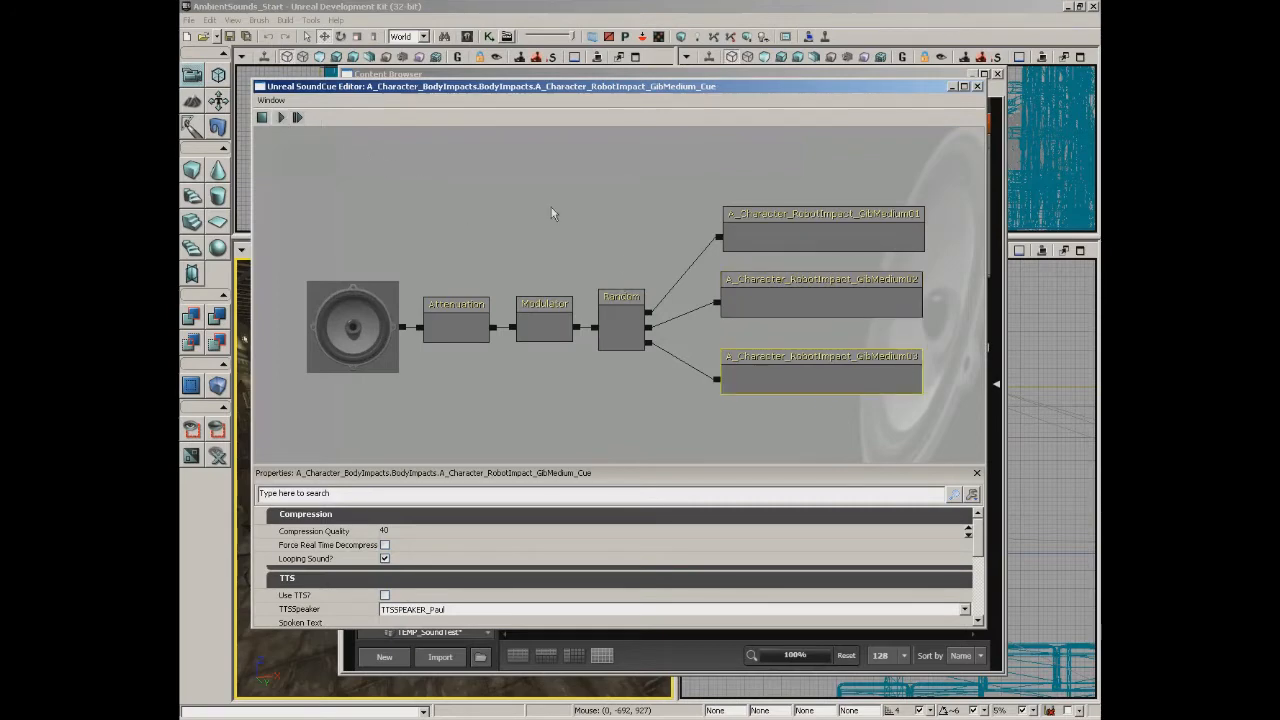
Step: Review the Random, Modulator and Attenuation settings, play the whole sound cue, and close the Sound Cue Editor
click(616, 329)
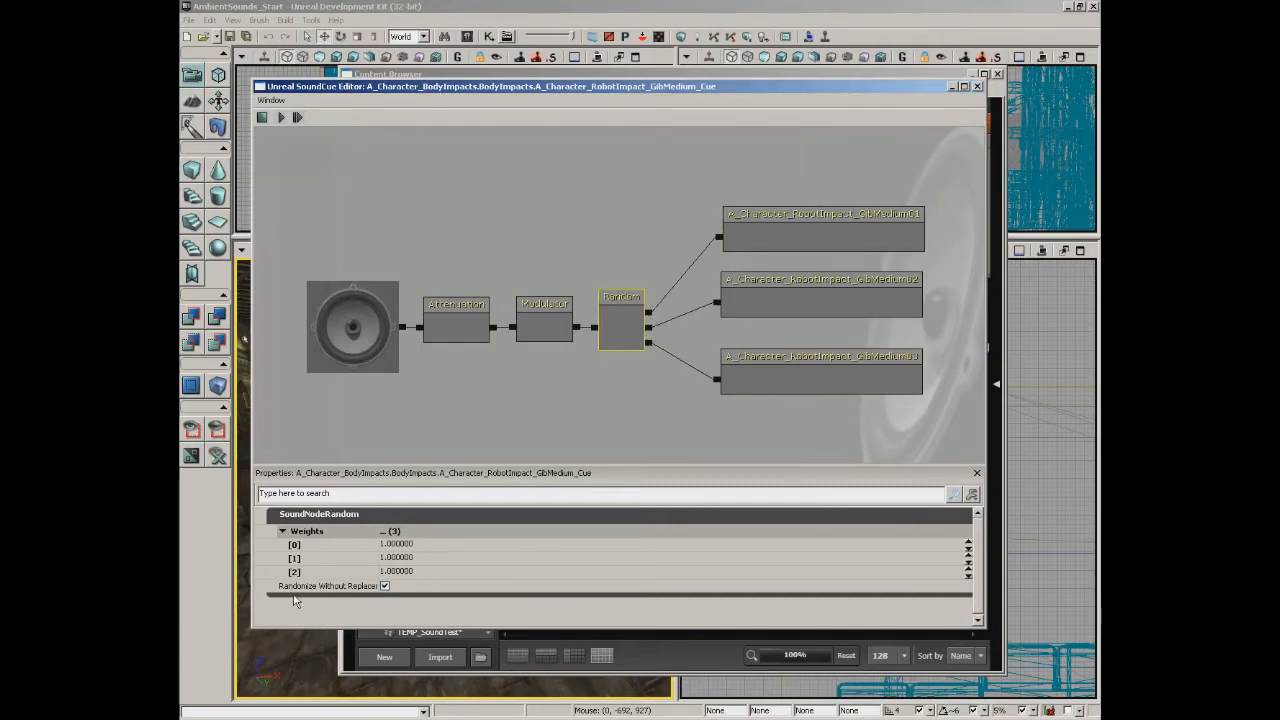
mouse_move(346, 592)
click(535, 326)
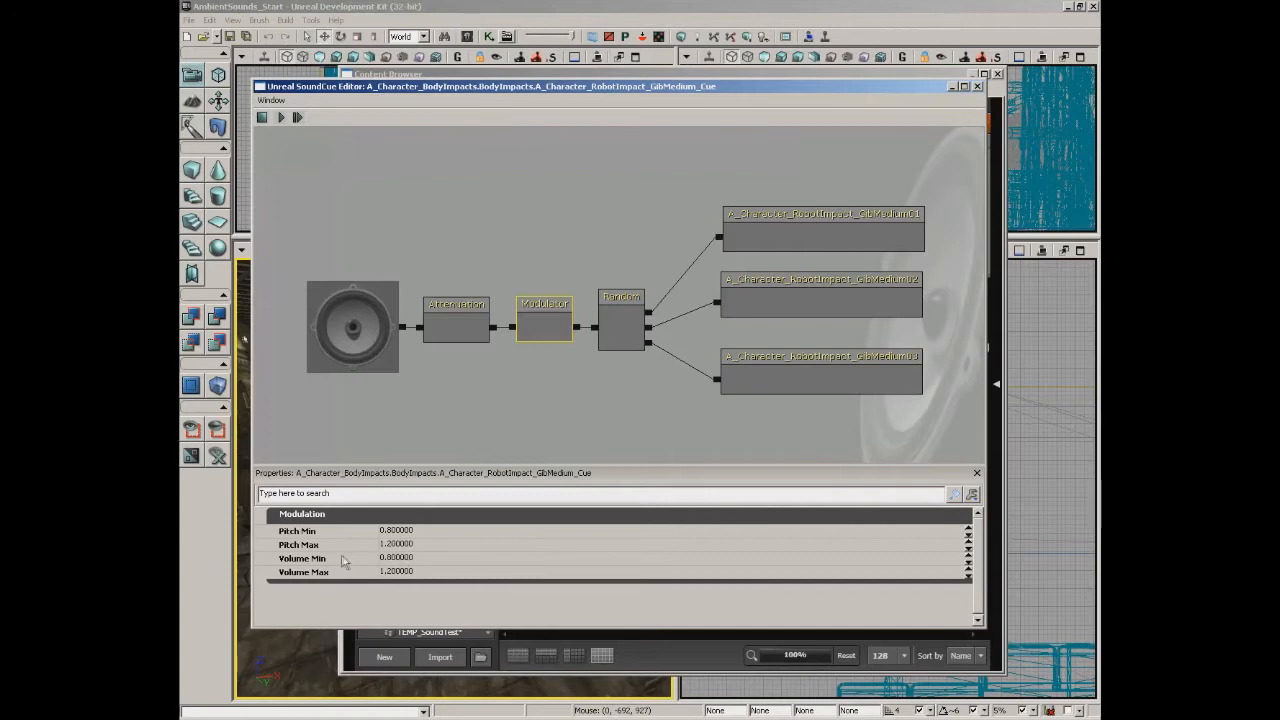
click(456, 322)
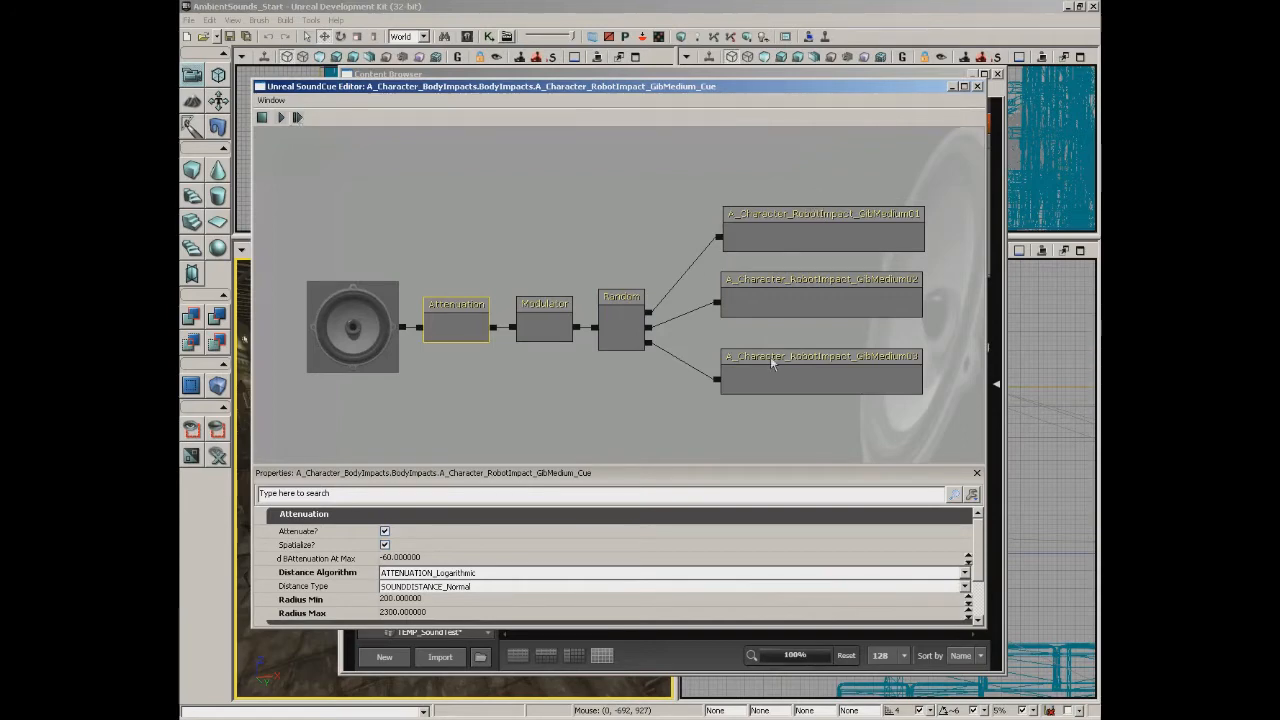
click(297, 118)
click(977, 86)
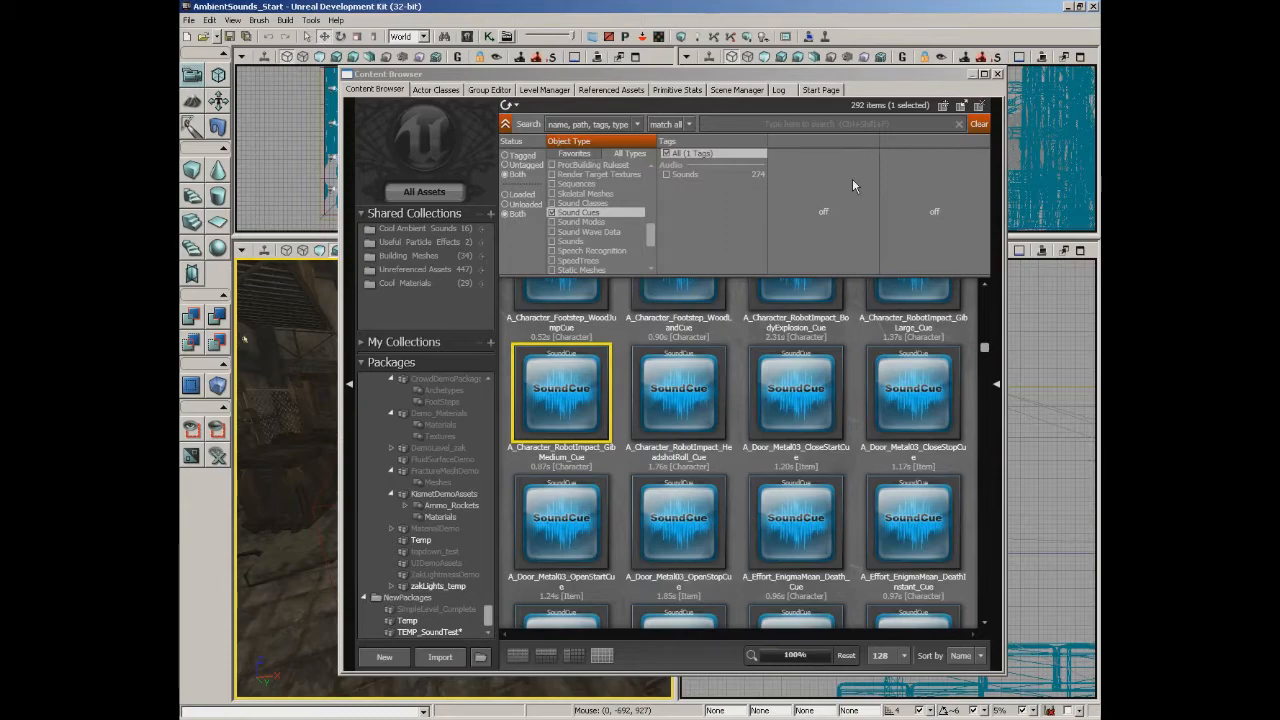
Step: Create a new SoundCue named RandomNumber in the package SoundDemo, group SoudCues, from the reopened Content Browser
click(768, 10)
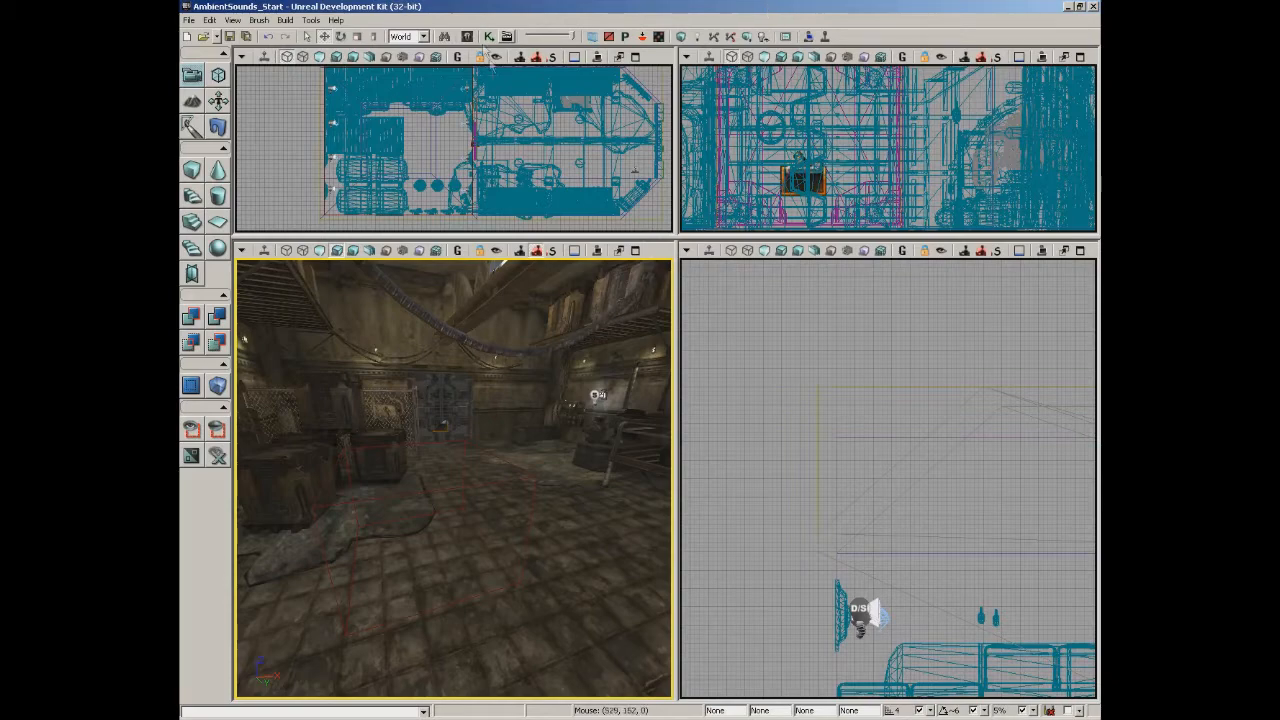
click(467, 36)
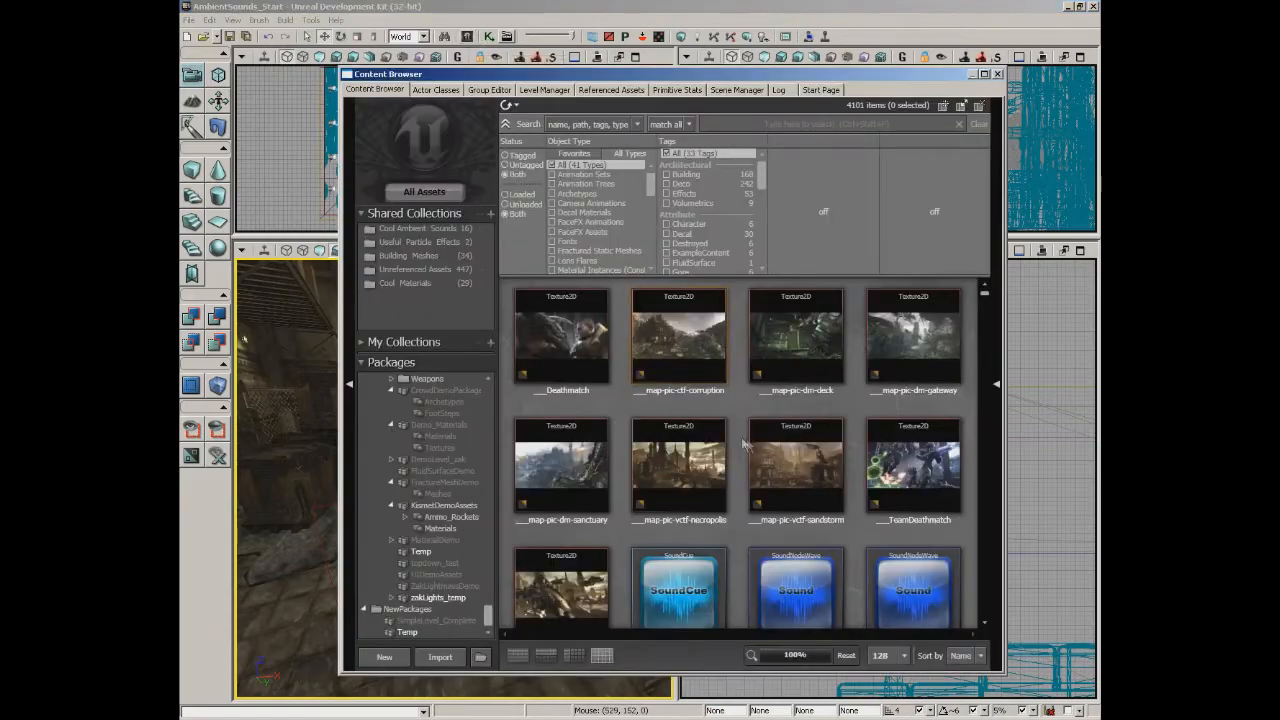
right_click(614, 397)
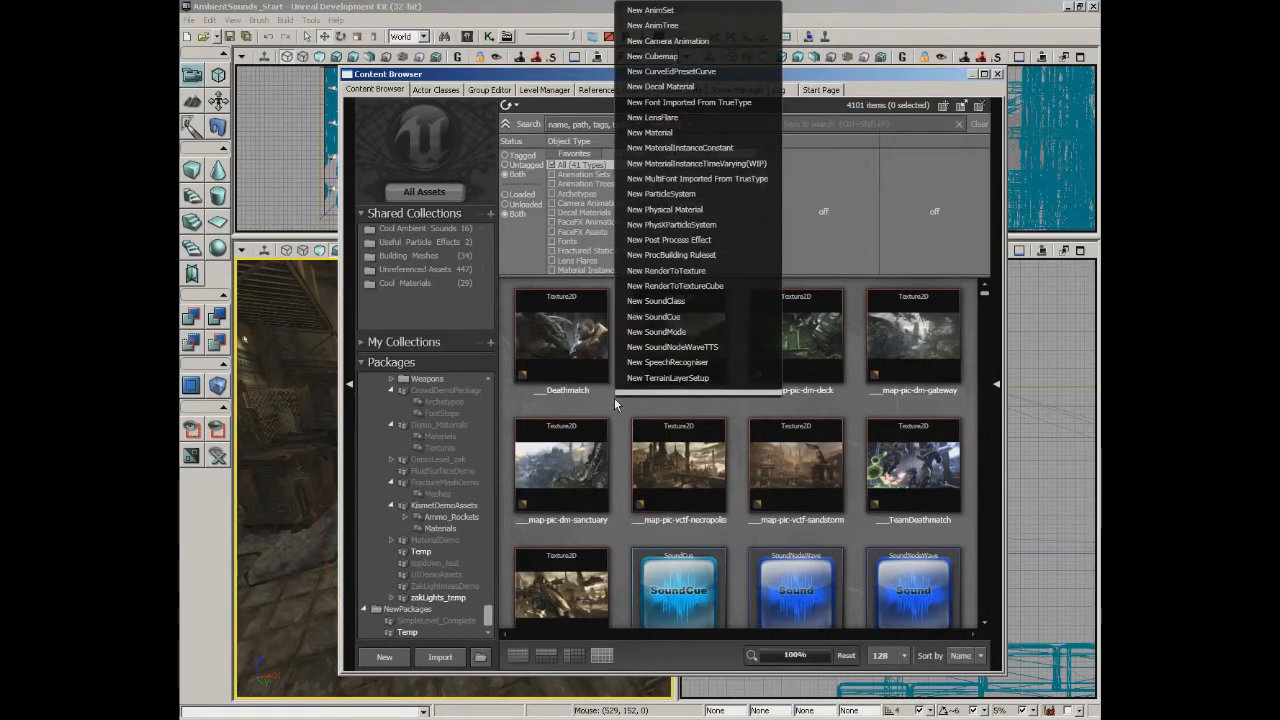
click(685, 306)
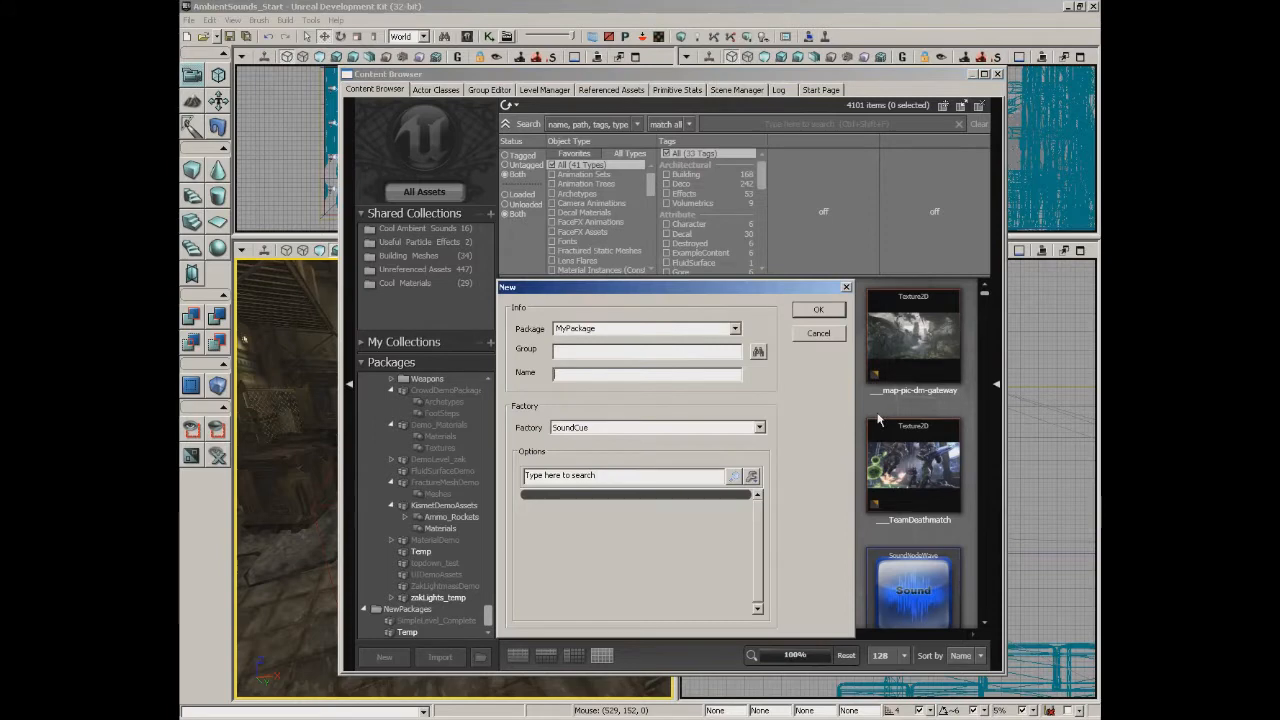
drag(615, 328, 503, 334)
text(SoundDemo)
key(Tab)
text(SoundCues)
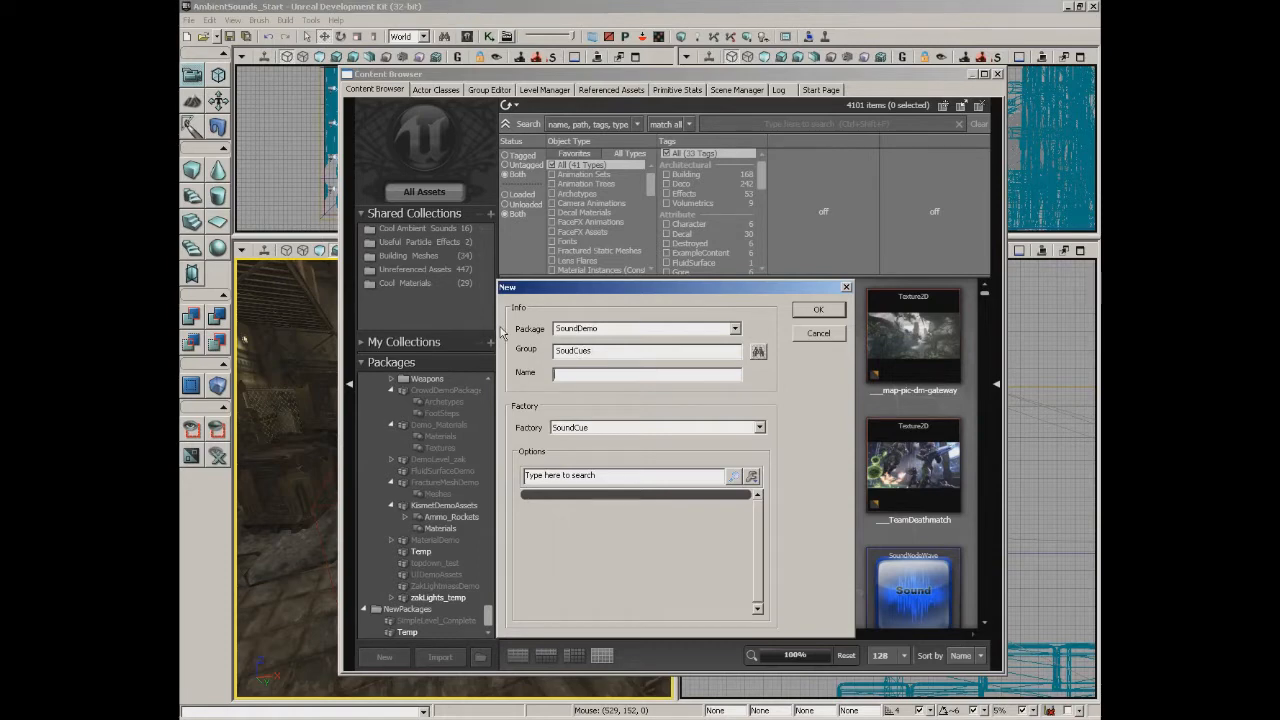
key(Tab)
text(RandomNumber)
key(Return)
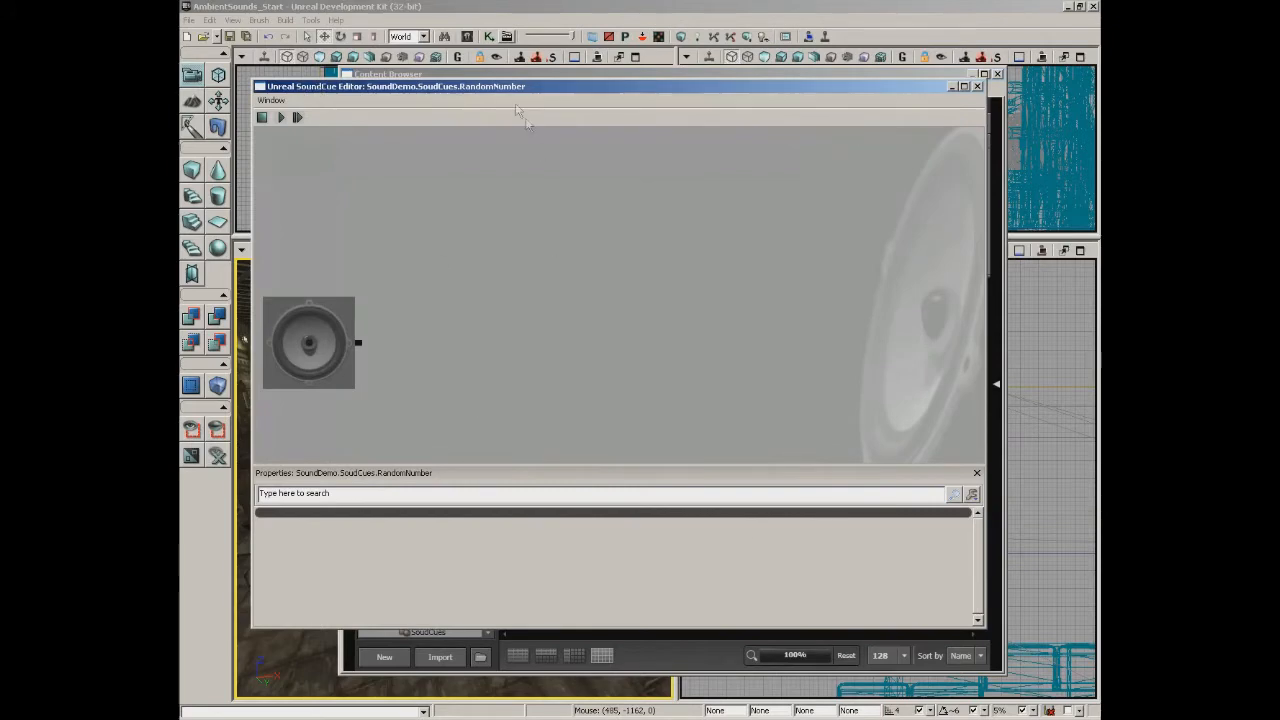
Step: Save the SoundDemo package as SoundDemo.upk in the Content folder
click(486, 77)
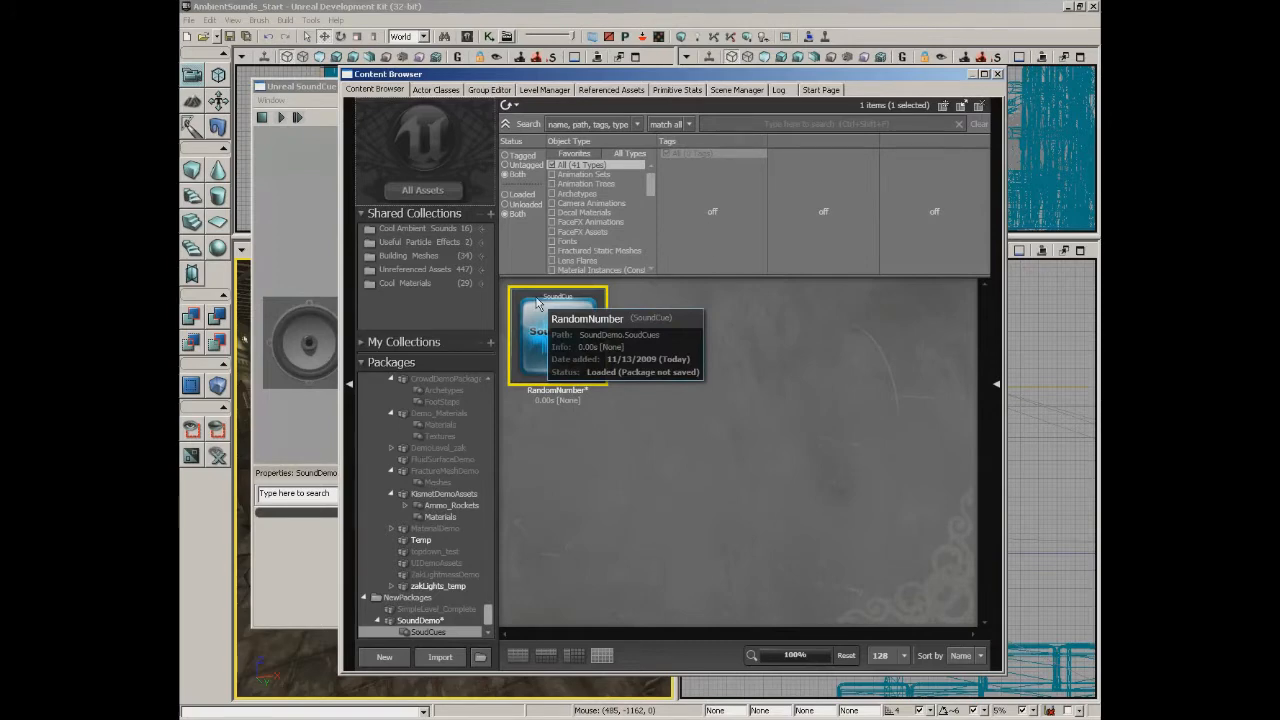
click(432, 628)
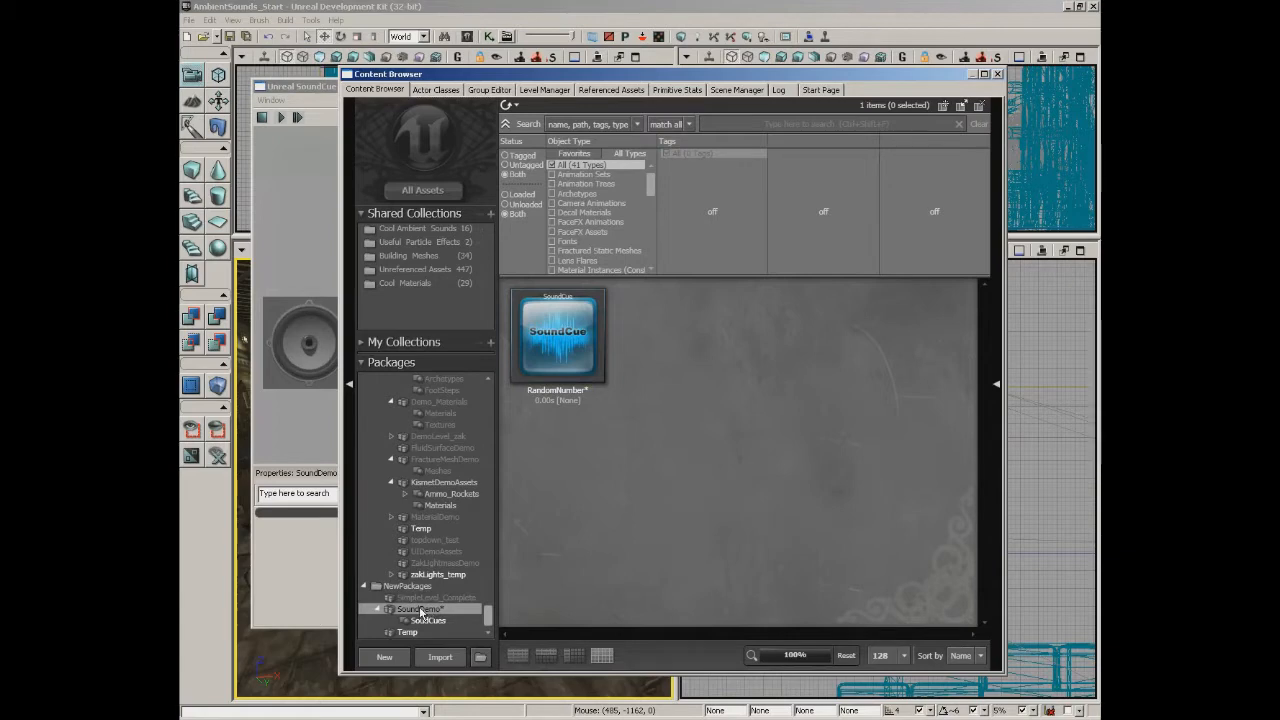
key(ctrl+s)
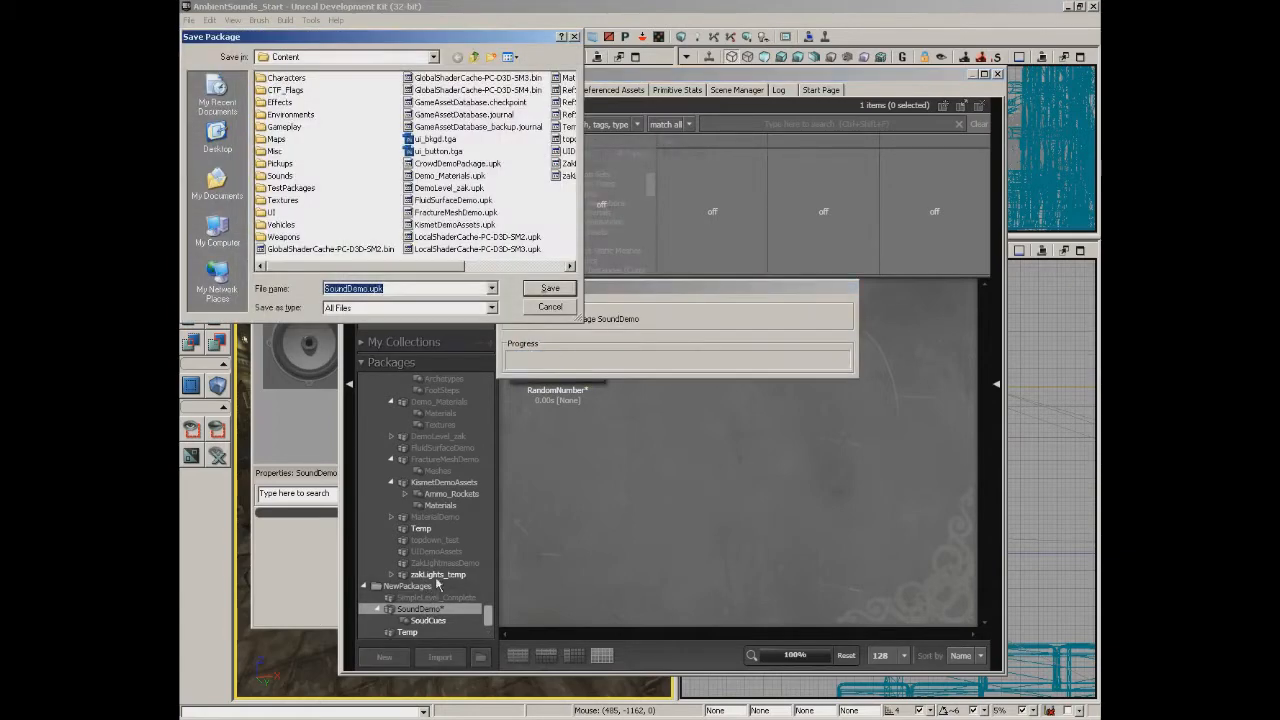
click(540, 293)
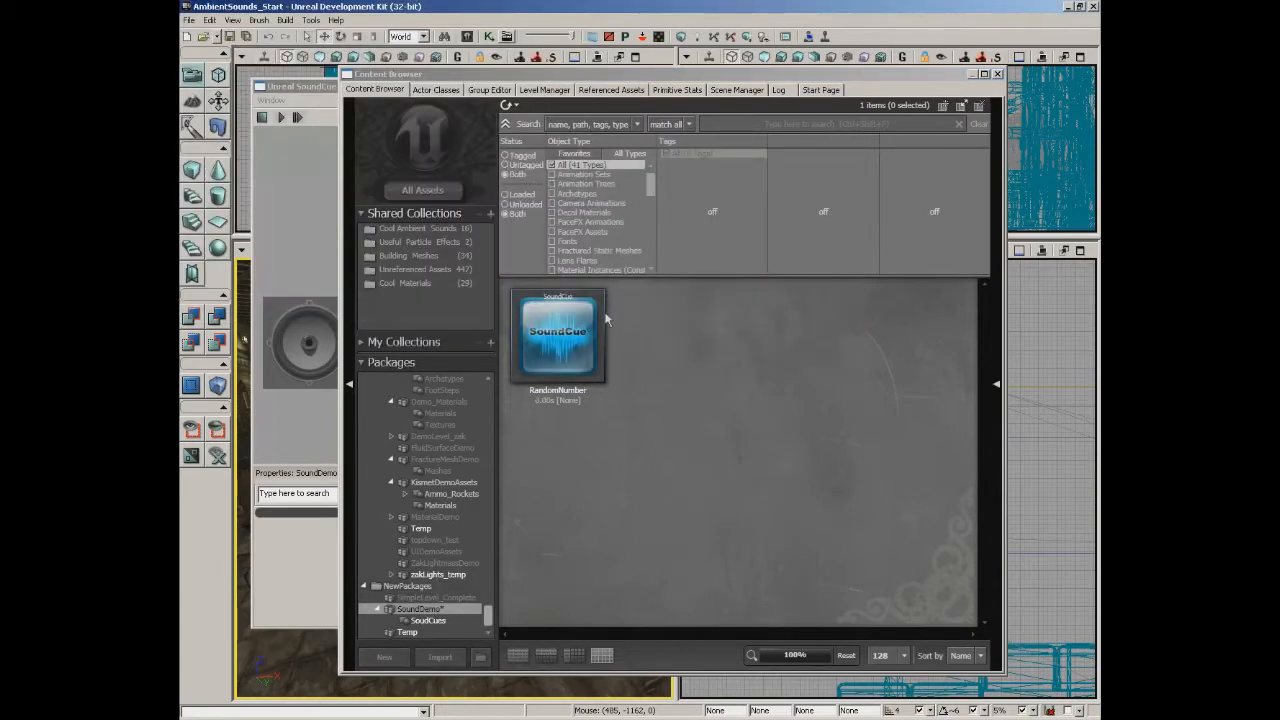
Step: Filter the Content Browser assets to Sound Wave Data and search for "countdown"
click(312, 206)
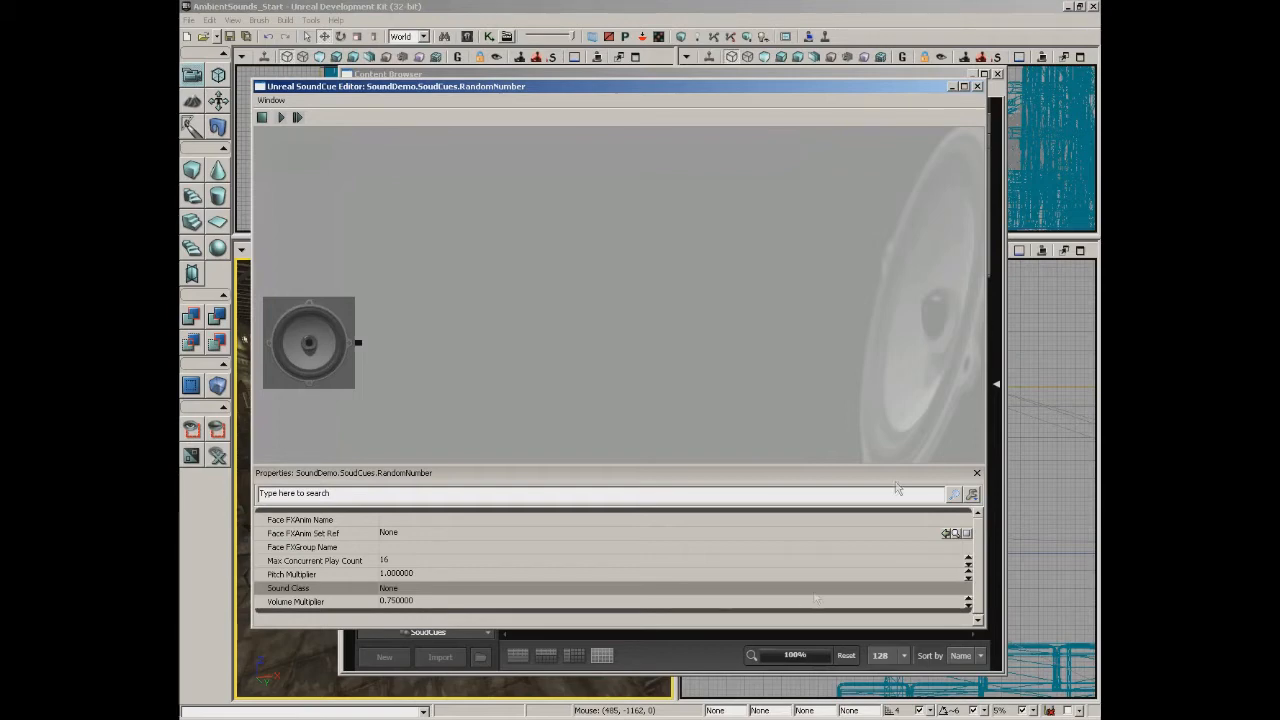
click(689, 647)
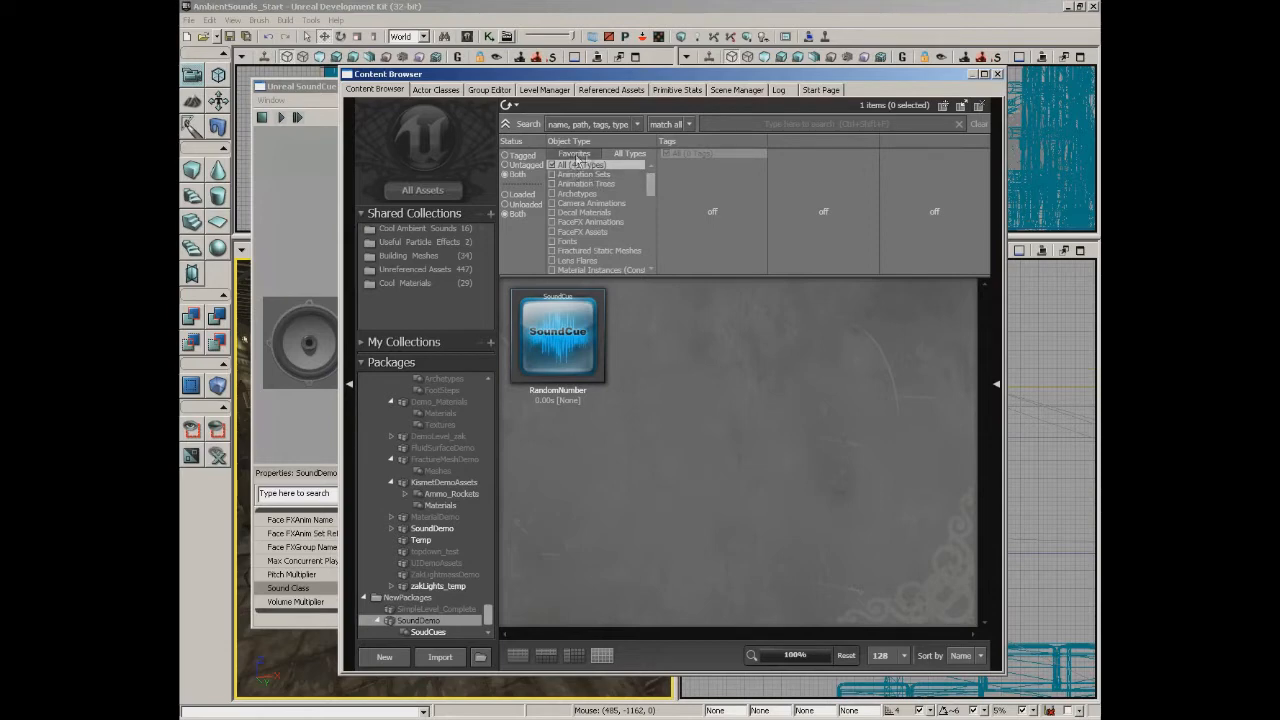
drag(652, 188, 652, 235)
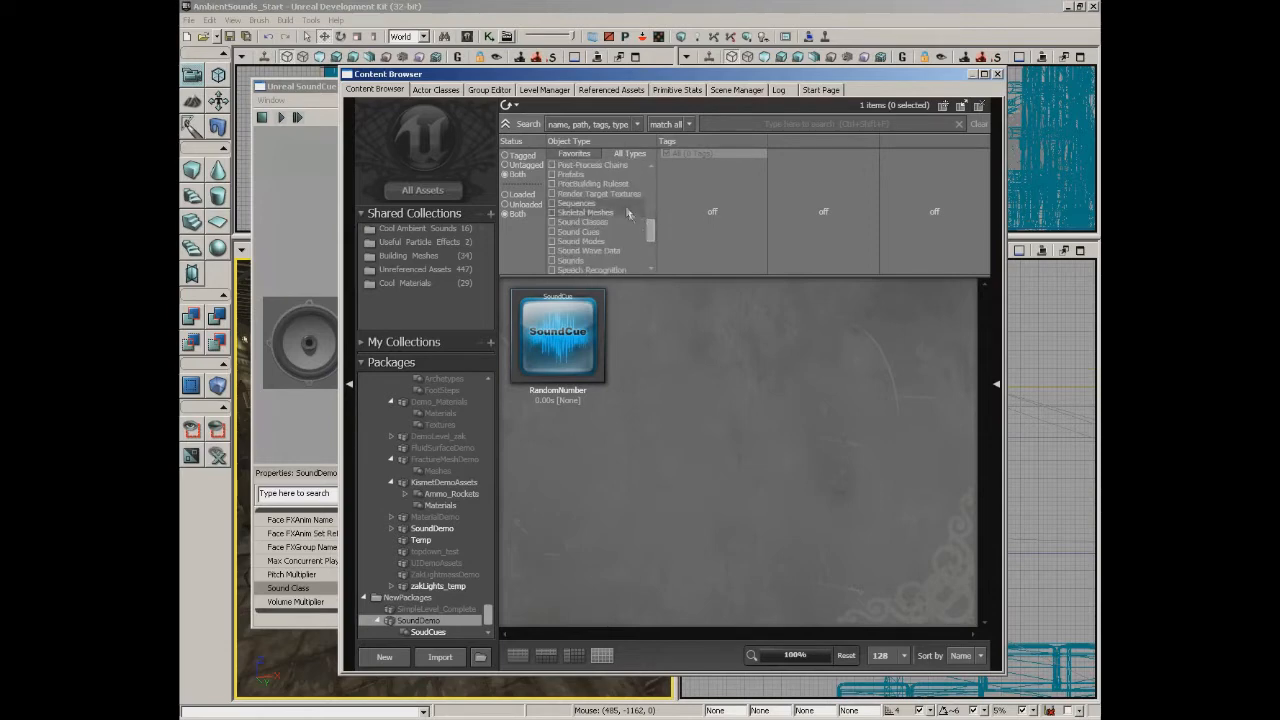
click(600, 250)
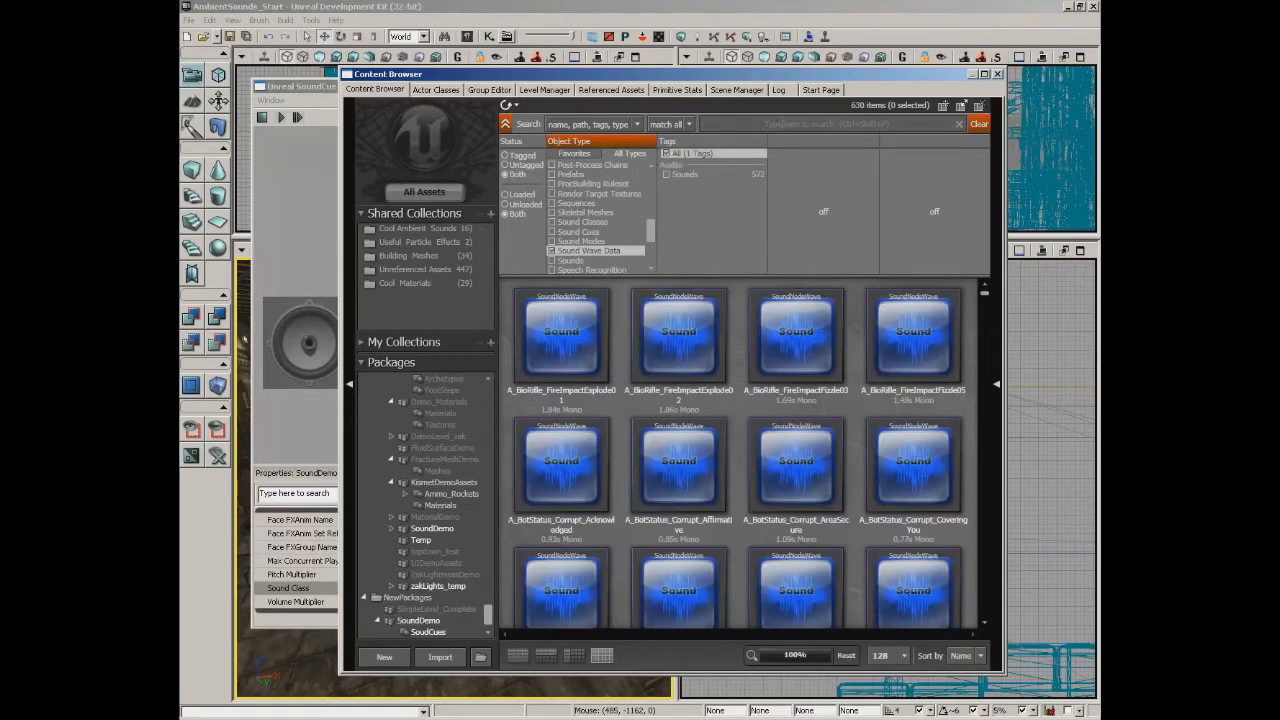
click(782, 121)
text(countdown)
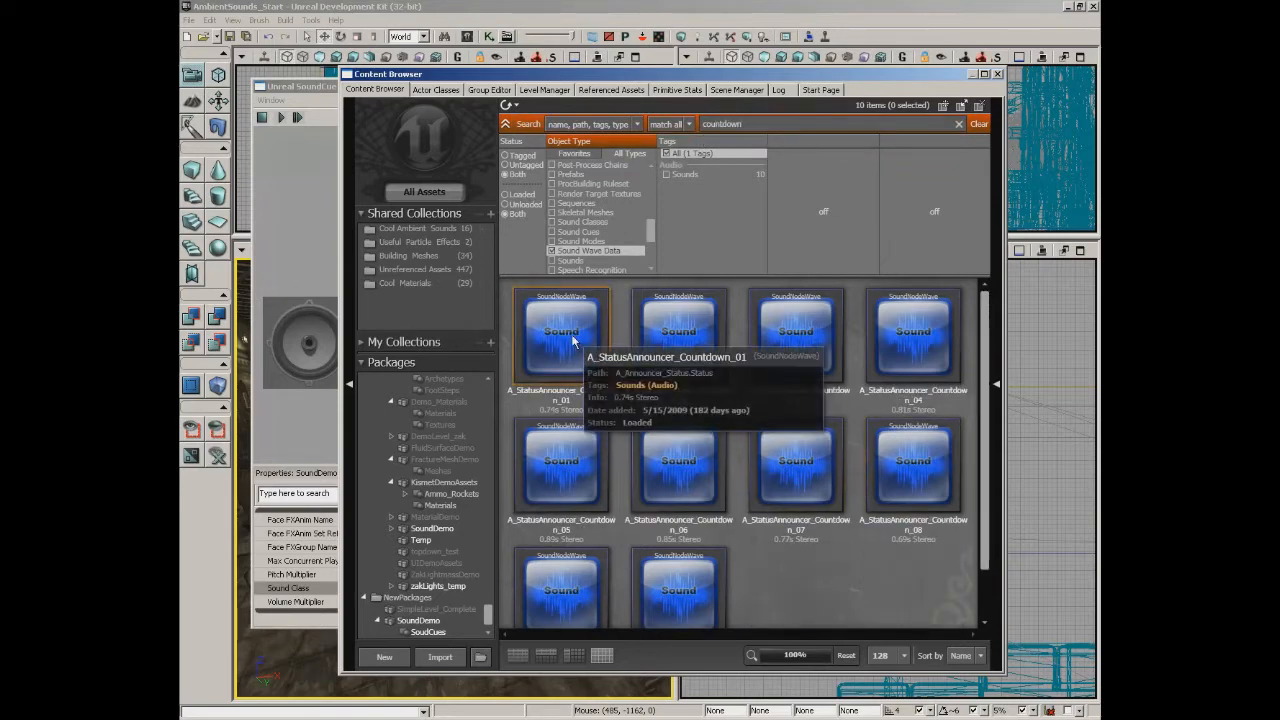
Step: Select all the A_StatusAnnouncer_Countdown waves, from 01 to 10, and close the Content Browser
scroll(926, 516, down, 1)
scroll(924, 512, up, 1)
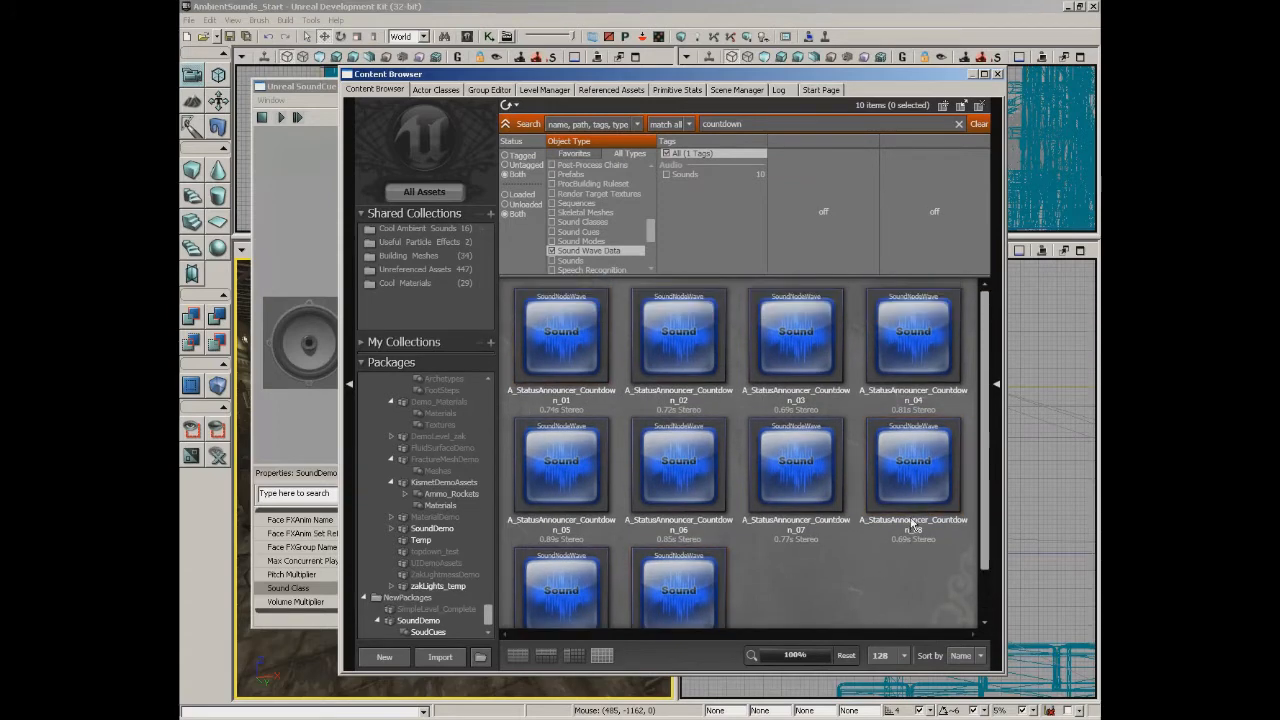
click(700, 593)
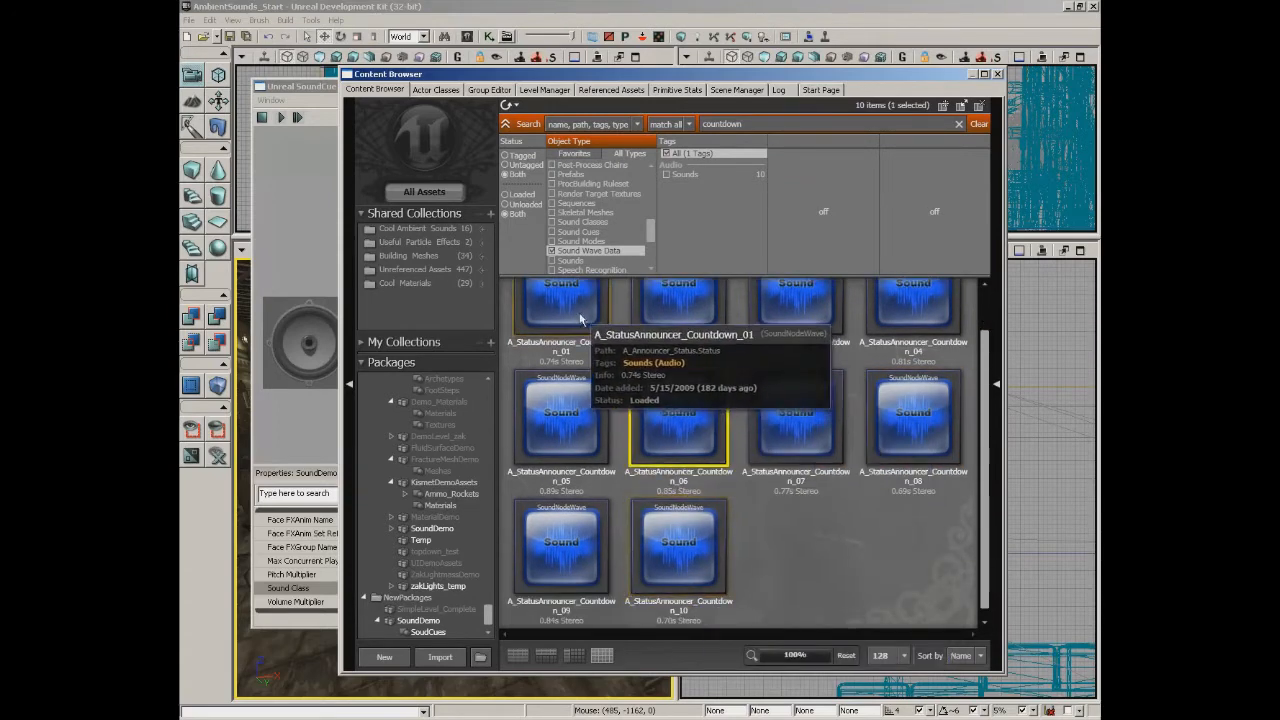
click(580, 335)
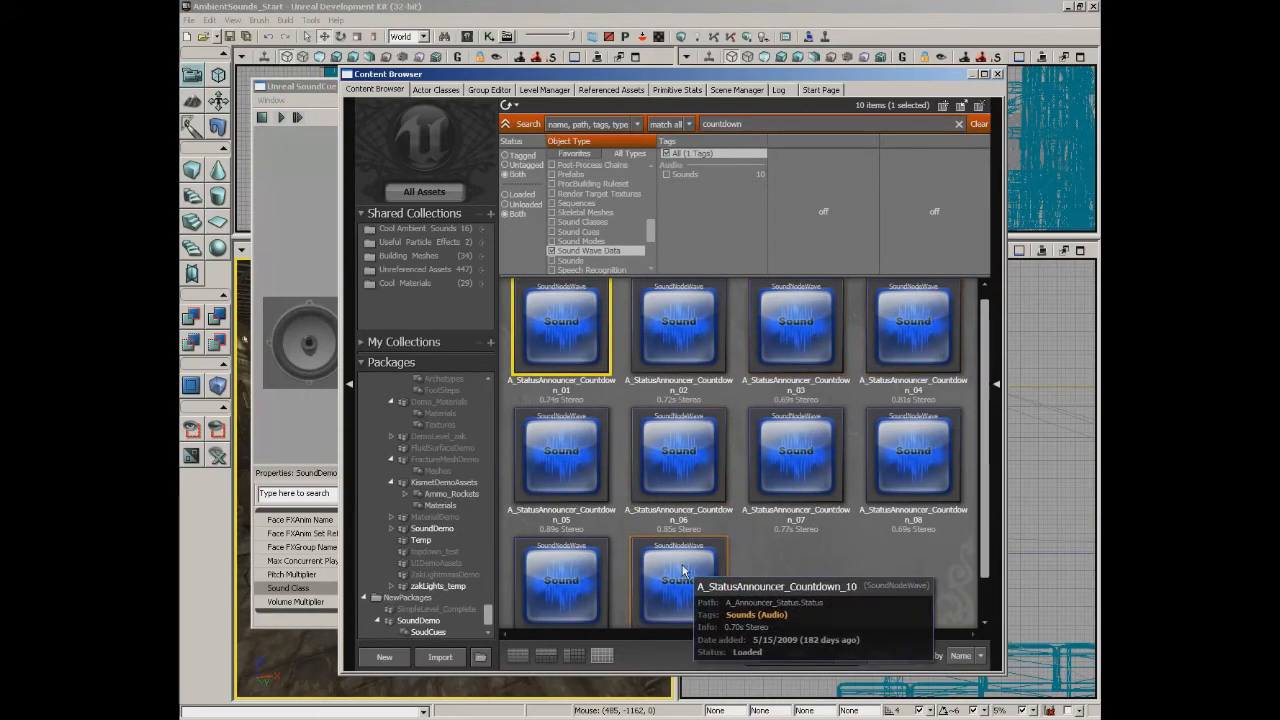
key(ctrl+a)
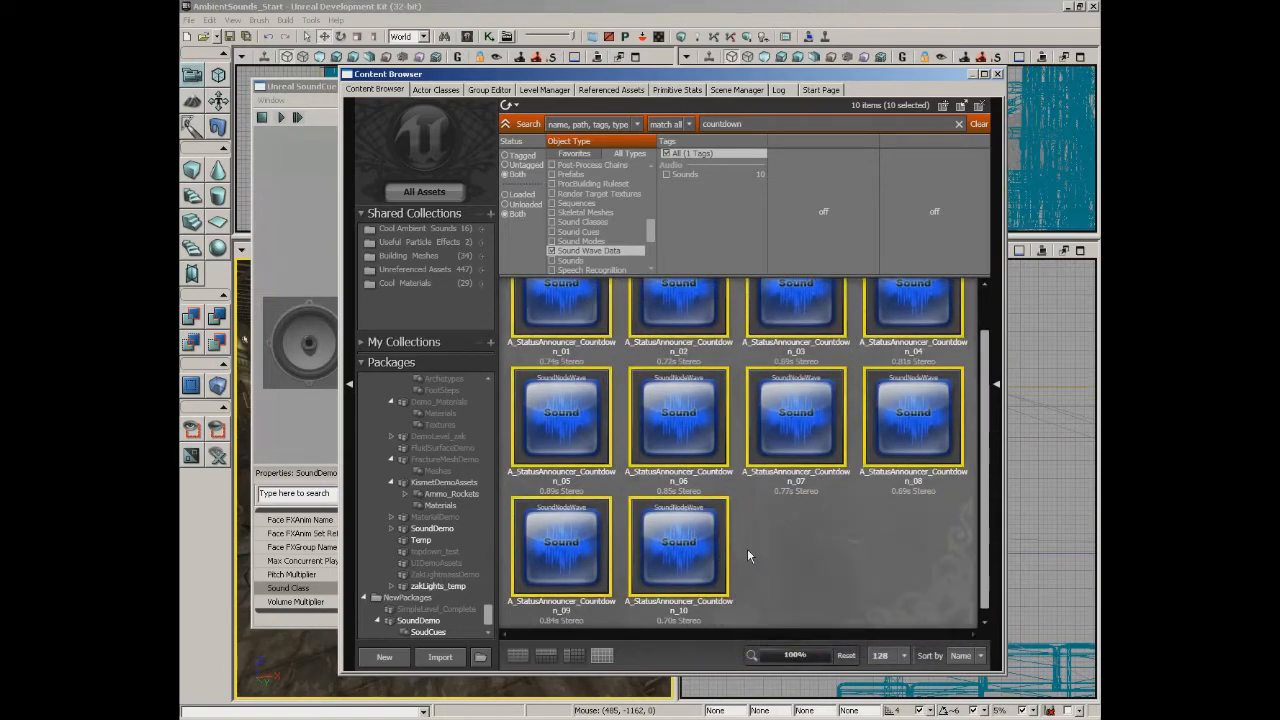
scroll(748, 556, up, 1)
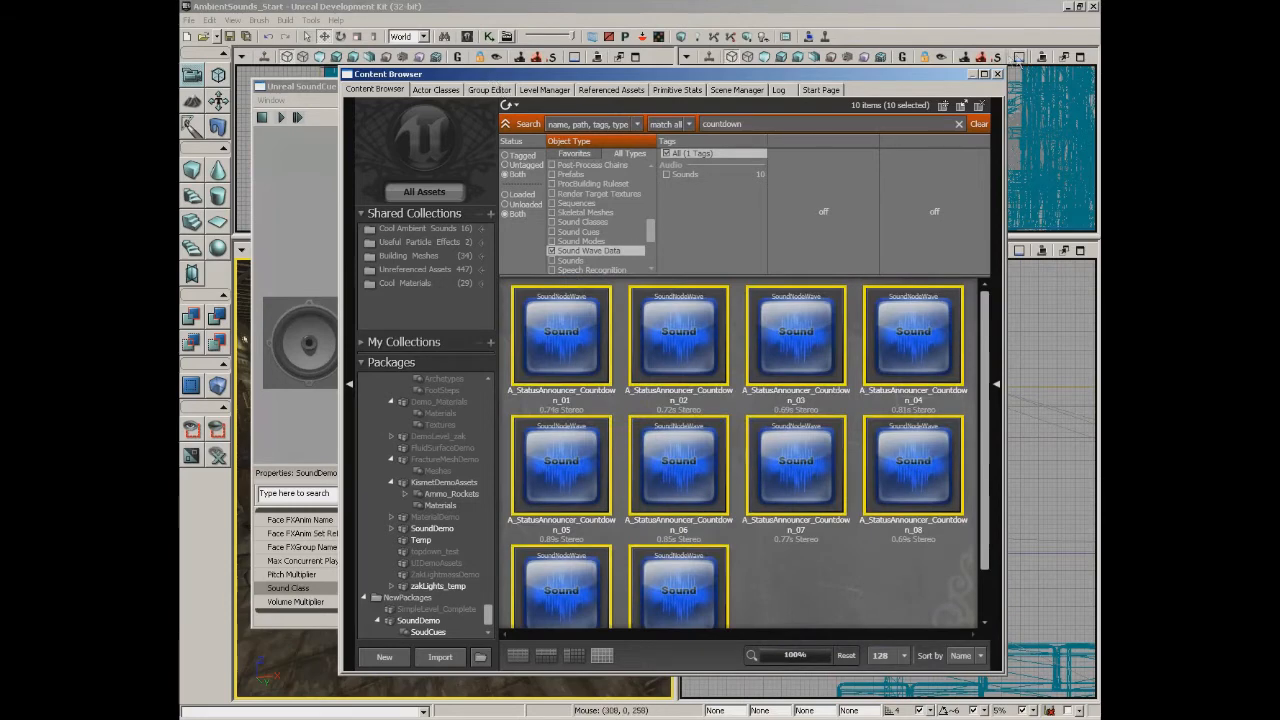
click(997, 74)
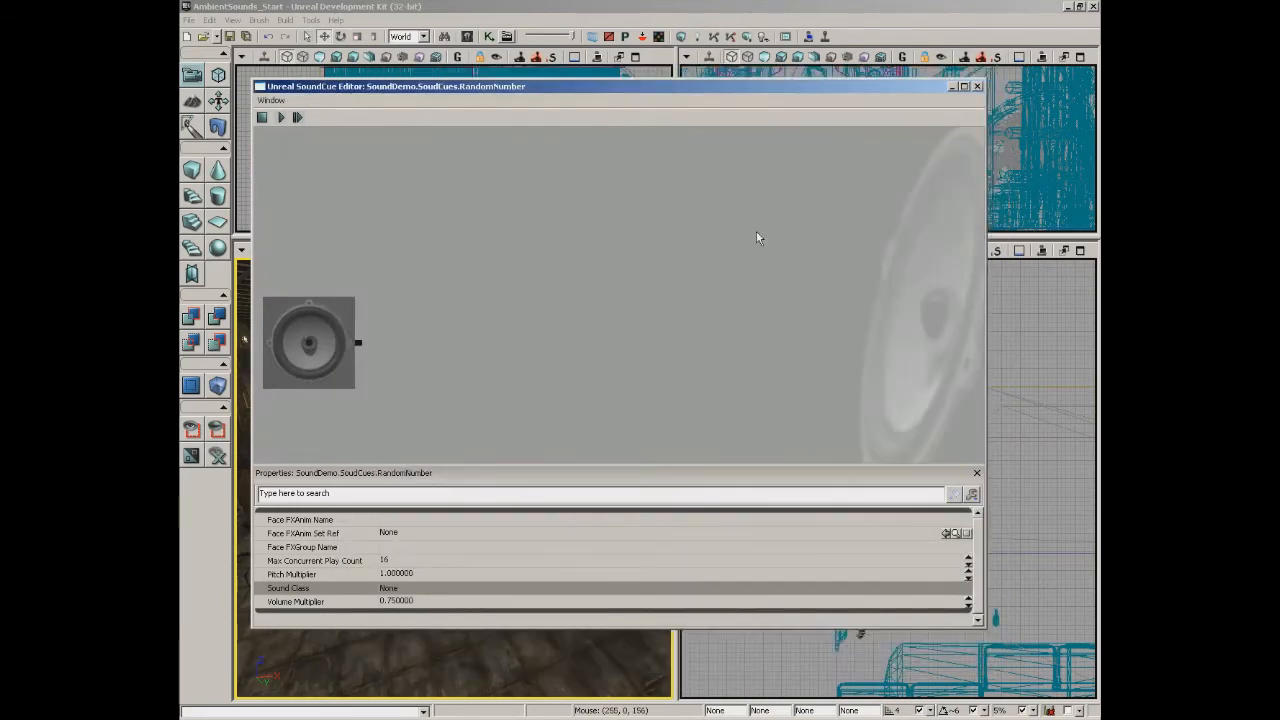
Step: Add a Random node already wired to the selected countdown waves and move it closer to the speaker
right_click(689, 227)
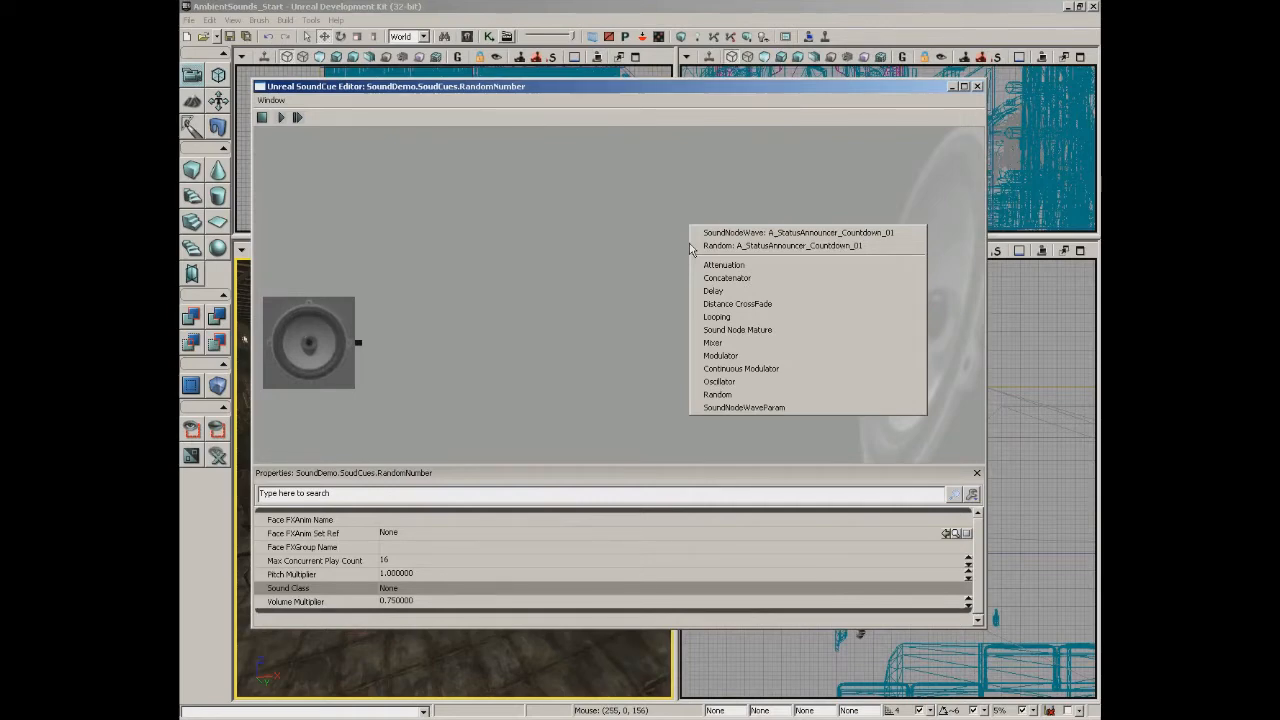
click(716, 246)
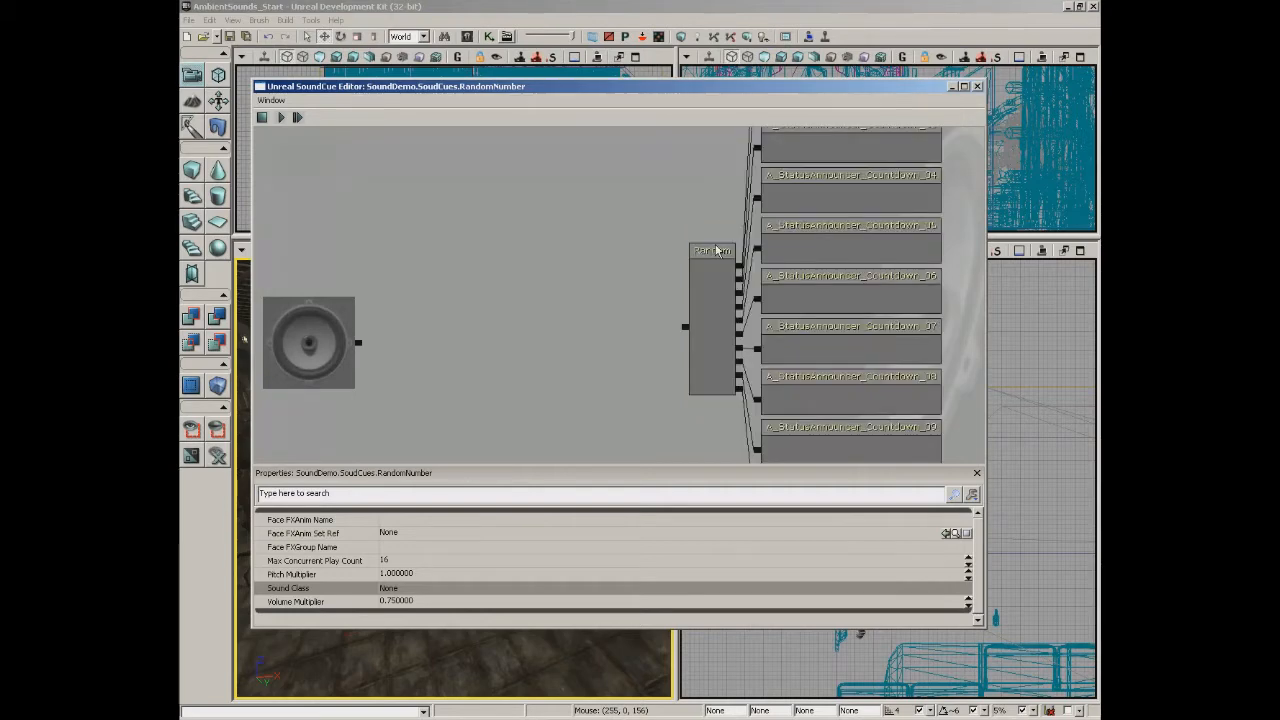
scroll(529, 263, down, 5)
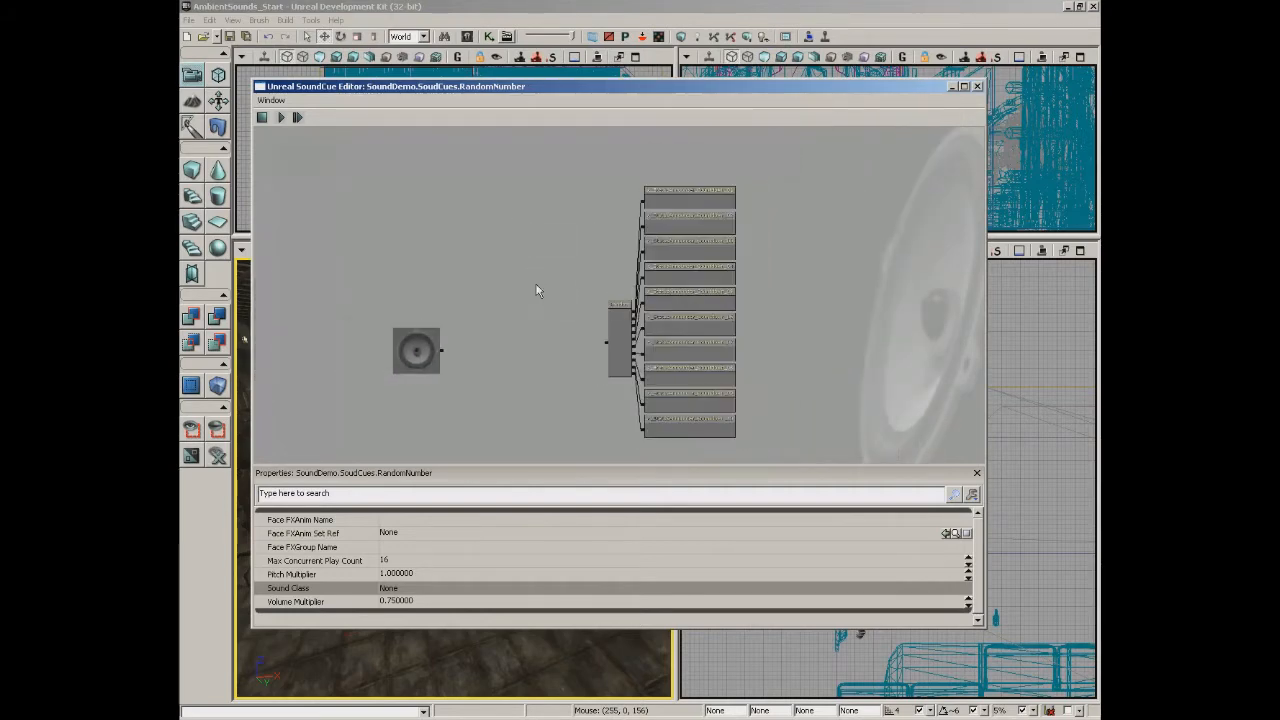
drag(626, 343, 560, 323)
scroll(795, 335, up, 5)
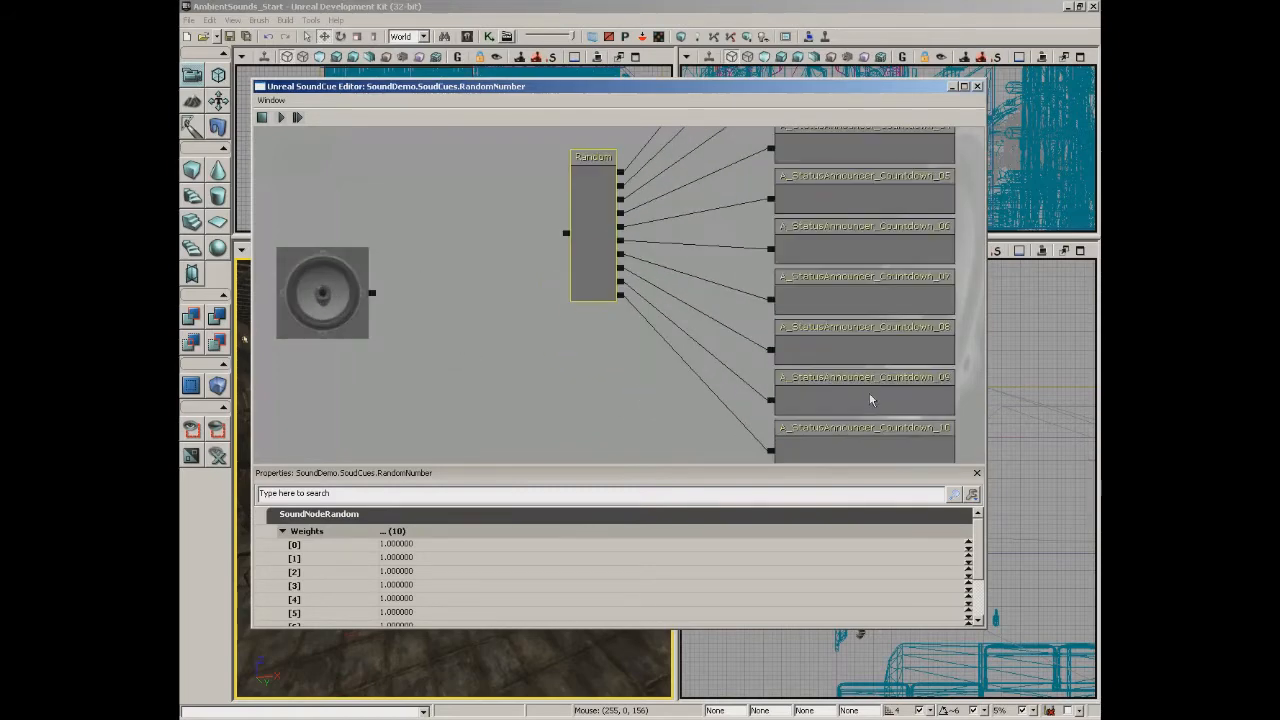
drag(805, 361, 796, 394)
drag(627, 304, 673, 253)
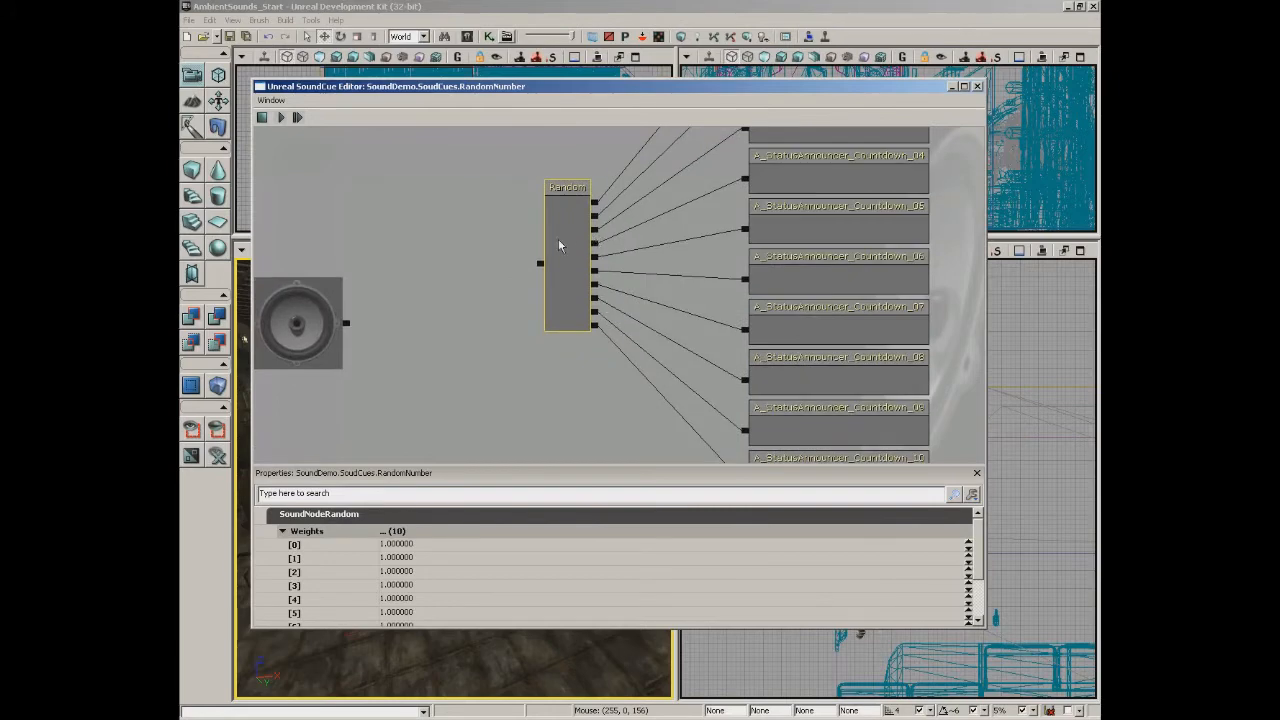
Step: Delete the Random node and all ten countdown wave nodes from the sound cue
key(Delete)
scroll(650, 292, down, 3)
ctrl+alt+drag(643, 151, 790, 458)
key(Delete)
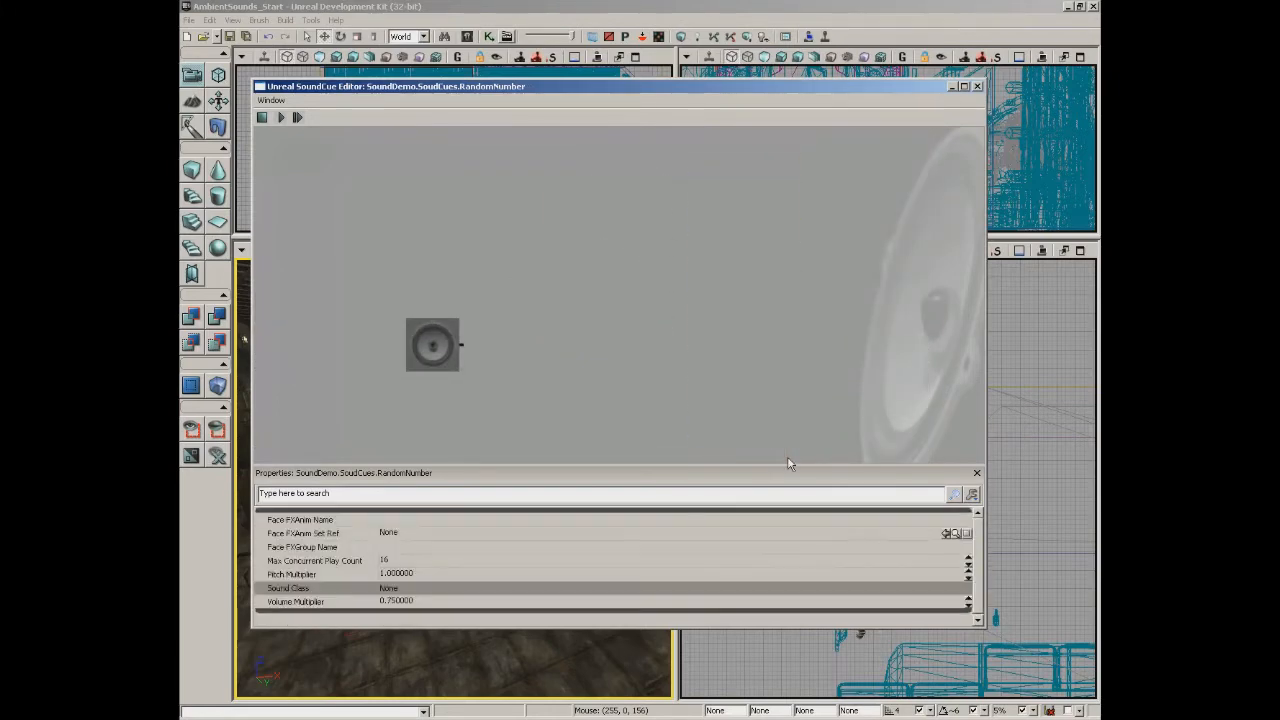
Step: Add the selected countdown waves as separate unconnected wave nodes and maximize the Sound Cue Editor window
right_click(652, 269)
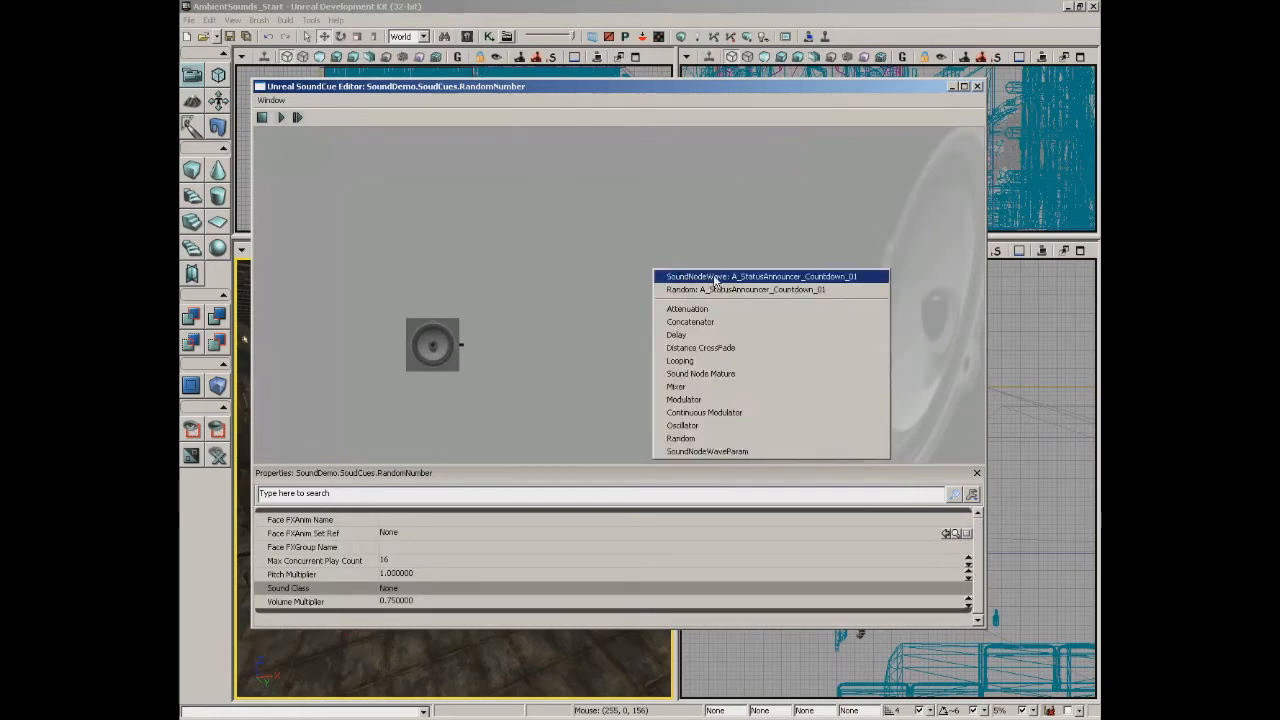
click(797, 277)
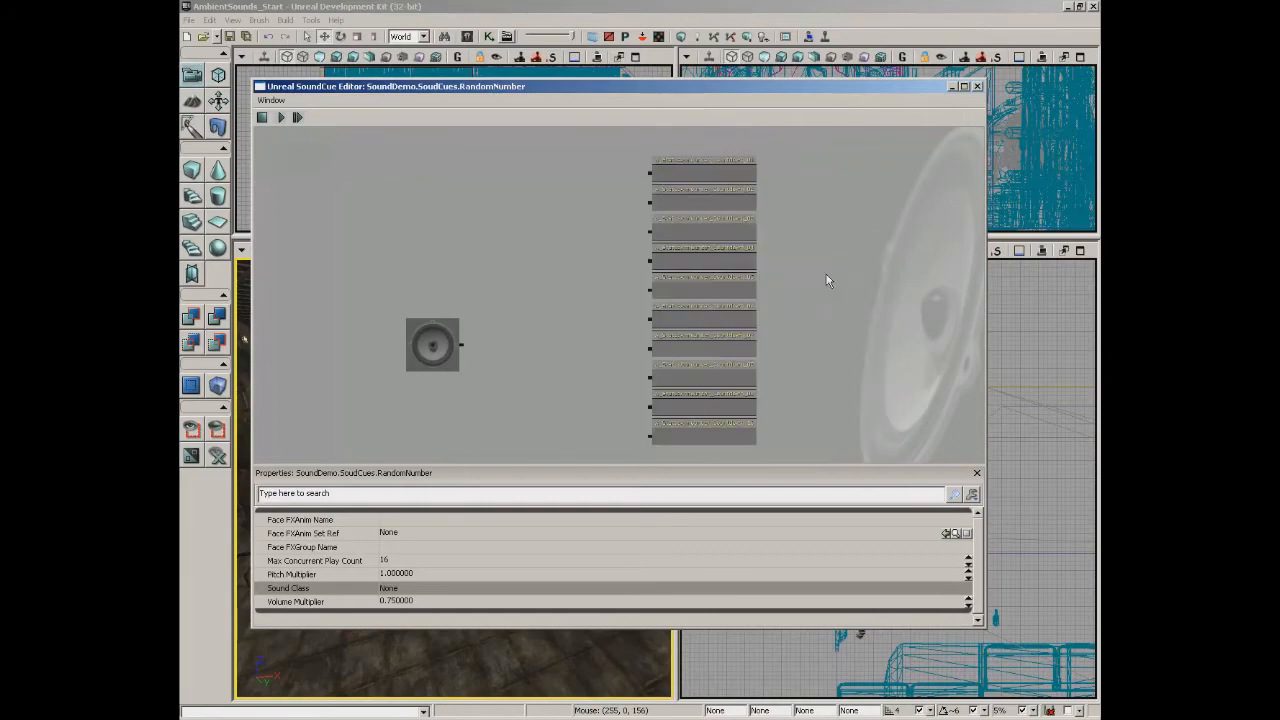
scroll(826, 268, up, 5)
drag(825, 347, 848, 398)
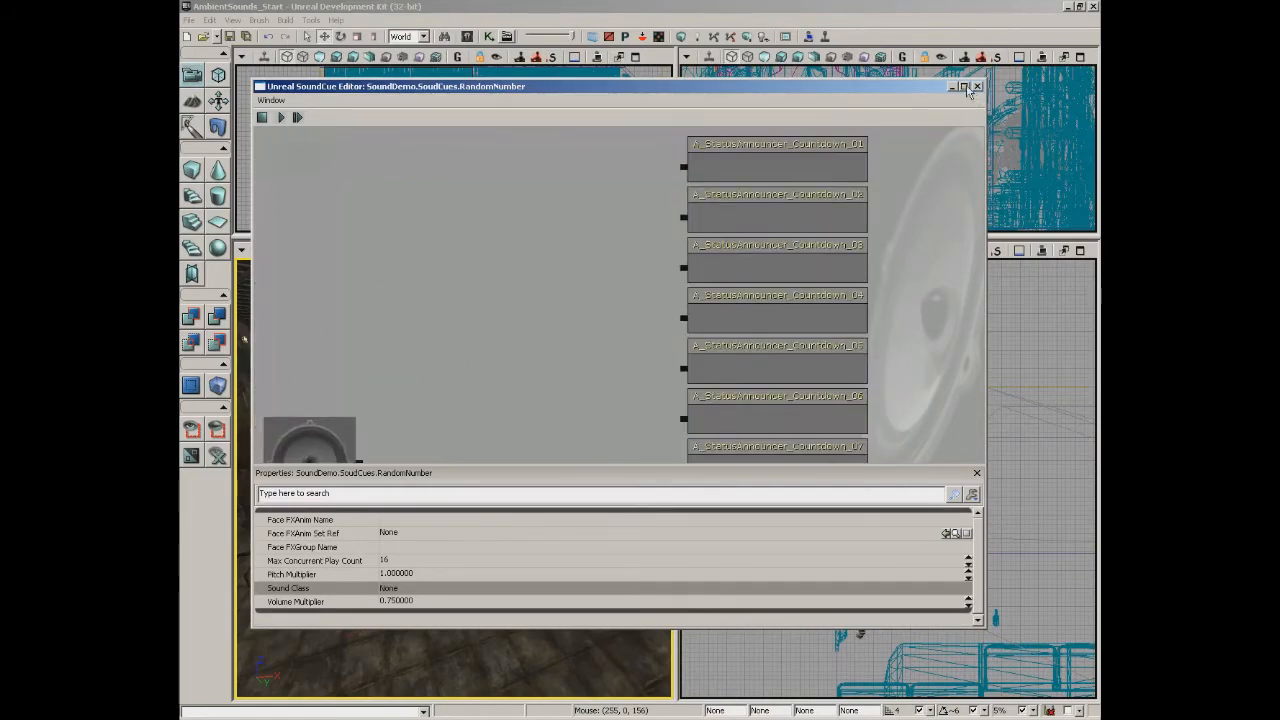
click(965, 86)
drag(574, 230, 710, 224)
scroll(710, 224, down, 2)
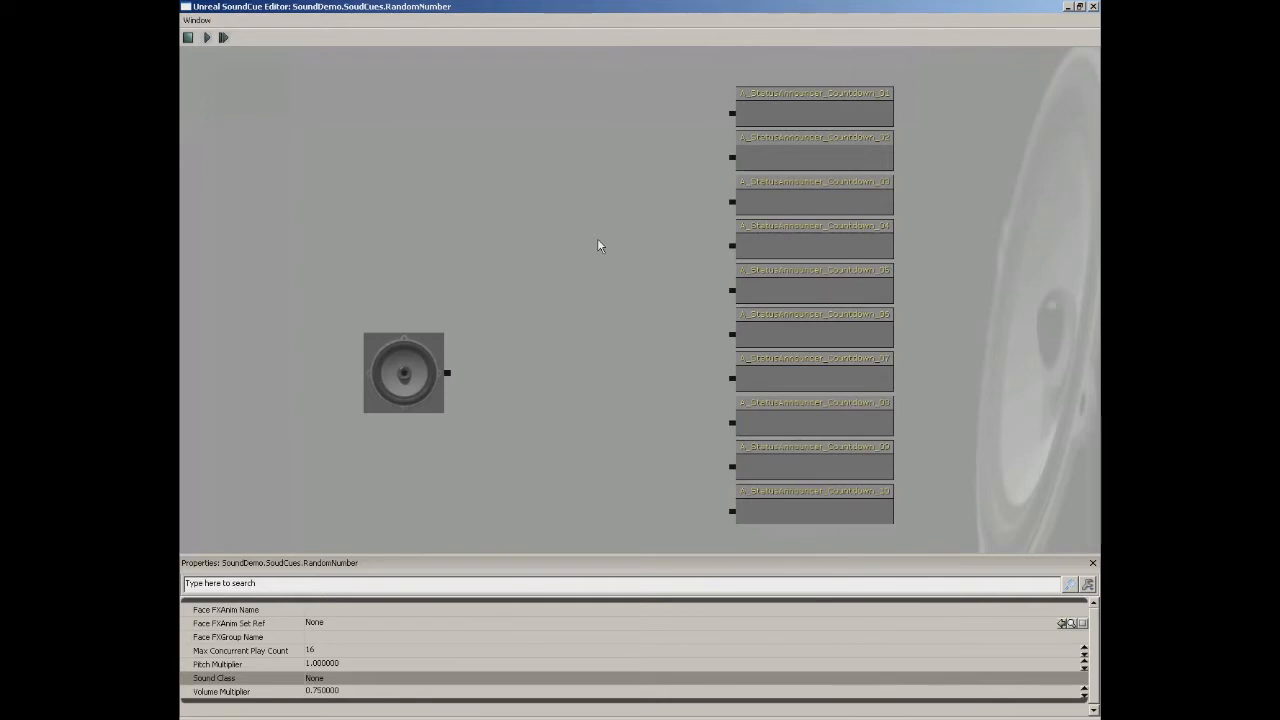
mouse_move(600, 274)
mouse_down()
mouse_move(754, 271)
mouse_move(523, 243)
mouse_move(716, 421)
mouse_move(651, 134)
mouse_move(620, 360)
mouse_move(703, 266)
mouse_move(594, 383)
mouse_move(585, 270)
mouse_move(611, 272)
mouse_up()
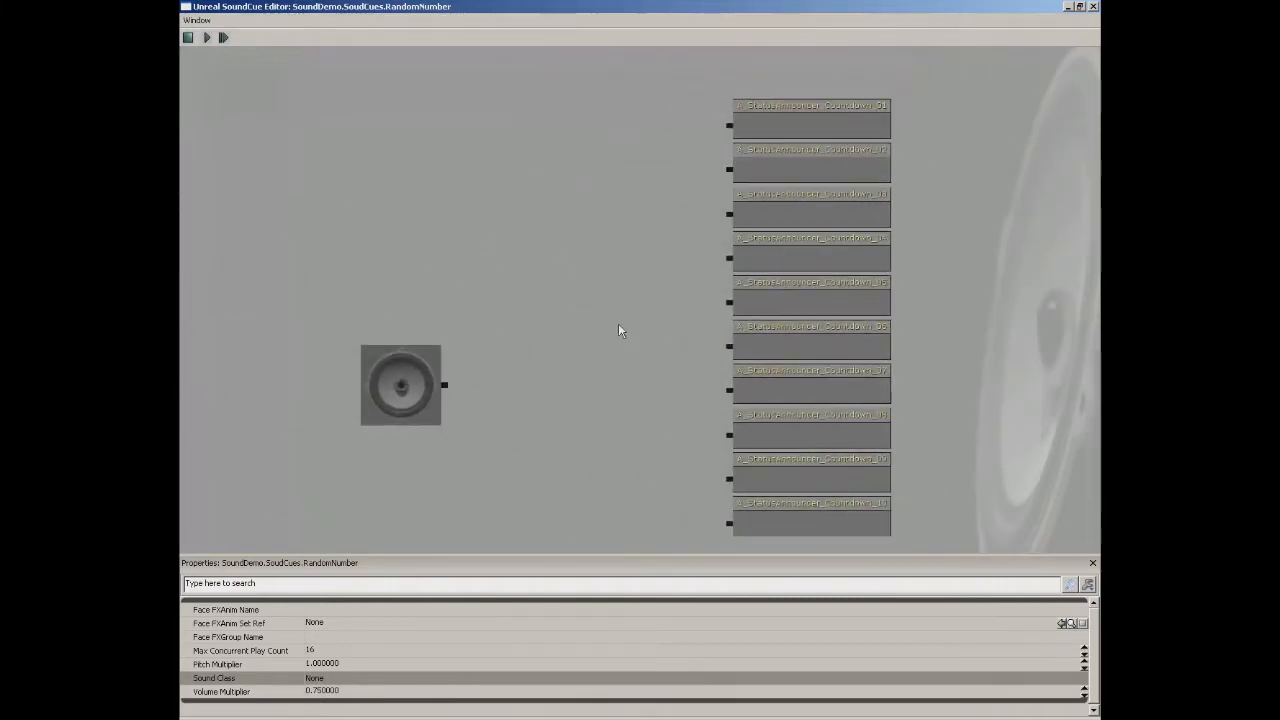
scroll(618, 323, down, 3)
scroll(618, 300, up, 4)
scroll(616, 333, down, 3)
scroll(615, 333, up, 2)
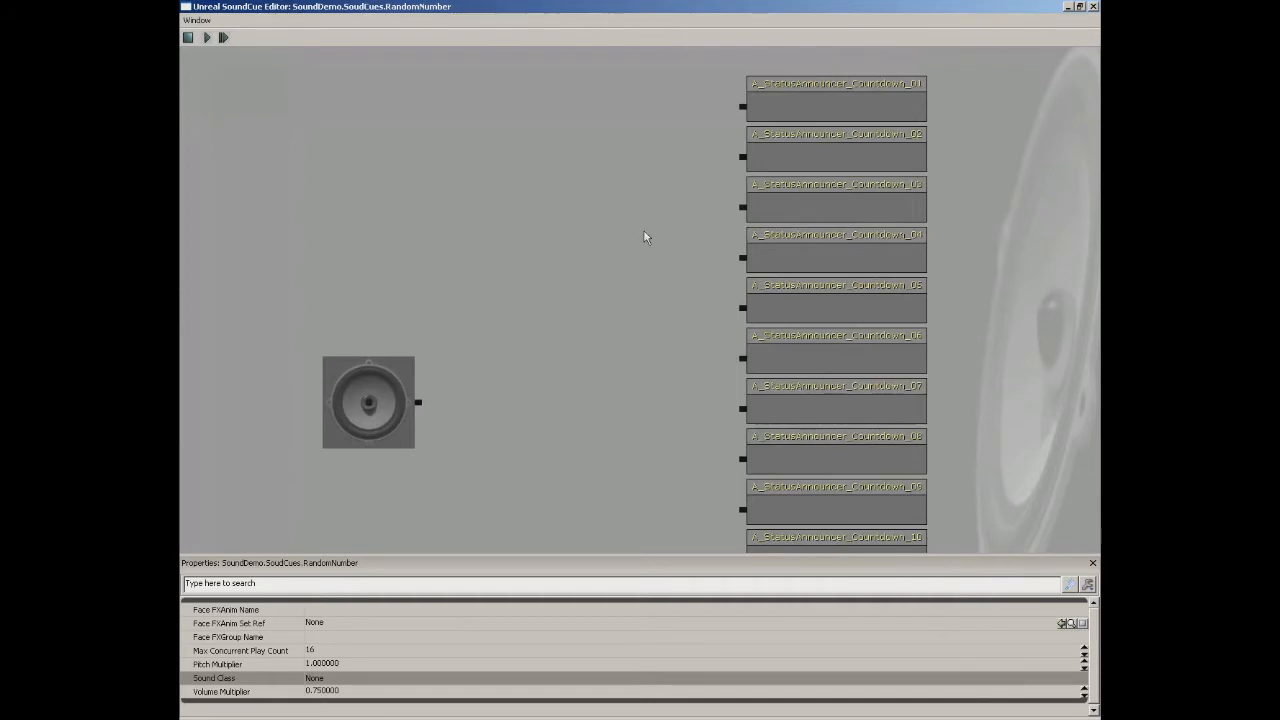
Step: Add an unconnected Random node between the speaker and the column of countdown wave nodes
right_click(581, 301)
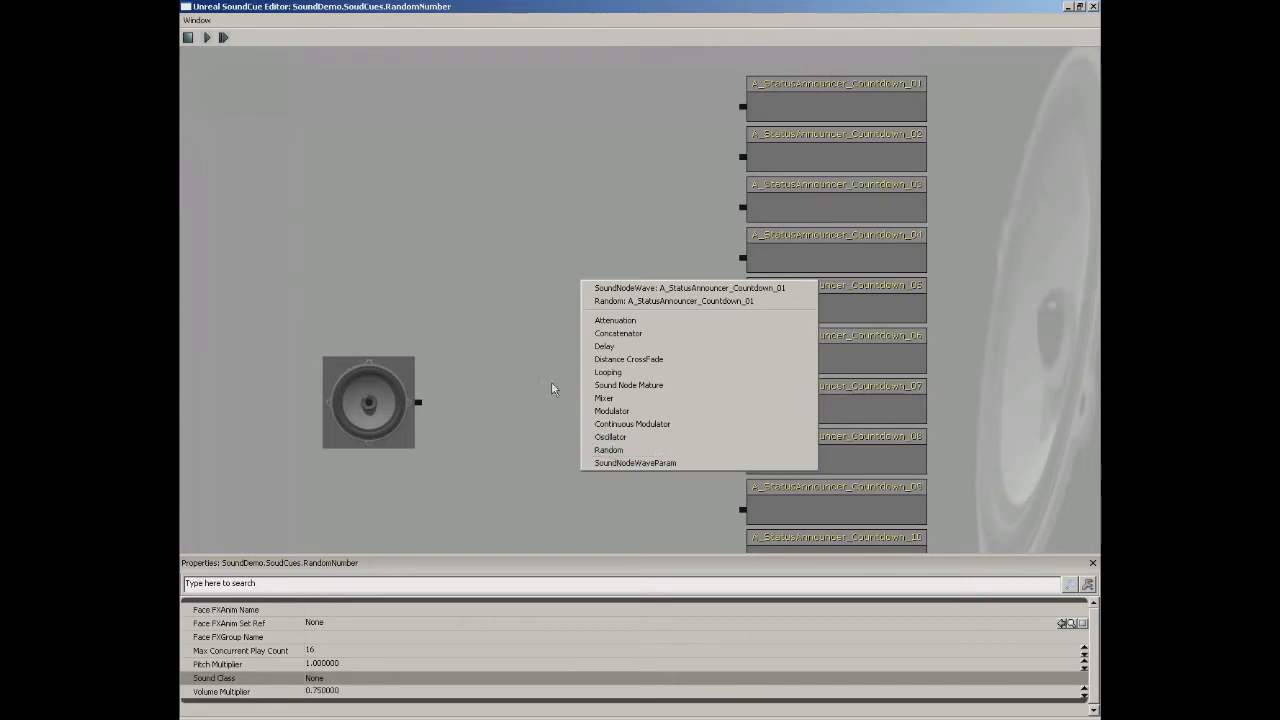
click(609, 450)
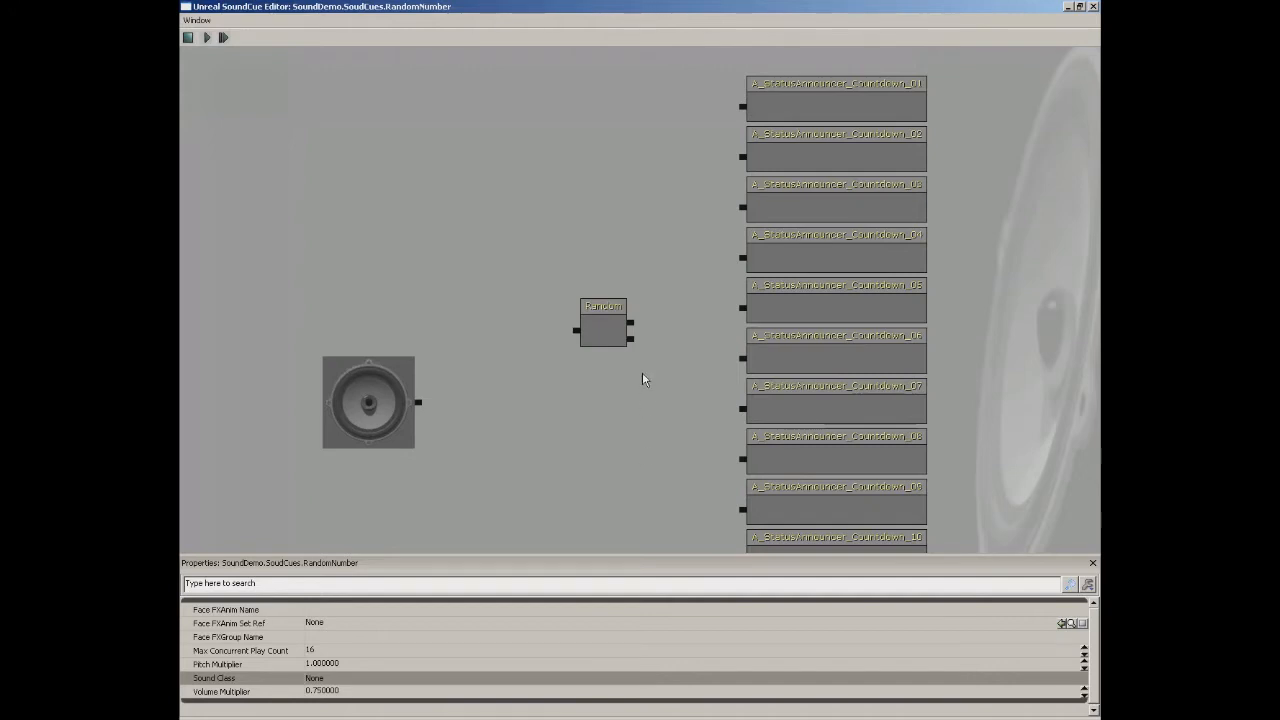
drag(642, 375, 499, 294)
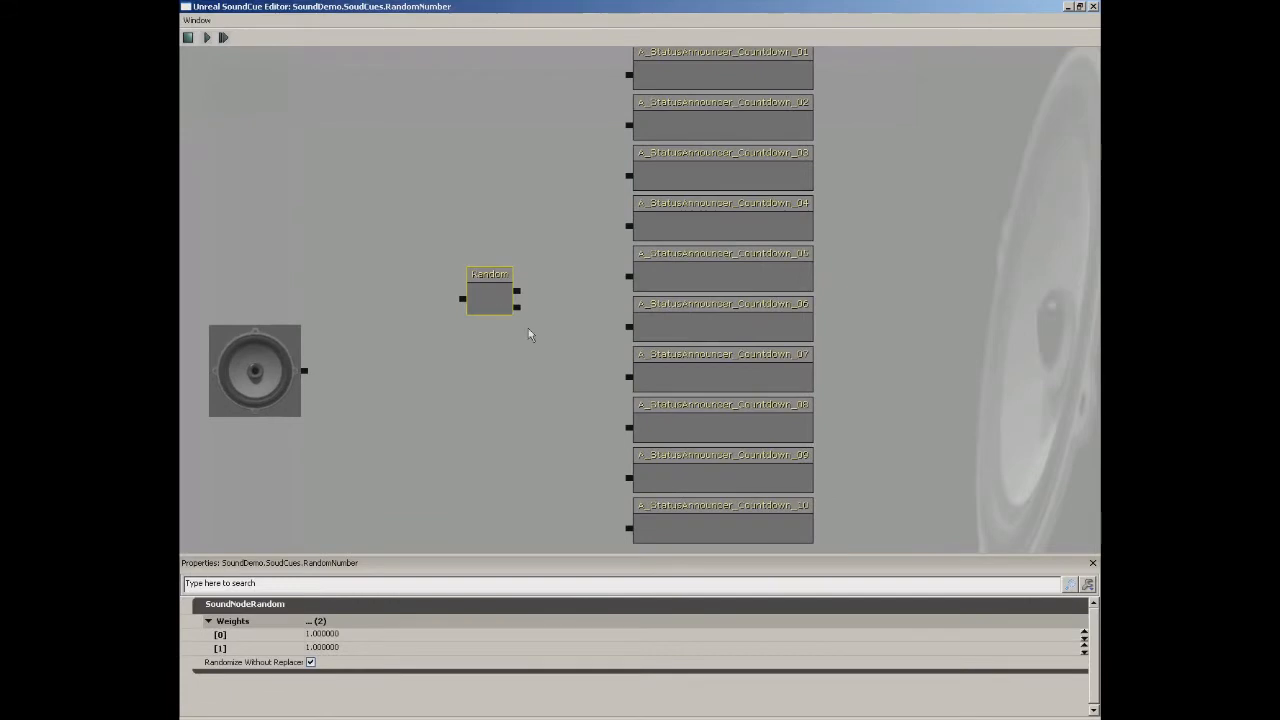
Step: Add eight more inputs to the Random node to give it ten in total
right_click(487, 299)
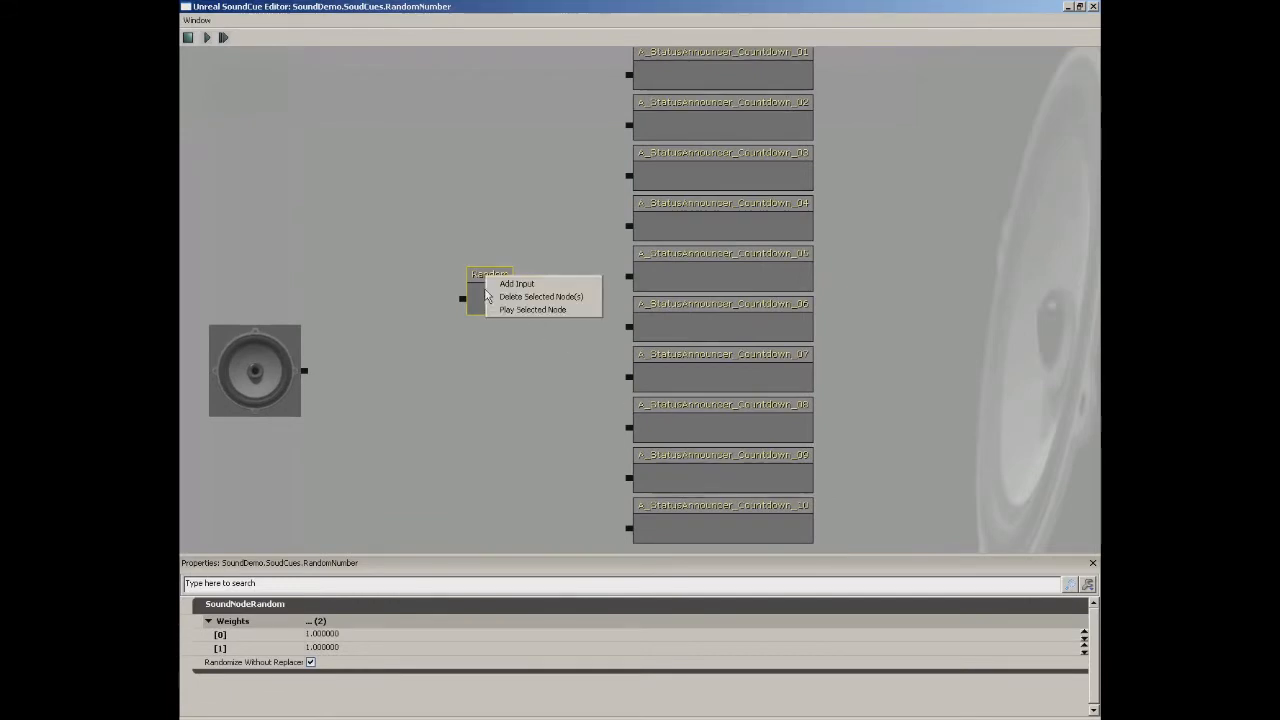
click(512, 285)
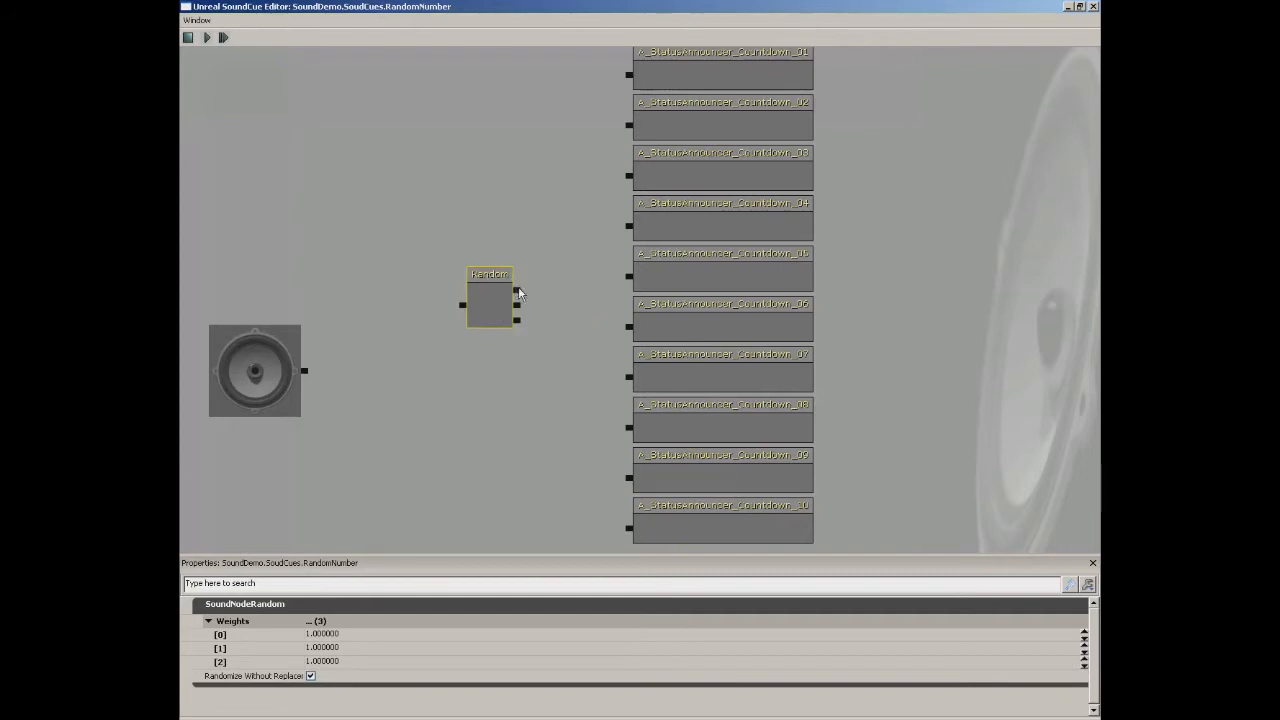
right_click(490, 284)
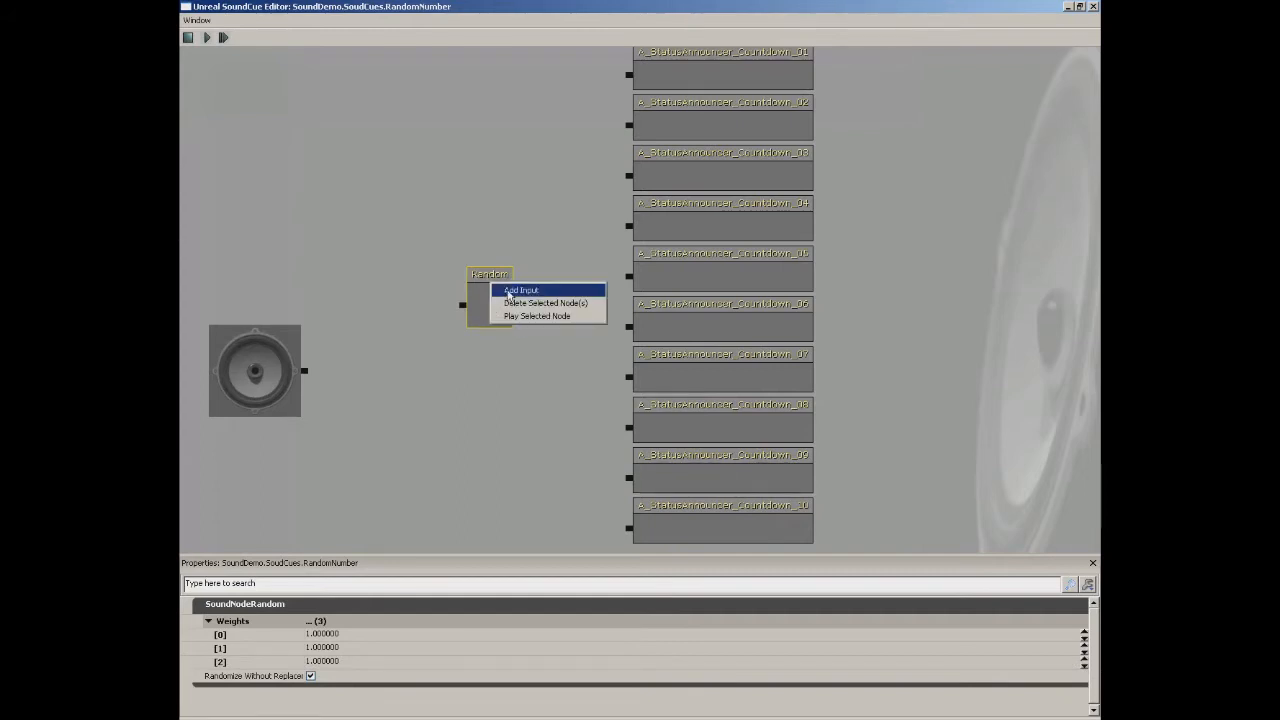
click(512, 291)
right_click(489, 285)
click(499, 296)
right_click(476, 296)
click(498, 304)
right_click(486, 300)
click(500, 306)
right_click(489, 324)
click(500, 310)
right_click(489, 330)
click(500, 314)
right_click(488, 337)
click(505, 321)
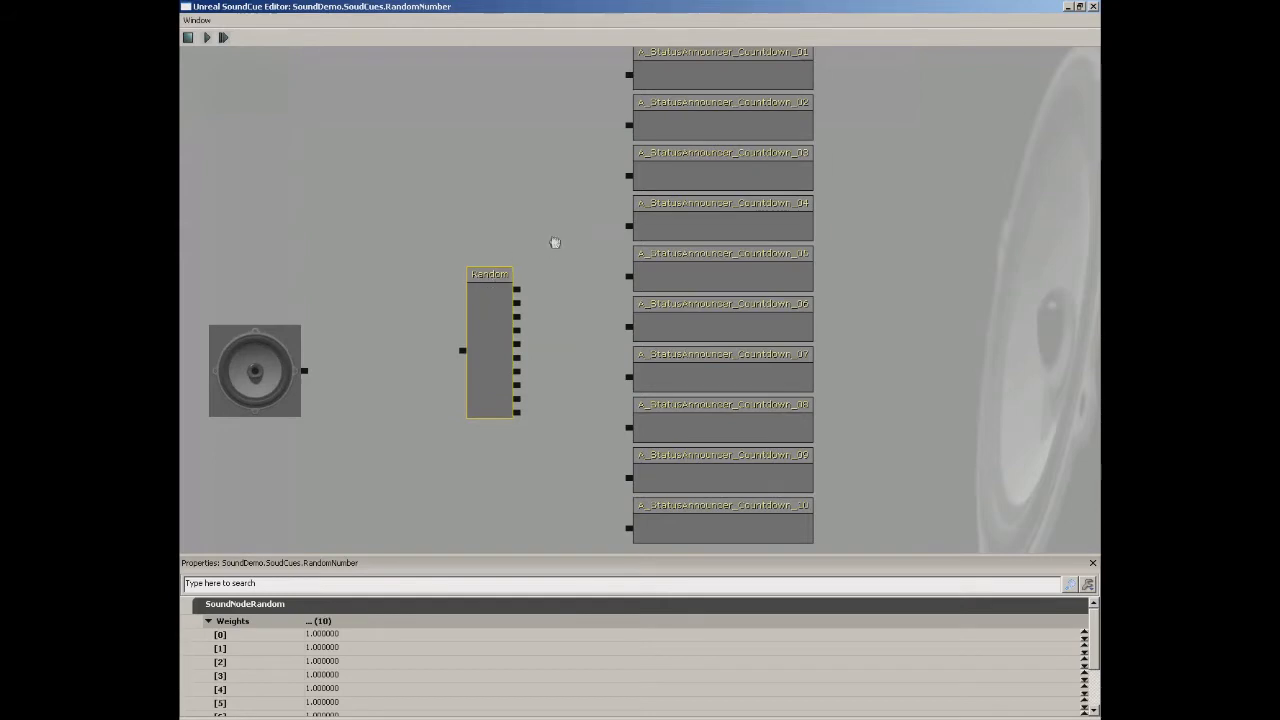
Step: Wire the Random node's ten inputs in order to the countdown wave nodes 01 through 10
scroll(555, 236, down, 2)
drag(547, 300, 636, 140)
drag(547, 308, 637, 249)
drag(636, 297, 637, 332)
drag(548, 367, 637, 374)
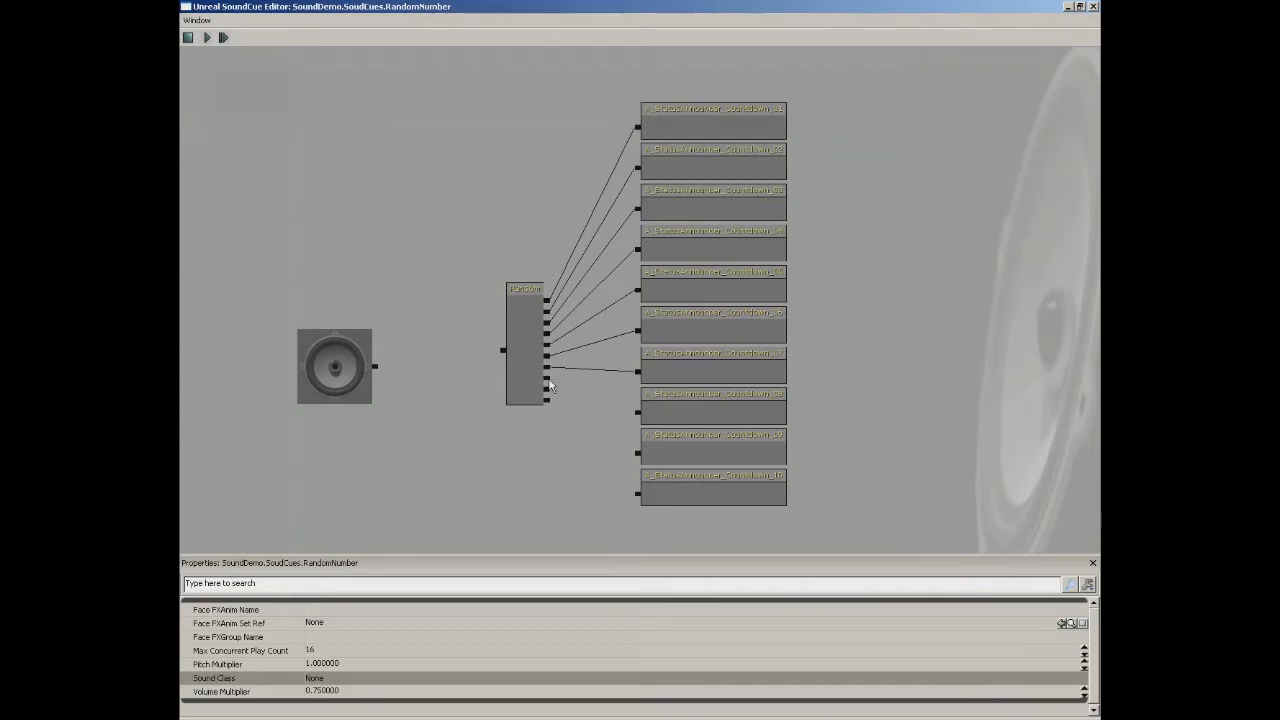
mouse_move(548, 378)
mouse_down()
mouse_move(637, 413)
mouse_move(547, 389)
mouse_up()
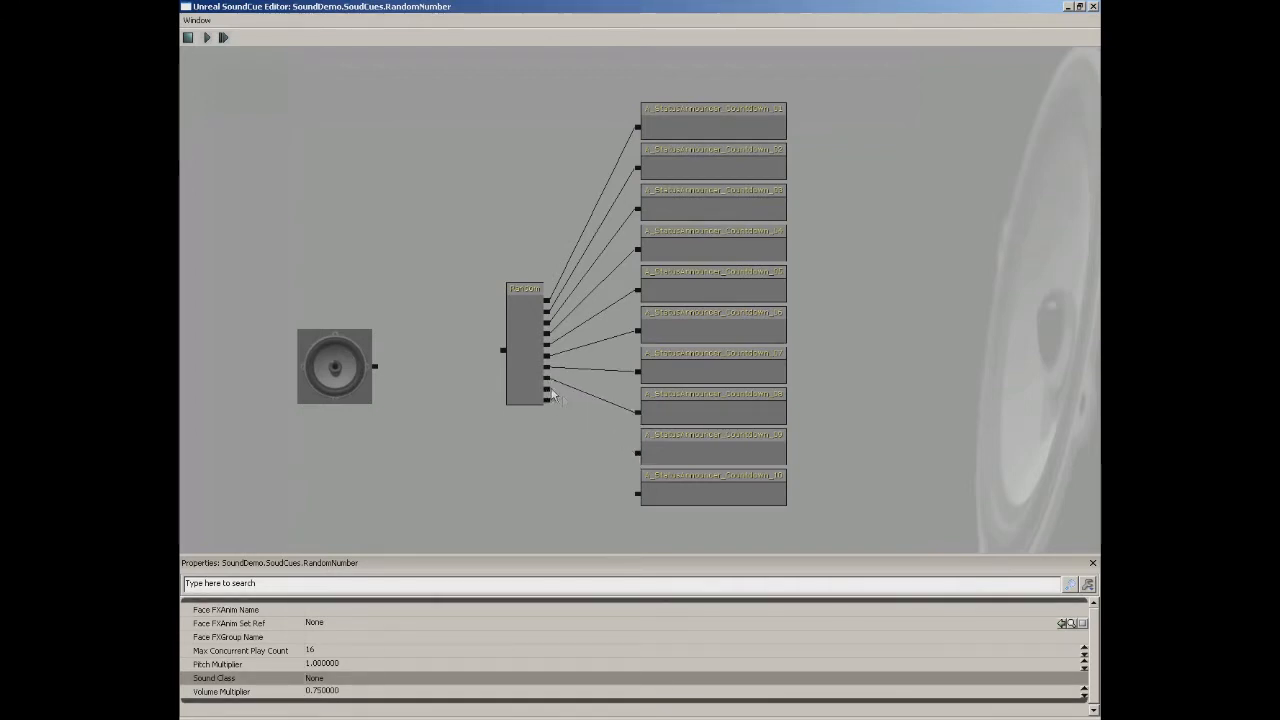
drag(639, 494, 547, 401)
Step: Connect the Random node to the speaker and look at the properties of the Countdown_05 wave node
drag(503, 352, 411, 316)
drag(431, 440, 375, 366)
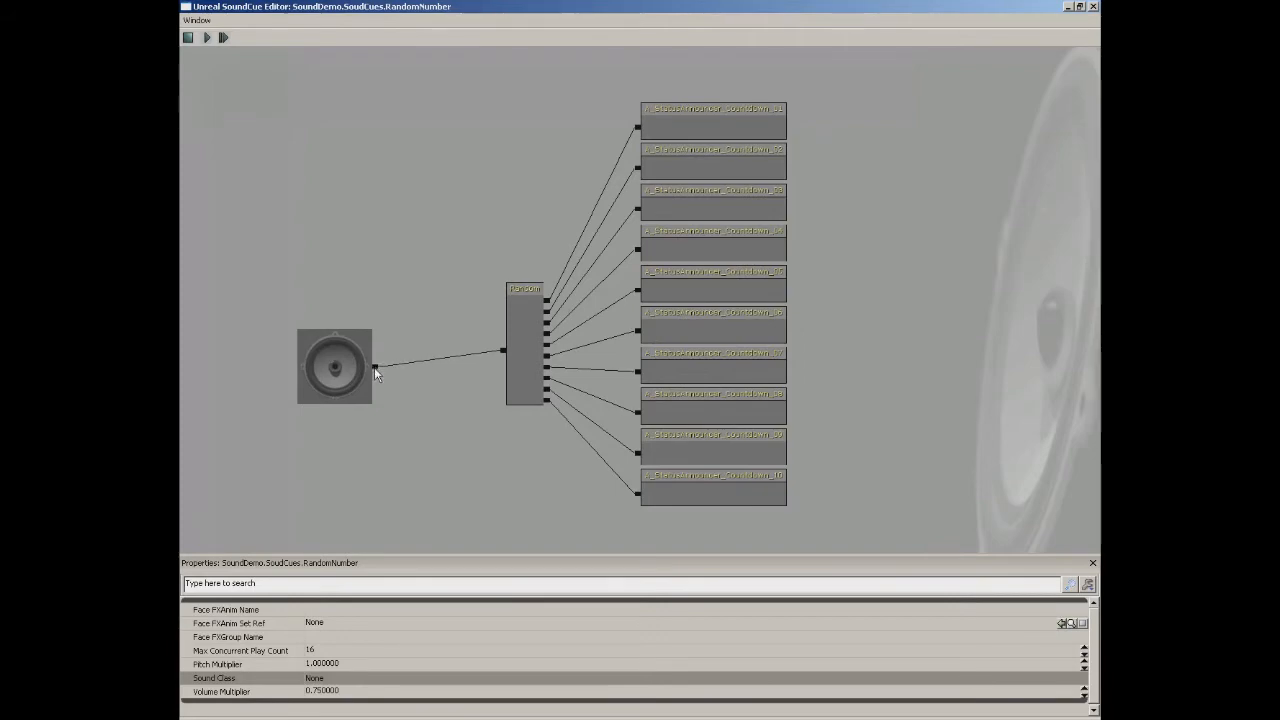
drag(413, 390, 422, 359)
scroll(410, 290, up, 2)
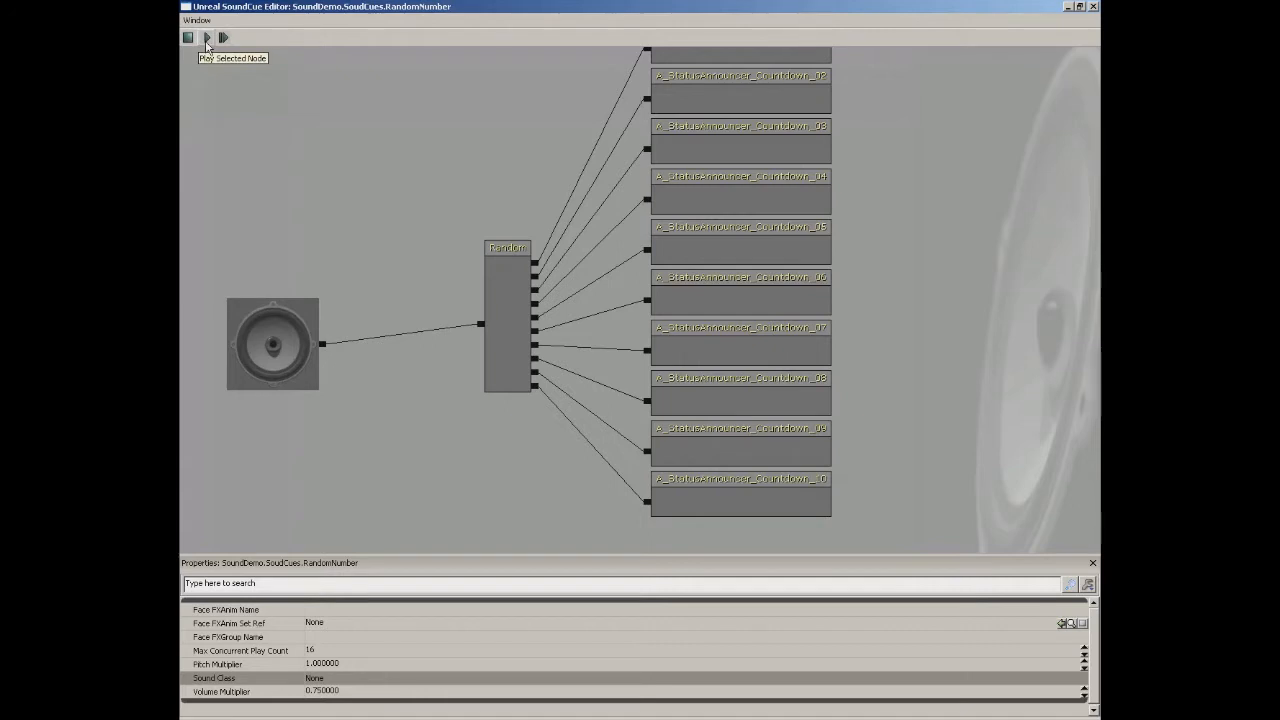
click(760, 252)
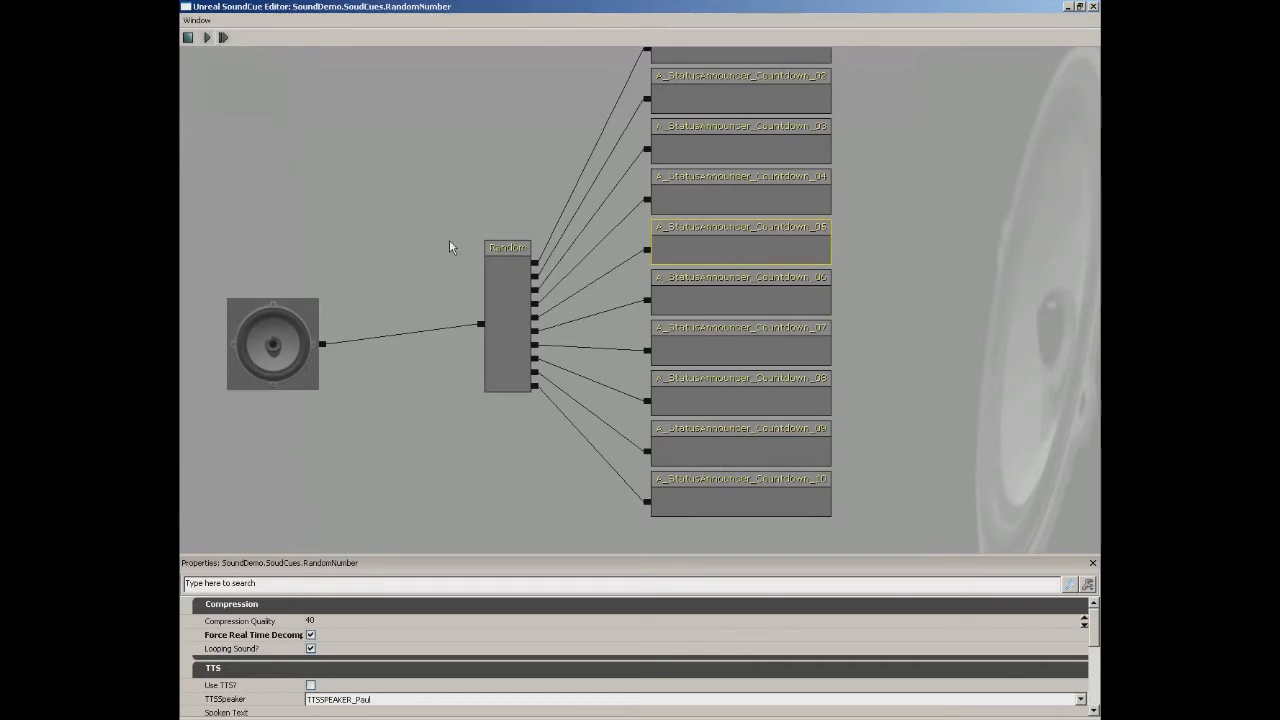
click(472, 196)
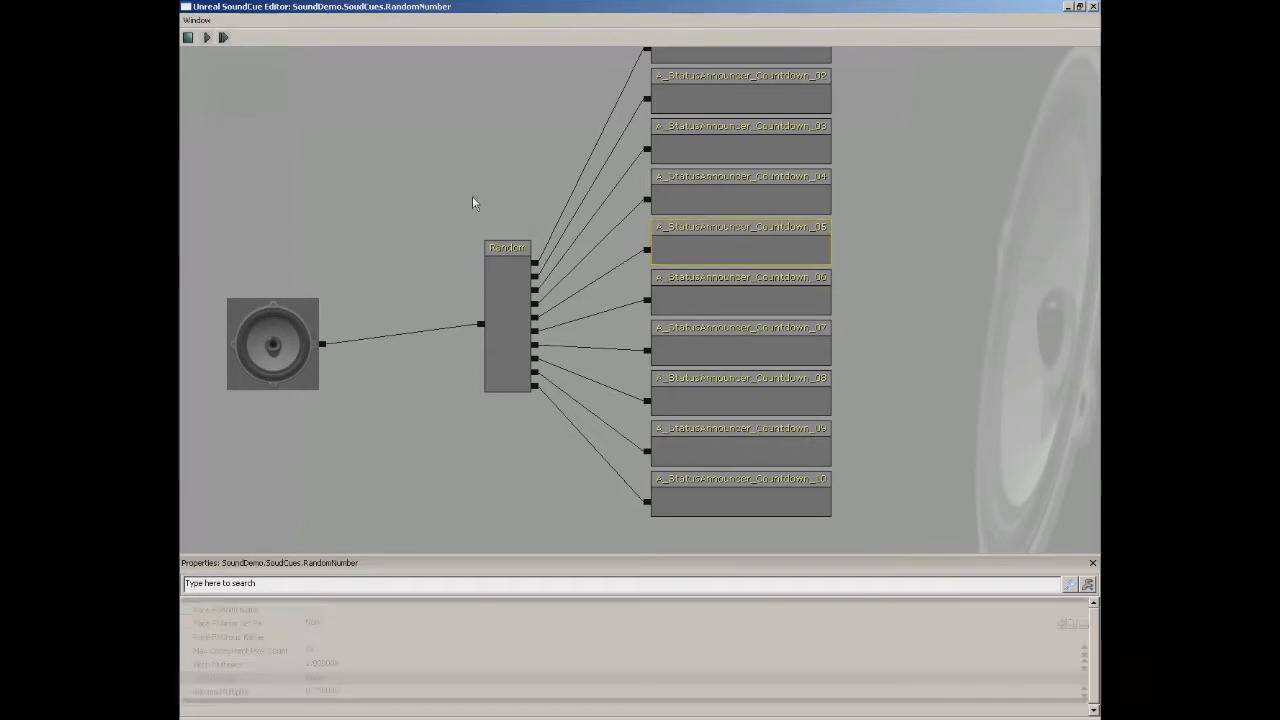
Step: Delete the Random node and add an unconnected Concatenator node in its place
click(510, 303)
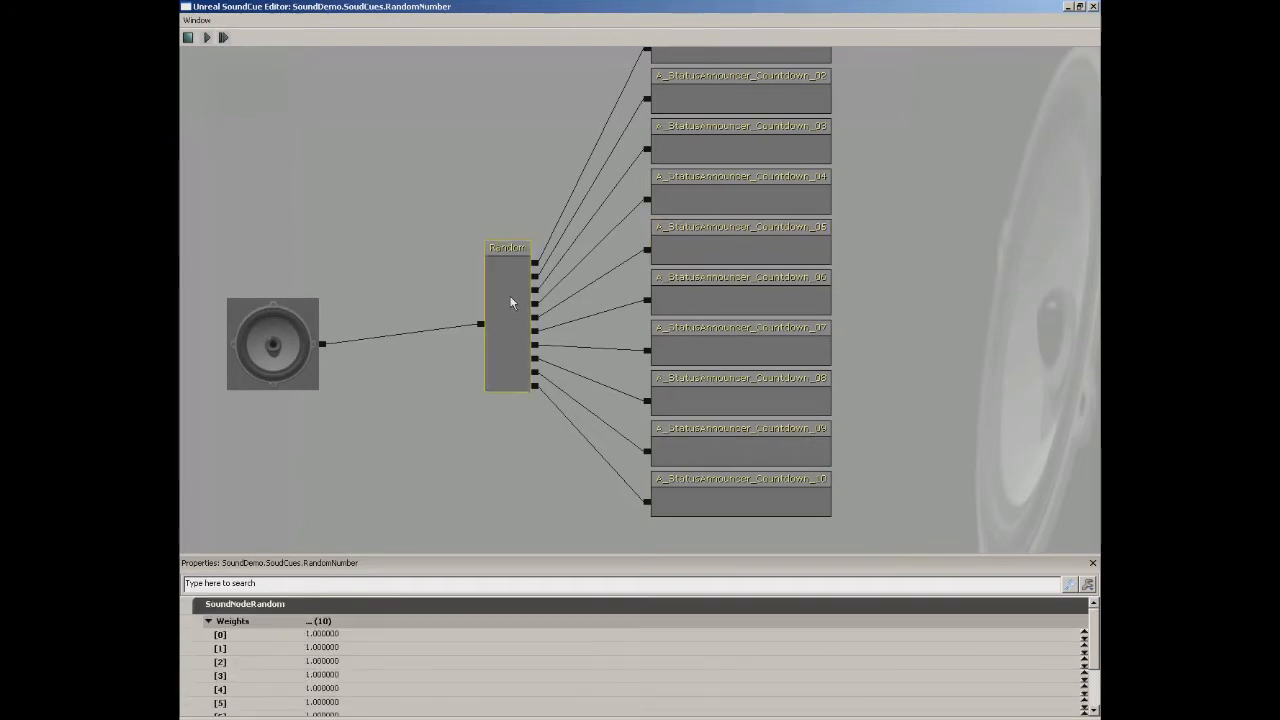
key(Delete)
right_click(483, 274)
click(515, 328)
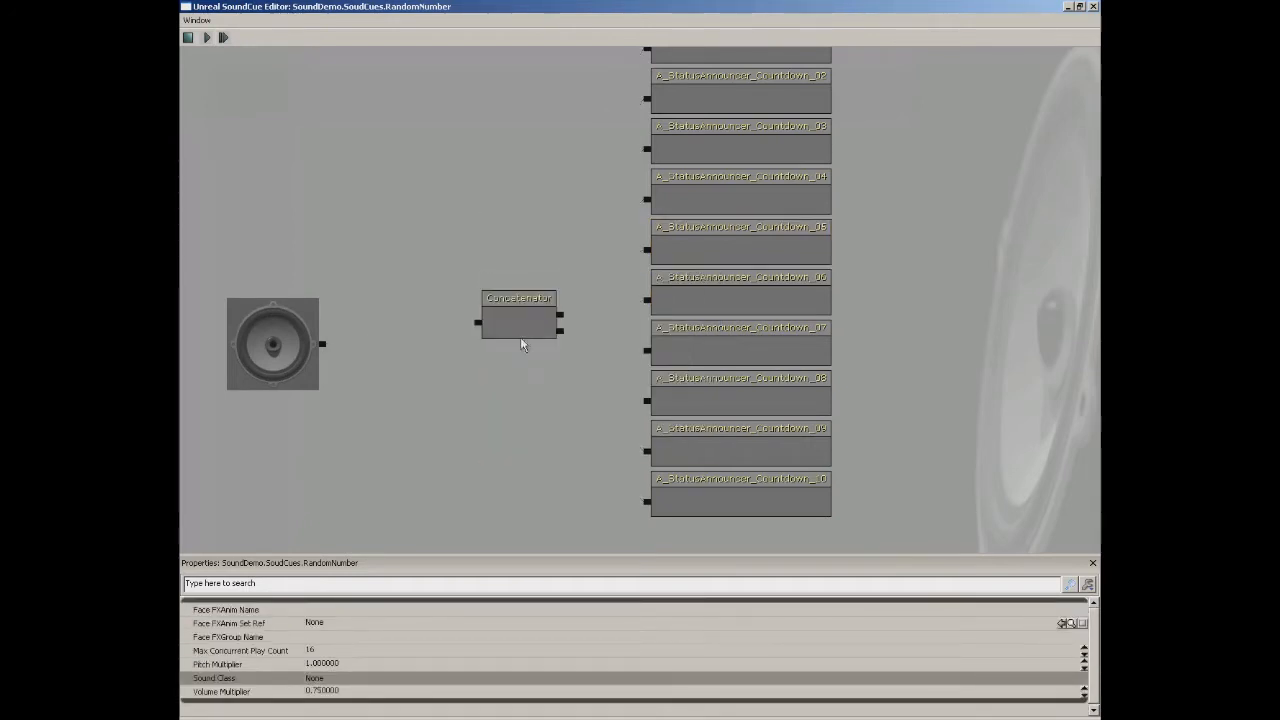
Step: Add eight more inputs to the Concatenator node for ten in total and move the node closer to the speaker
right_click(521, 318)
click(545, 302)
right_click(524, 318)
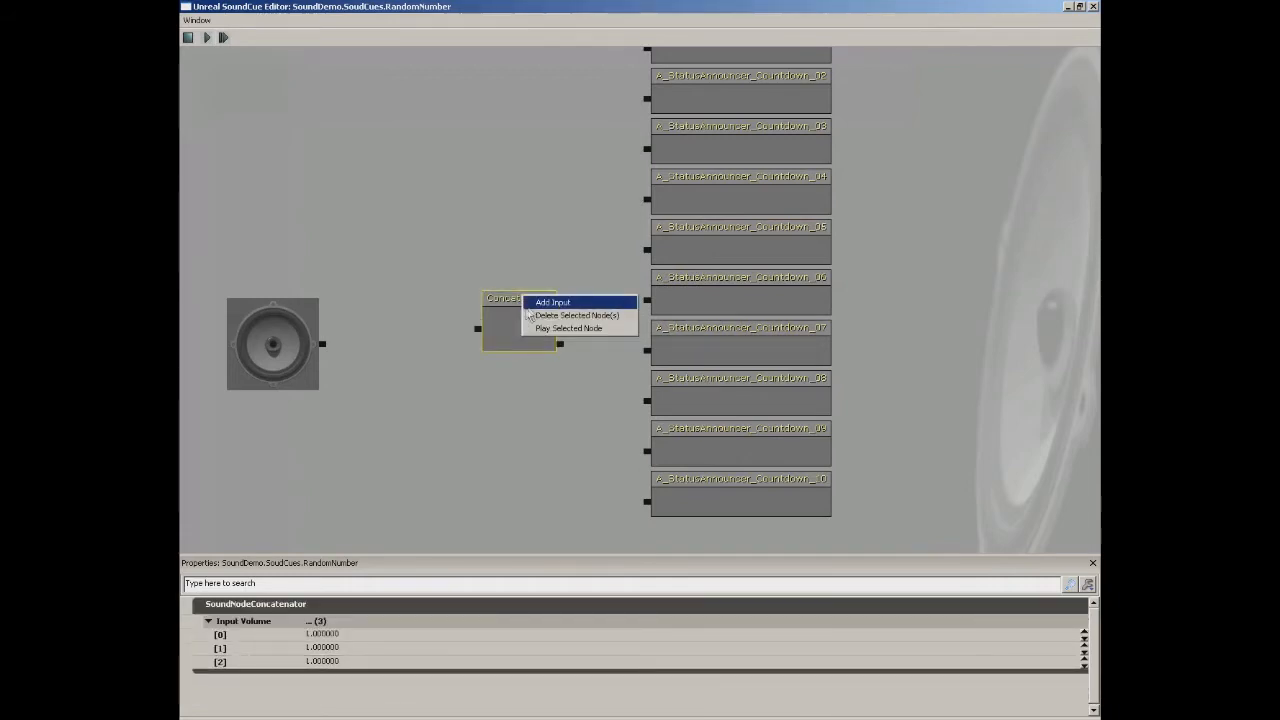
click(550, 302)
right_click(508, 300)
click(535, 303)
right_click(514, 316)
click(540, 327)
right_click(518, 314)
click(540, 324)
right_click(518, 321)
click(532, 330)
right_click(520, 322)
click(535, 328)
right_click(520, 330)
click(532, 334)
drag(527, 336, 479, 298)
mouse_move(580, 283)
mouse_down()
mouse_move(557, 260)
mouse_move(581, 287)
mouse_up()
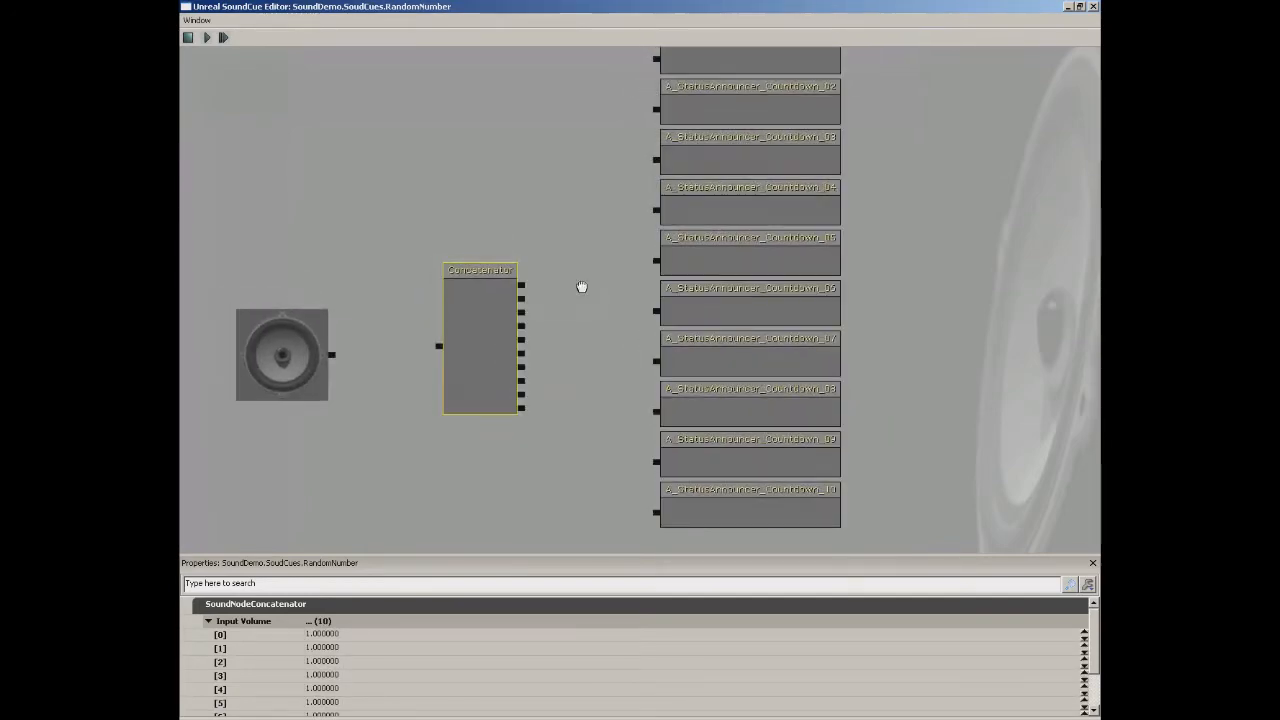
Step: Wire the Concatenator's ten inputs to the countdown waves in reverse order, from Countdown_10 at the first input to Countdown_01 at the last
drag(656, 513, 521, 286)
drag(656, 465, 521, 297)
drag(656, 411, 656, 361)
drag(521, 340, 656, 311)
drag(521, 354, 656, 261)
drag(521, 368, 656, 210)
drag(618, 171, 602, 234)
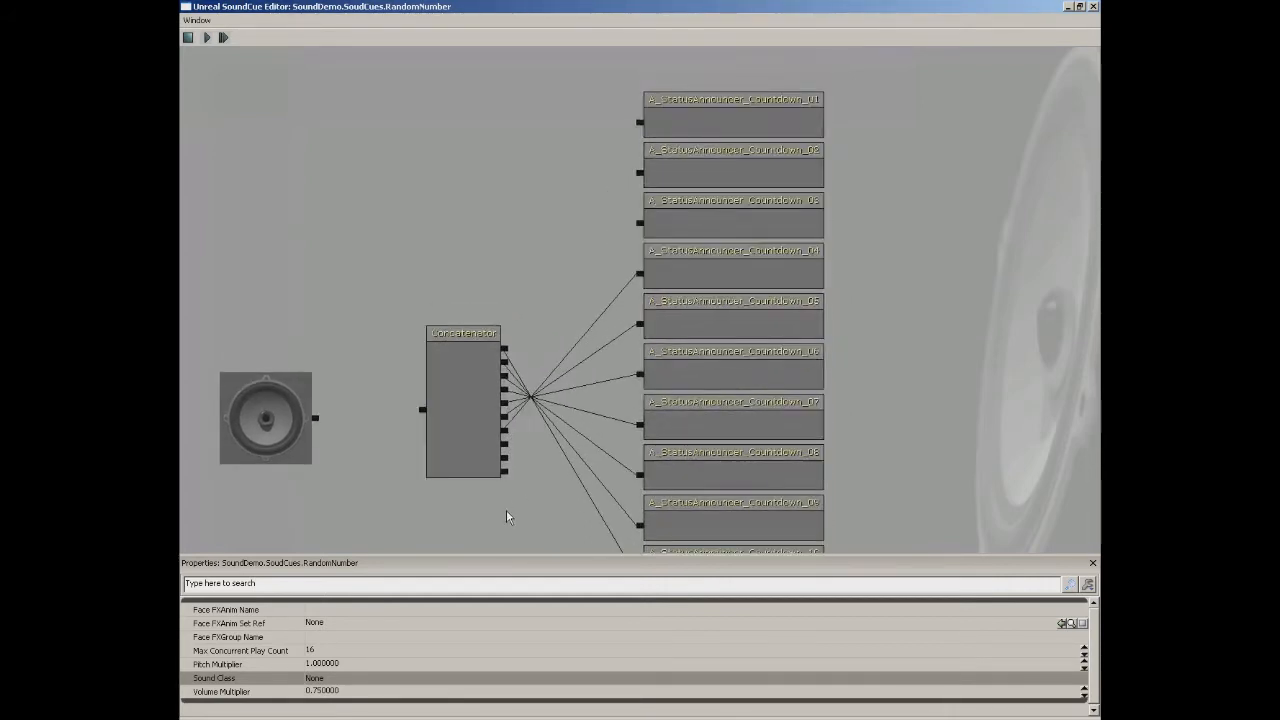
drag(506, 447, 641, 223)
drag(506, 461, 639, 173)
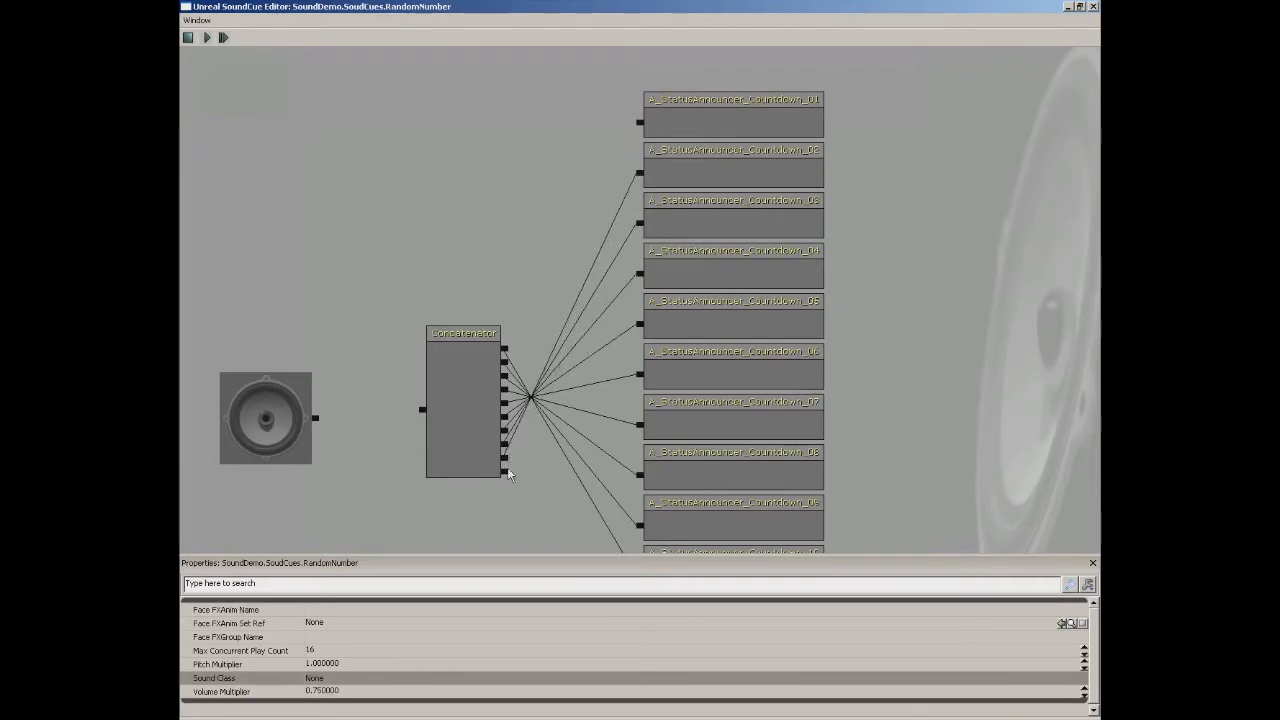
drag(505, 471, 641, 124)
Step: Connect the Concatenator node to the speaker and review its Input Volume entries
drag(543, 194, 617, 79)
drag(497, 296, 390, 302)
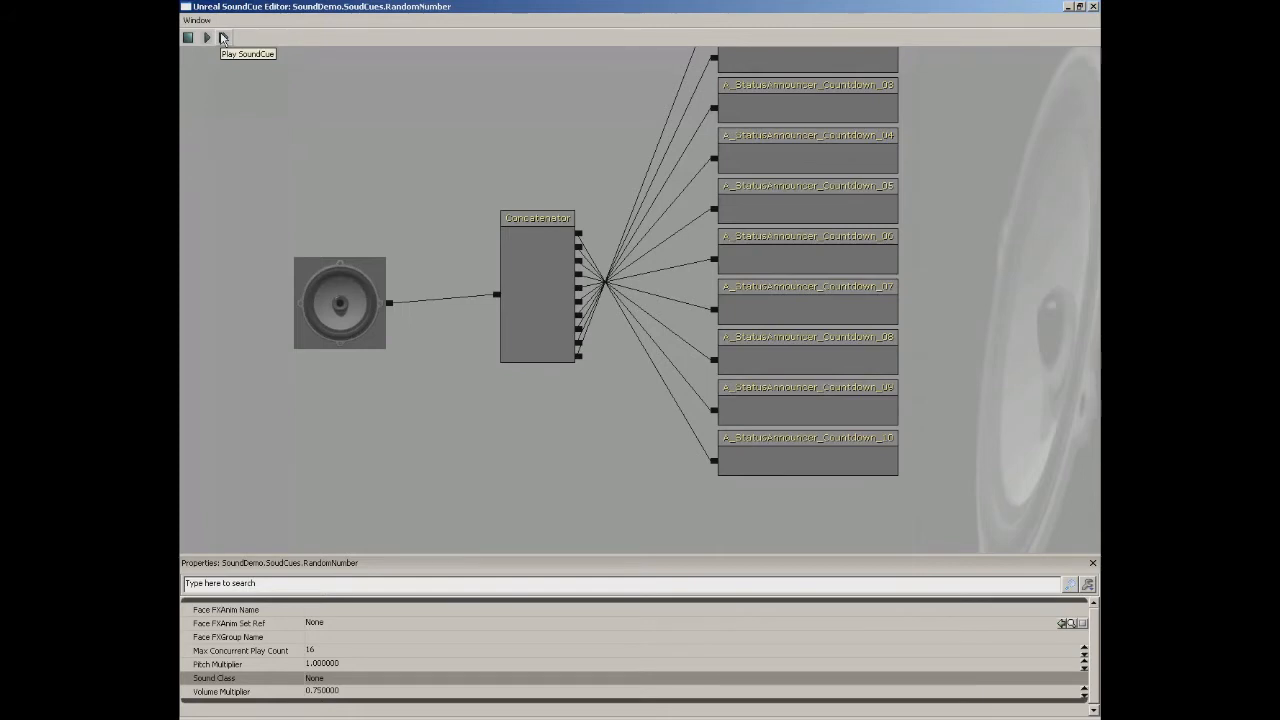
click(563, 311)
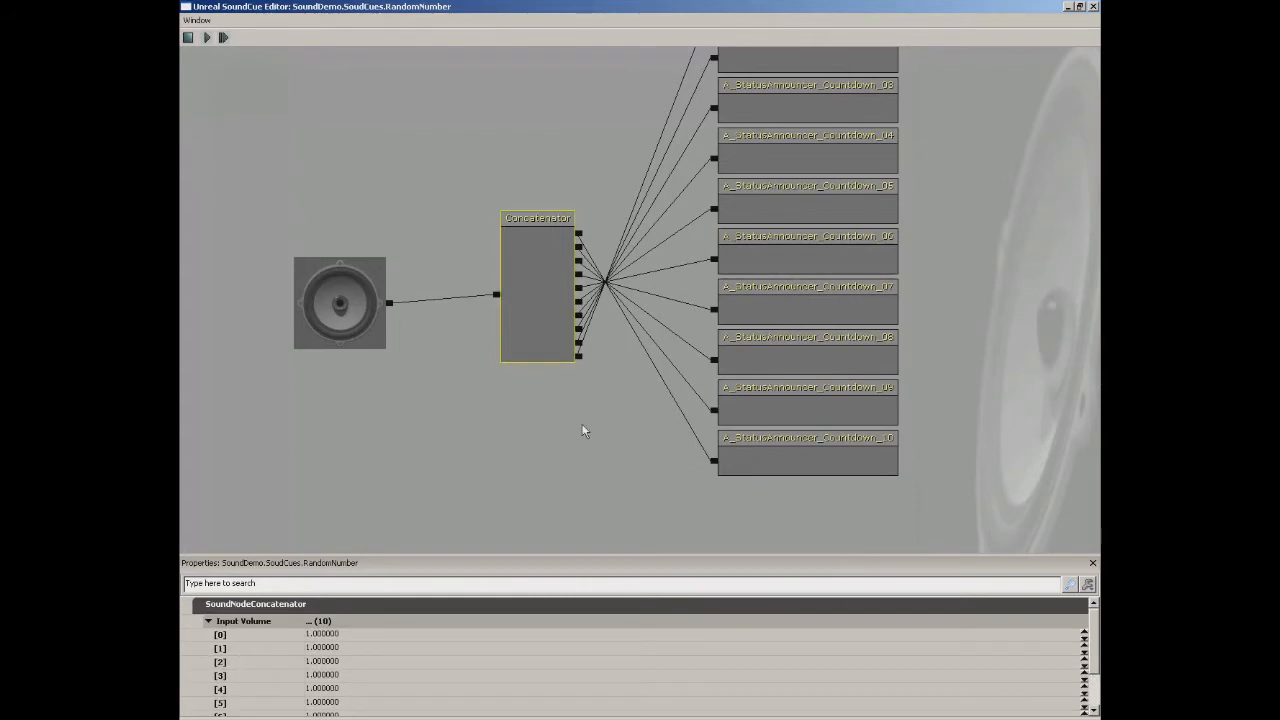
scroll(1093, 620, down, 2)
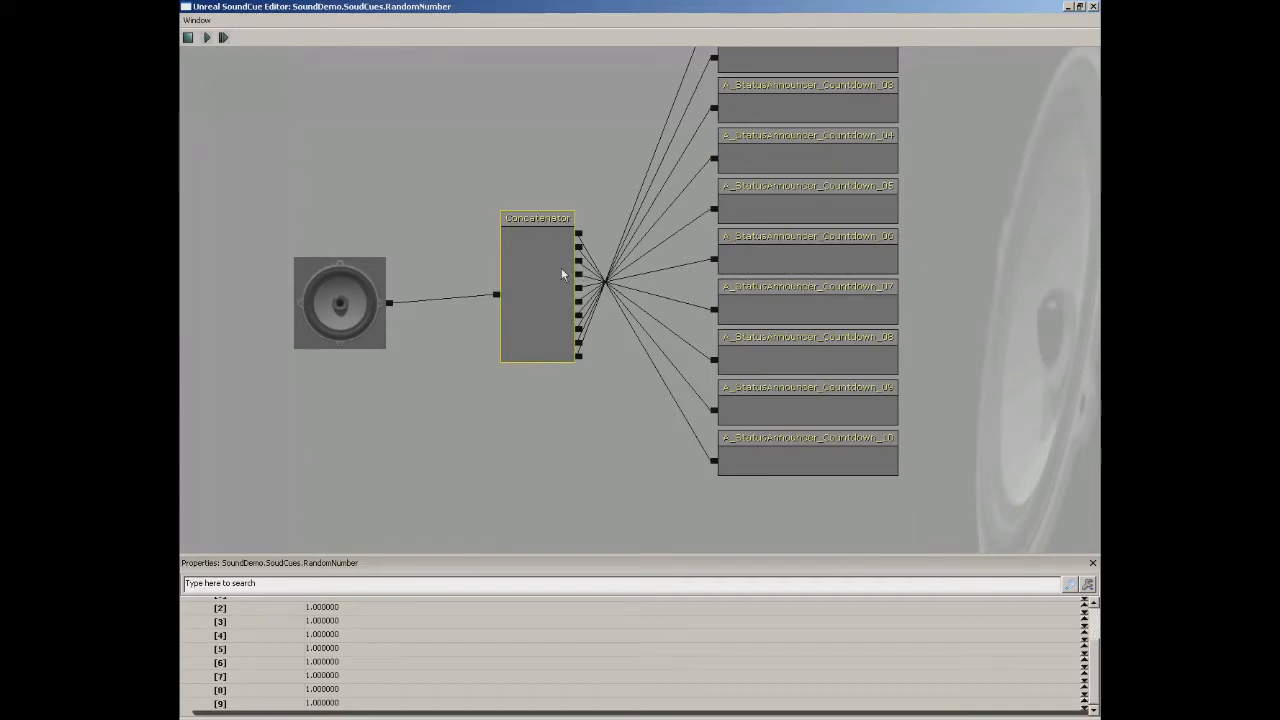
Step: Delete the Concatenator node and all ten countdown wave nodes, leaving only the speaker
key(Delete)
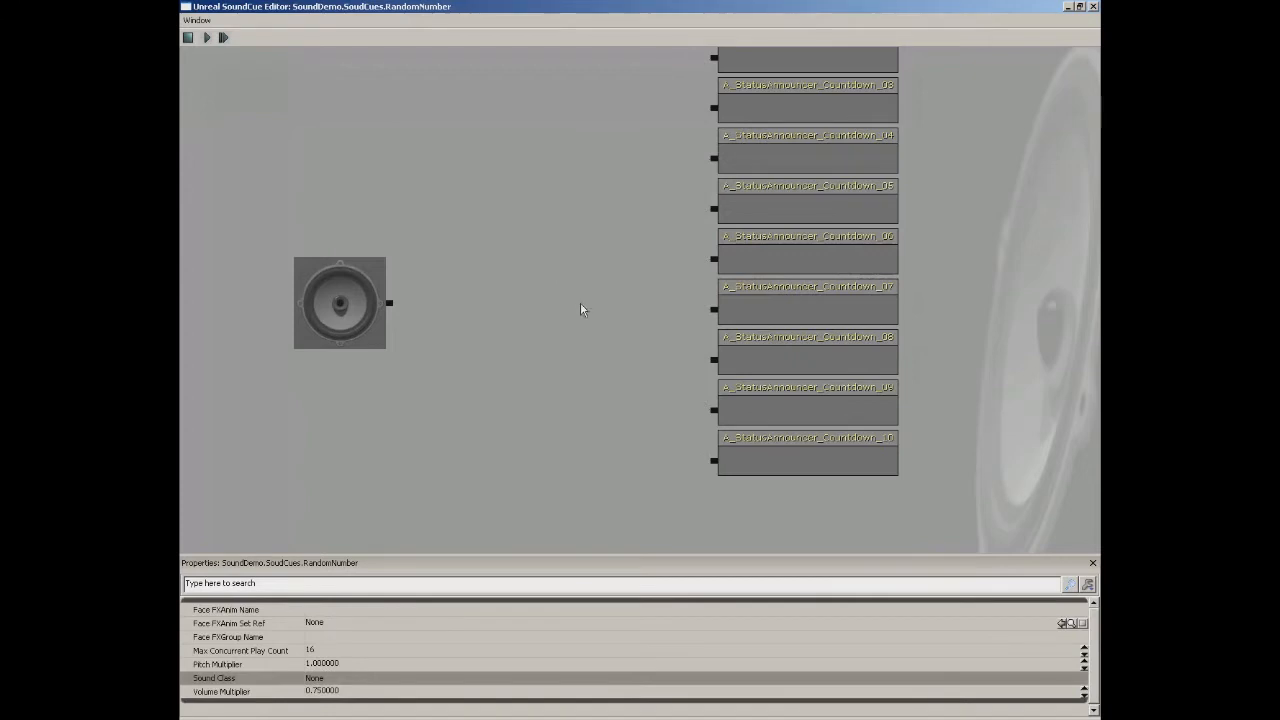
scroll(586, 309, down, 3)
ctrl+alt+drag(617, 99, 823, 417)
key(Delete)
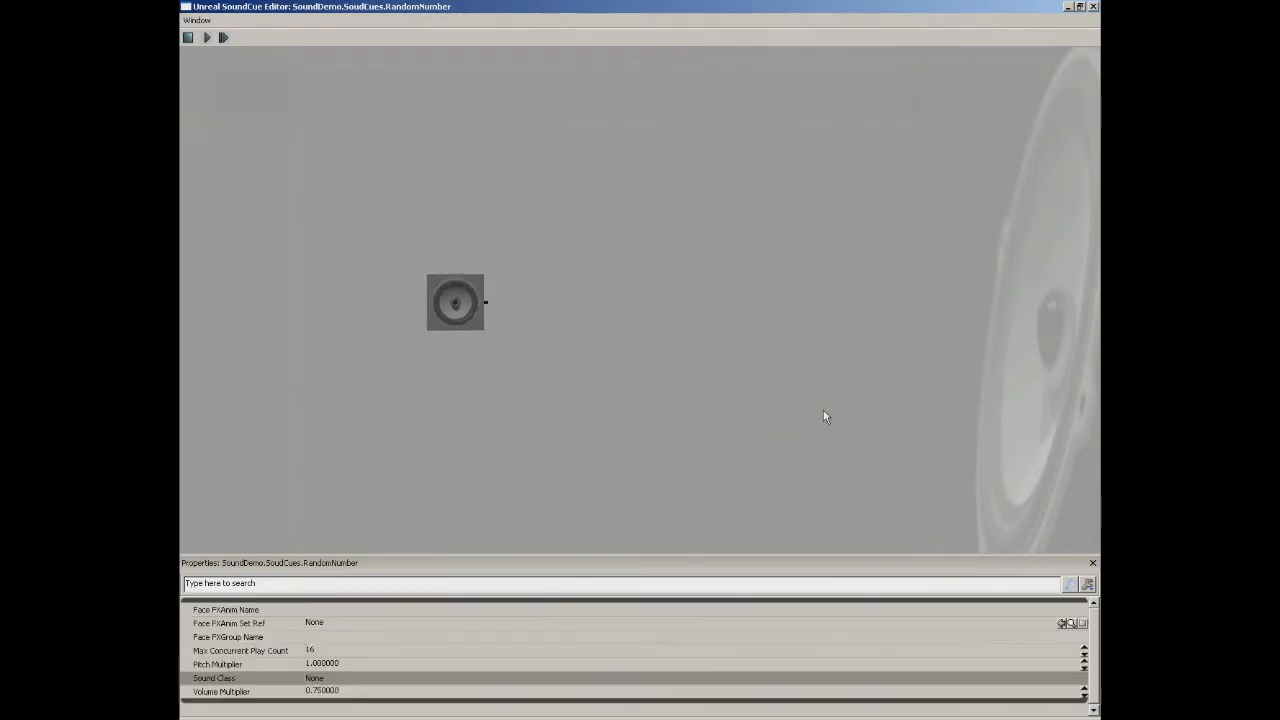
Step: Add a Random node with the selected countdown waves already attached, space it from the waves, and connect it to the speaker
right_click(630, 252)
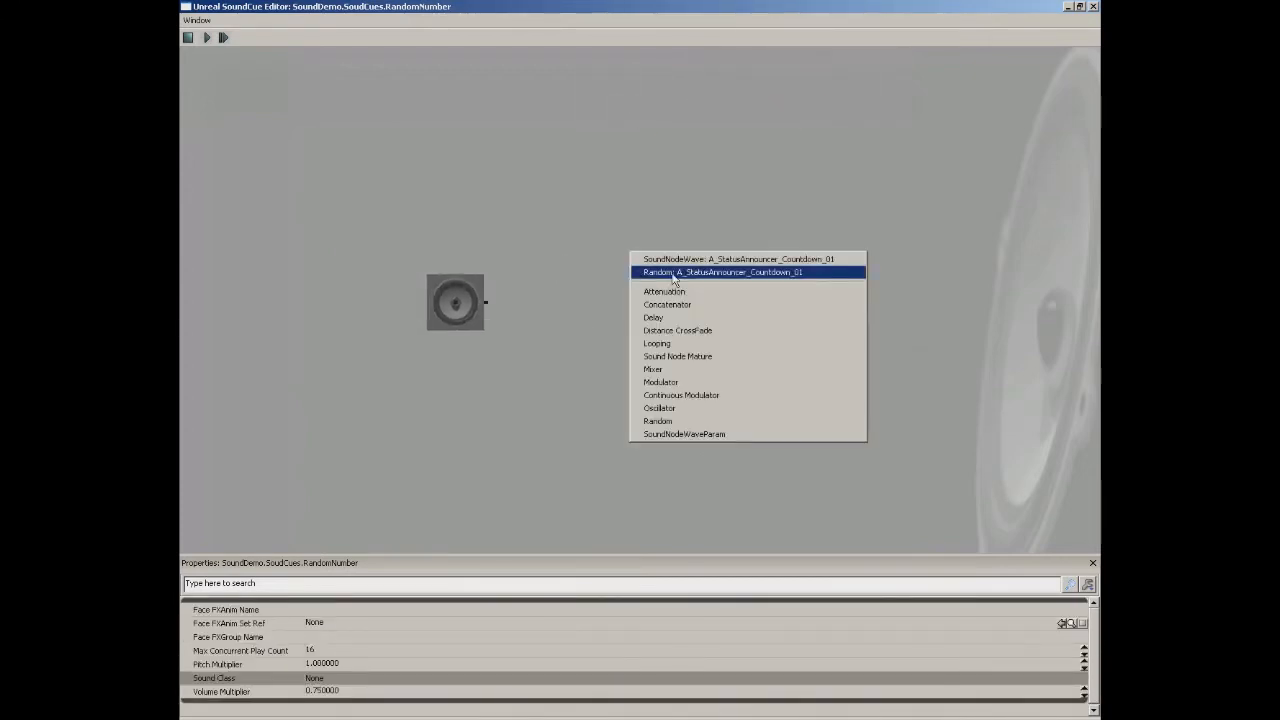
click(673, 274)
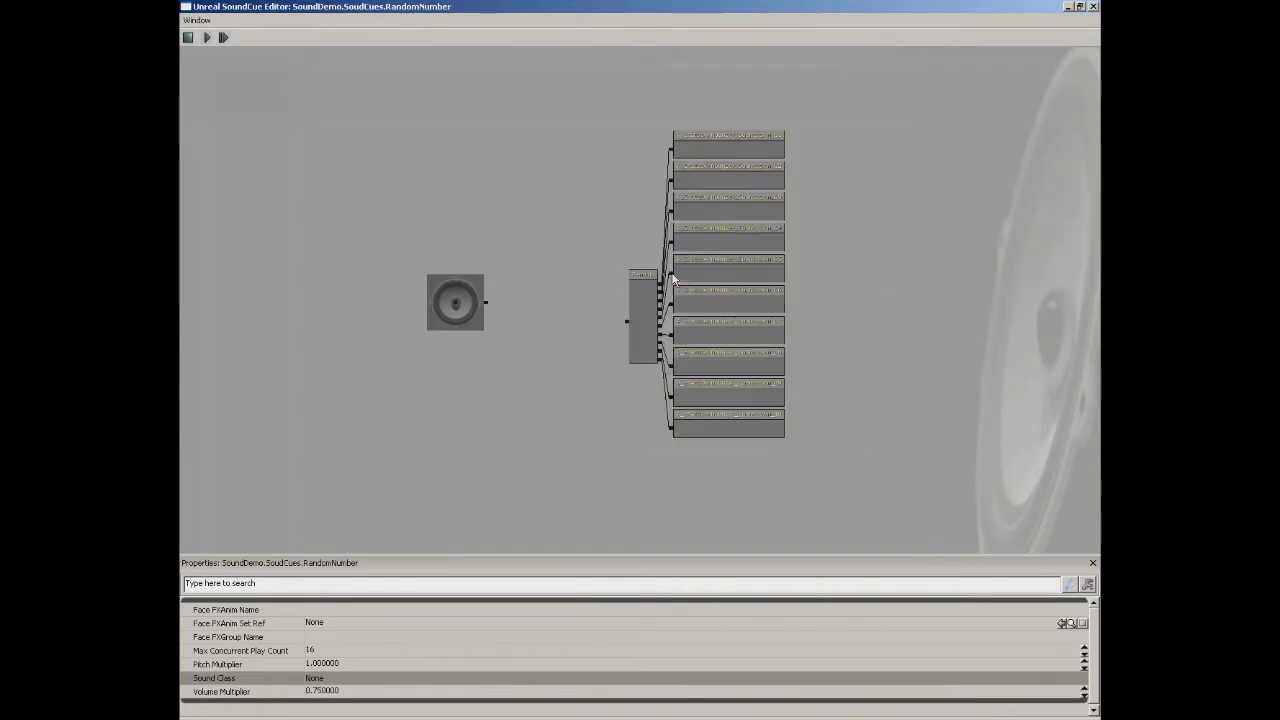
click(640, 291)
drag(640, 291, 624, 290)
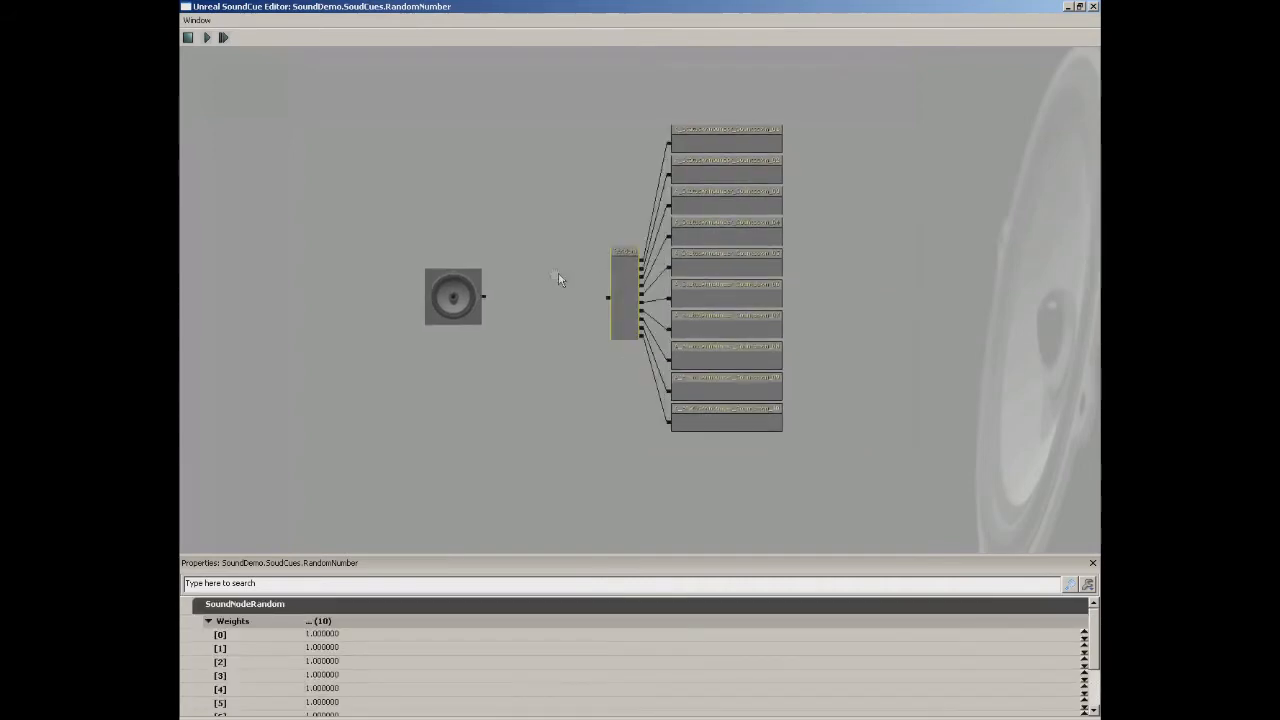
scroll(556, 278, up, 4)
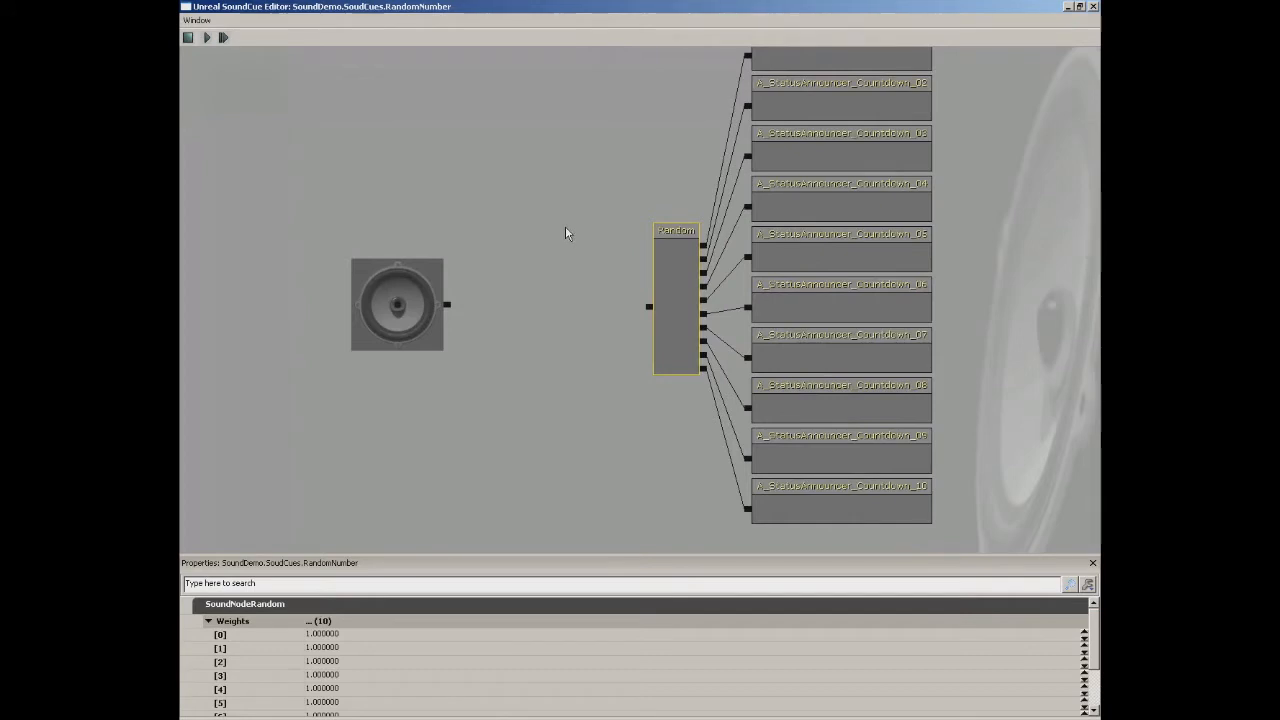
drag(649, 308, 447, 304)
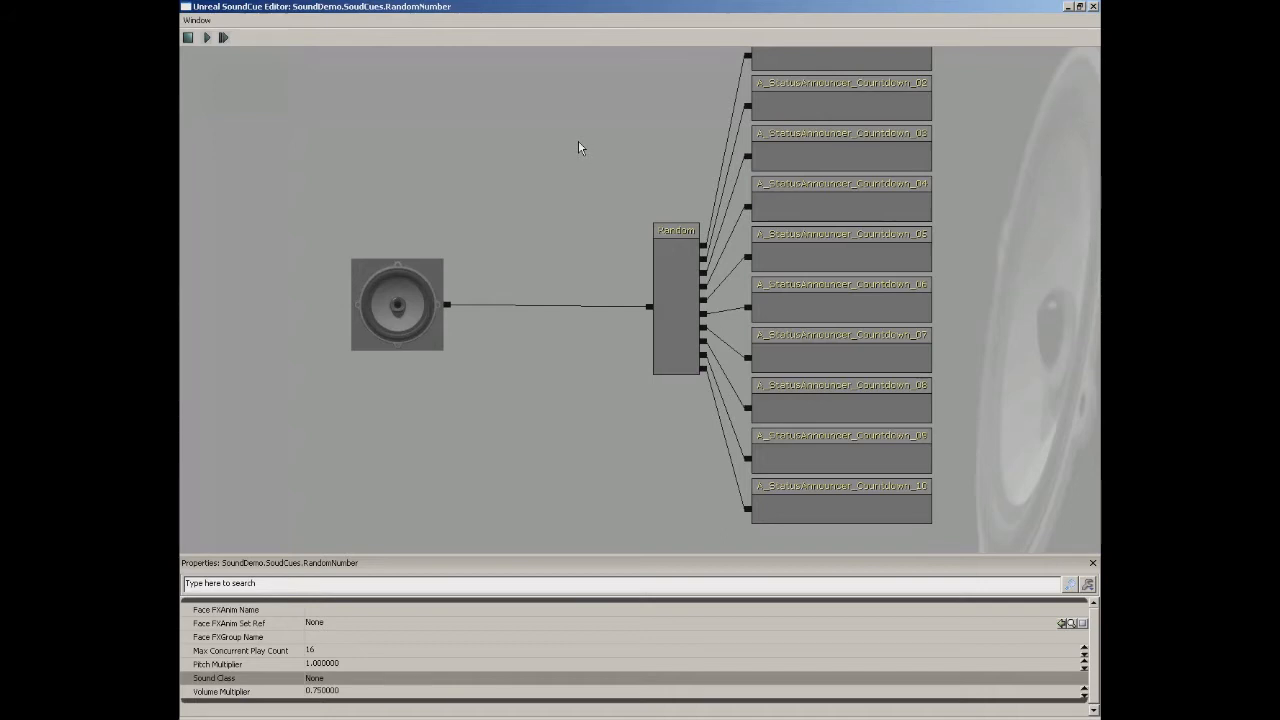
Step: Insert an Attenuation node between the speaker and the Random node
right_click(495, 262)
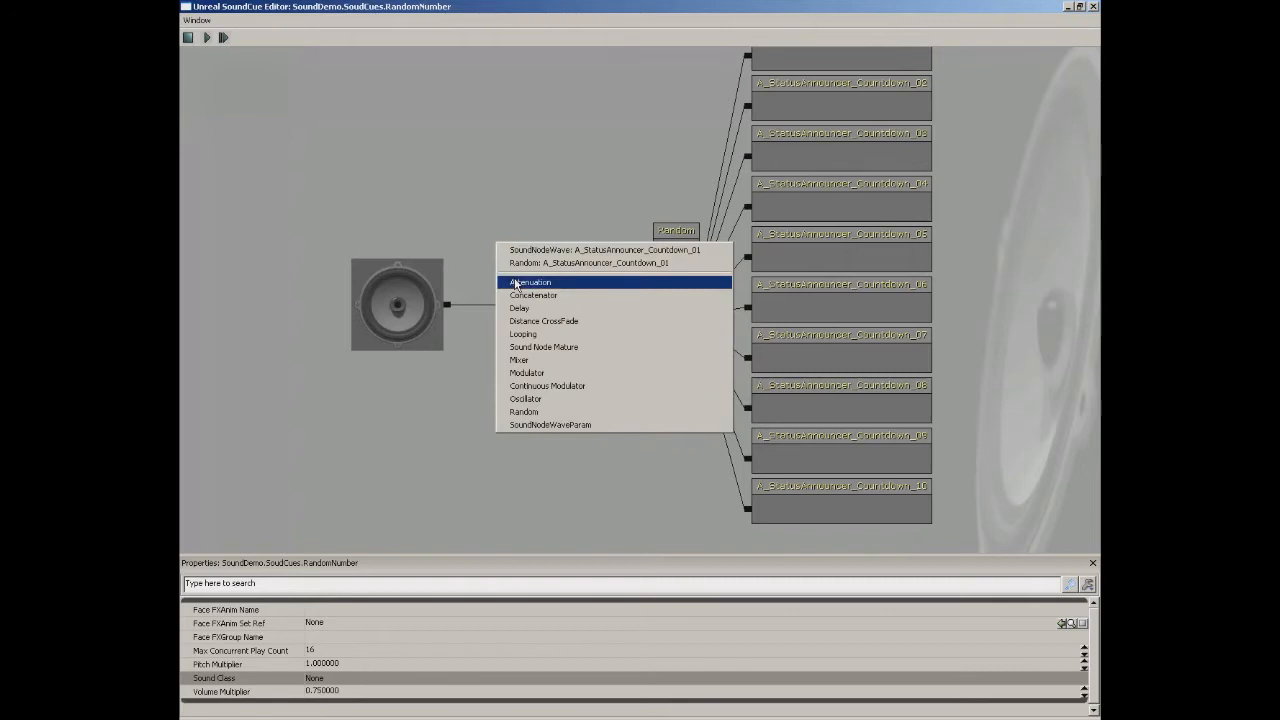
click(530, 282)
drag(649, 306, 563, 295)
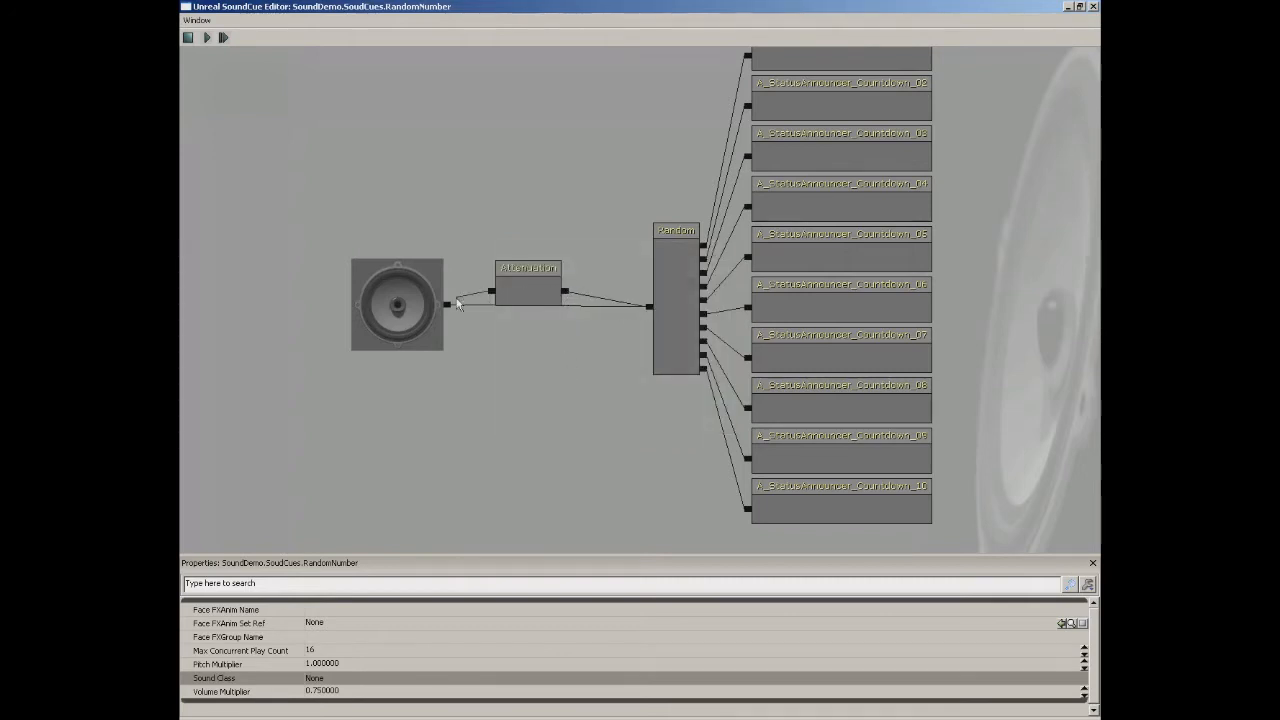
drag(447, 304, 491, 292)
Step: Examine the Attenuation node's properties, including the available Distance Algorithm and Distance Type options
click(505, 309)
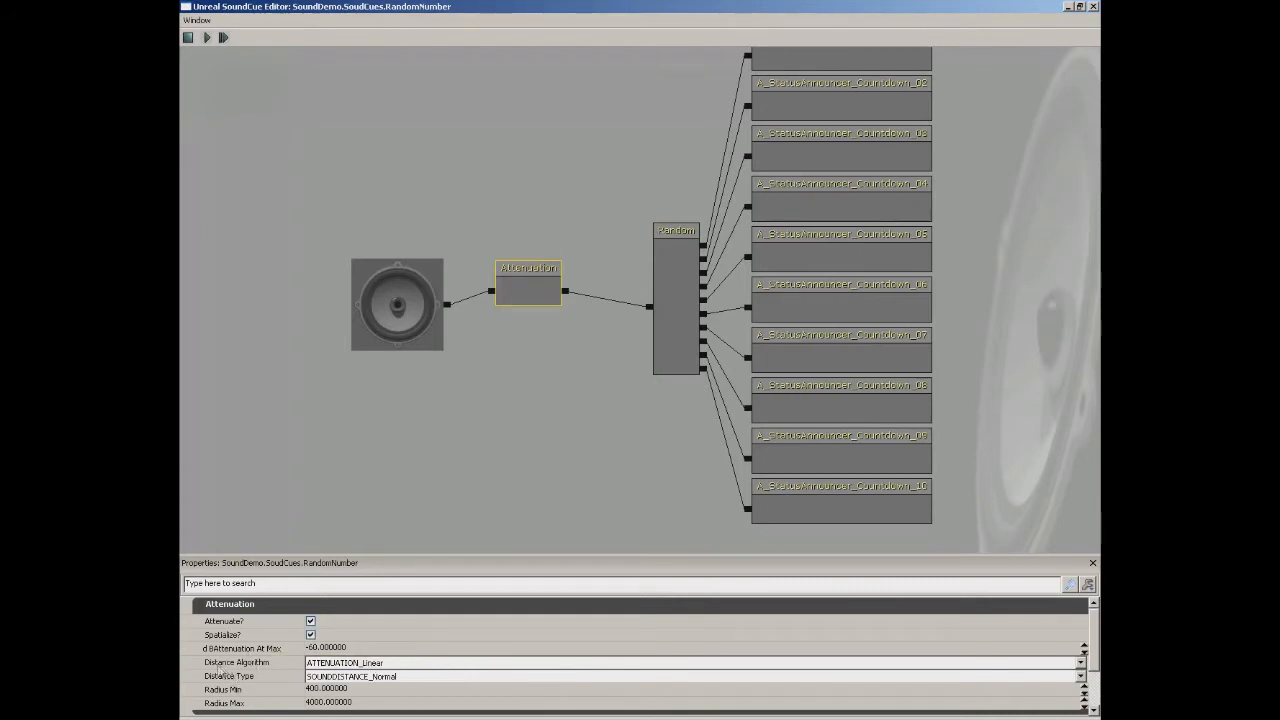
click(341, 664)
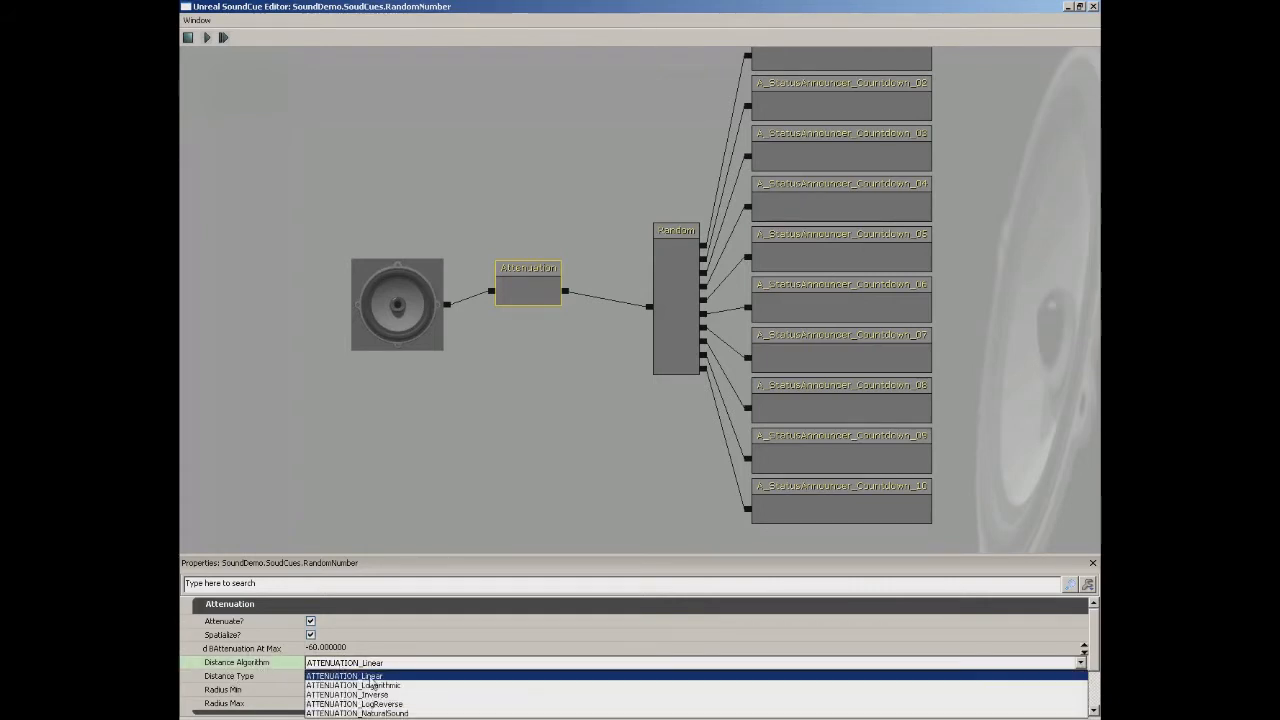
click(288, 668)
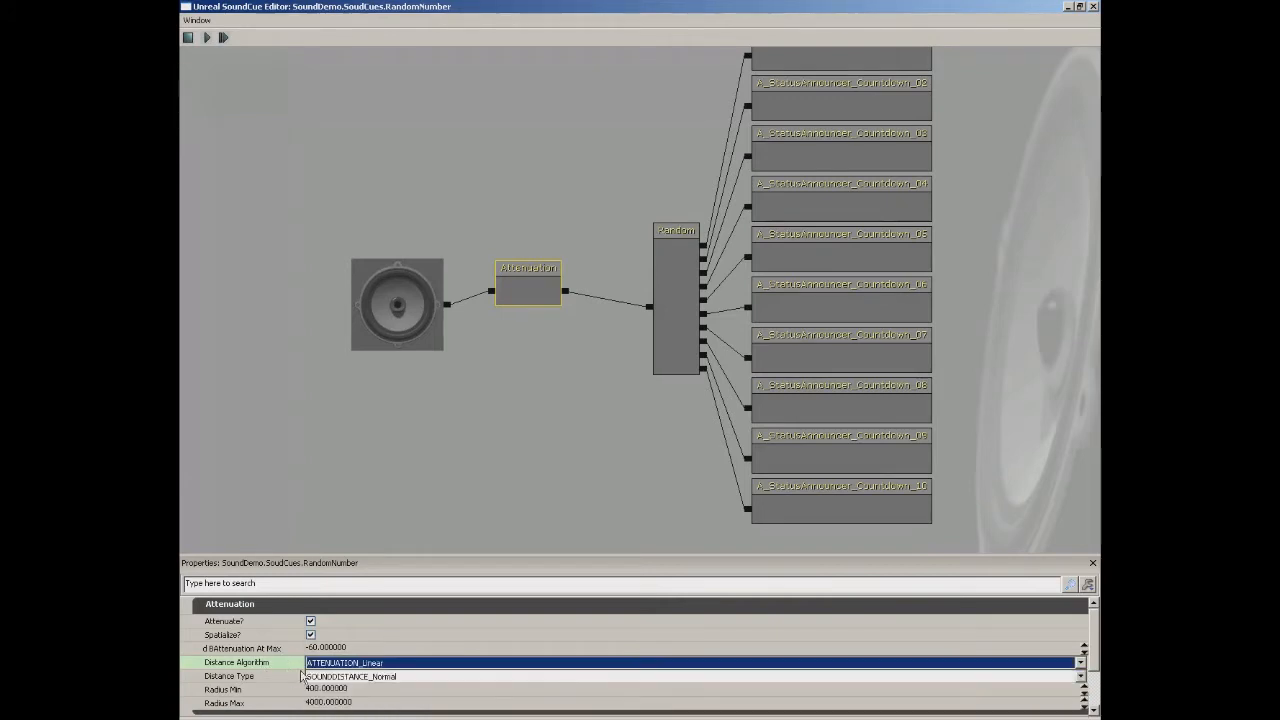
click(348, 677)
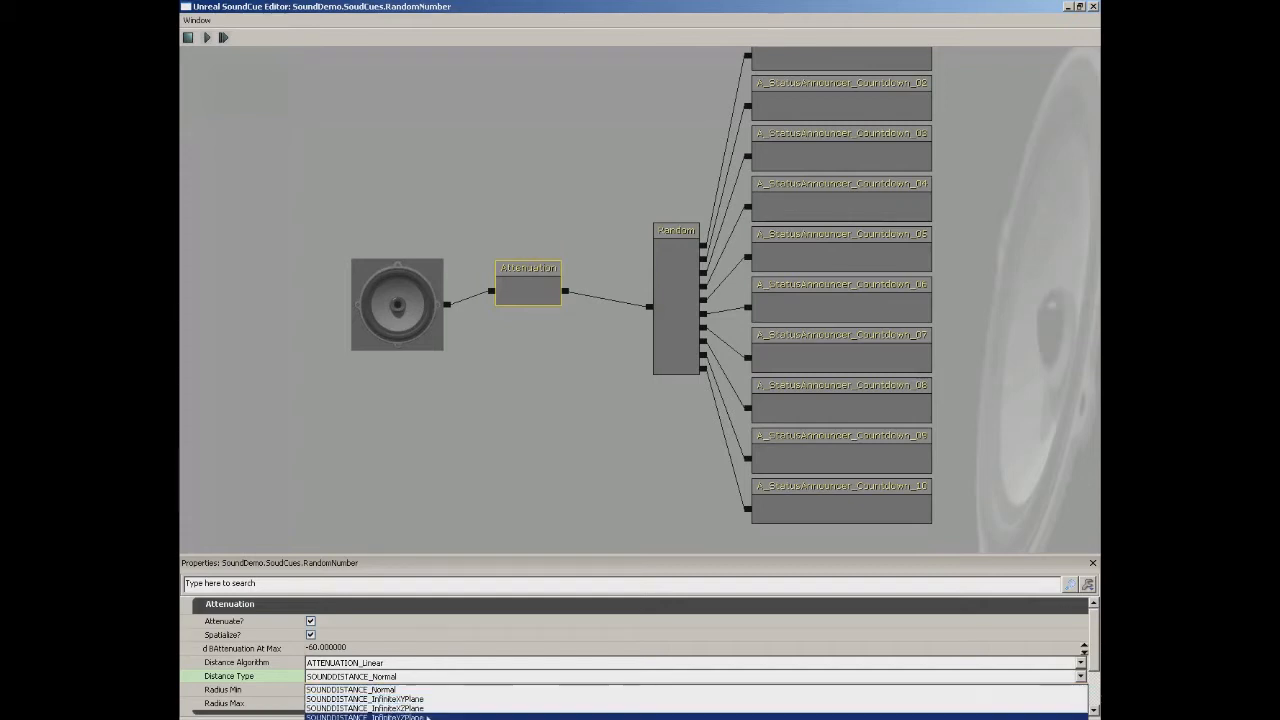
click(279, 664)
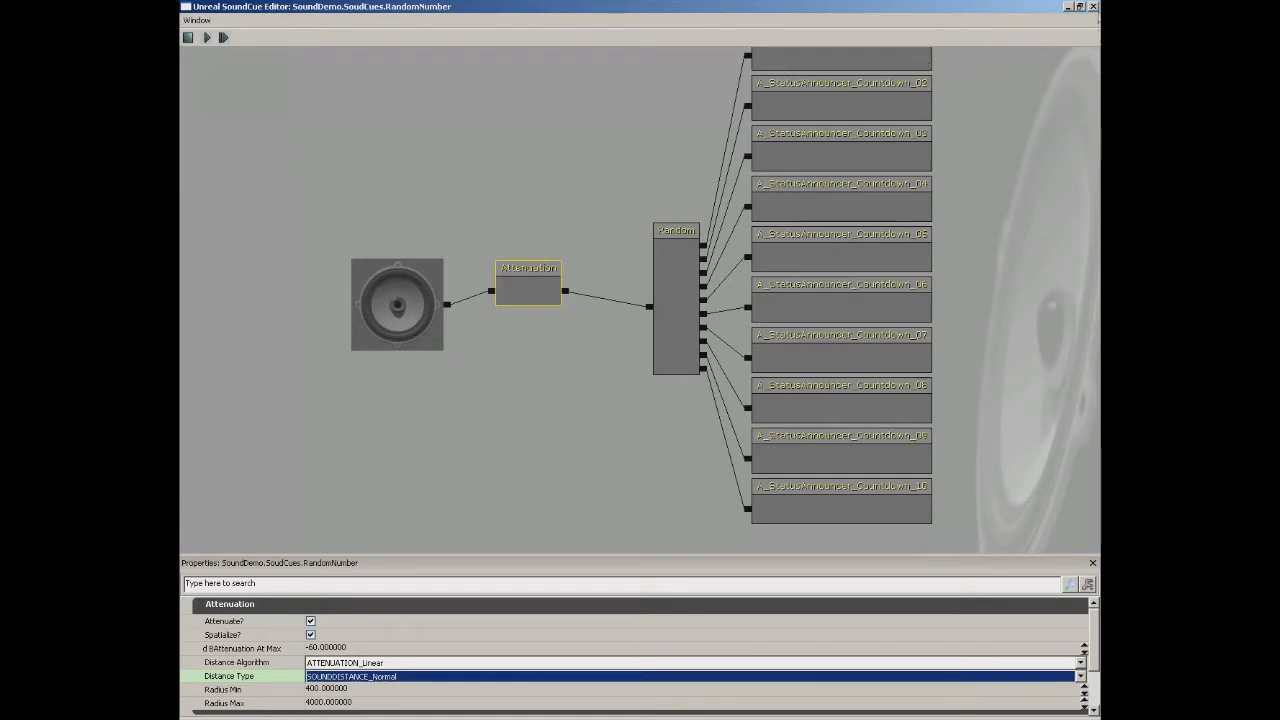
Step: Move the Attenuation, Random and countdown wave nodes together farther away from the speaker
drag(632, 160, 688, 168)
scroll(651, 240, down, 2)
ctrl+alt+drag(586, 103, 916, 493)
drag(607, 311, 740, 324)
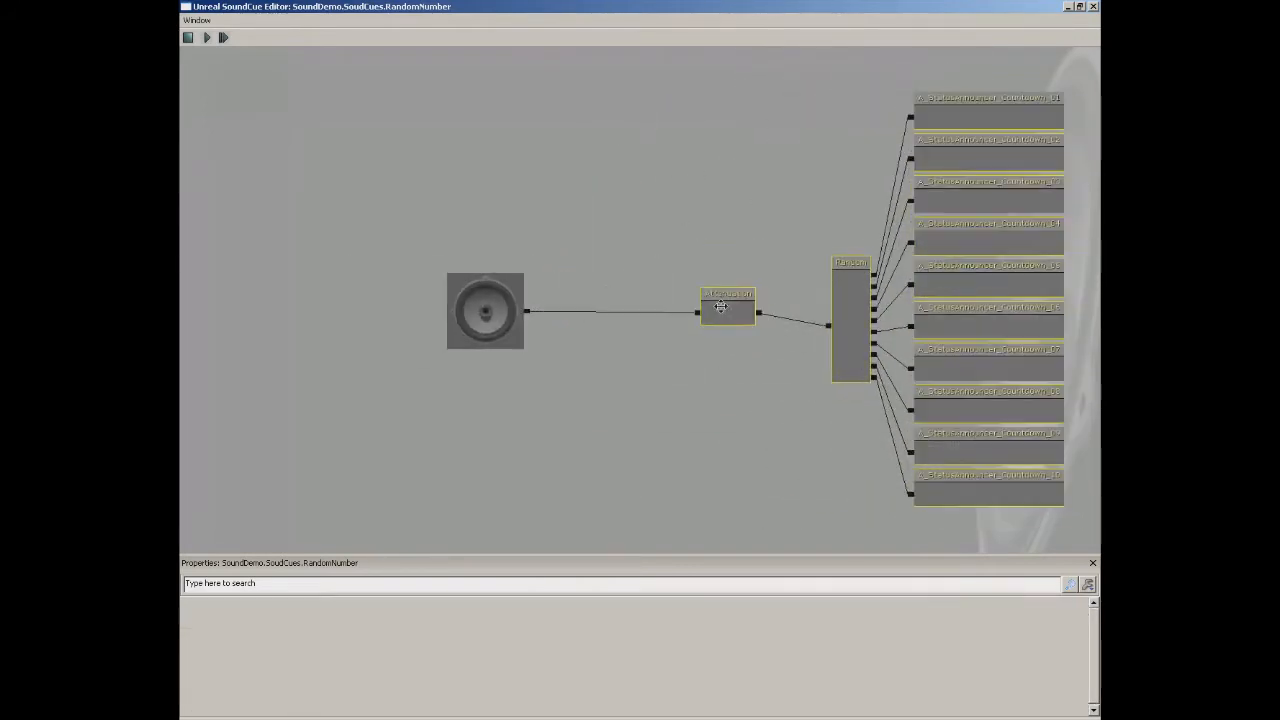
Step: Add an unconnected Looping node between the speaker and the Attenuation node
click(605, 247)
right_click(597, 256)
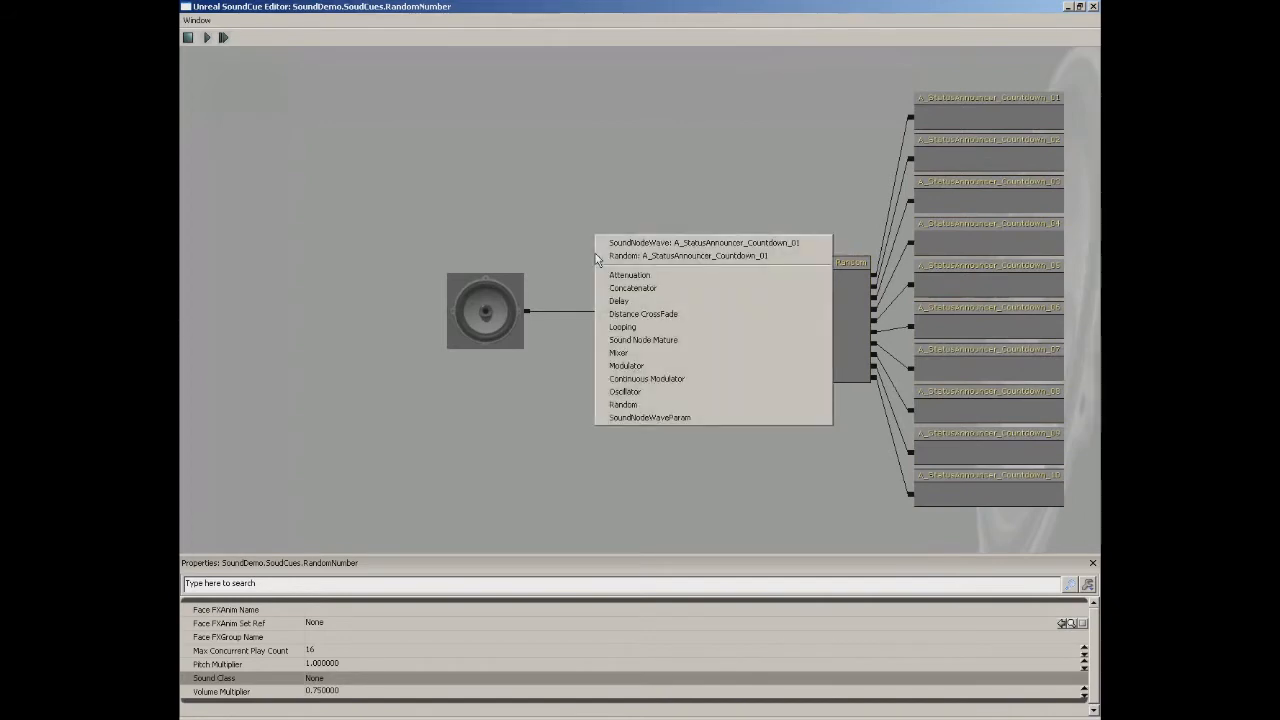
click(624, 328)
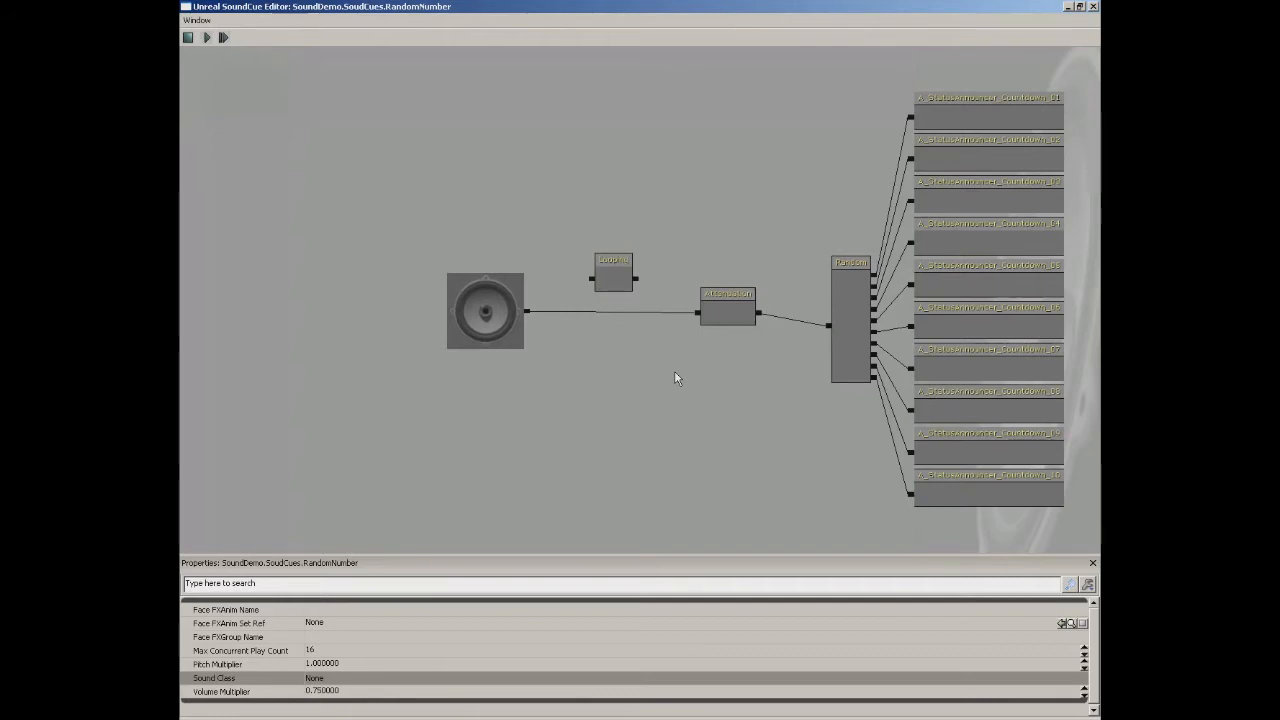
Step: Turn off Loop Indefinitely on the Looping node and set both its Loop Count Min and Loop Count Max to 5
click(617, 274)
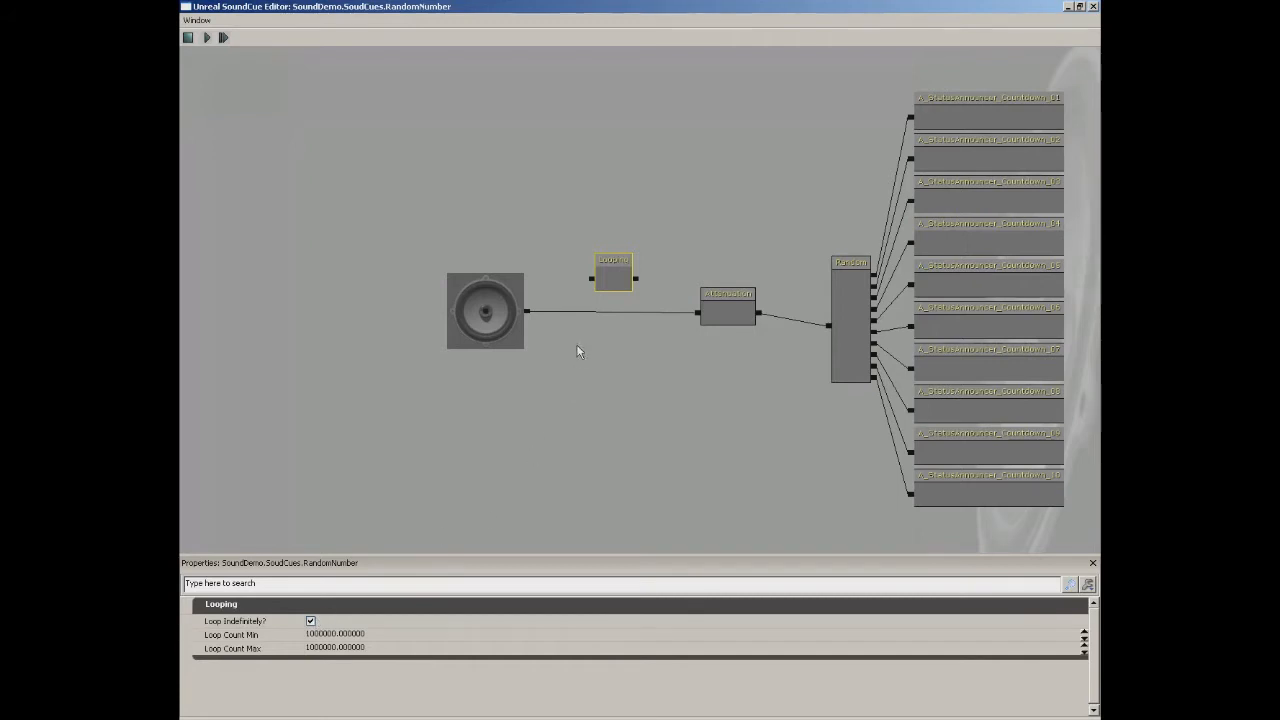
click(311, 622)
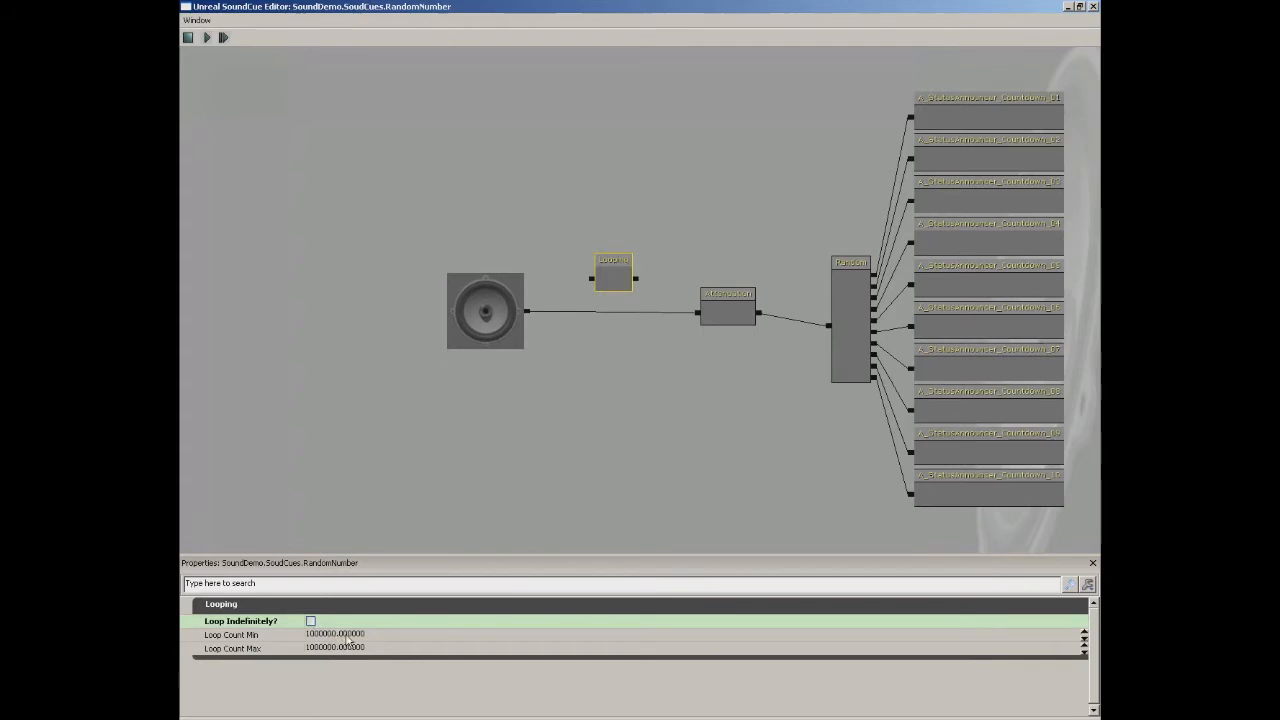
click(348, 635)
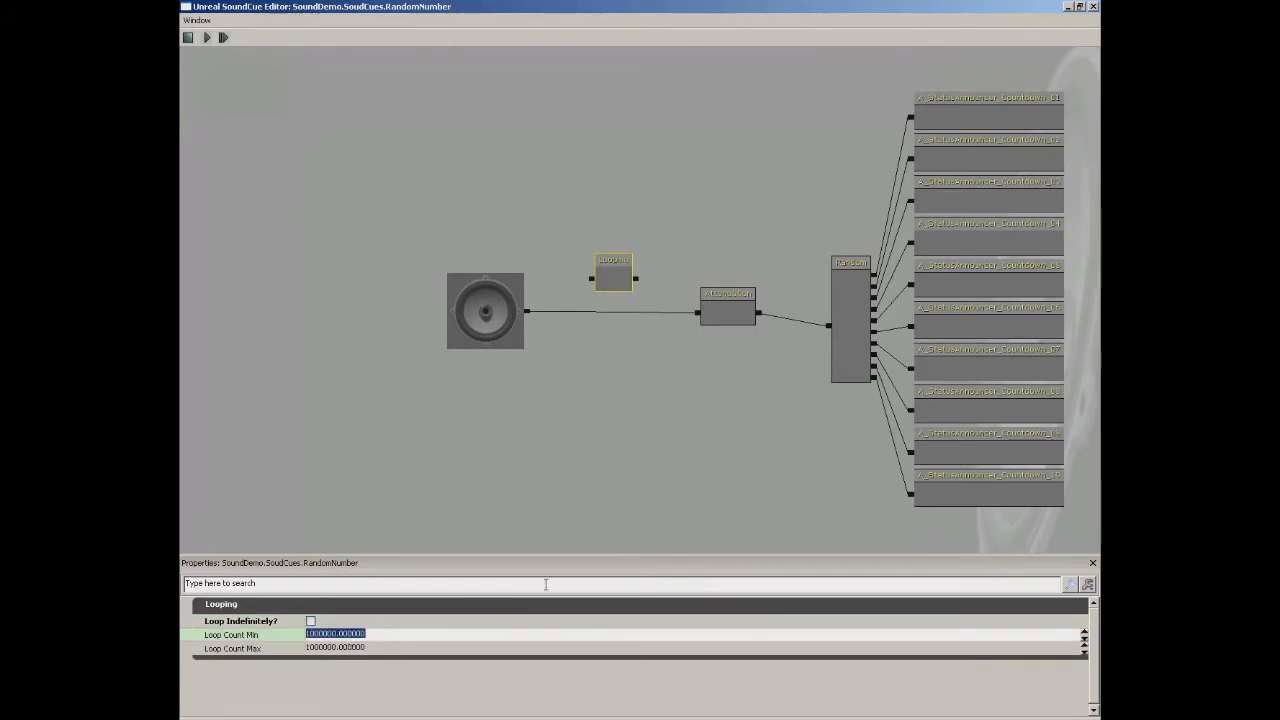
text(5)
key(Tab)
text(5)
key(Tab)
key(Tab)
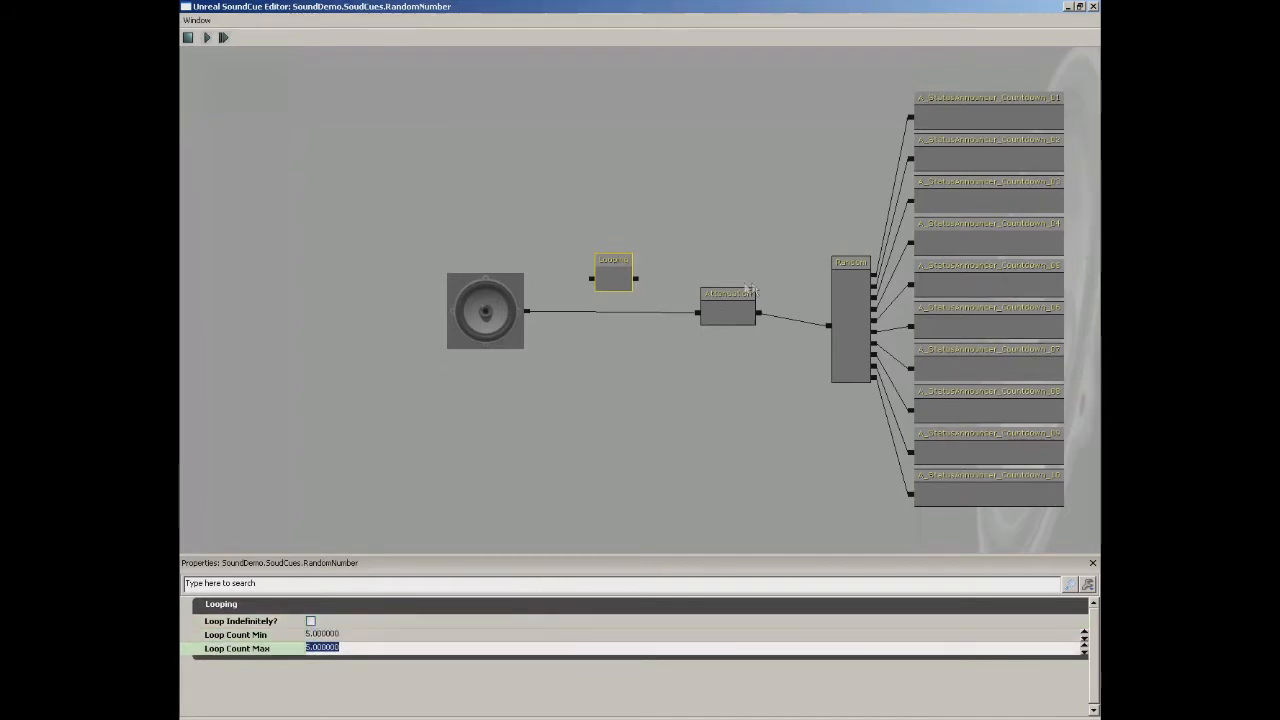
Step: Wire the Looping node into the chain between the speaker and the Attenuation node
click(672, 298)
drag(672, 294, 527, 311)
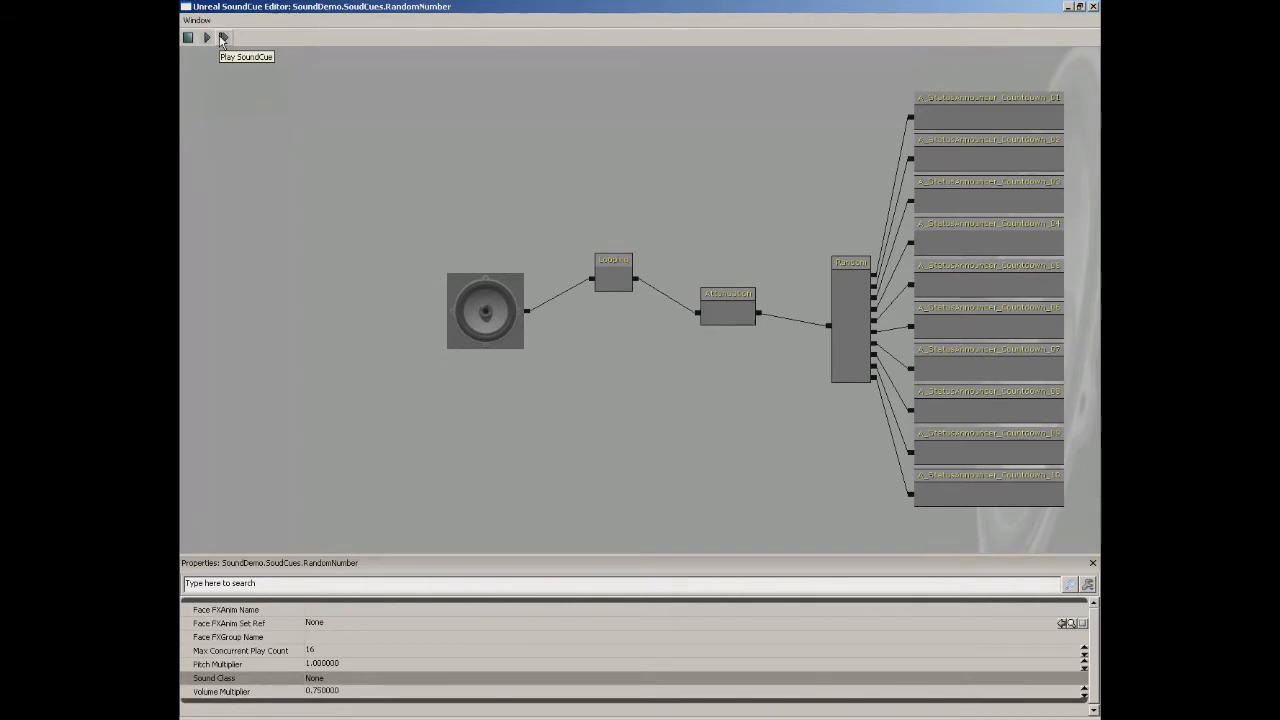
drag(677, 135, 648, 163)
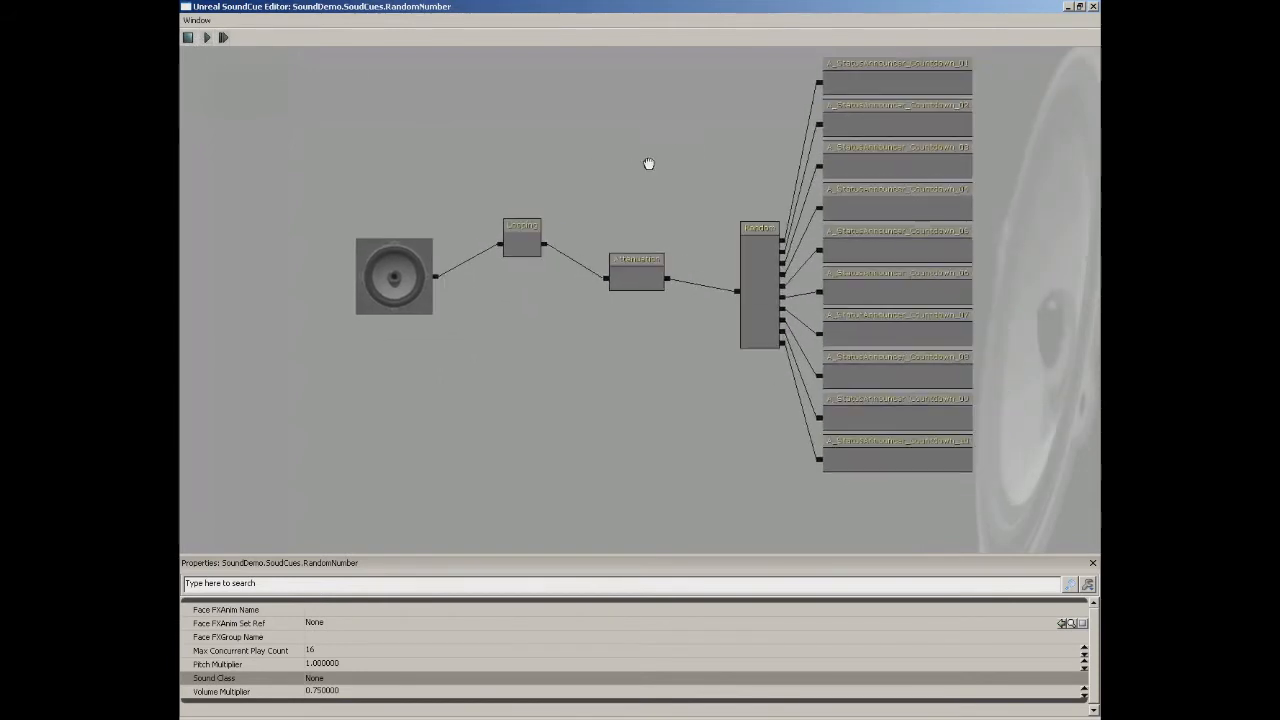
Step: Line the Looping node up with the speaker and the Attenuation node, and close the RandomNumber sound cue
click(521, 240)
ctrl+drag(519, 241, 517, 263)
drag(601, 211, 586, 227)
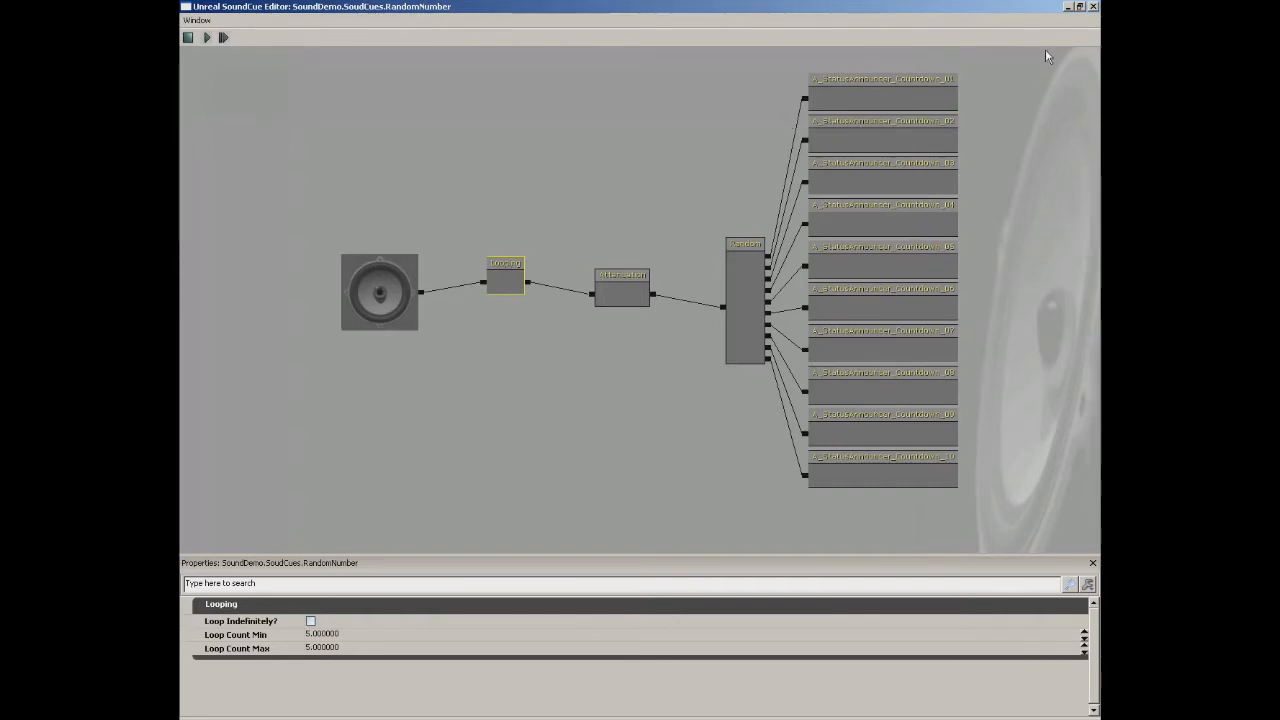
click(1094, 7)
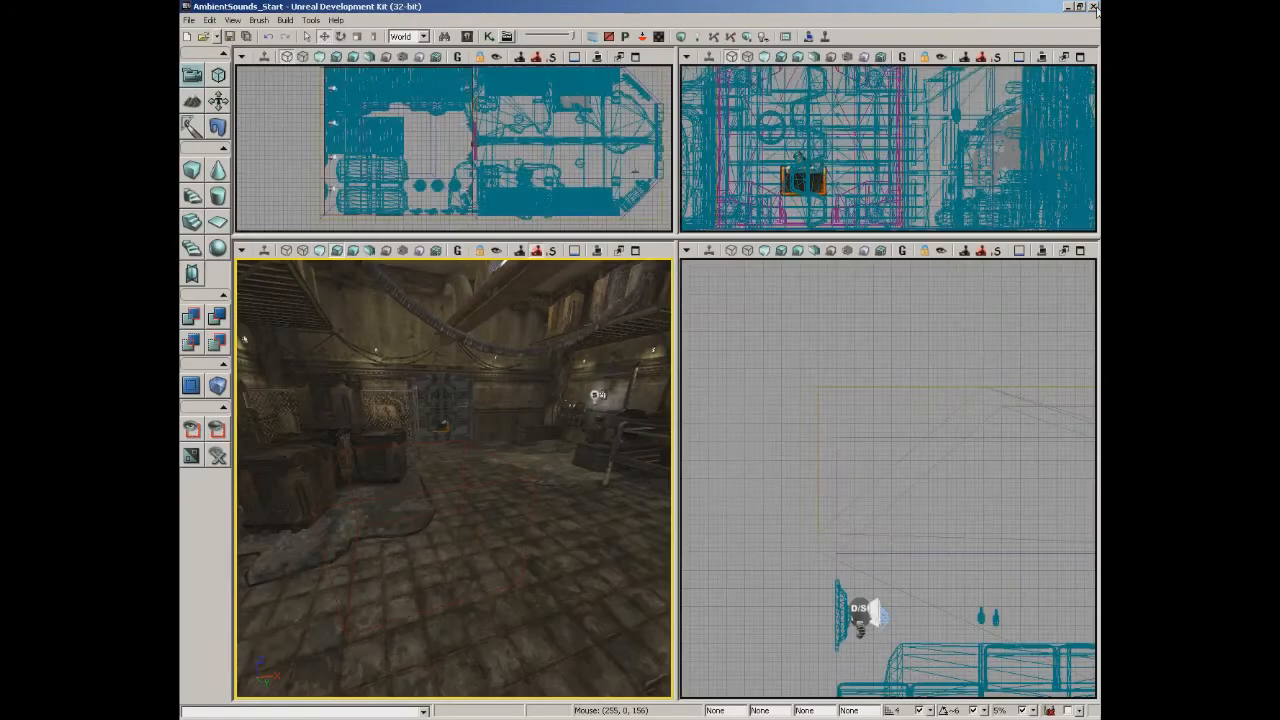
Step: Clear the asset filters and create a new SoundCue named SpookyWindSoundCue in the SoundDemo package
click(469, 37)
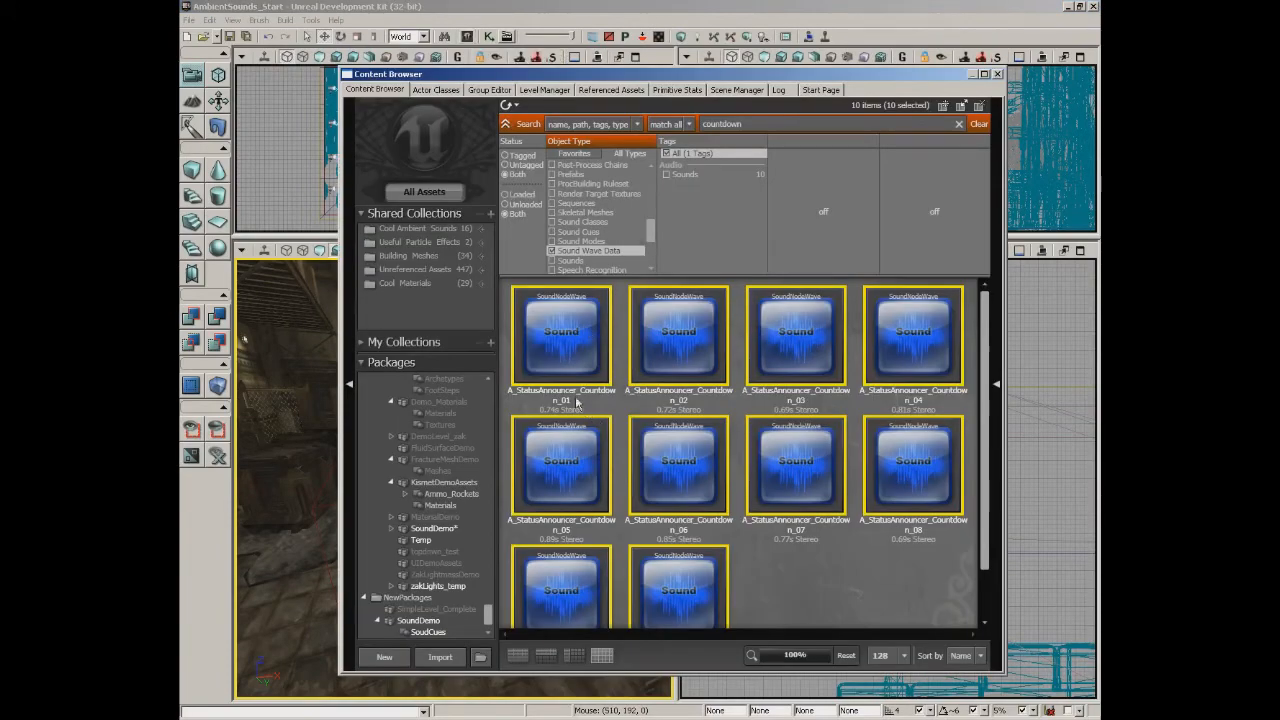
click(434, 622)
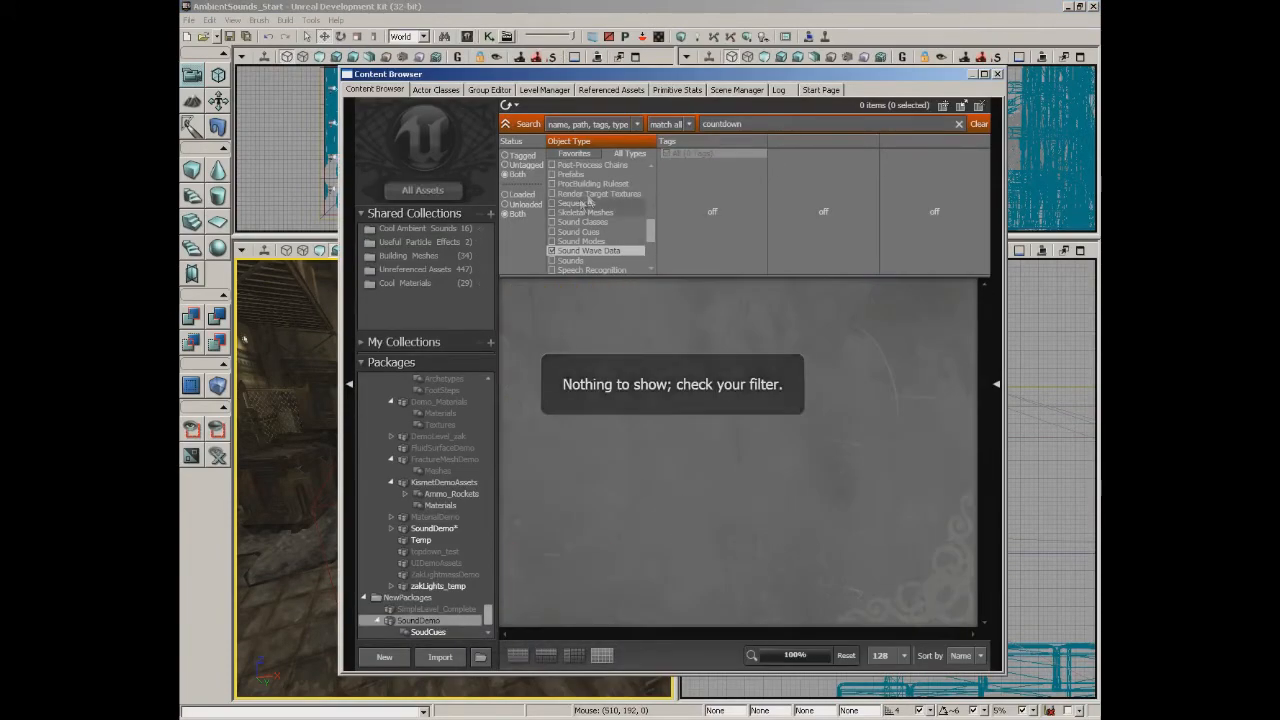
click(978, 124)
right_click(675, 354)
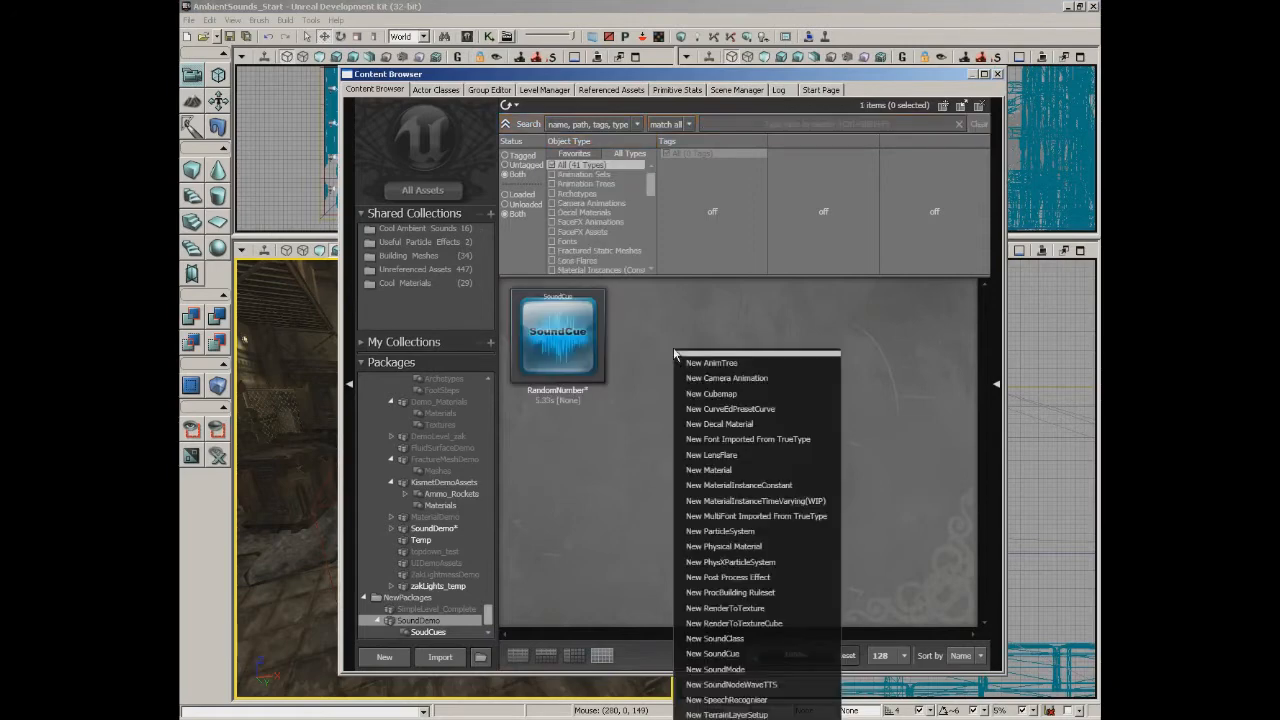
click(714, 653)
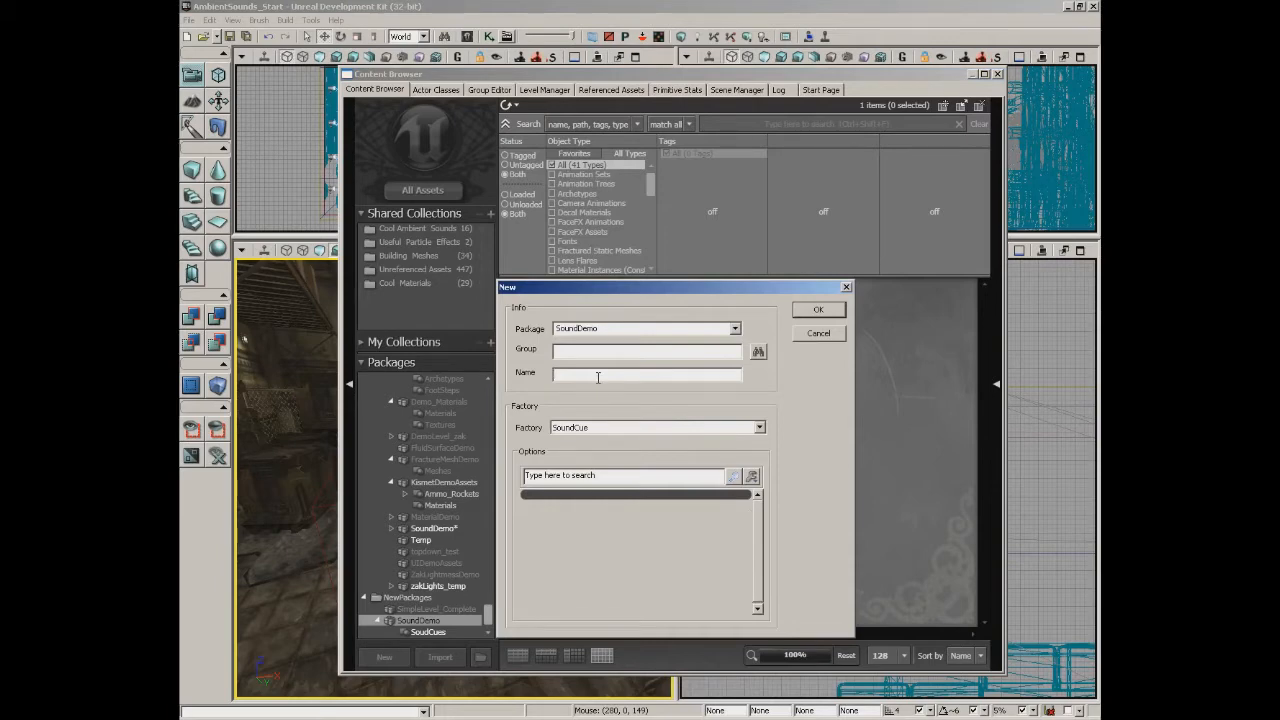
text(SpookyWindSoundCue)
key(Return)
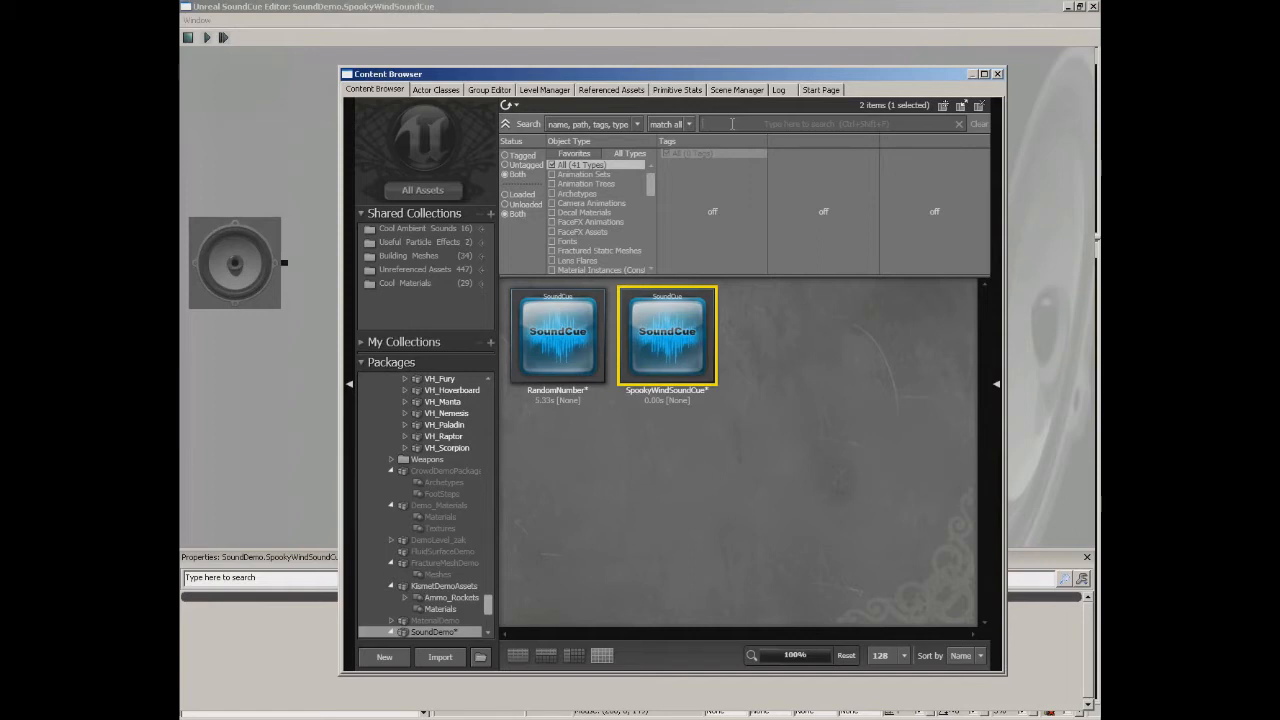
Step: Filter all assets to Sound Wave Data, search for "air wind" and select the air_wind04 wave
click(423, 190)
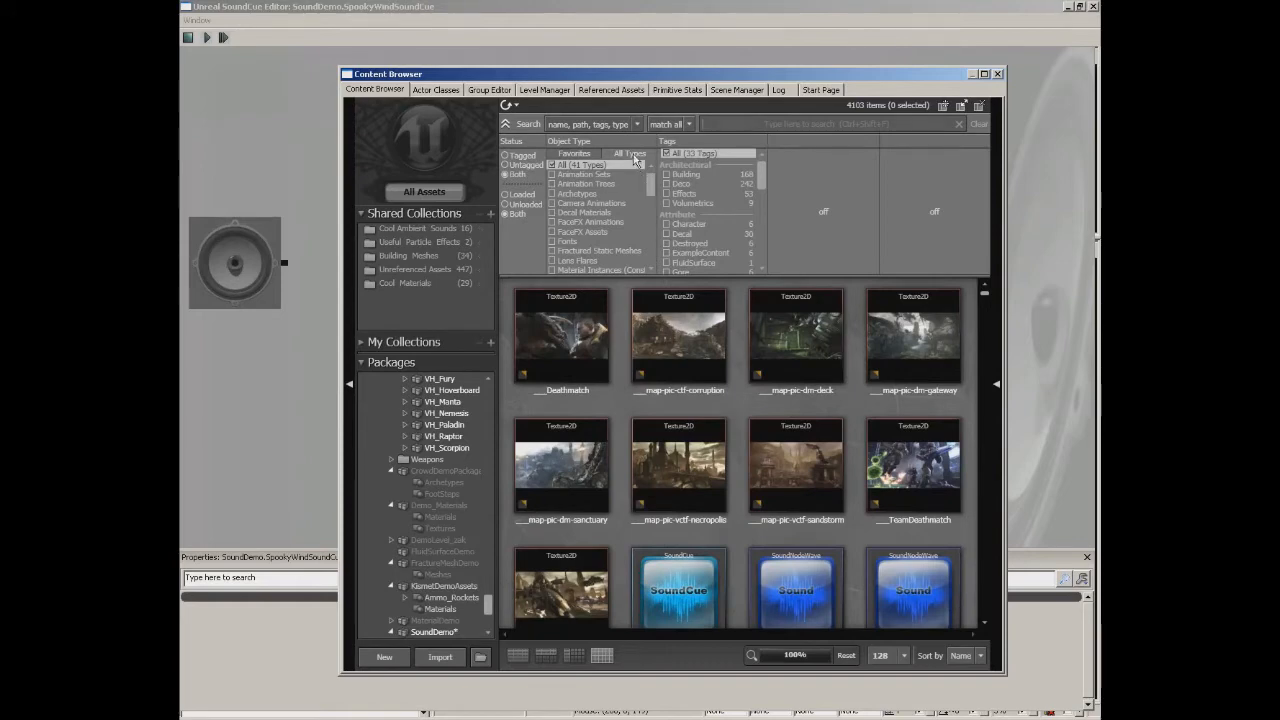
drag(645, 181, 652, 244)
click(620, 203)
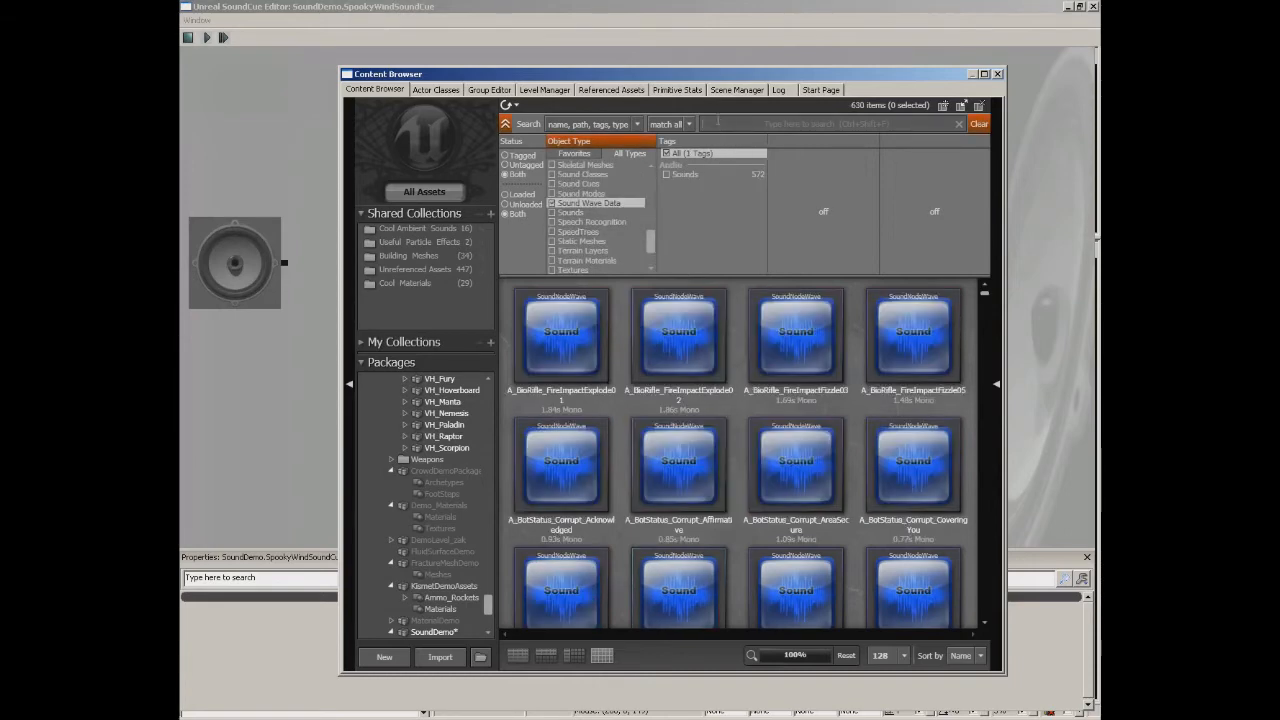
click(718, 122)
text(air wind)
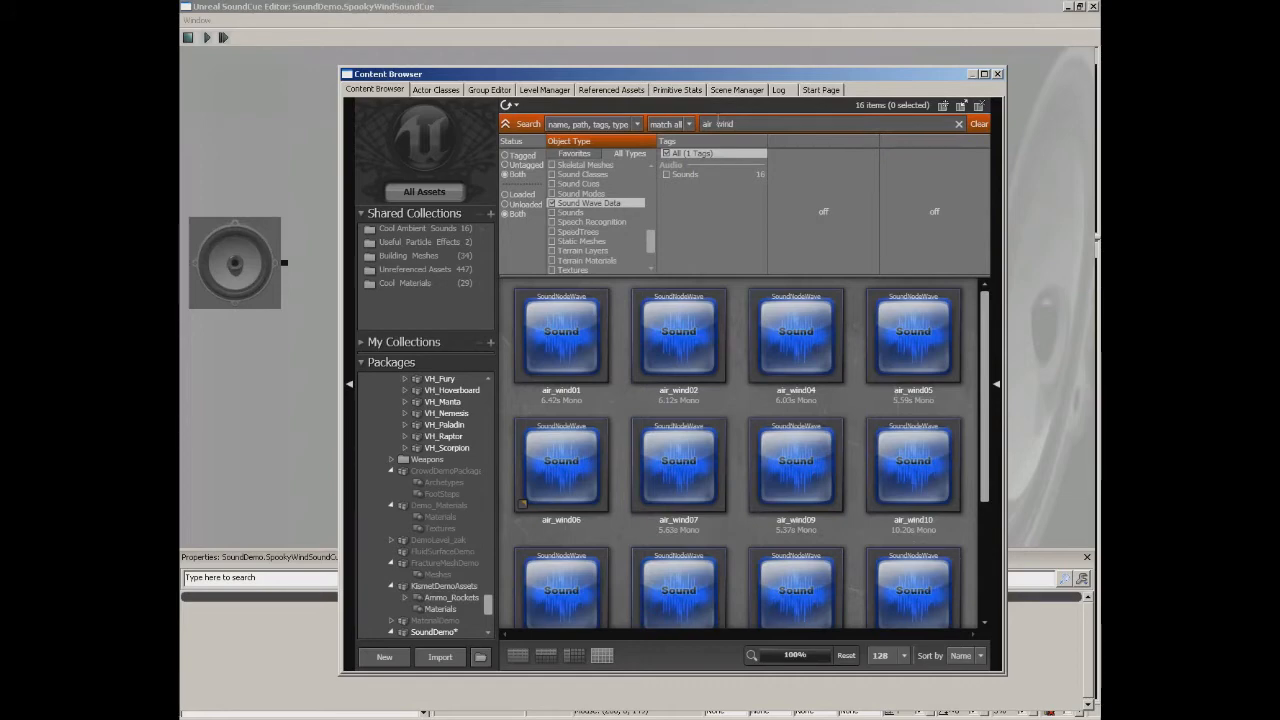
click(840, 380)
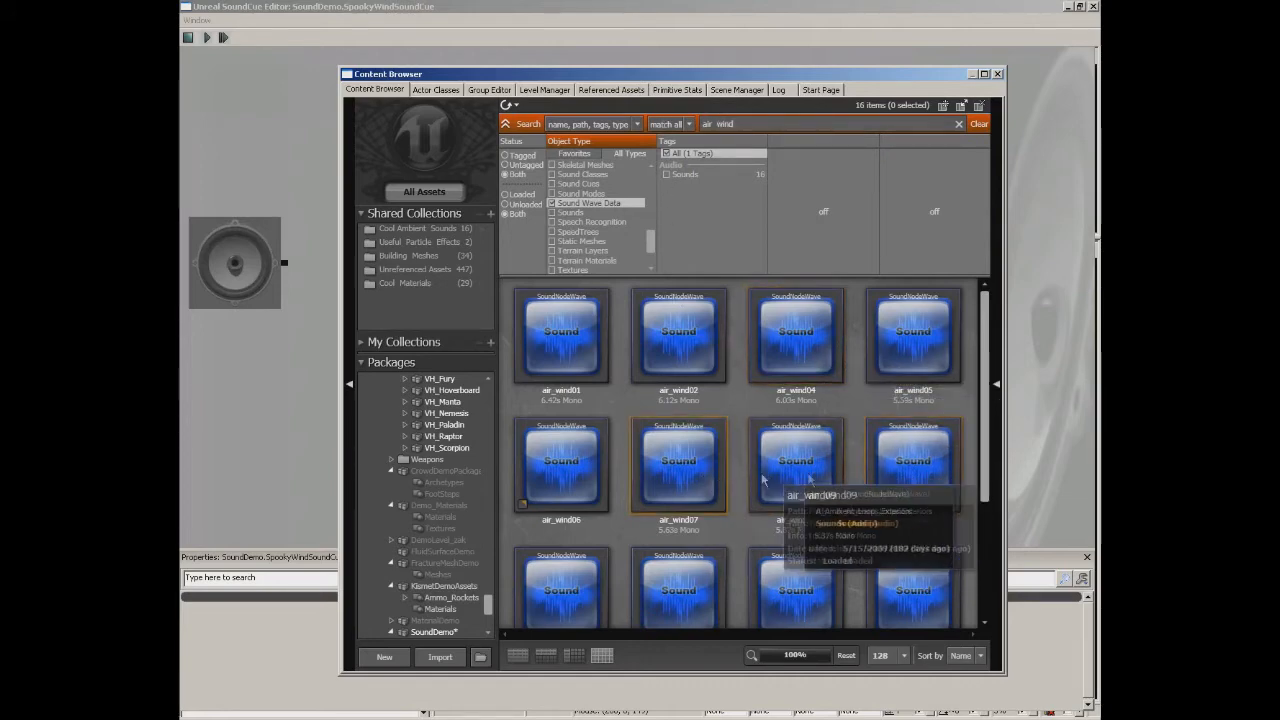
click(820, 362)
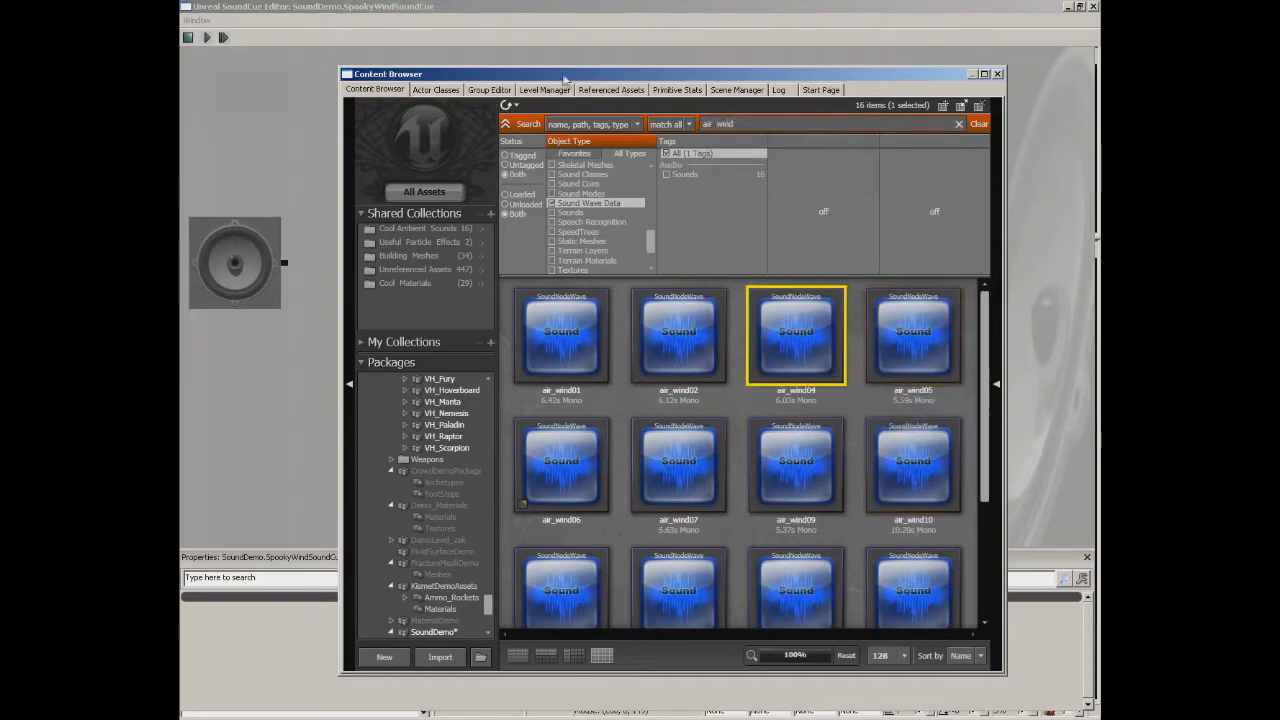
Step: Add the air_wind04 wave to SpookyWindSoundCue, connect it to the speaker and play the cue
drag(464, 73, 945, 92)
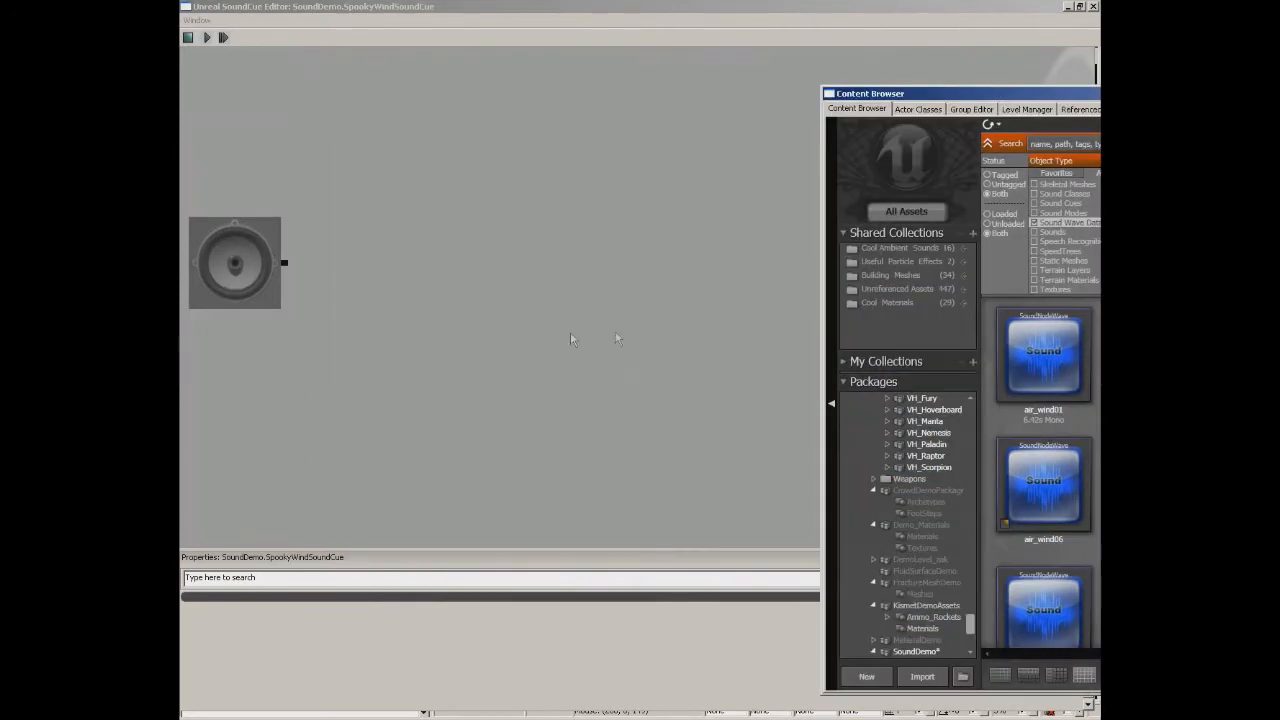
right_click(506, 176)
click(571, 163)
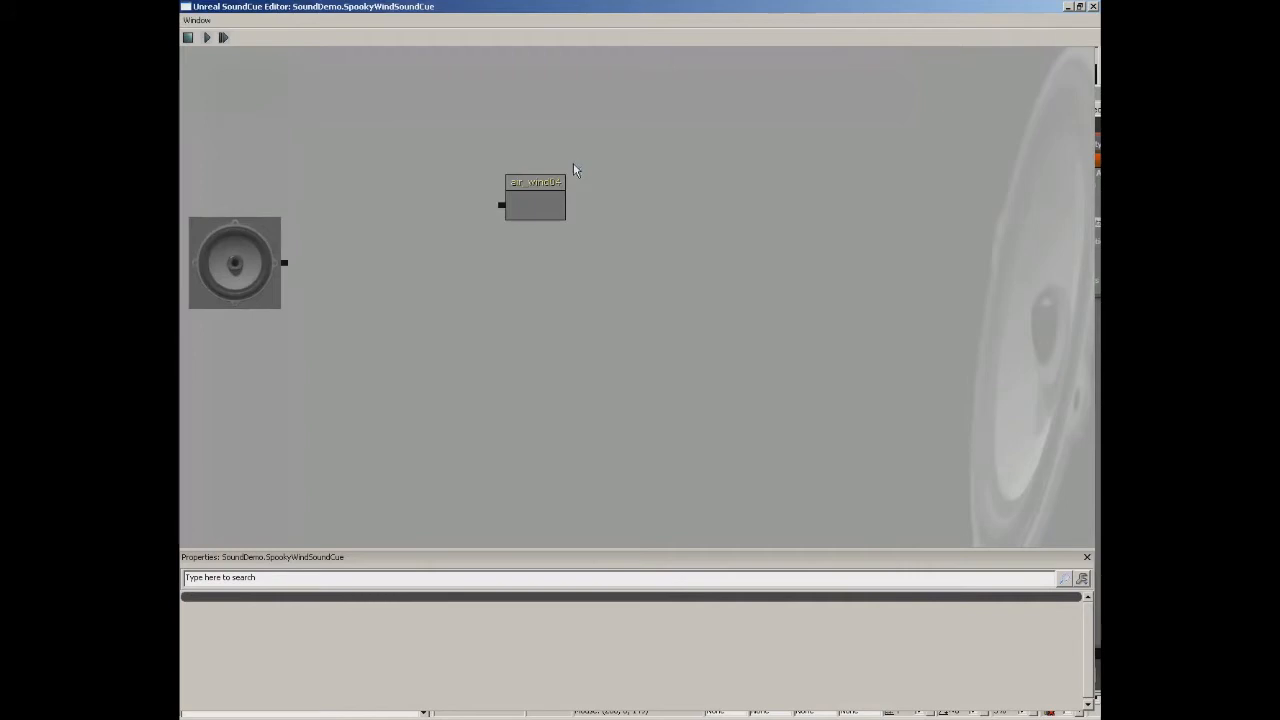
drag(543, 271, 775, 296)
drag(732, 232, 515, 291)
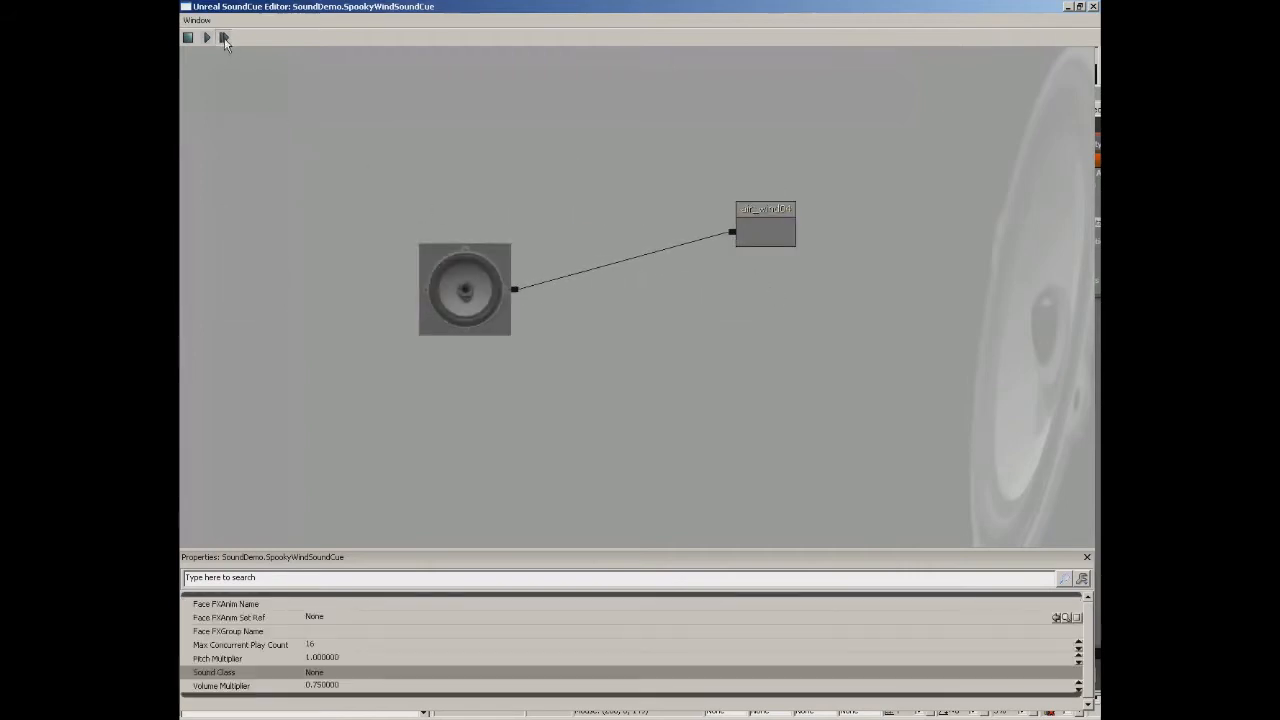
click(223, 38)
Step: Move the air_wind04 node farther from the speaker and insert a Looping node between the two
click(772, 226)
drag(773, 217, 852, 226)
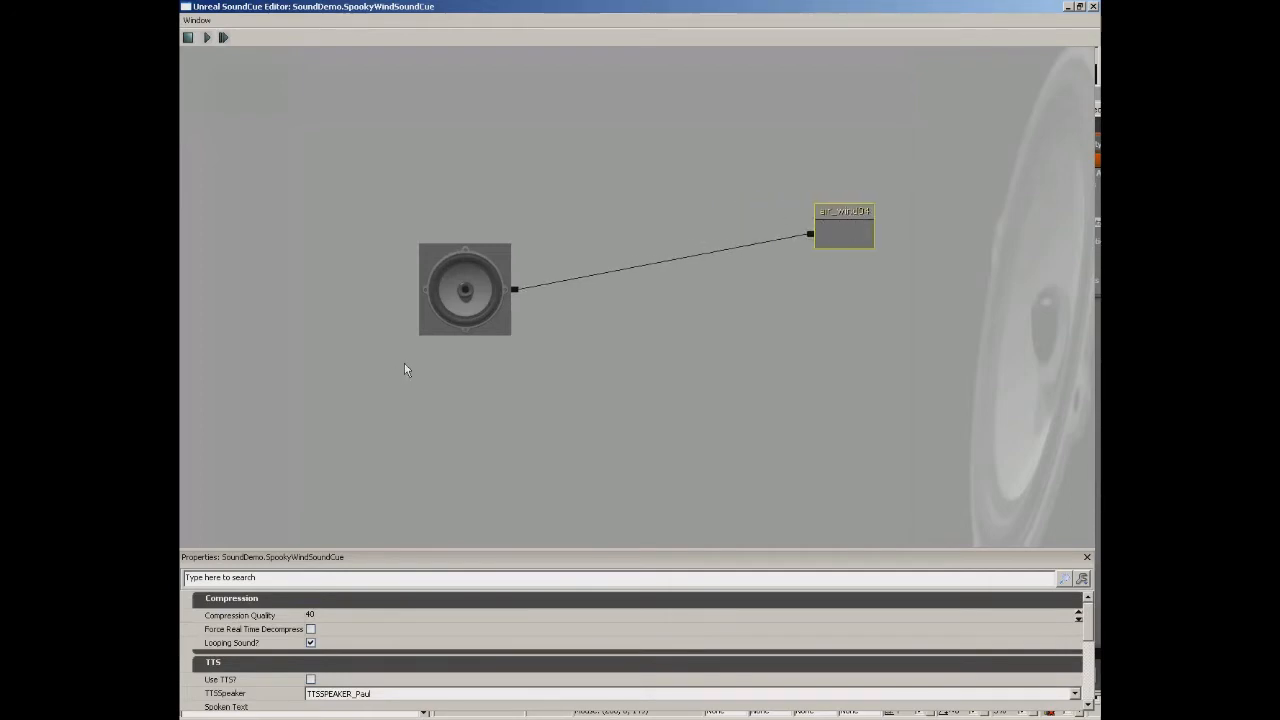
right_click(618, 213)
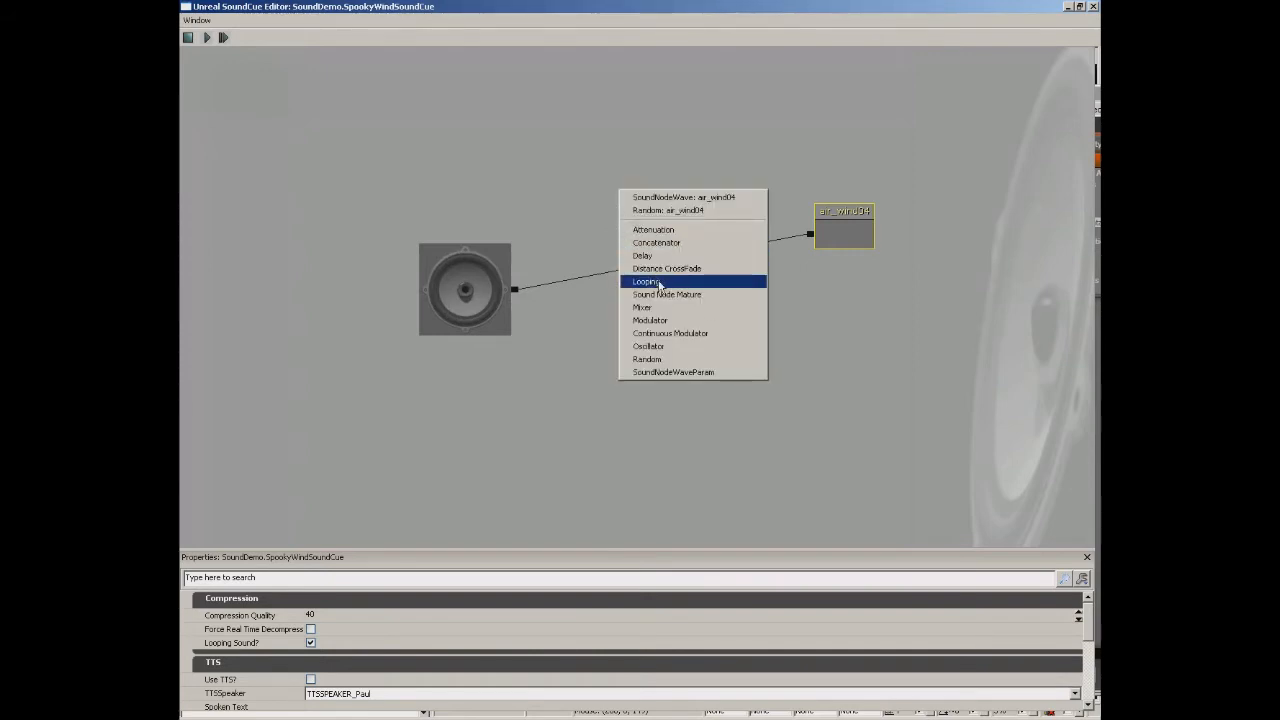
click(660, 283)
drag(810, 235, 515, 288)
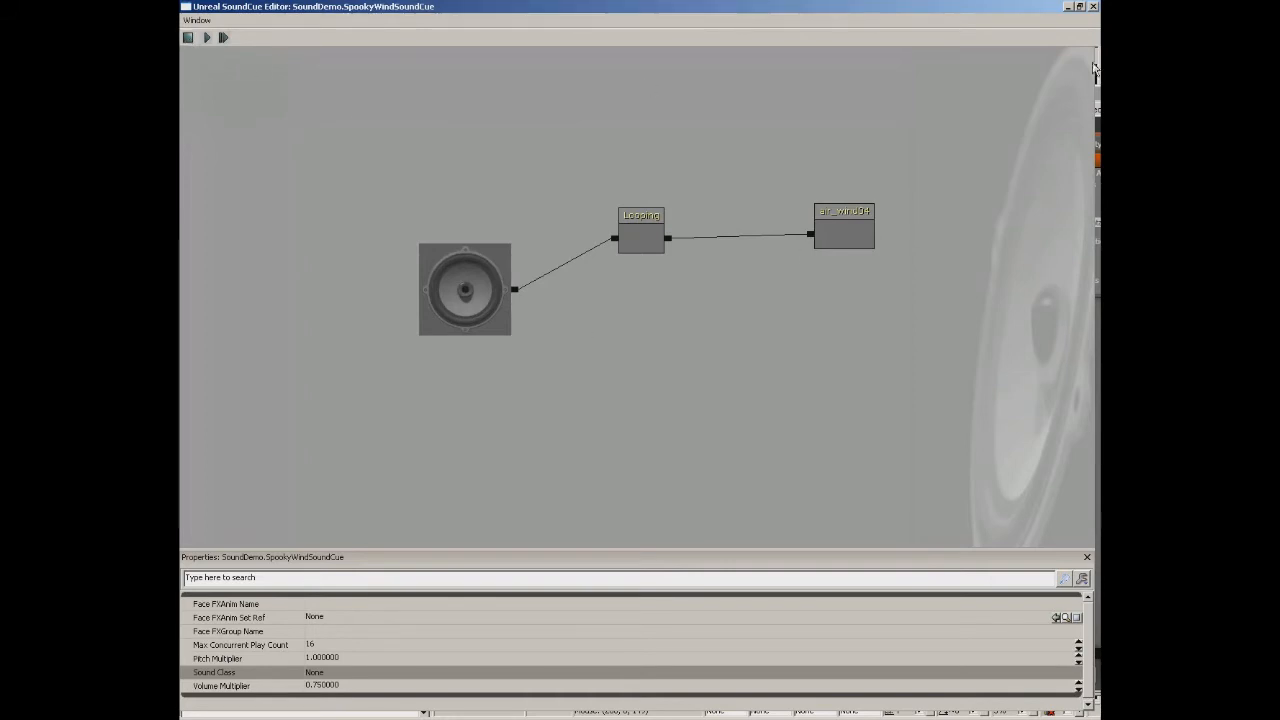
click(1094, 8)
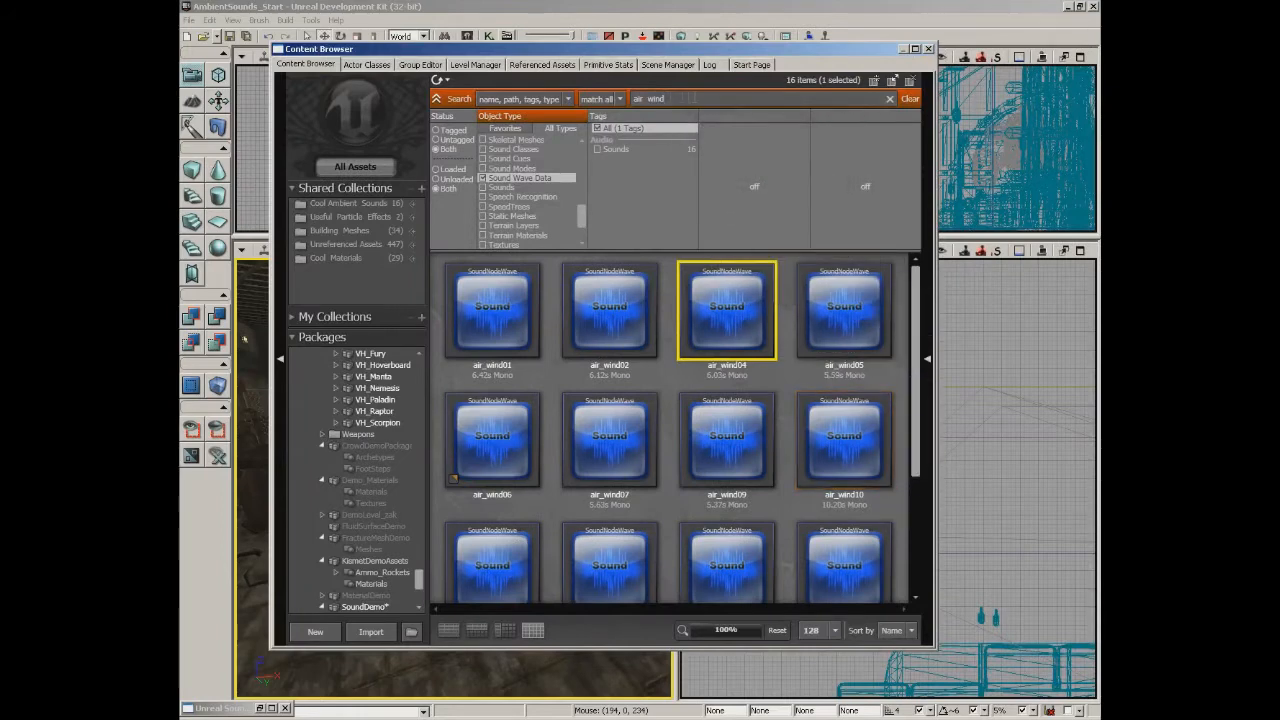
Step: Search the sound waves for "murmur" and check out murmur_air04 and murmur_metalB07 among the matches
text(murmur)
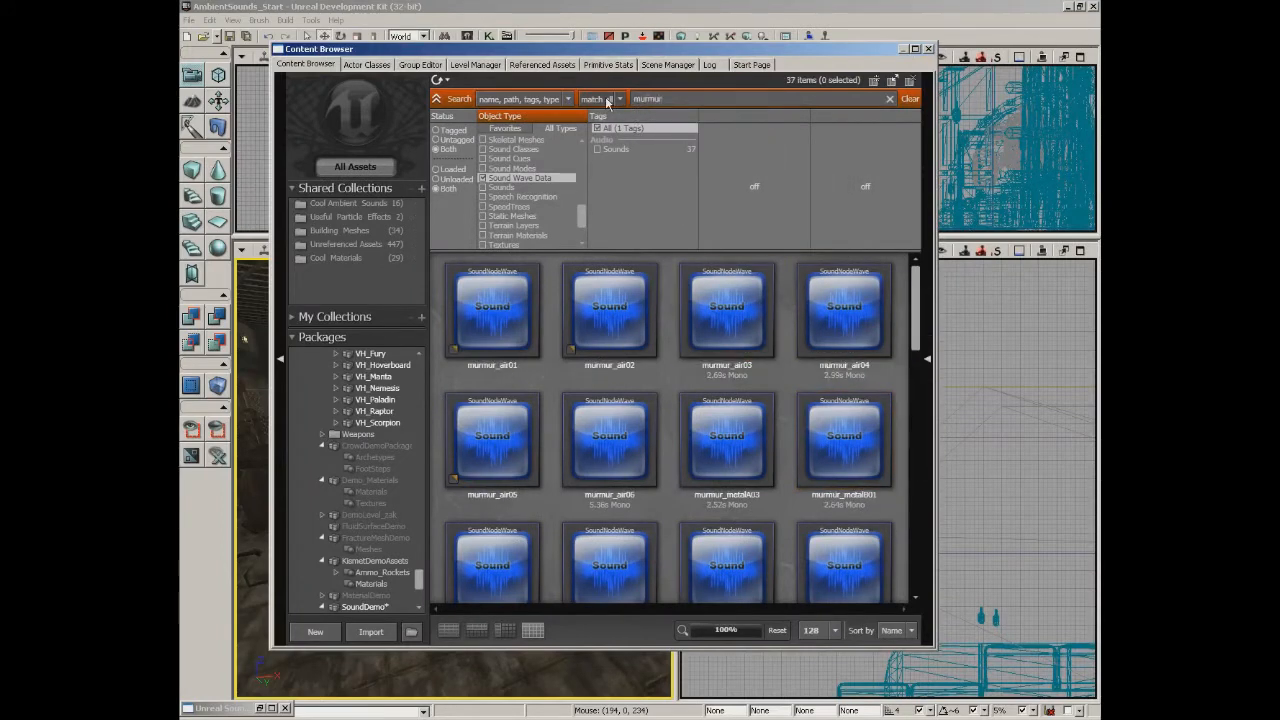
mouse_move(851, 315)
click(851, 315)
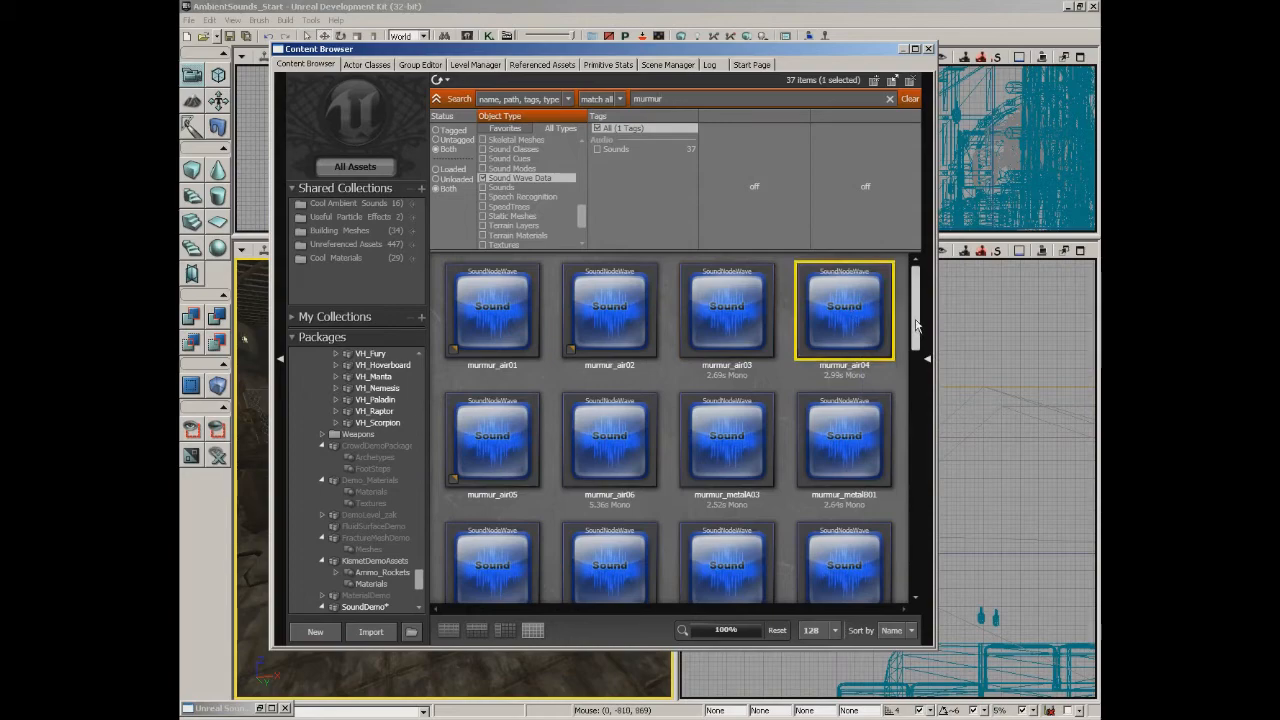
scroll(916, 325, down, 3)
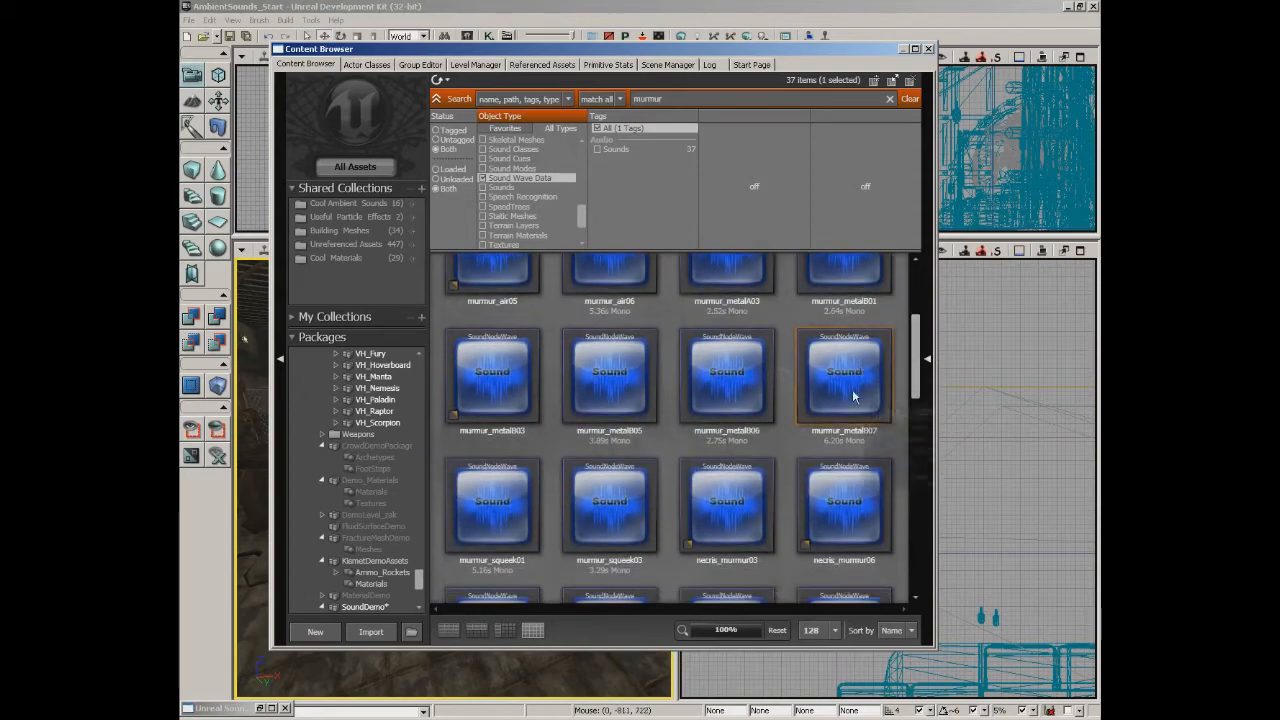
click(847, 388)
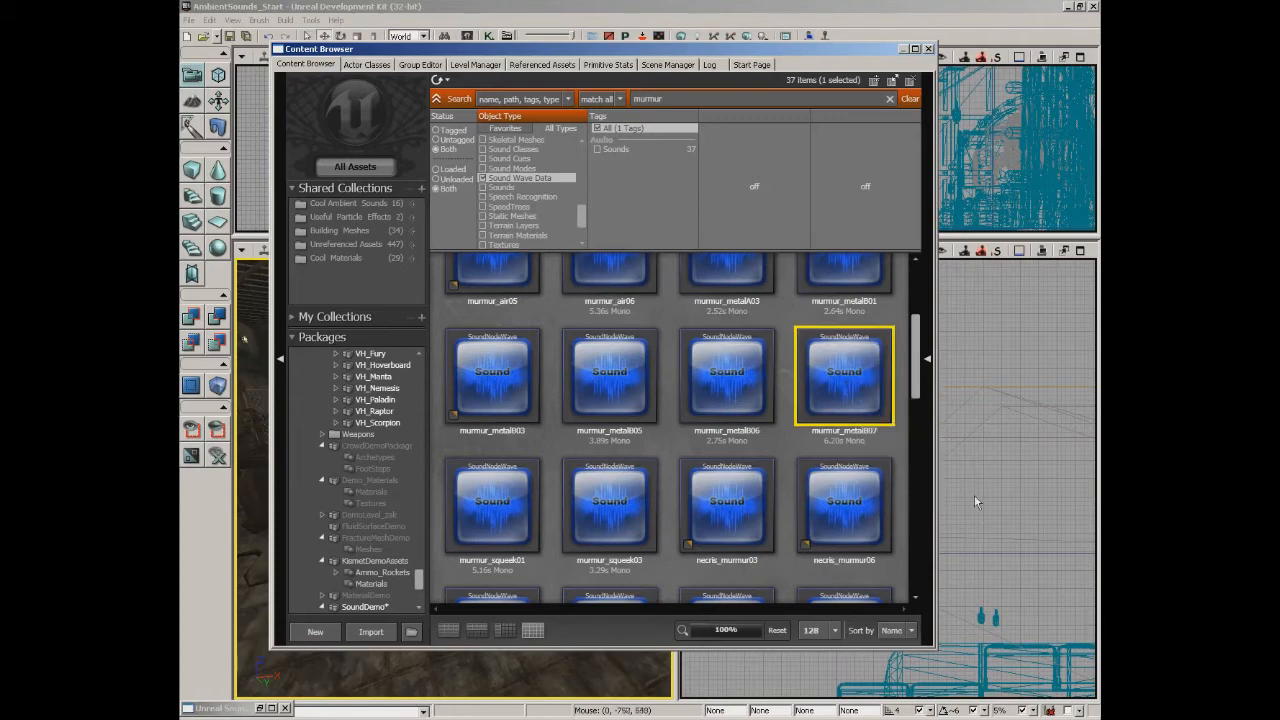
mouse_move(919, 372)
mouse_down()
mouse_move(919, 550)
mouse_move(919, 382)
mouse_up()
Step: Add the murmur_squeek01, murmur_metalB05, murmur_metalB07 and murmur_metalA03 waves as separate nodes to SpookyWindSoundCue below air_wind04
click(505, 492)
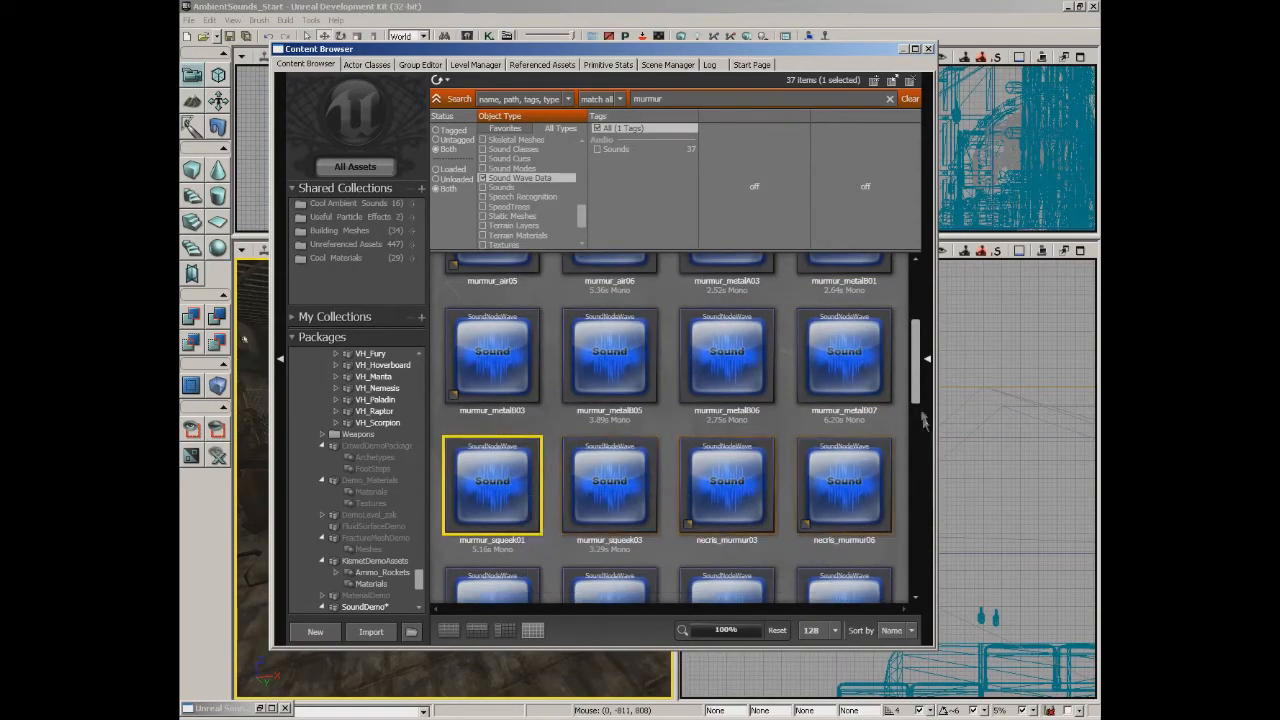
ctrl+click(640, 370)
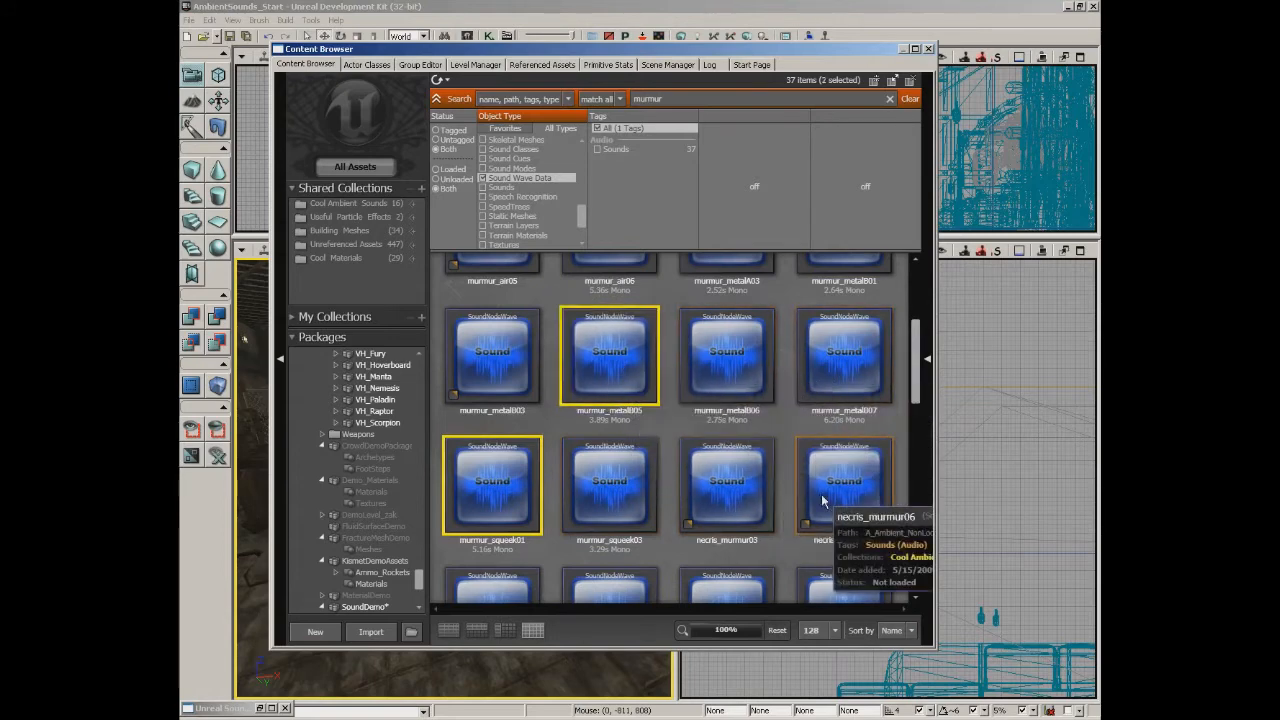
ctrl+click(866, 378)
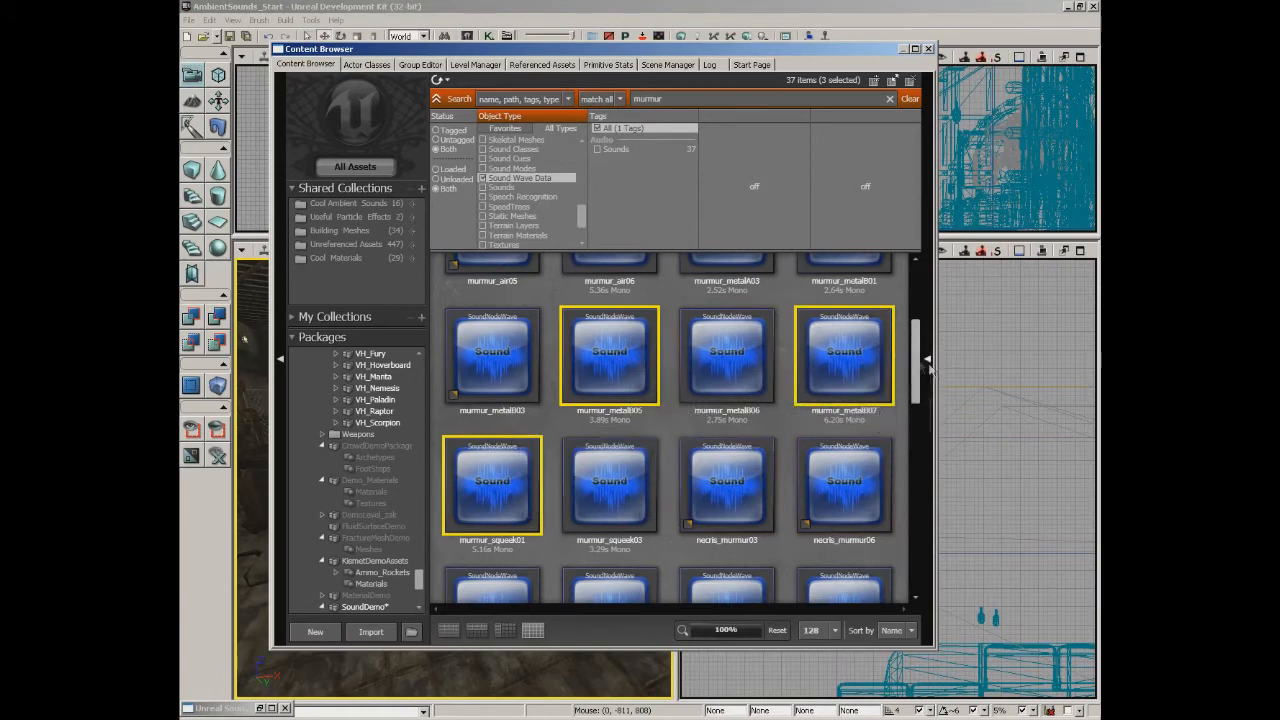
scroll(913, 332, up, 2)
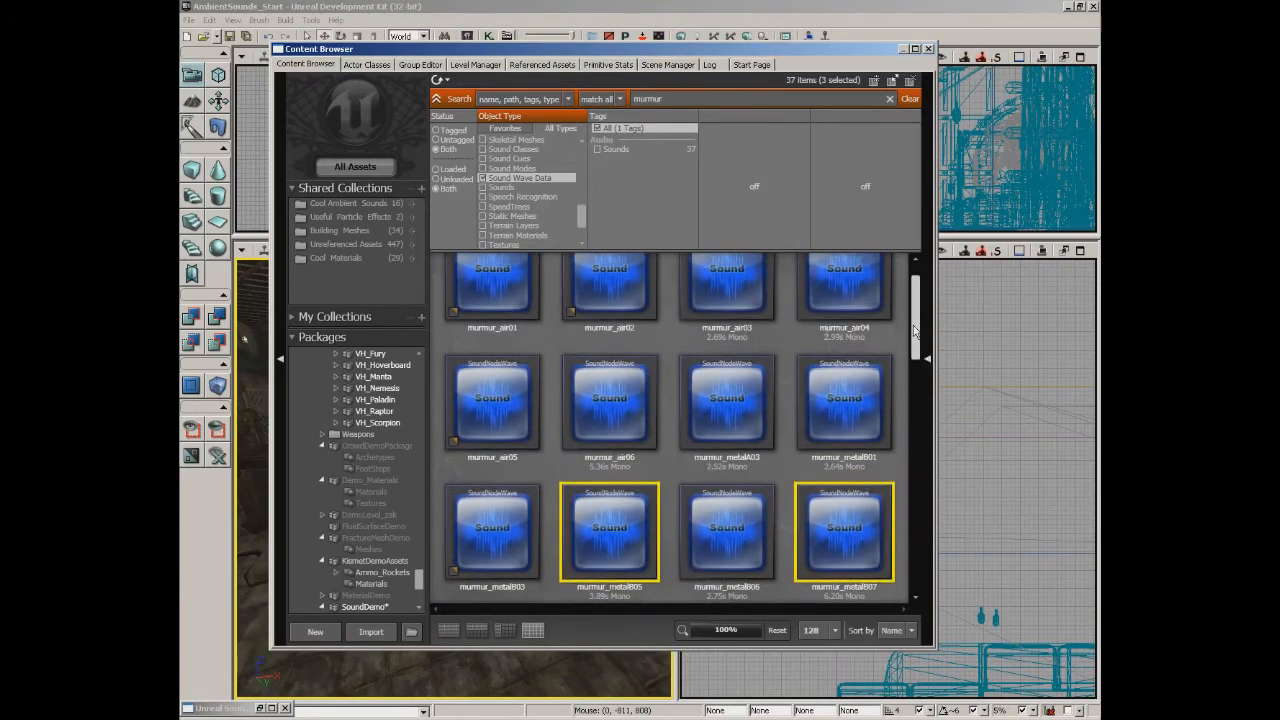
ctrl+click(727, 397)
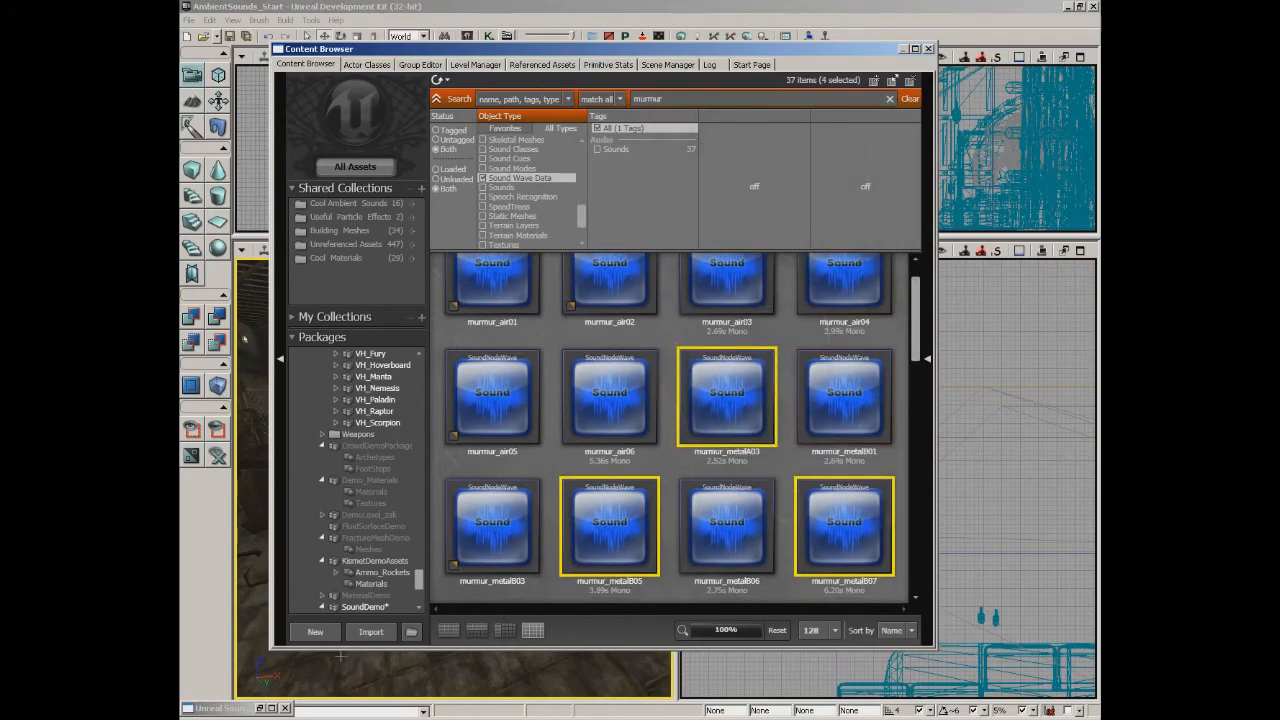
click(271, 709)
right_click(786, 340)
click(830, 357)
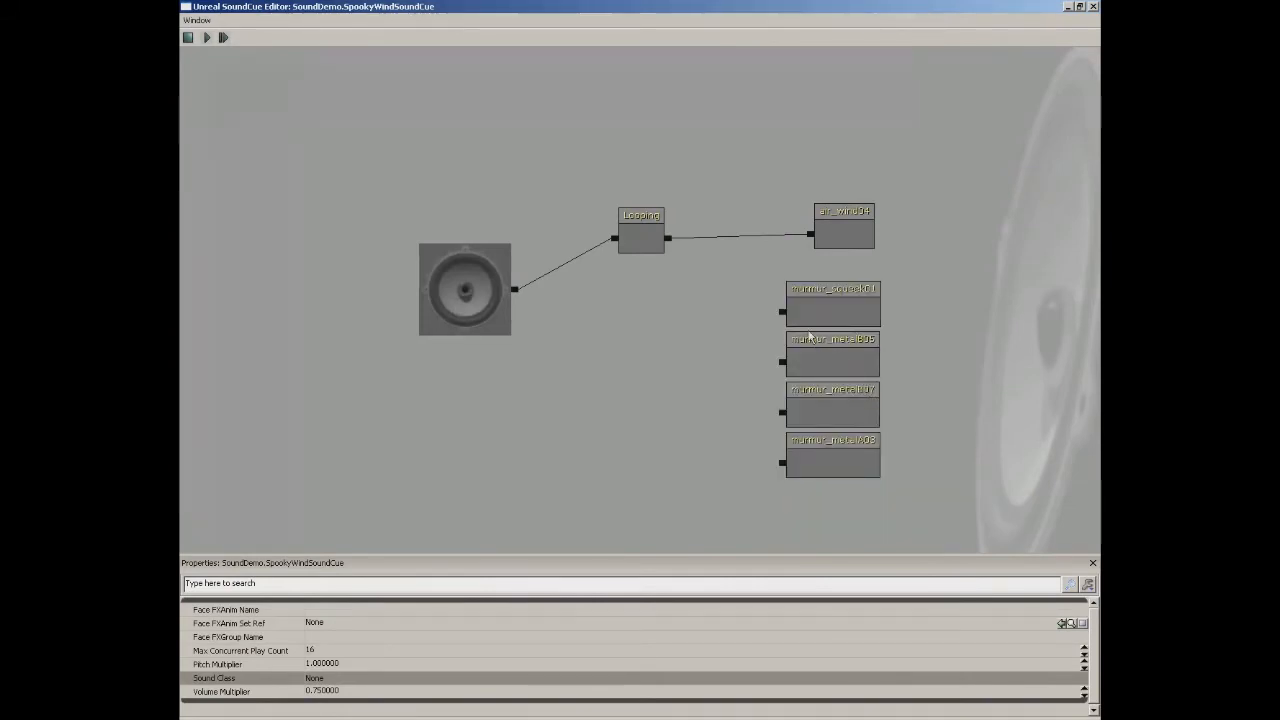
Step: Audition the murmur_squeek01, murmur_metalB05, murmur_metalB07 and murmur_metalA03 nodes one at a time
click(838, 313)
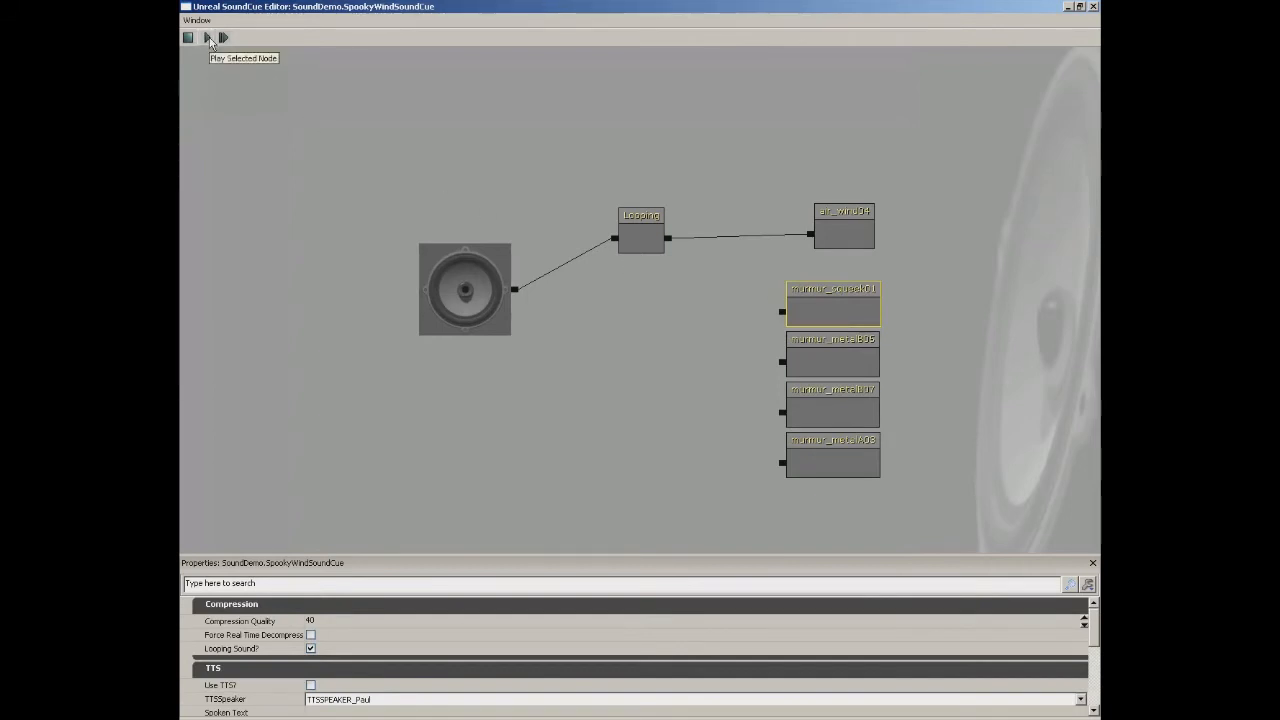
click(822, 349)
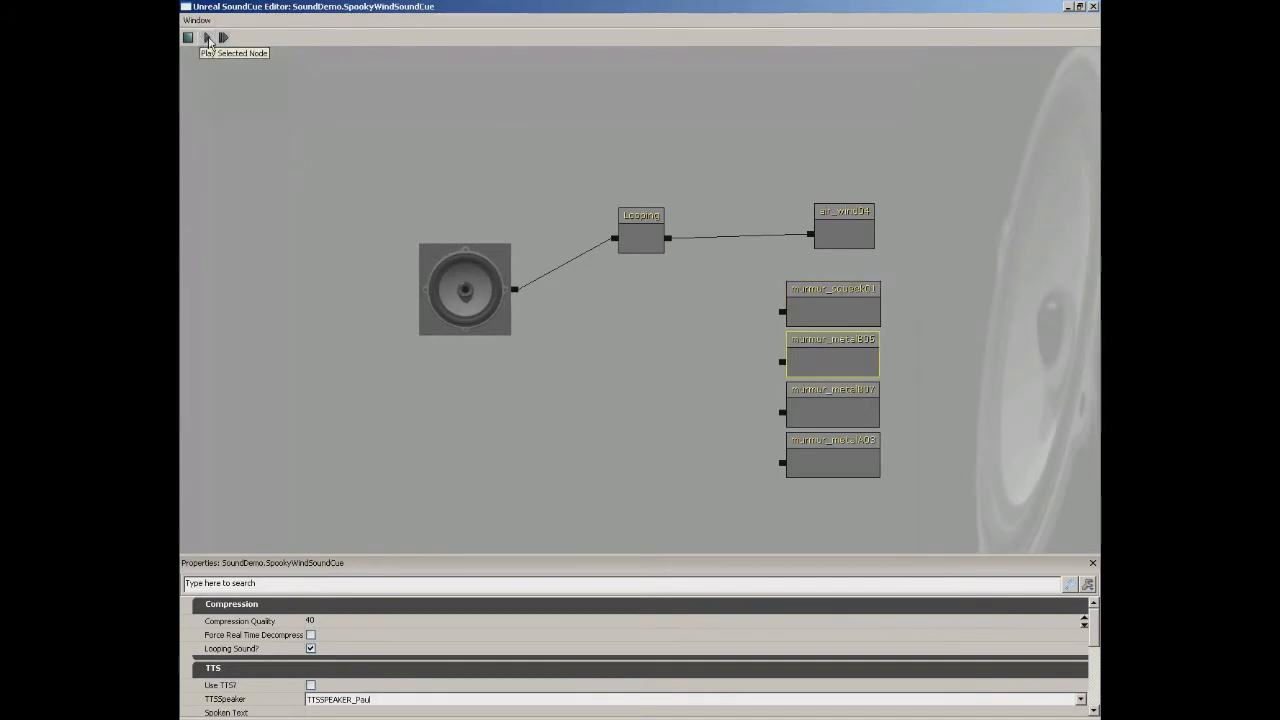
click(838, 410)
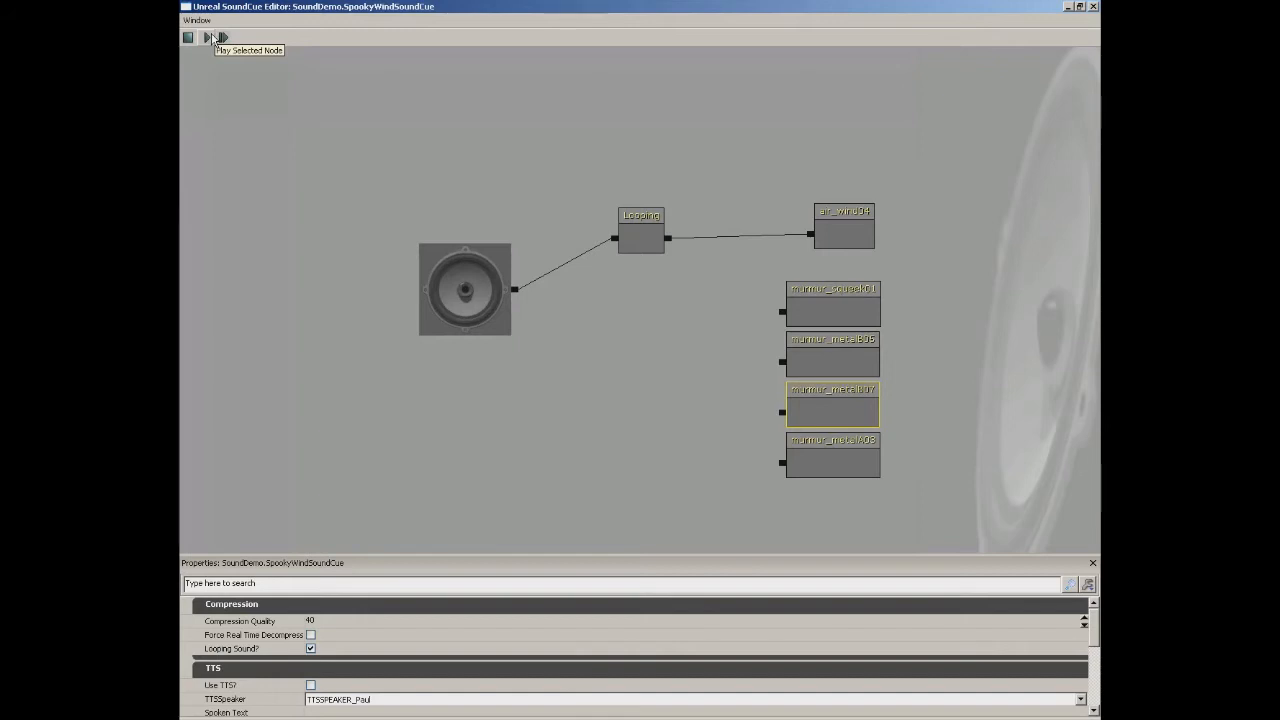
click(786, 441)
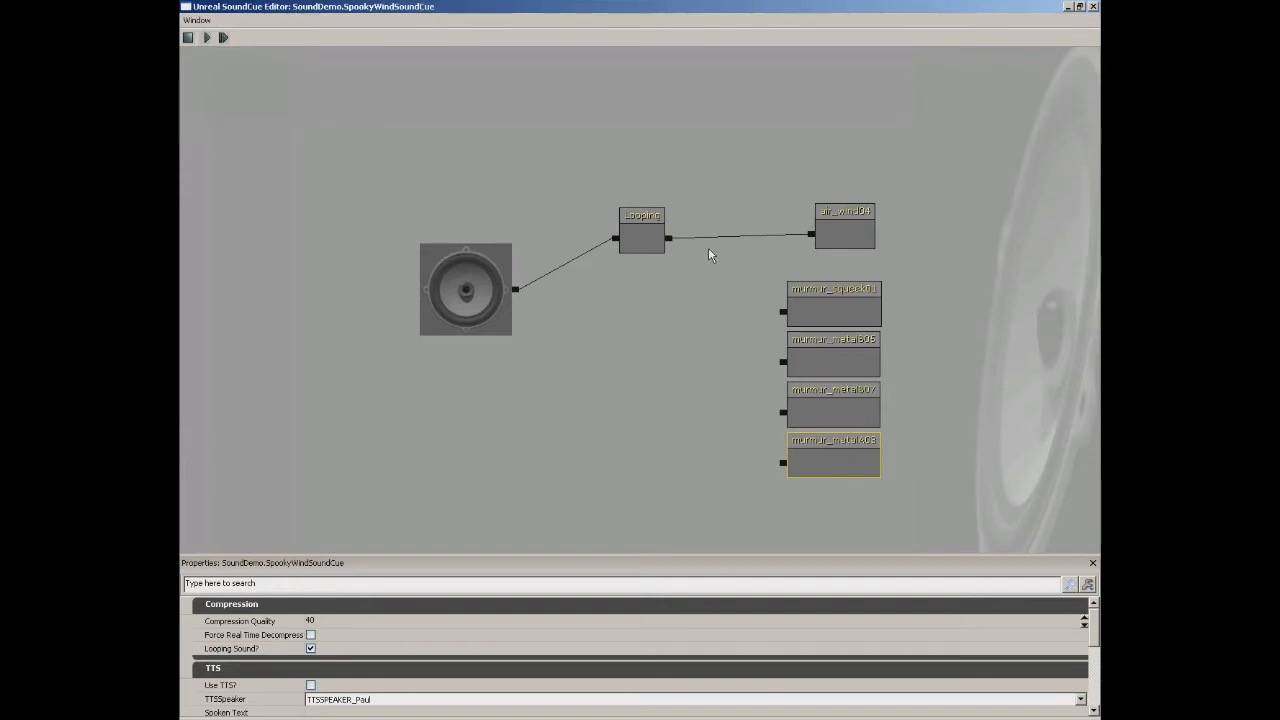
Step: Add a Random node beside the murmur waves and extend it to four inputs
right_click(697, 368)
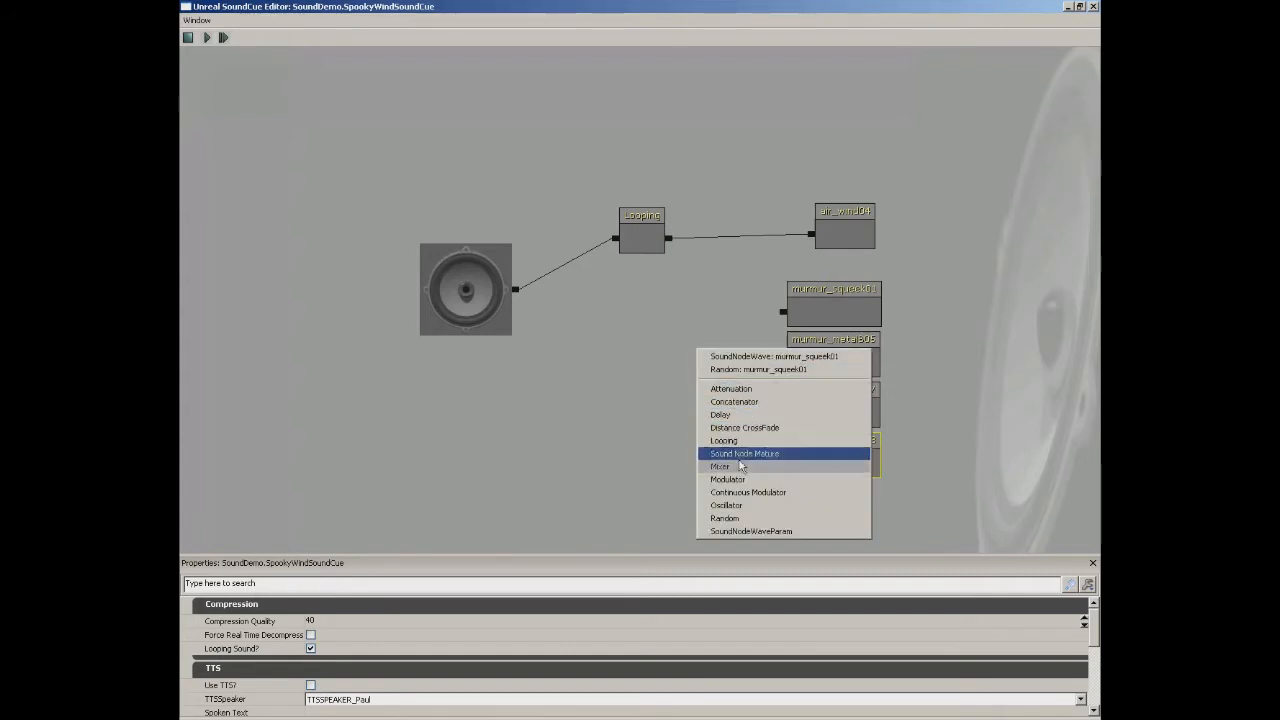
click(737, 519)
right_click(717, 373)
click(724, 381)
right_click(716, 400)
click(720, 396)
Step: Connect the Random node's four inputs to murmur_squeek01, murmur_metalB05, murmur_metalB07 and murmur_metalA03 in order
drag(720, 400, 783, 312)
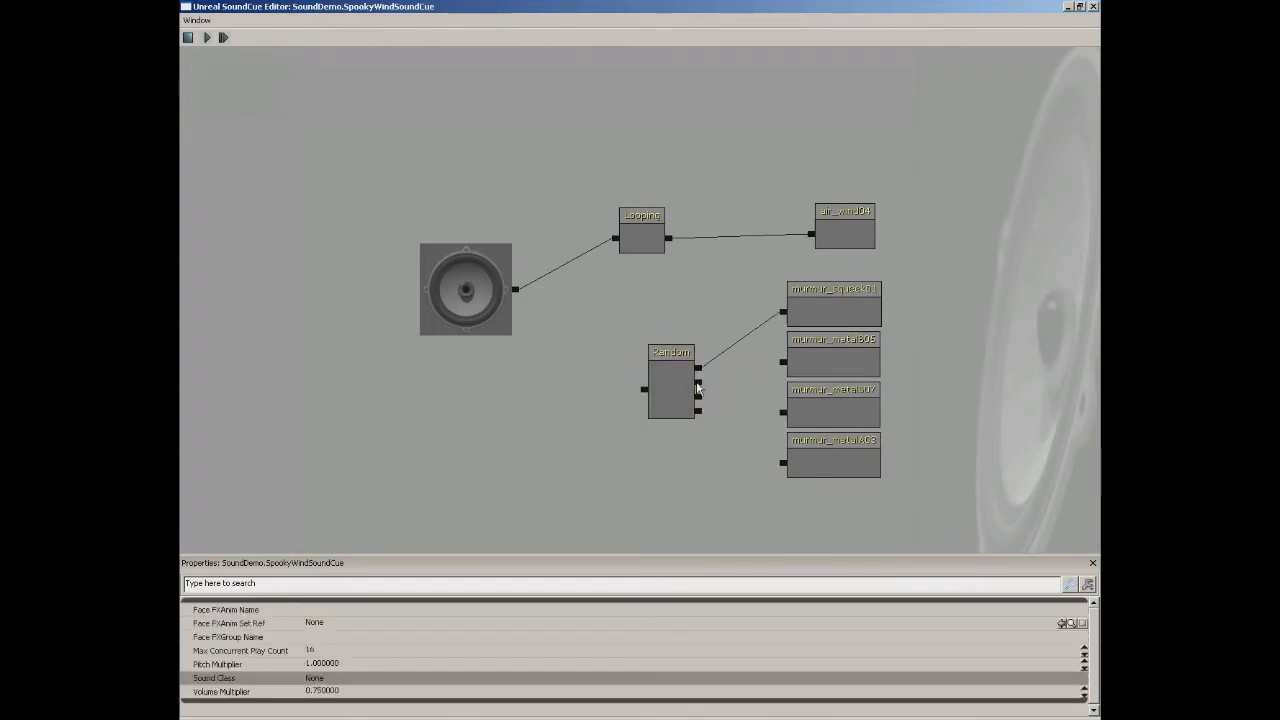
drag(698, 382, 783, 362)
drag(698, 396, 783, 412)
drag(698, 410, 783, 463)
Step: Move the Random group with its murmur waves and the Looping and air_wind04 pair farther from the speaker, leaving room between
ctrl+alt+drag(642, 282, 827, 470)
ctrl+drag(669, 389, 751, 393)
click(720, 310)
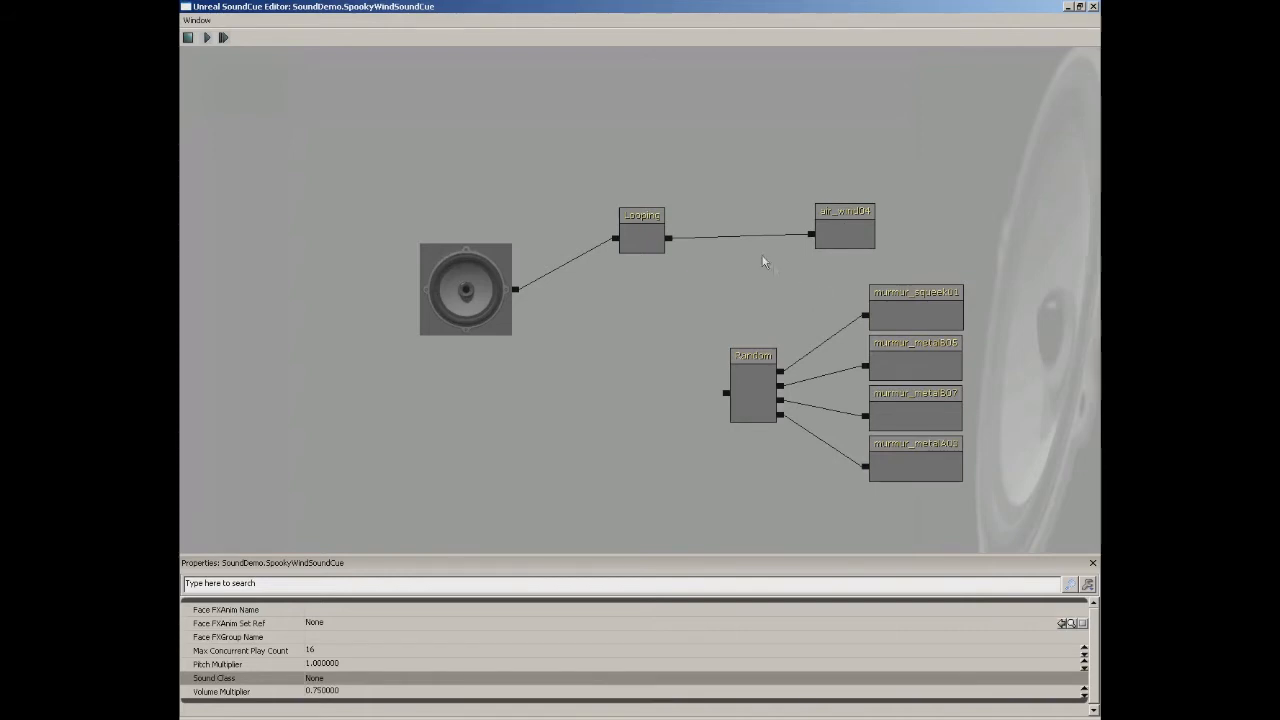
ctrl+alt+drag(613, 167, 855, 268)
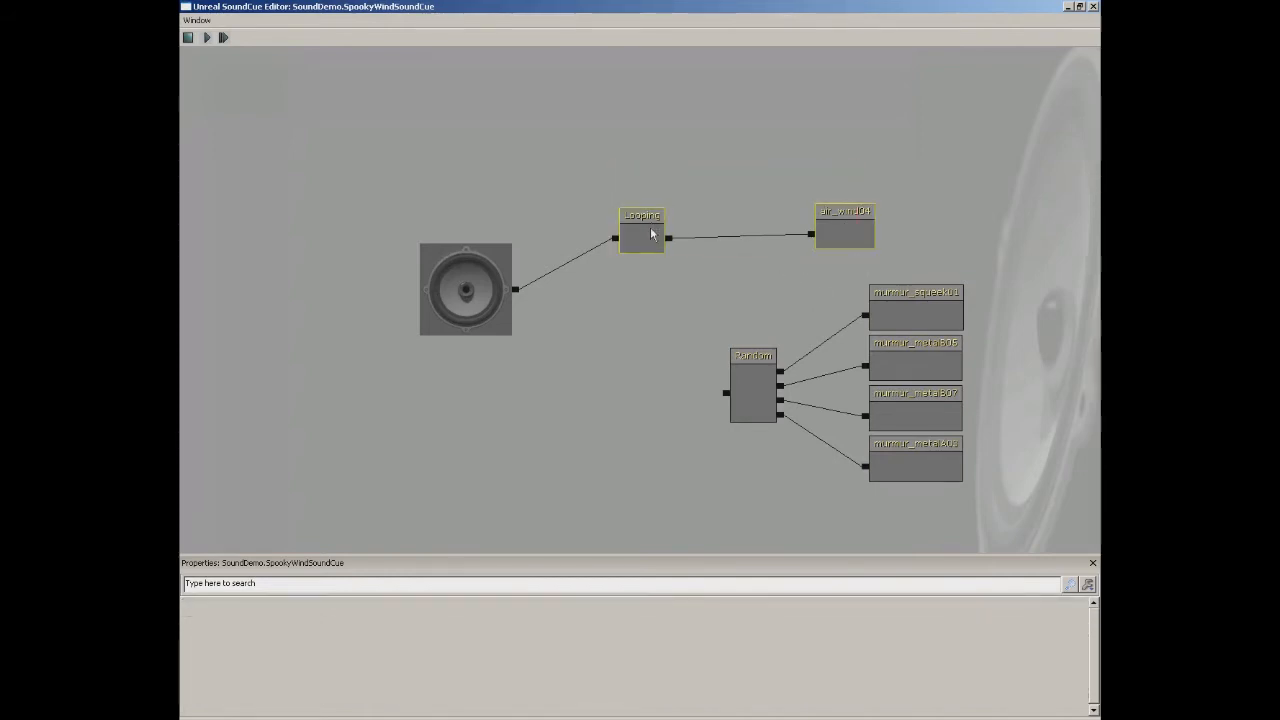
ctrl+drag(645, 225, 740, 222)
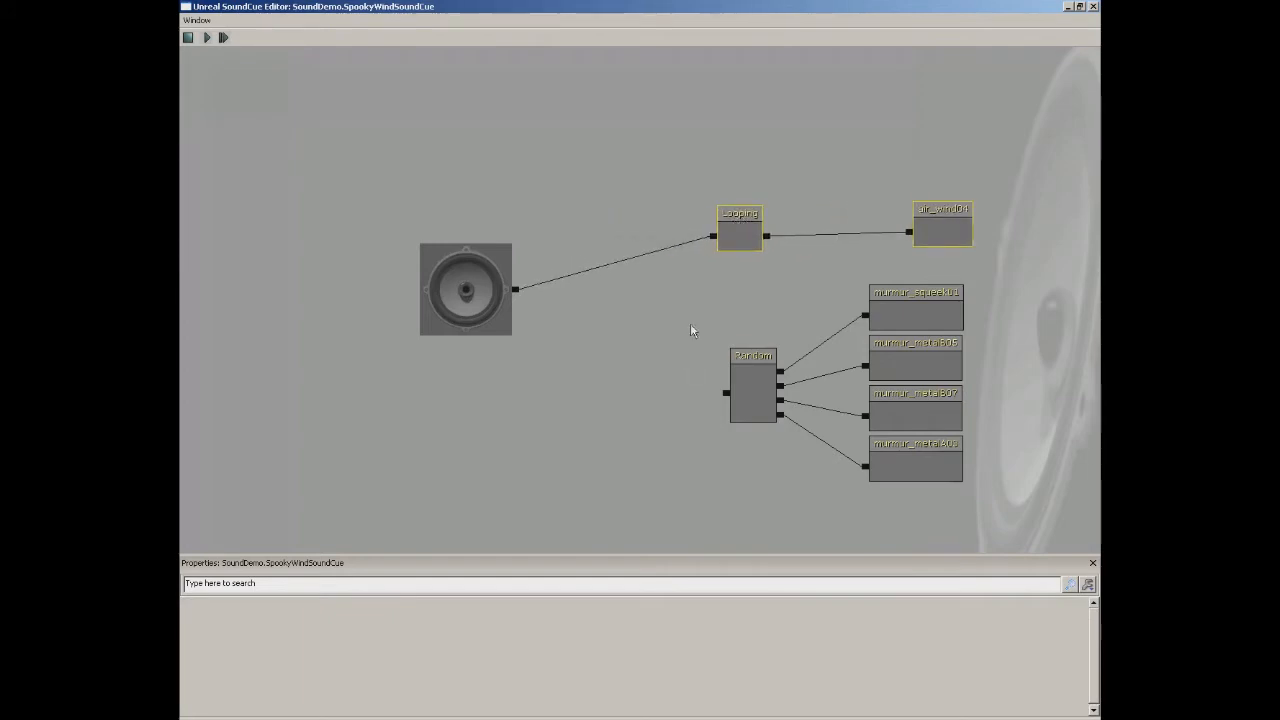
click(824, 202)
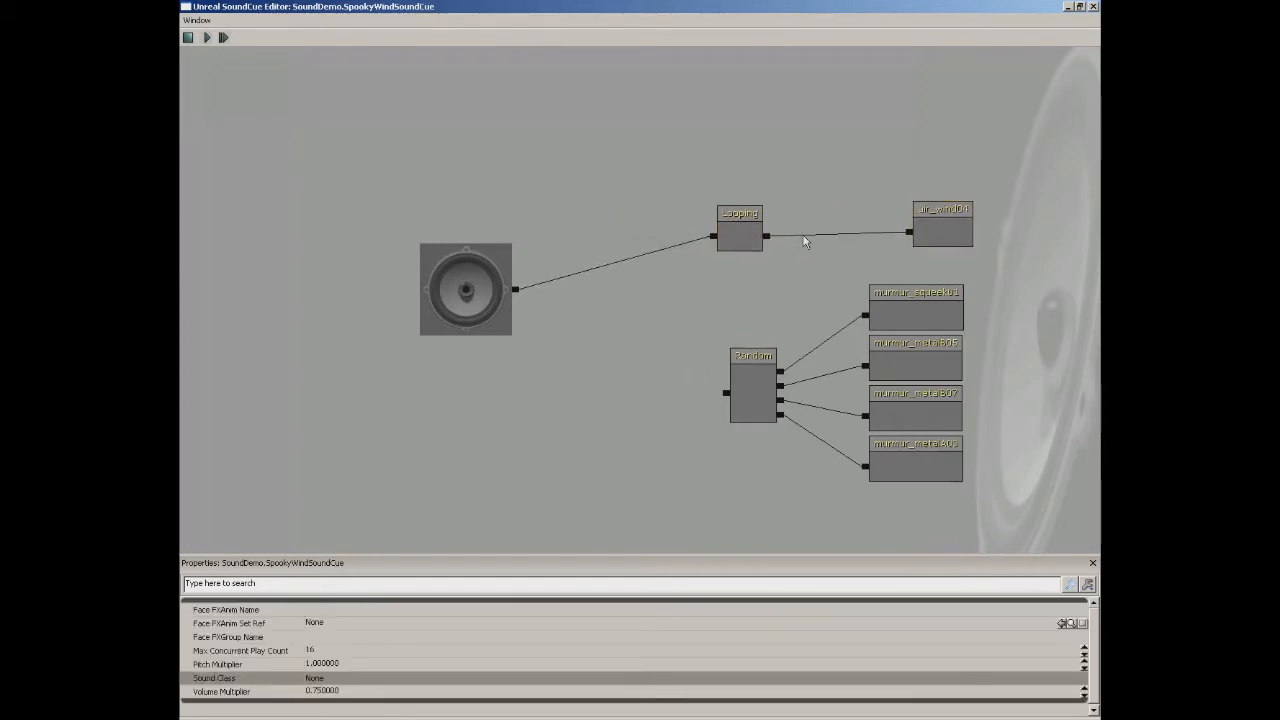
click(745, 238)
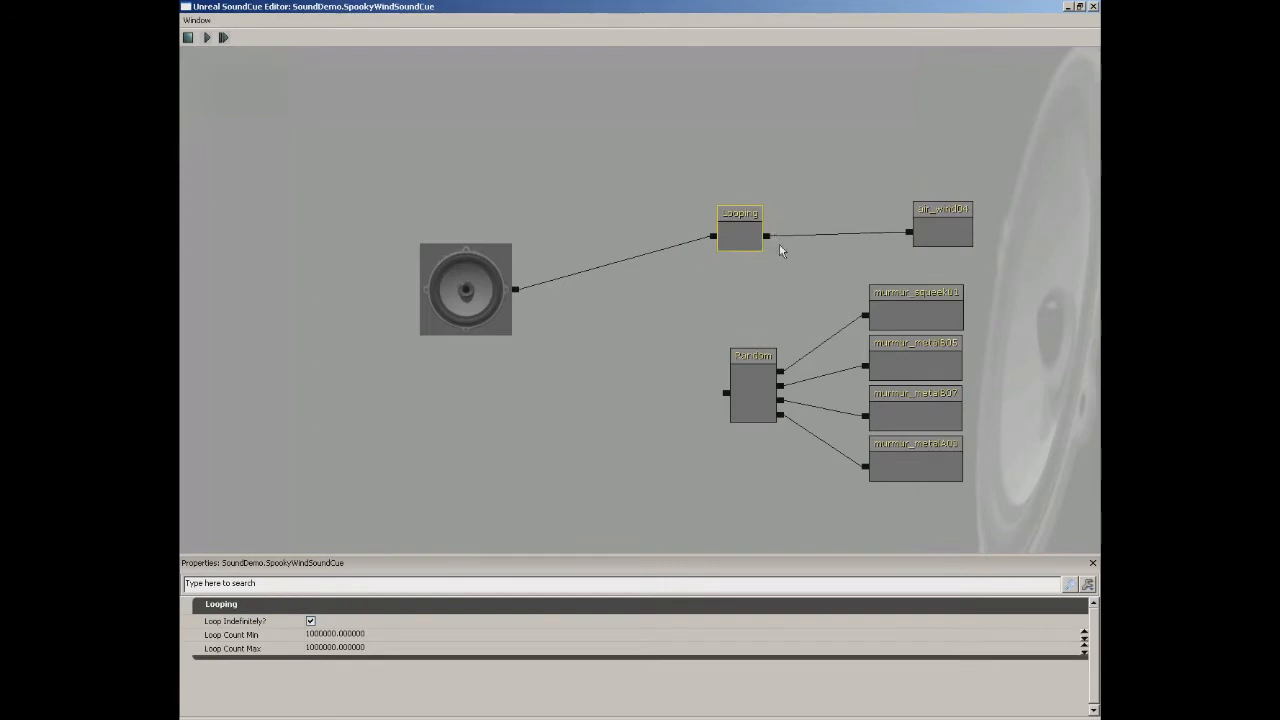
mouse_move(742, 221)
mouse_down()
mouse_move(716, 207)
mouse_move(779, 187)
mouse_move(753, 210)
mouse_up()
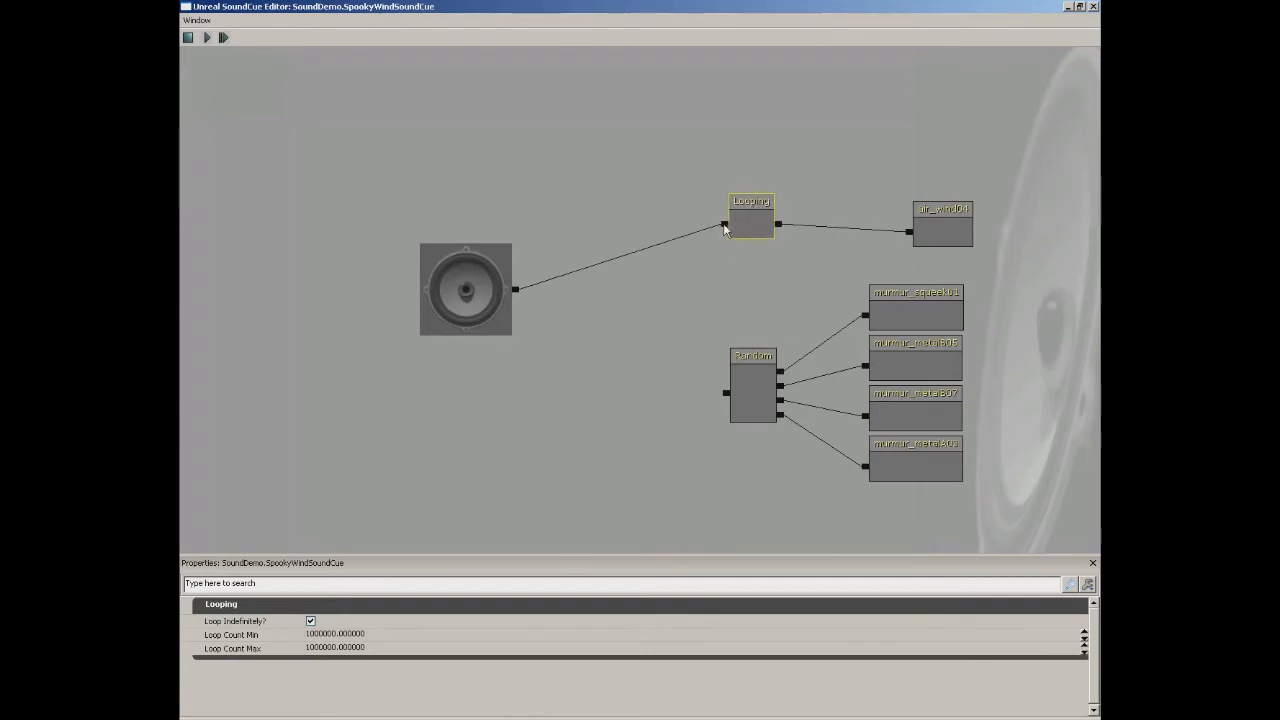
Step: Disconnect the Looping node from the speaker and add a Mixer that feeds both the Looping and Random nodes into the speaker
ctrl+alt+drag(660, 130, 971, 263)
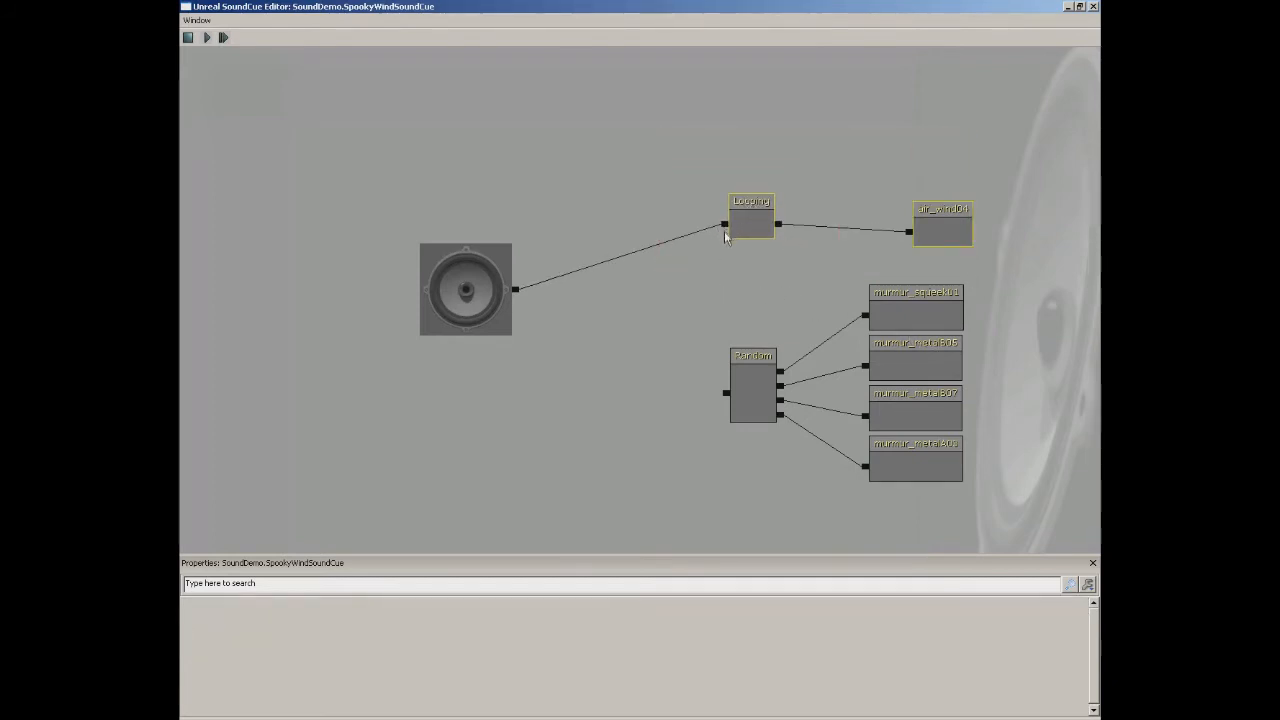
click(719, 228)
alt+click(719, 228)
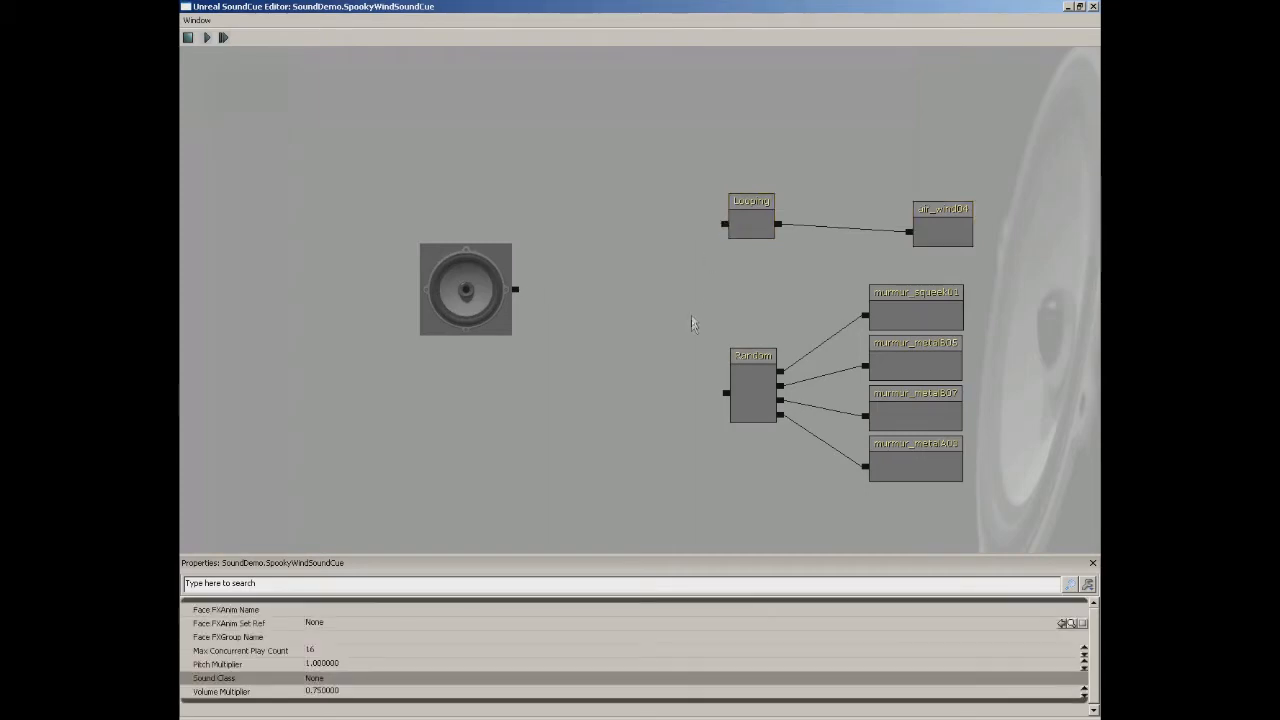
right_click(620, 303)
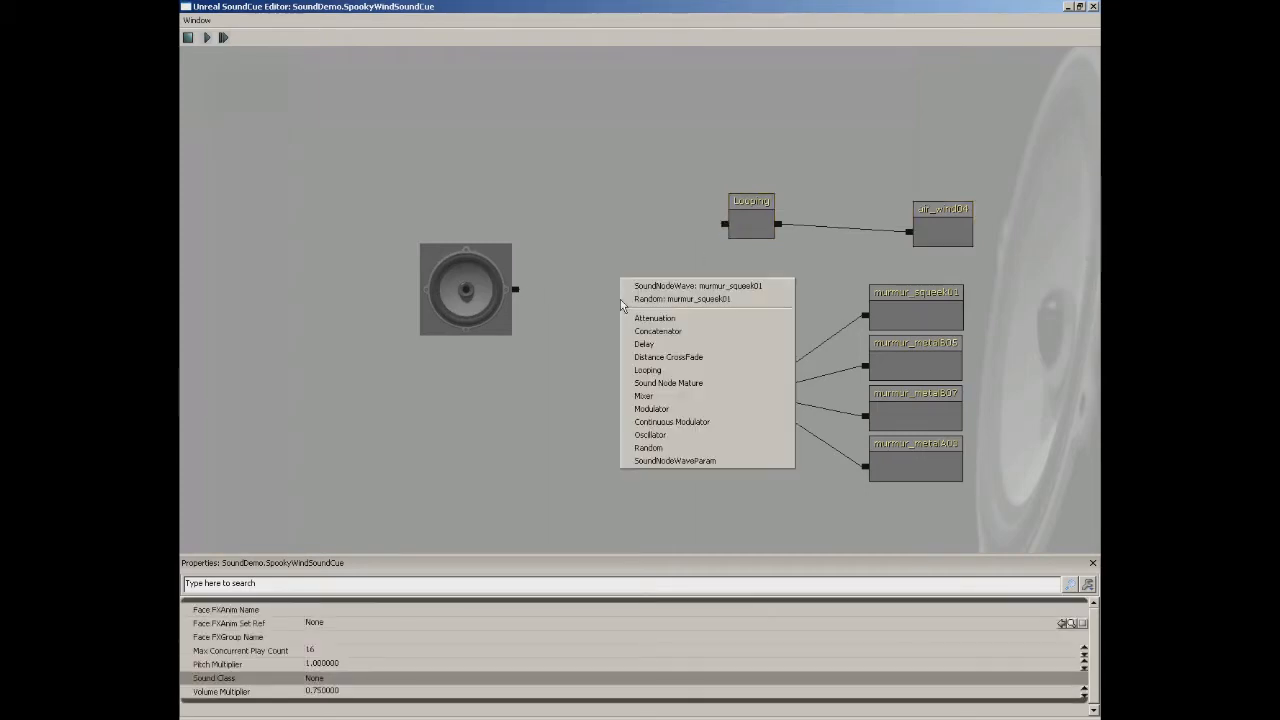
click(672, 390)
drag(649, 332, 724, 224)
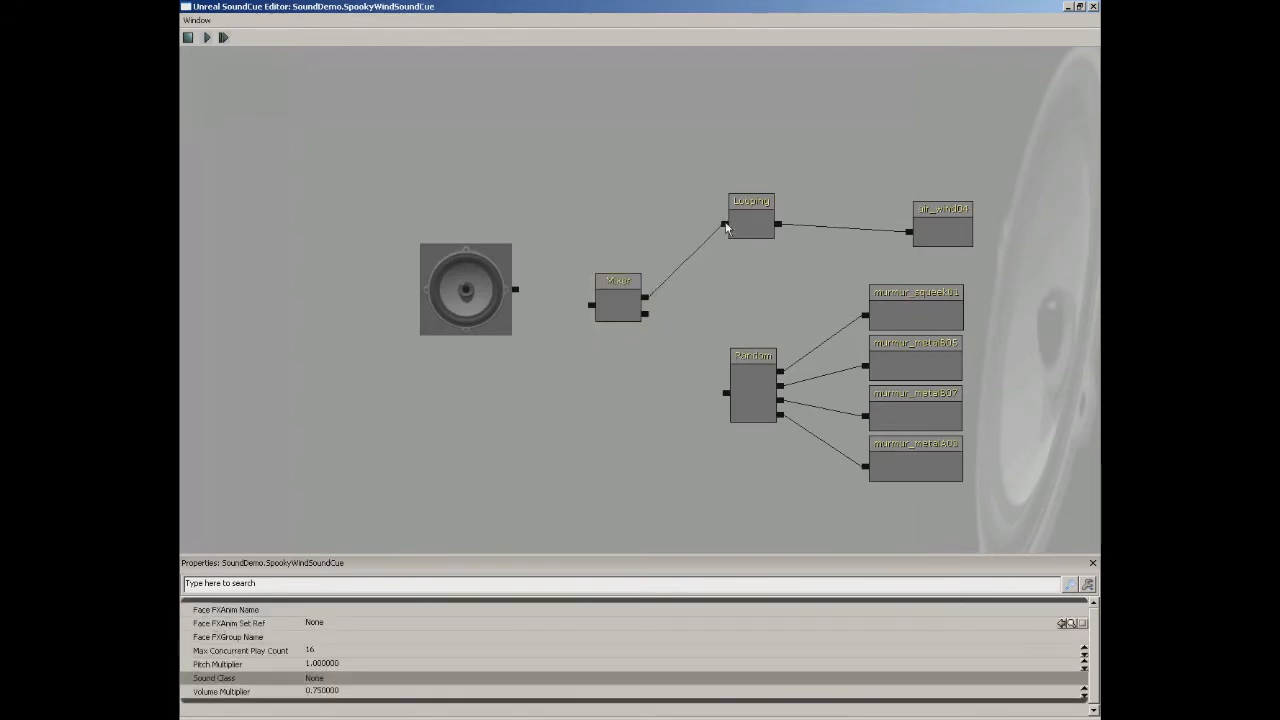
drag(645, 313, 726, 393)
drag(591, 305, 515, 289)
Step: Move the Random node and its murmur waves farther from the Mixer and insert a second Looping node between Mixer and Random
drag(753, 275, 920, 491)
drag(749, 376, 852, 378)
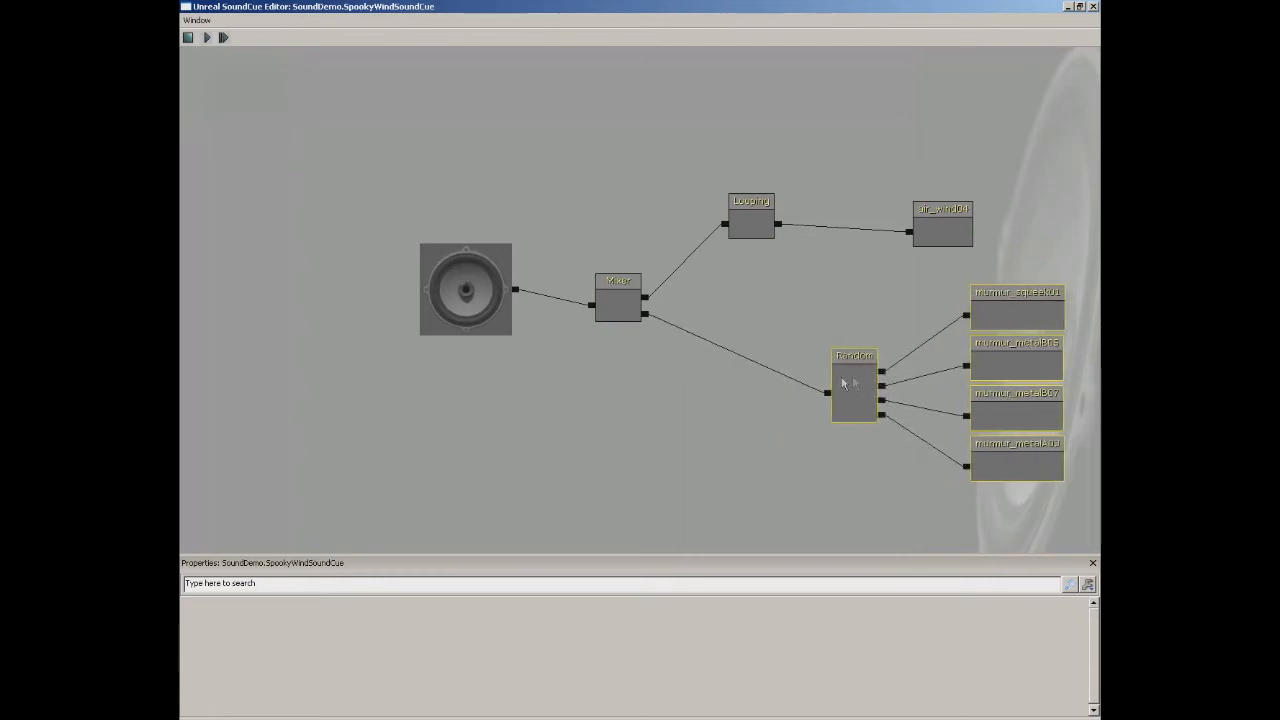
right_click(708, 377)
click(750, 446)
drag(827, 394, 750, 405)
drag(672, 374, 645, 315)
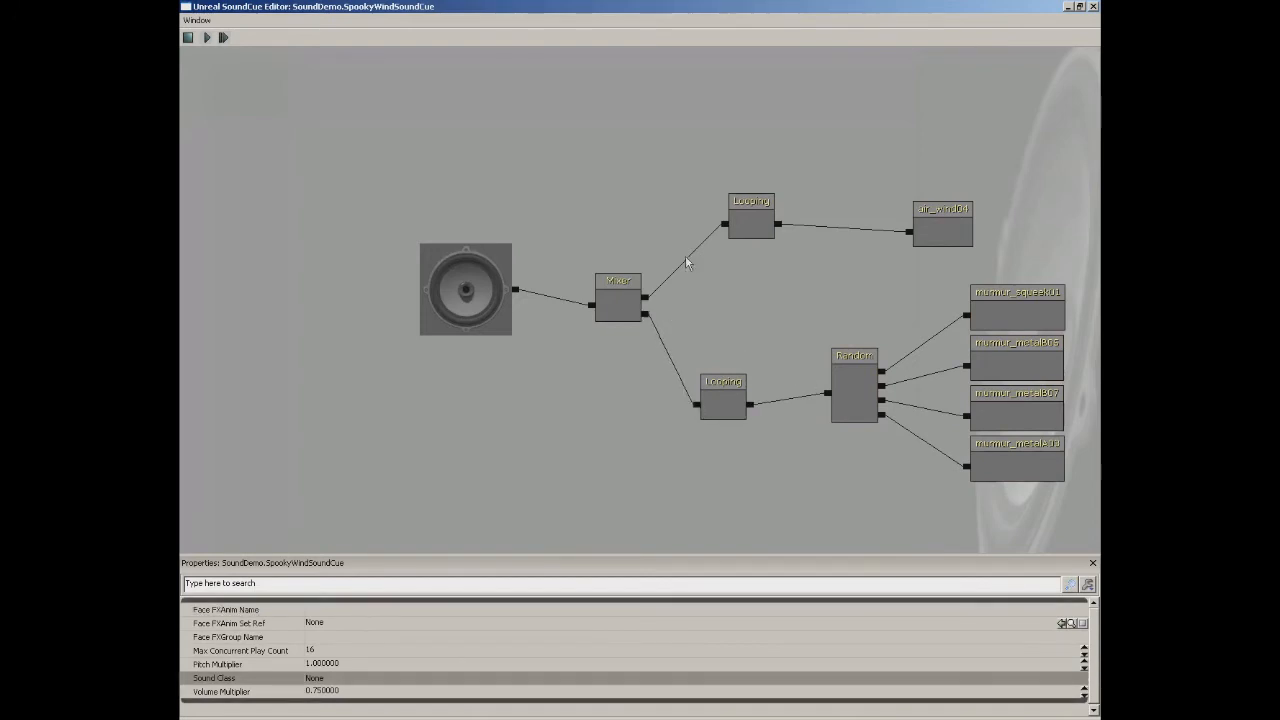
Step: Shift the lower Looping node closer to the Mixer and add a Delay node below the link to Random
click(718, 405)
drag(718, 405, 721, 391)
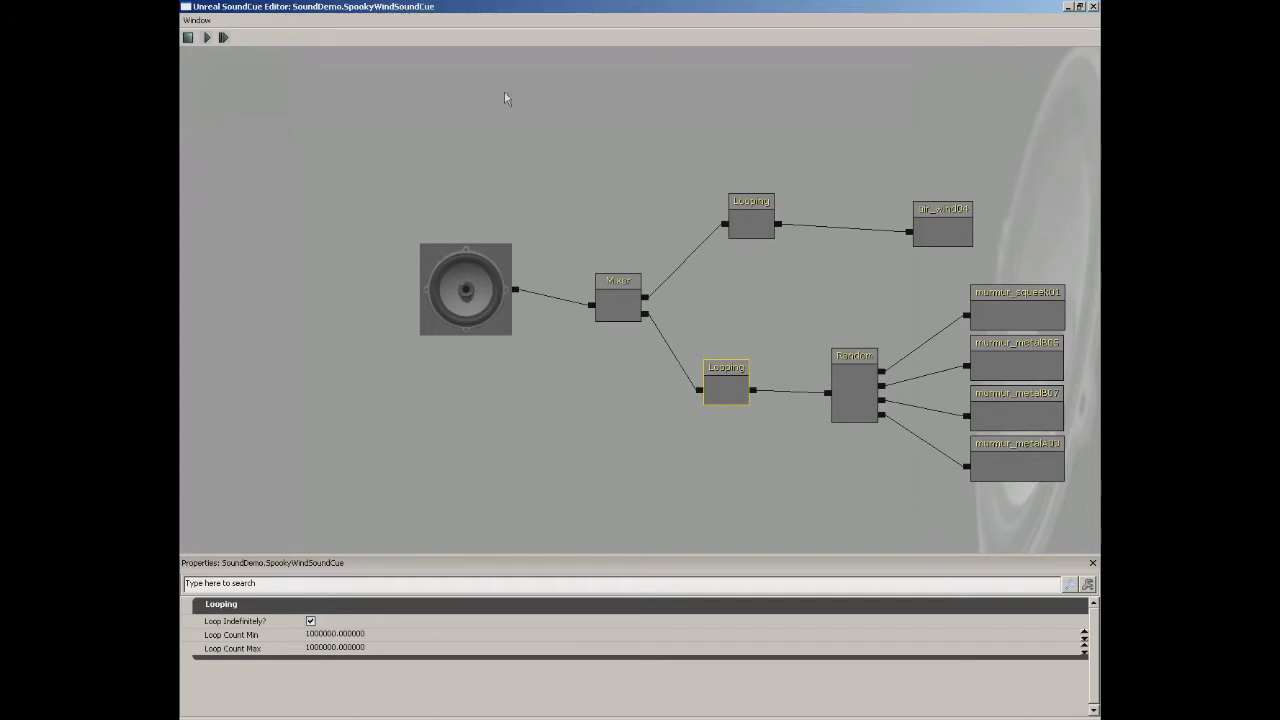
drag(727, 382, 682, 384)
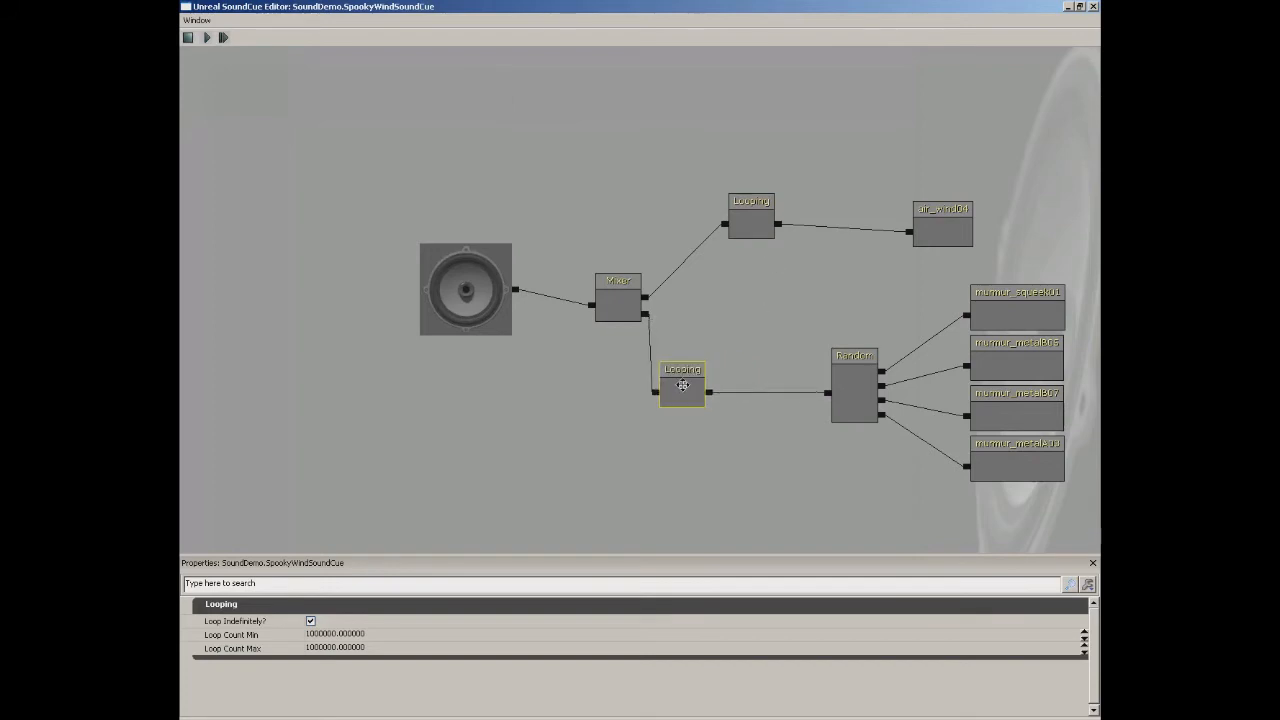
right_click(752, 416)
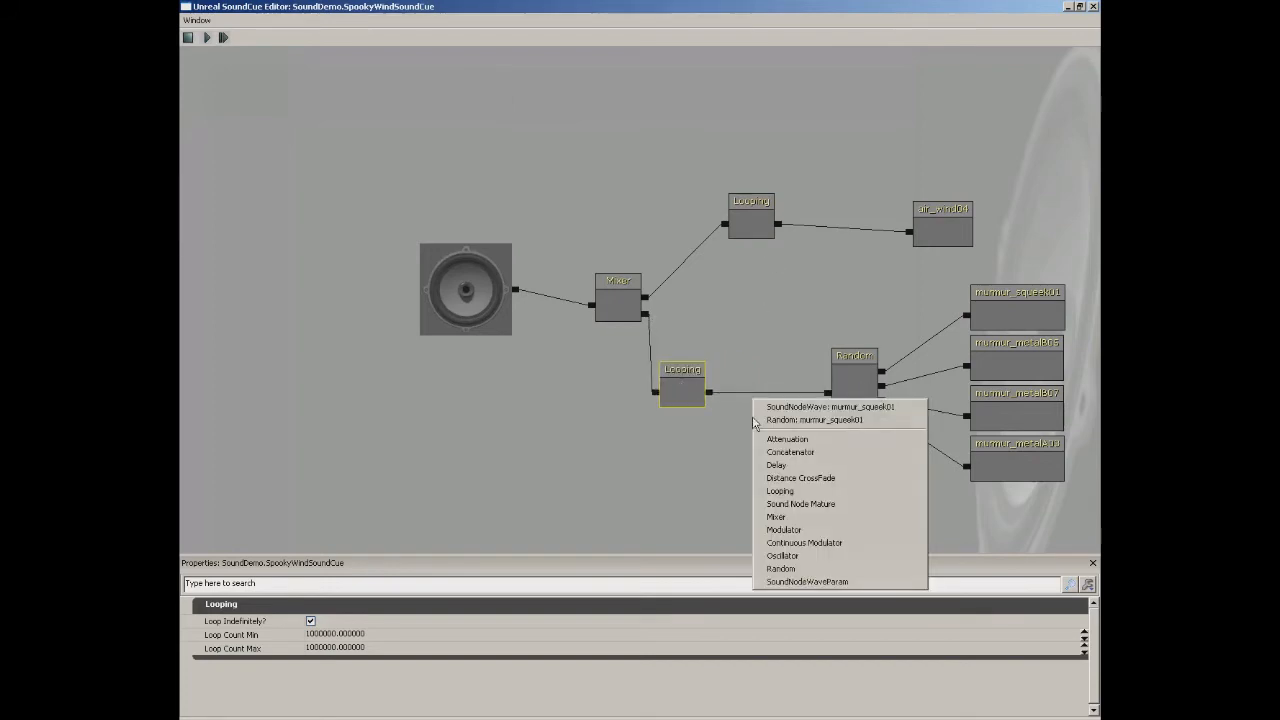
click(780, 449)
click(775, 445)
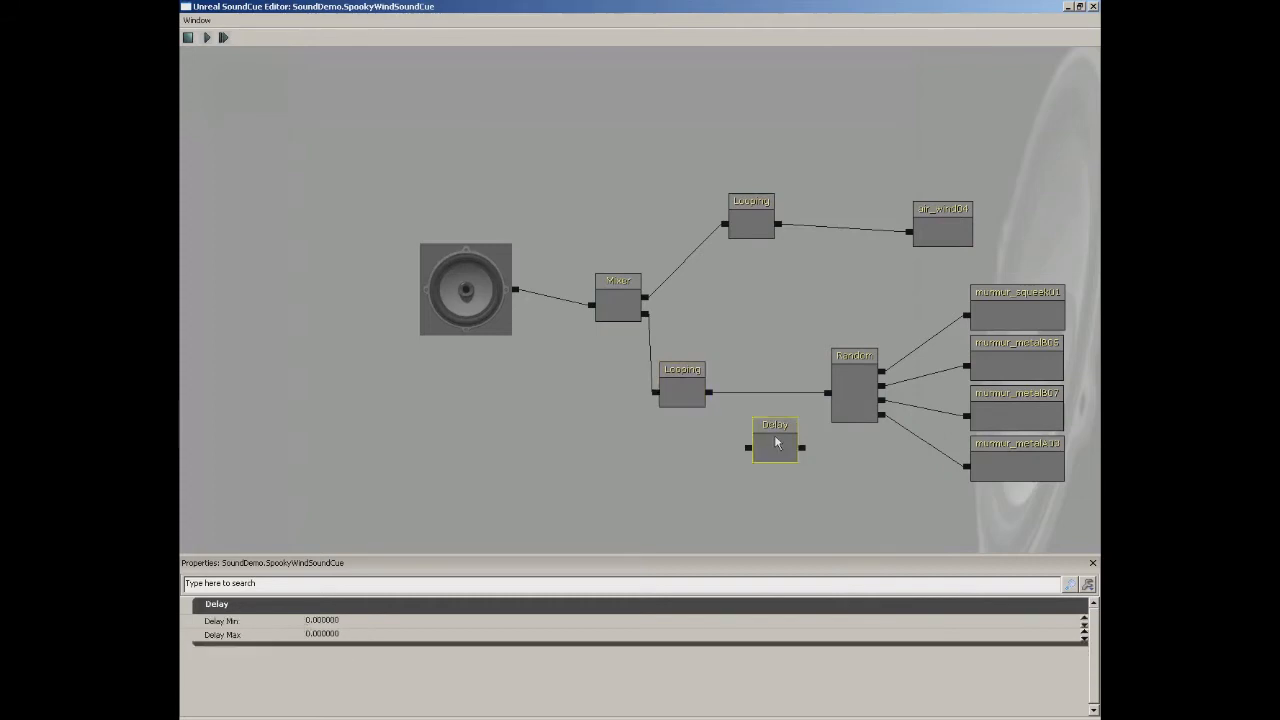
Step: Set the Delay node's Delay Min to 3 and Delay Max to 6
click(322, 620)
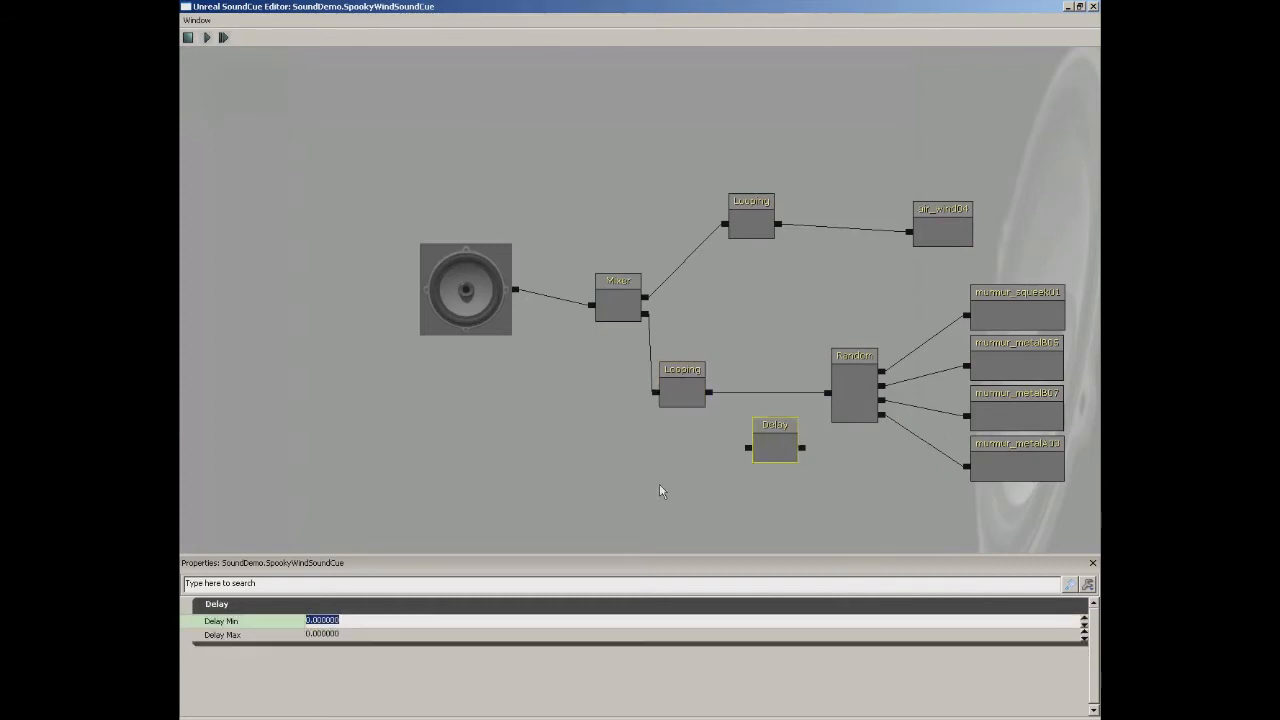
text(5)
key(Tab)
key(shift+Tab)
text(3)
key(Tab)
text(0)
key(shift+Tab)
Step: Insert the Delay node between the lower Looping node and the Random node, and play the cue
drag(802, 447, 826, 397)
drag(748, 447, 729, 393)
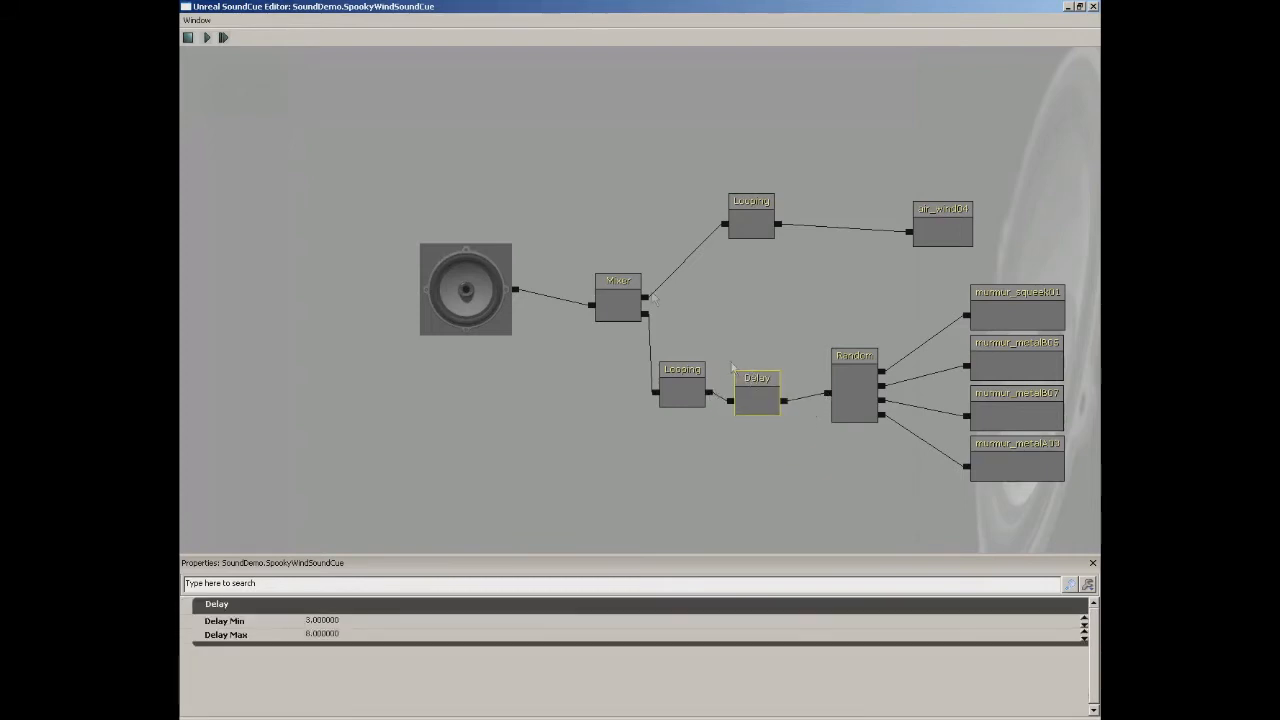
click(223, 37)
Step: Set the Mixer's input volumes to 0.5 for the wind branch and 2 for the murmur branch
click(620, 300)
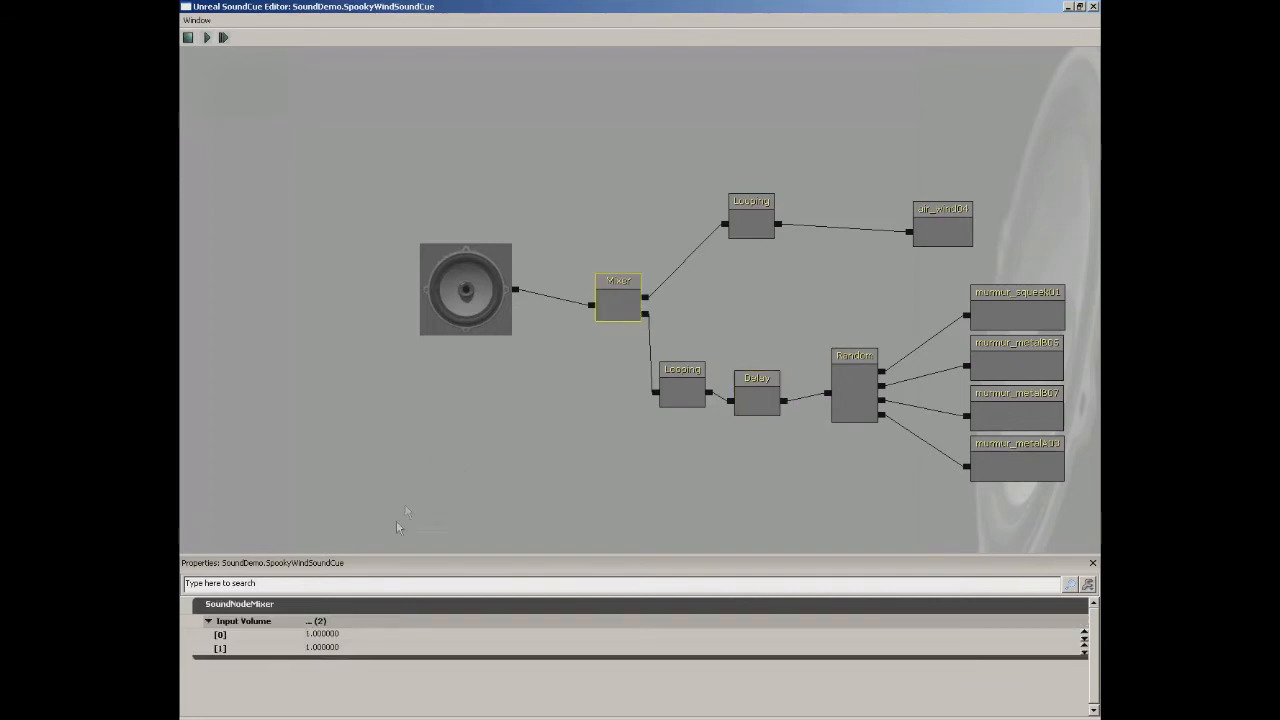
click(332, 636)
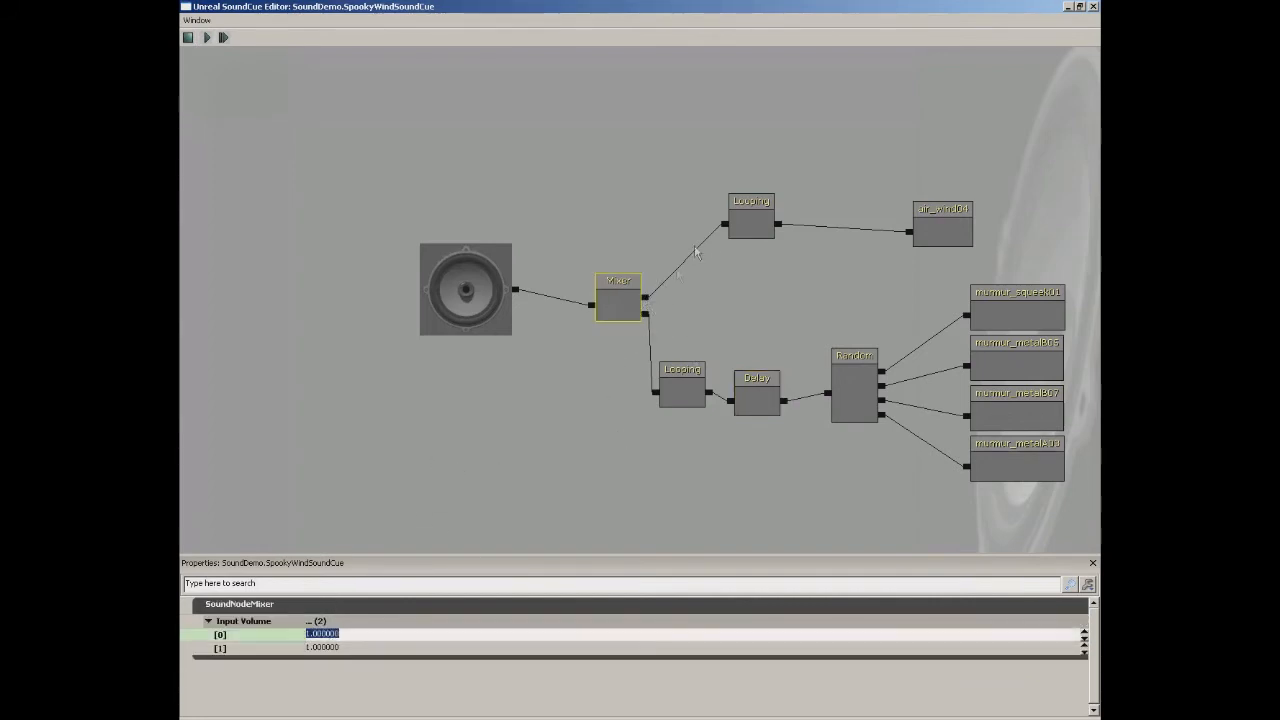
text(0.5)
key(Return)
click(318, 647)
text(2)
key(Return)
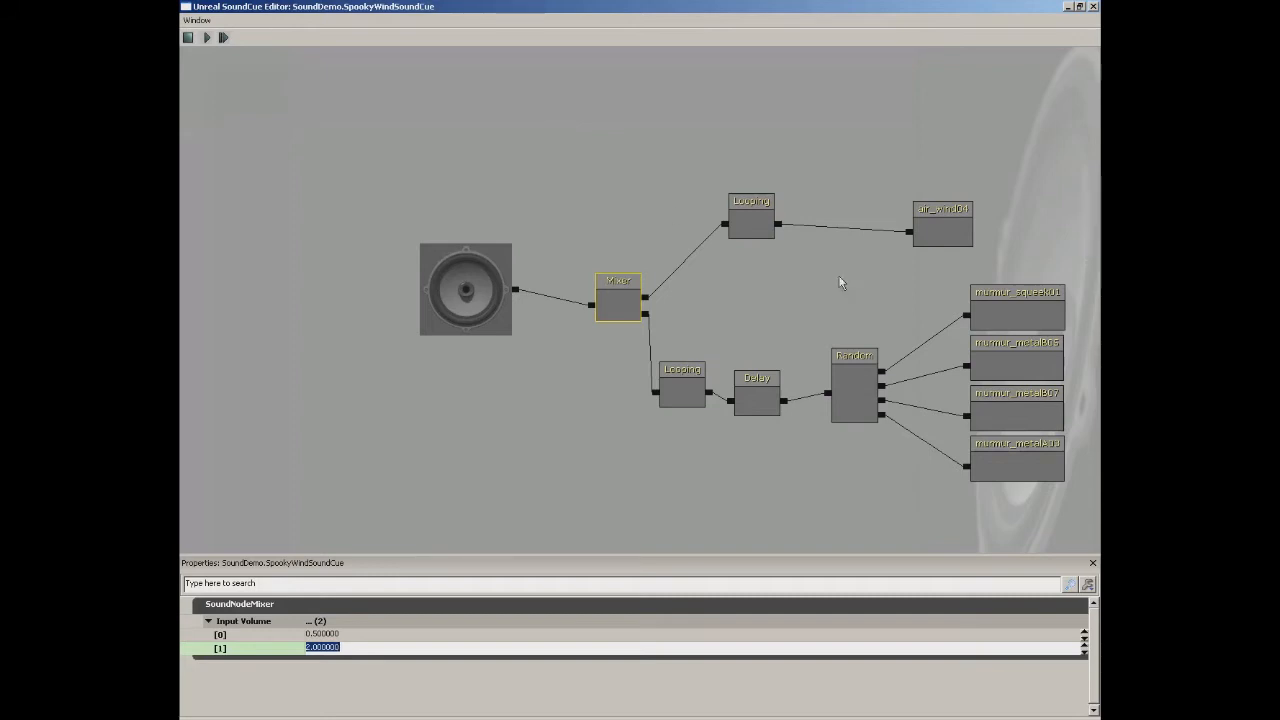
Step: Make room before the Random group and insert a Modulator node between the Delay and Random nodes
ctrl+alt+drag(840, 276, 1005, 479)
drag(877, 454, 722, 434)
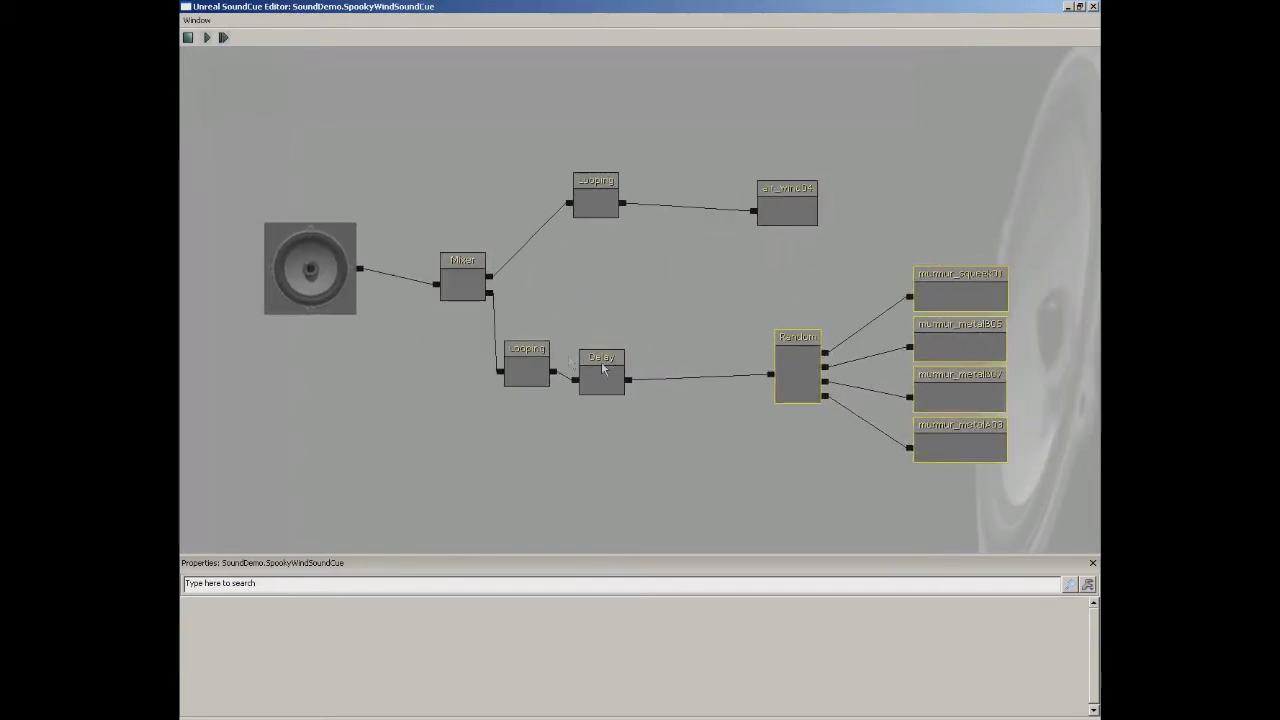
right_click(685, 342)
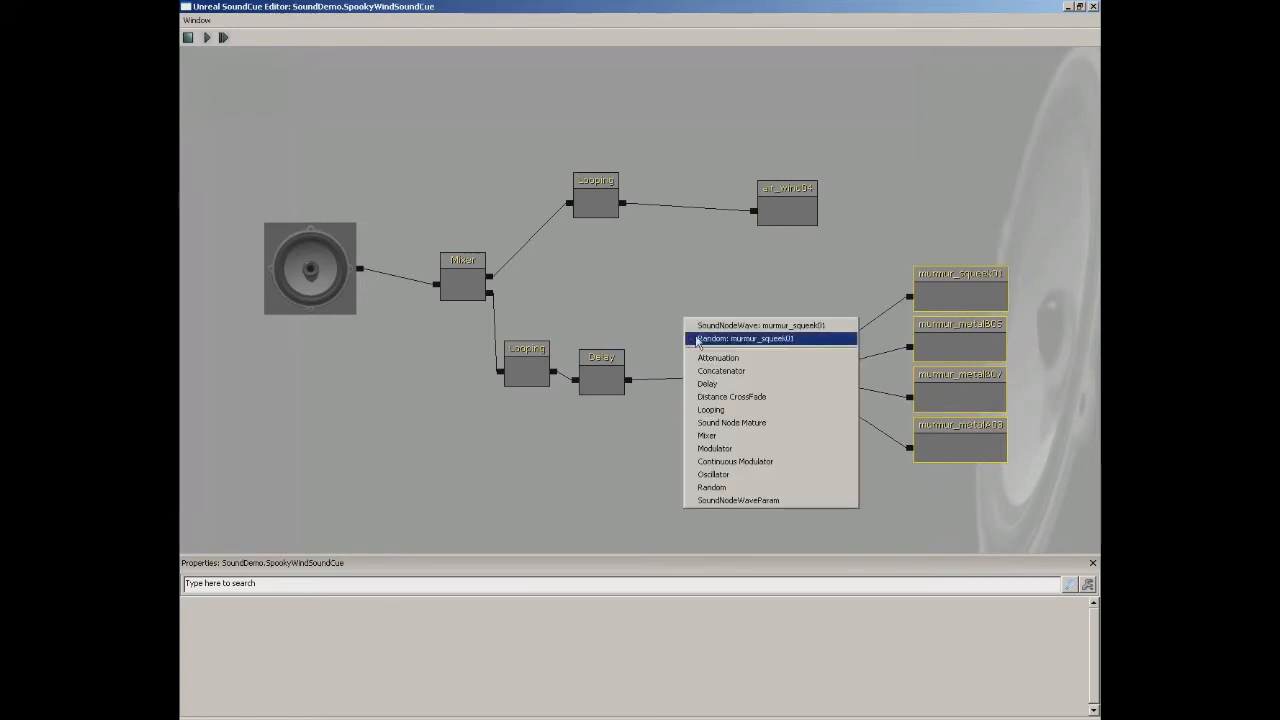
click(714, 448)
click(707, 353)
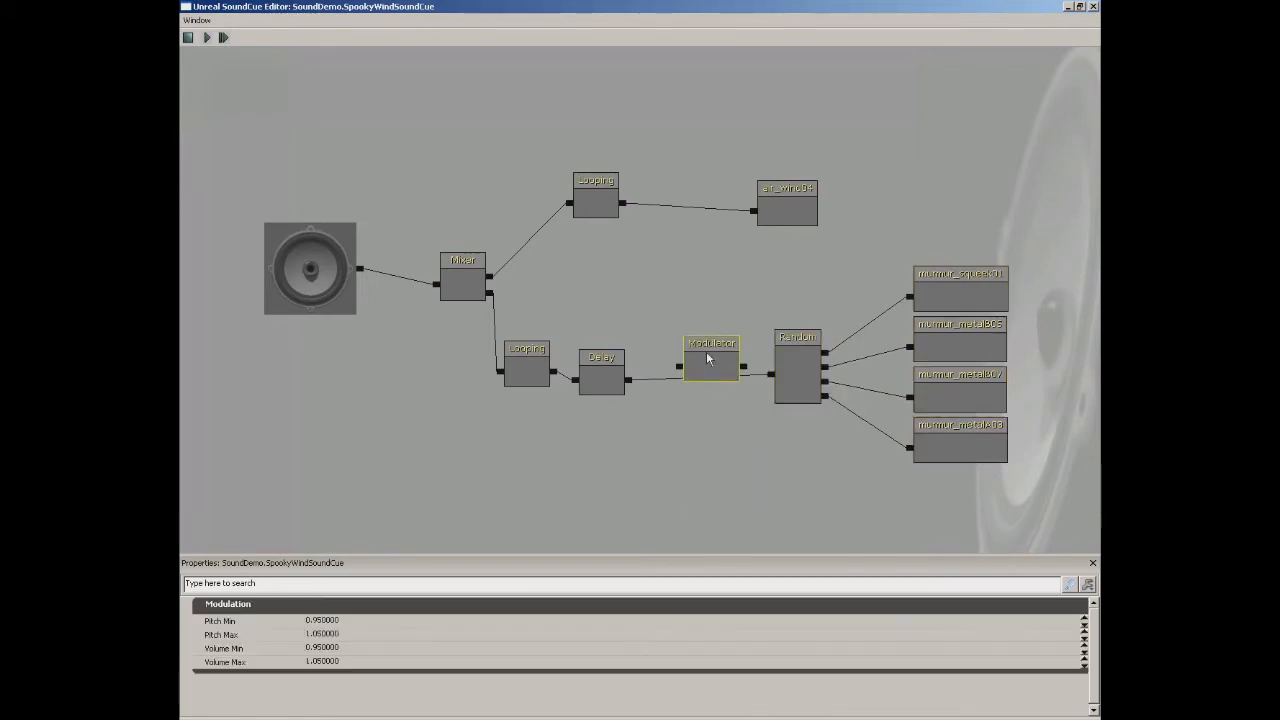
ctrl+drag(705, 350, 687, 327)
drag(770, 374, 631, 387)
ctrl+drag(680, 351, 671, 391)
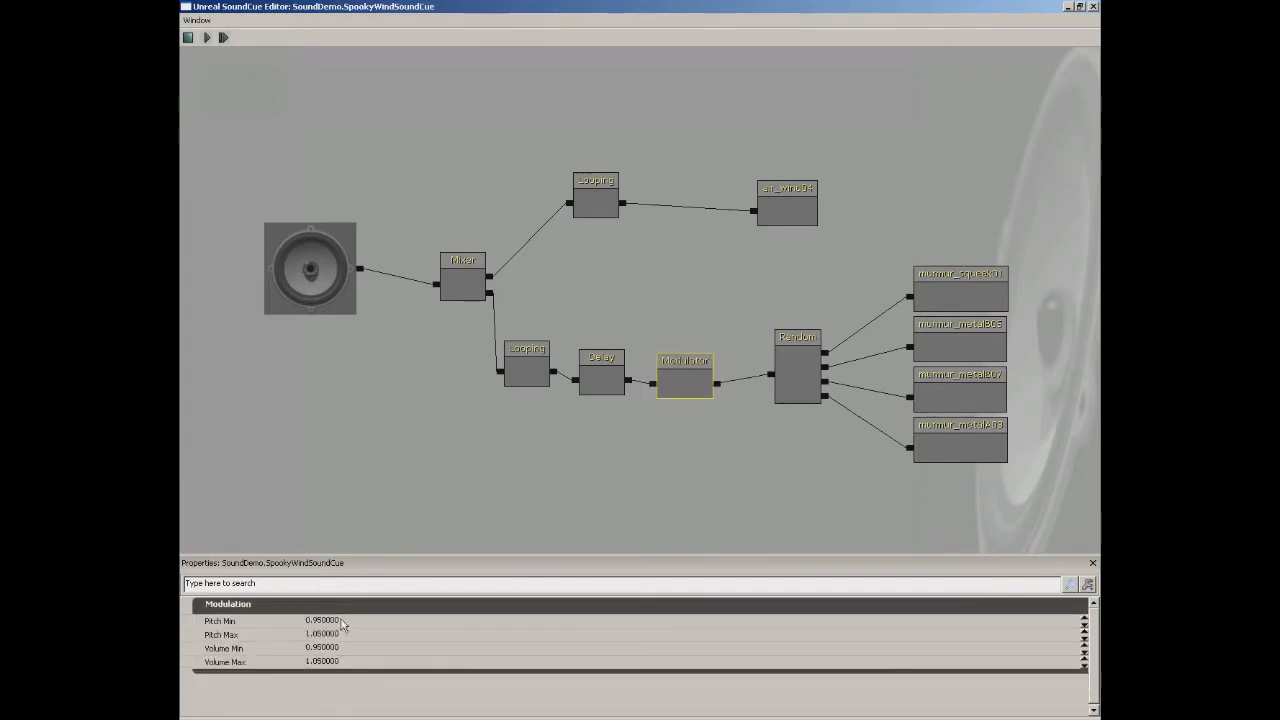
Step: Set the Modulator's pitch range to 0.7 minimum and 1.3 maximum, and its volume range to 0.8 minimum and 1.2 maximum
click(346, 621)
text(.5)
key(Tab)
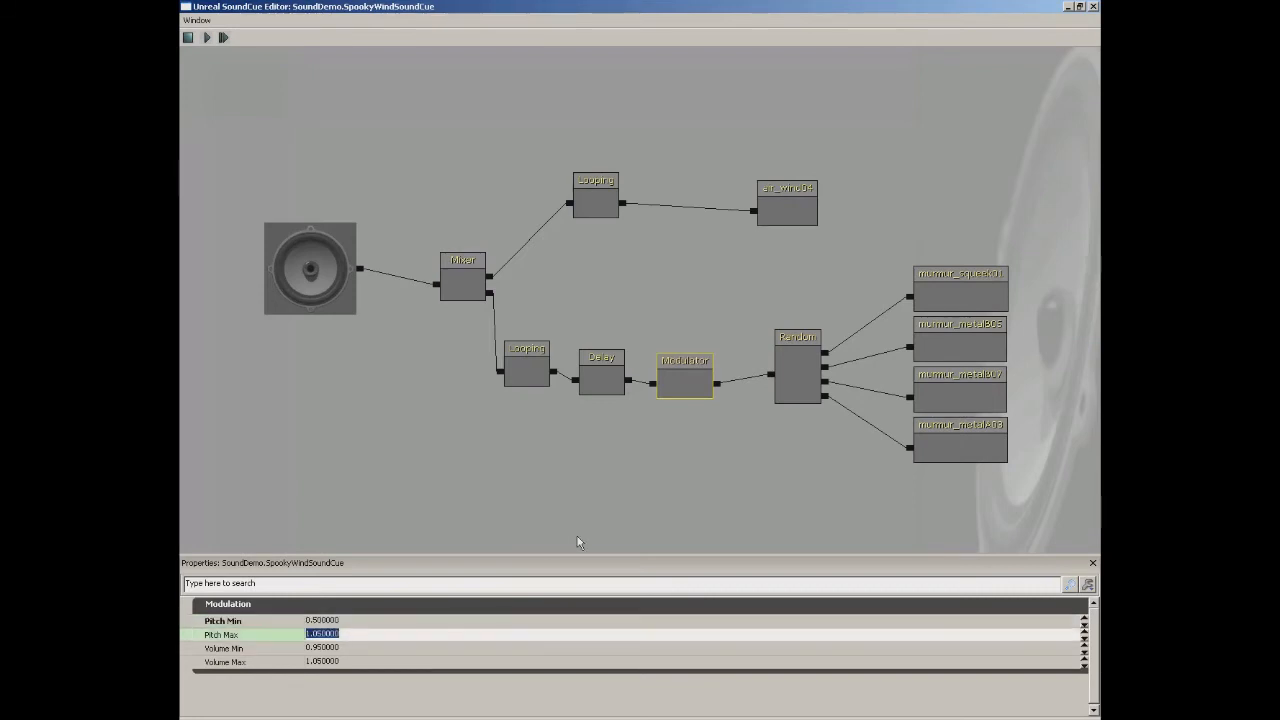
key(shift+Tab)
text(0.7)
key(Tab)
text(1.3)
key(Tab)
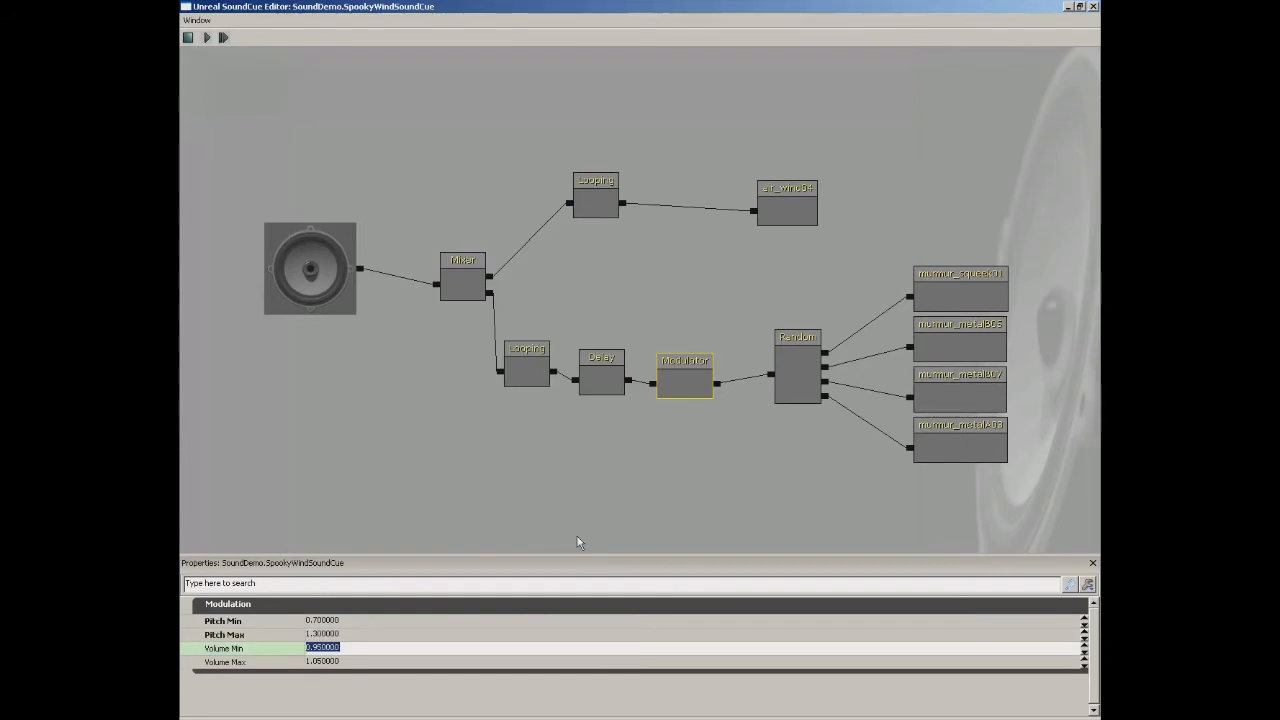
text(.8)
key(Tab)
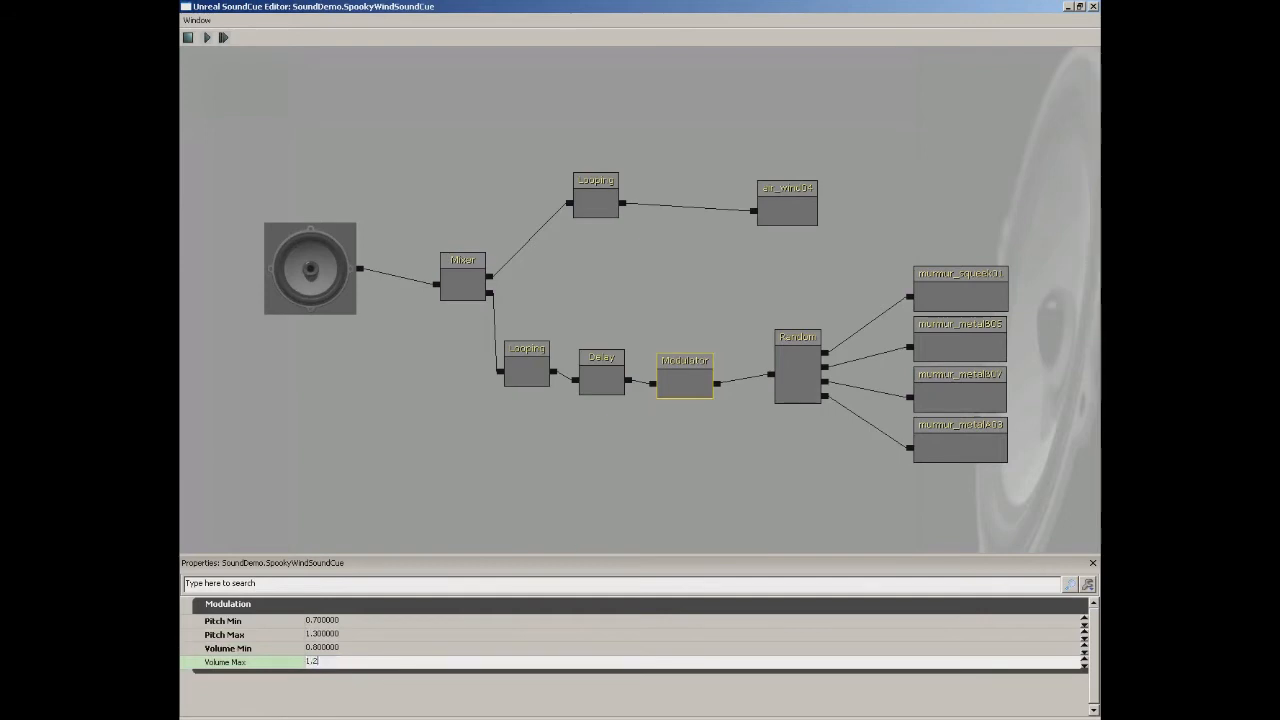
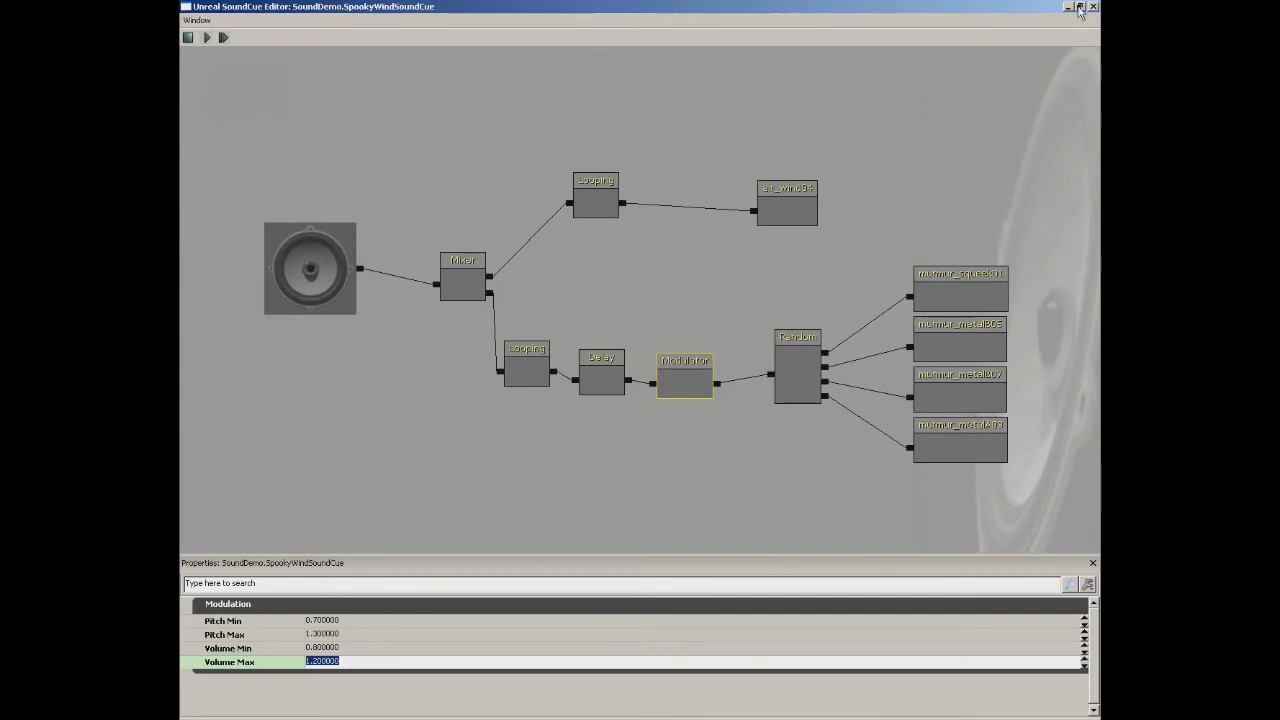
Step: Close the cue editor, show all assets of the SoundDemo package without search filters, and save the package
click(1093, 7)
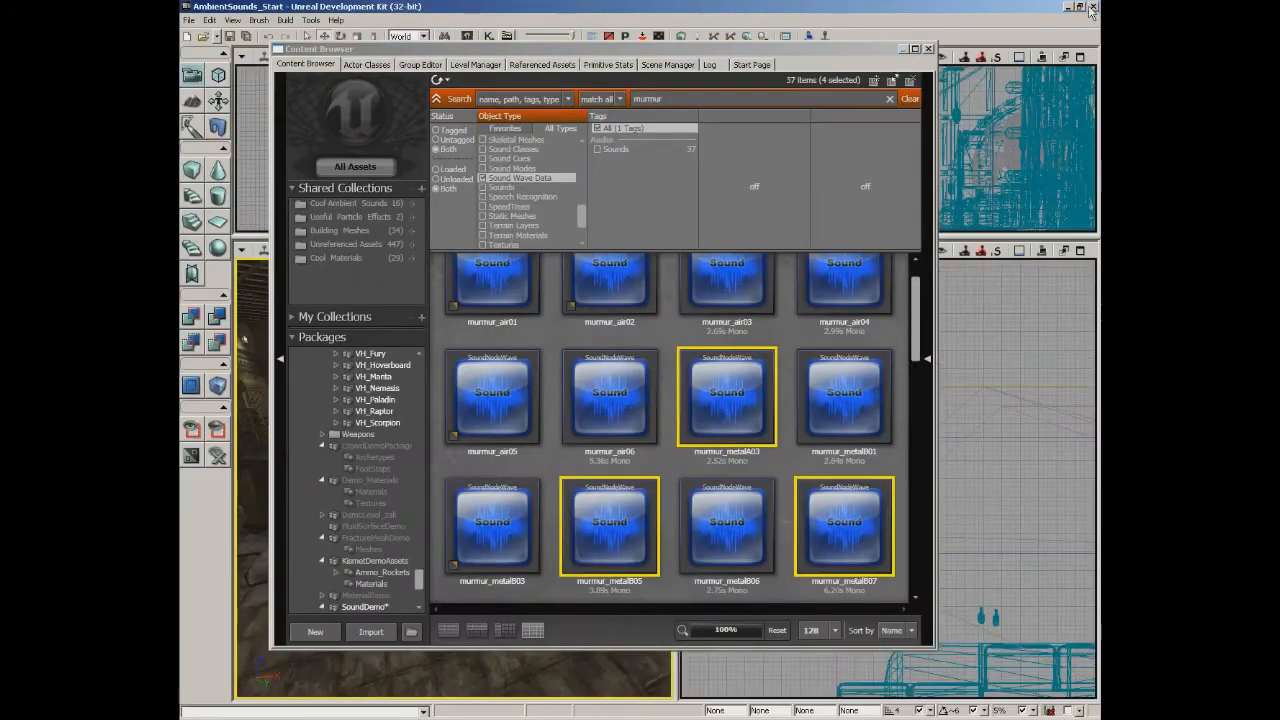
click(365, 606)
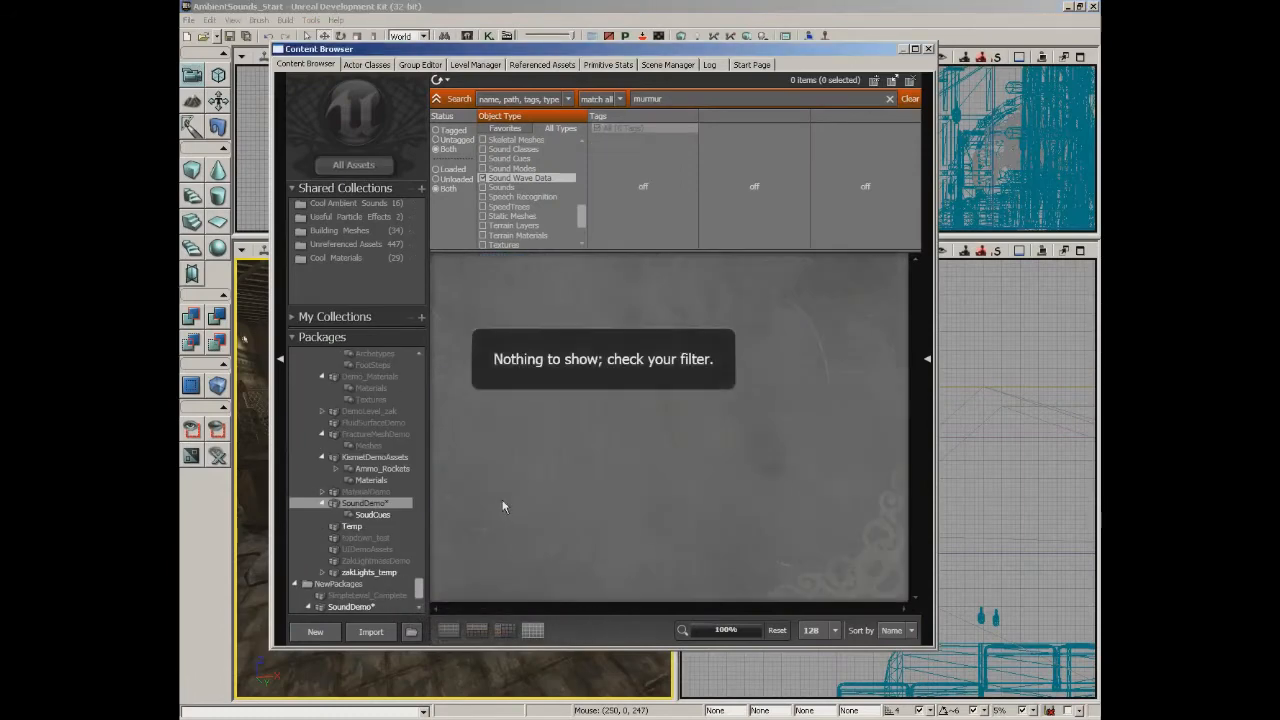
click(910, 99)
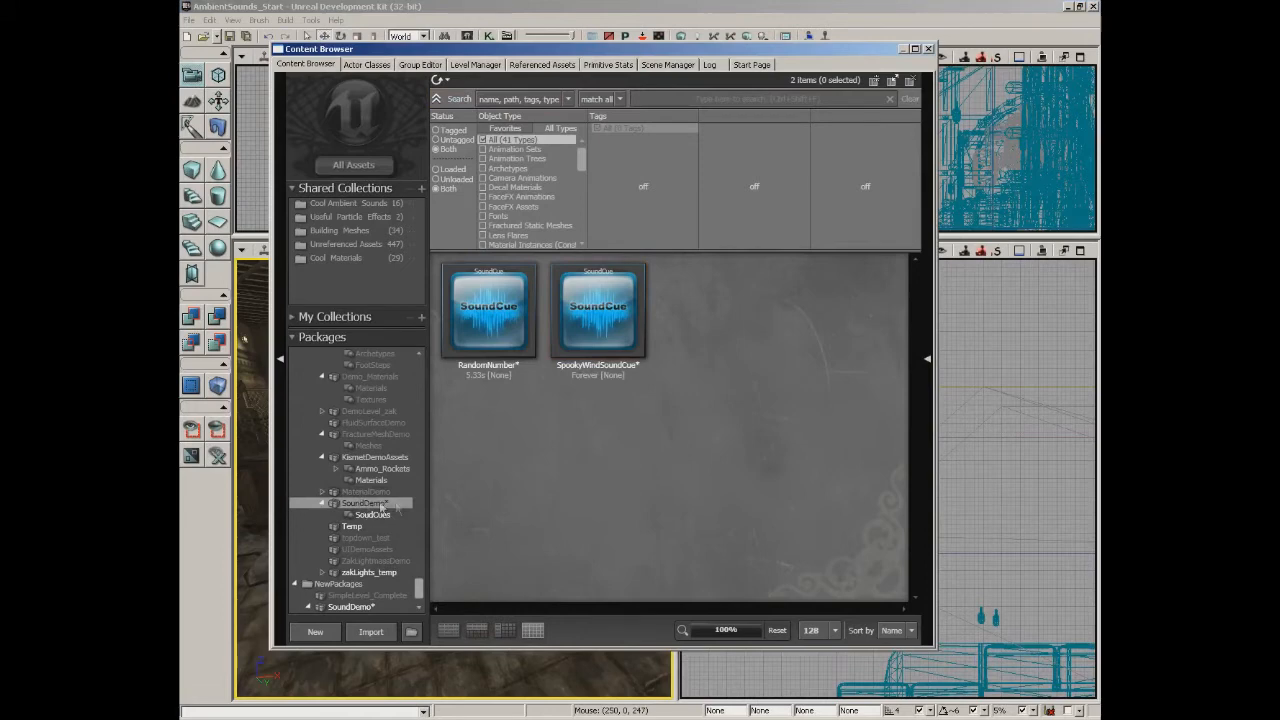
key(ctrl+s)
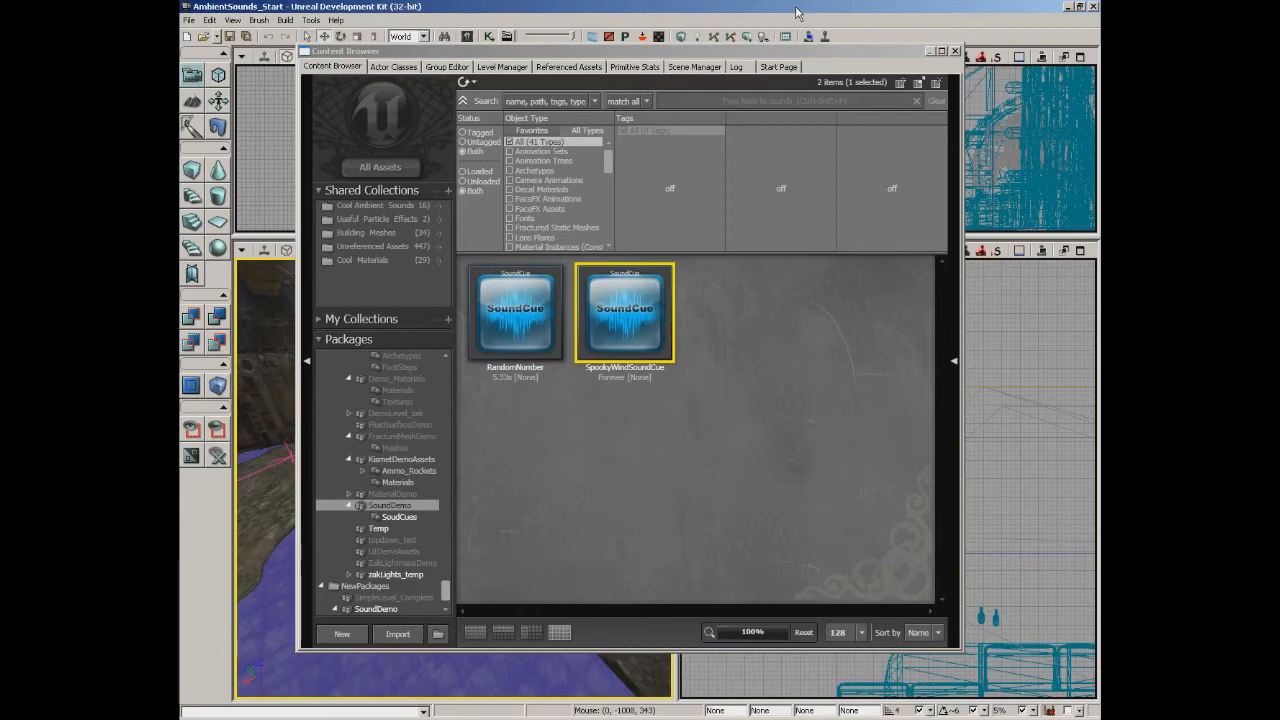
Step: Assign SpookyWindSoundCue to the Ambient sound class under Master > SFX
right_click(643, 305)
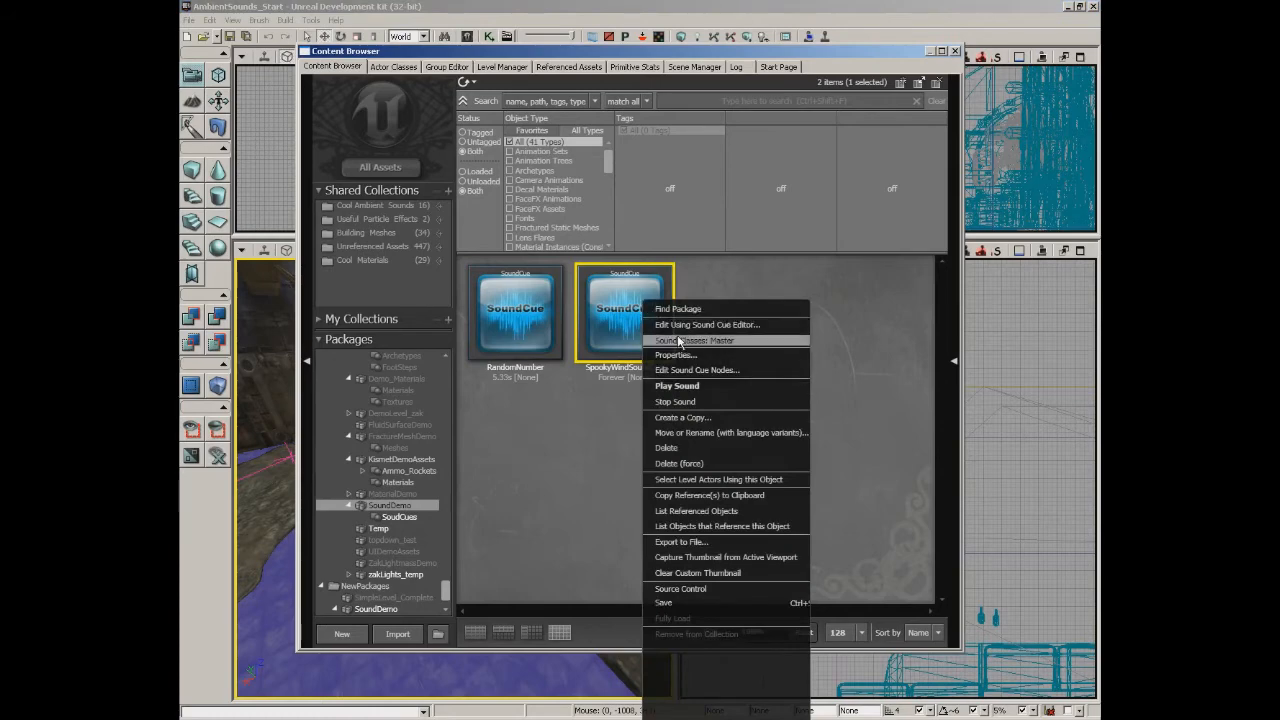
mouse_move(679, 342)
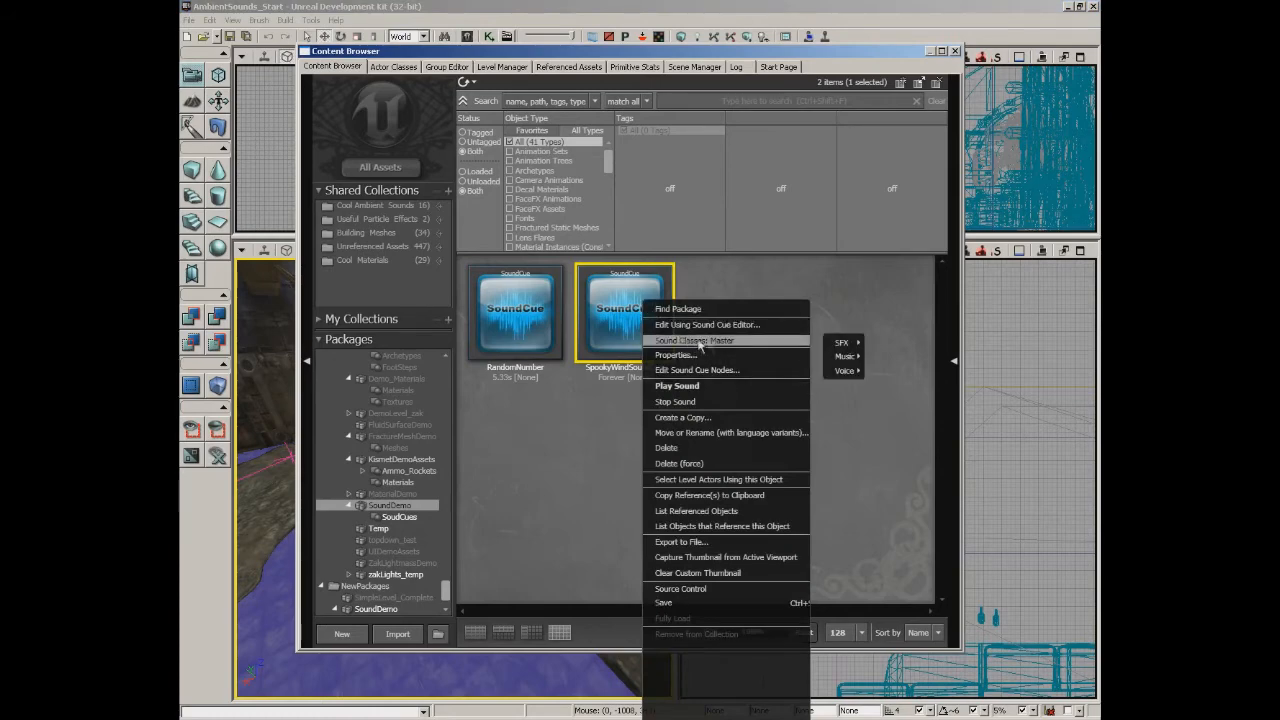
mouse_move(848, 345)
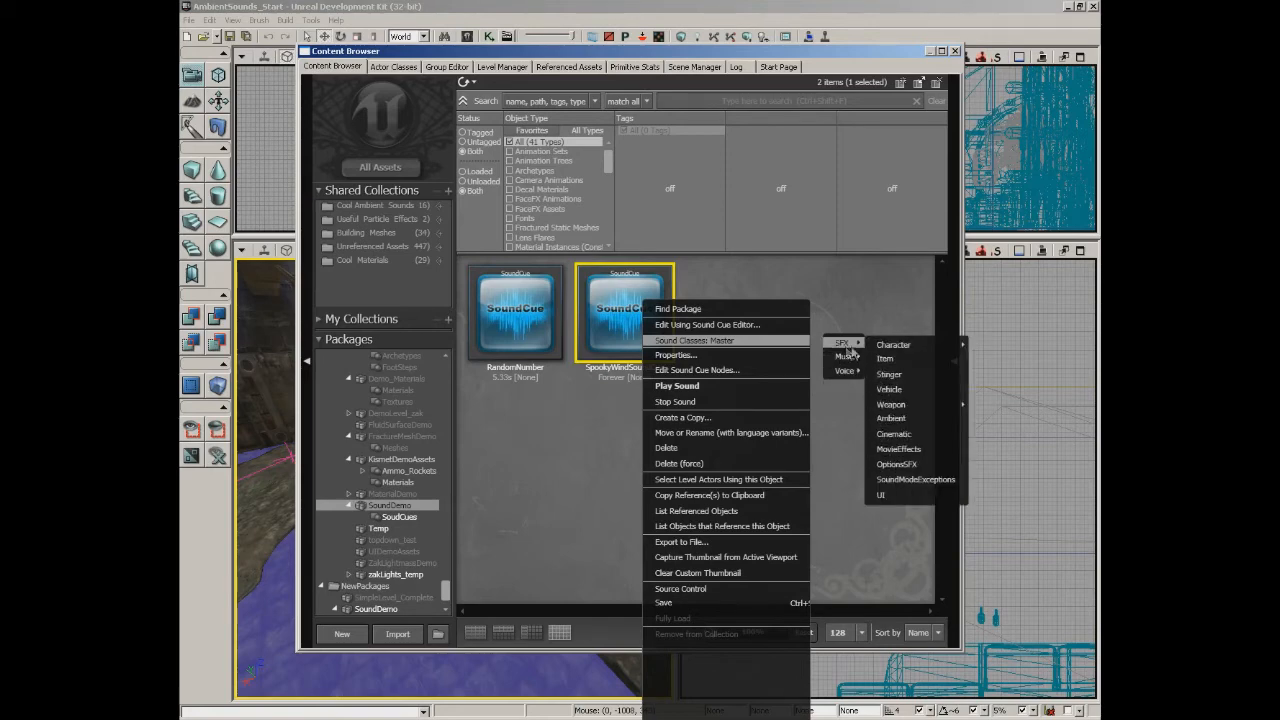
click(895, 421)
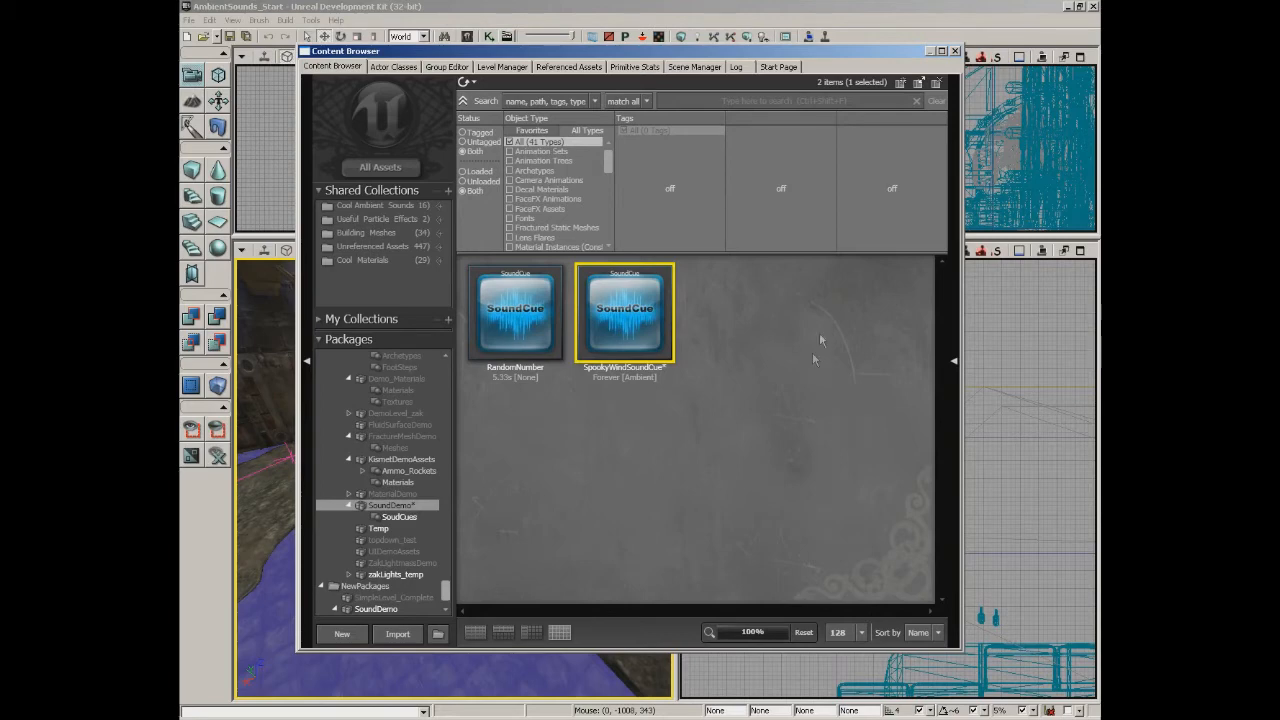
mouse_move(628, 313)
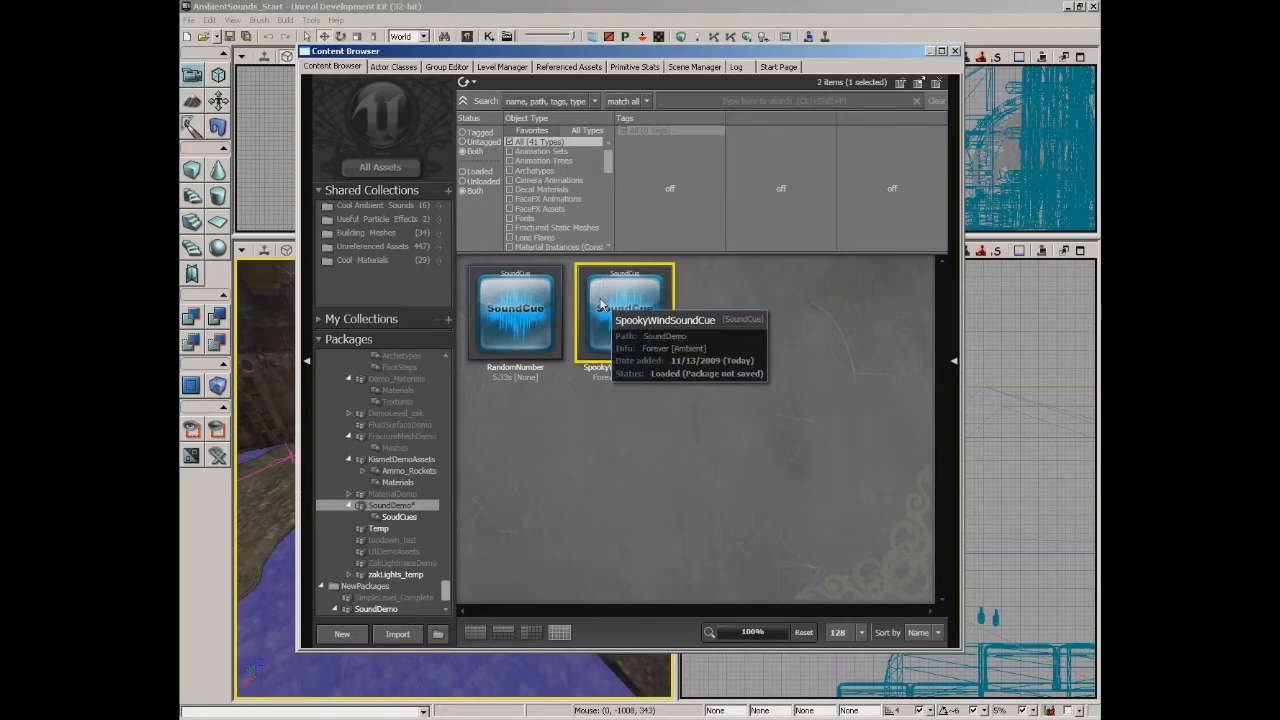
Step: Open the level's Kismet sequence and inspect the properties of the "Door opening sound" Play Sound action
drag(470, 53, 475, 69)
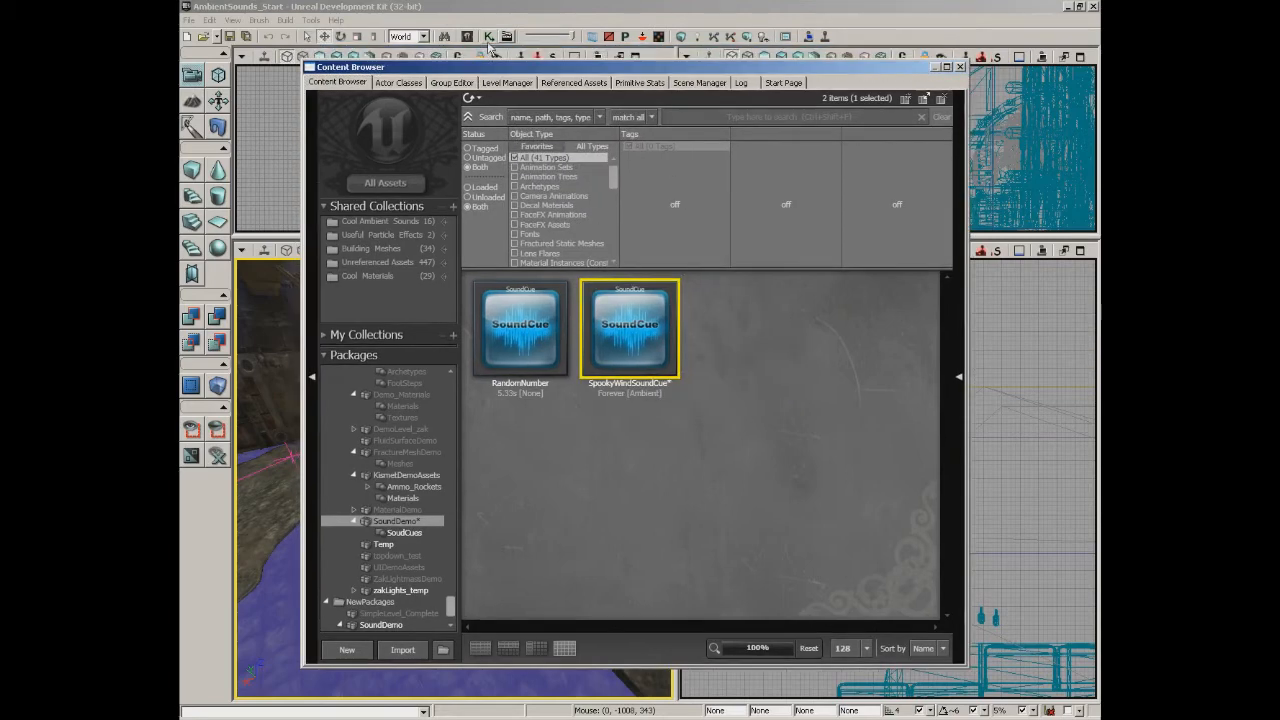
click(488, 36)
drag(708, 164, 643, 400)
drag(720, 264, 686, 371)
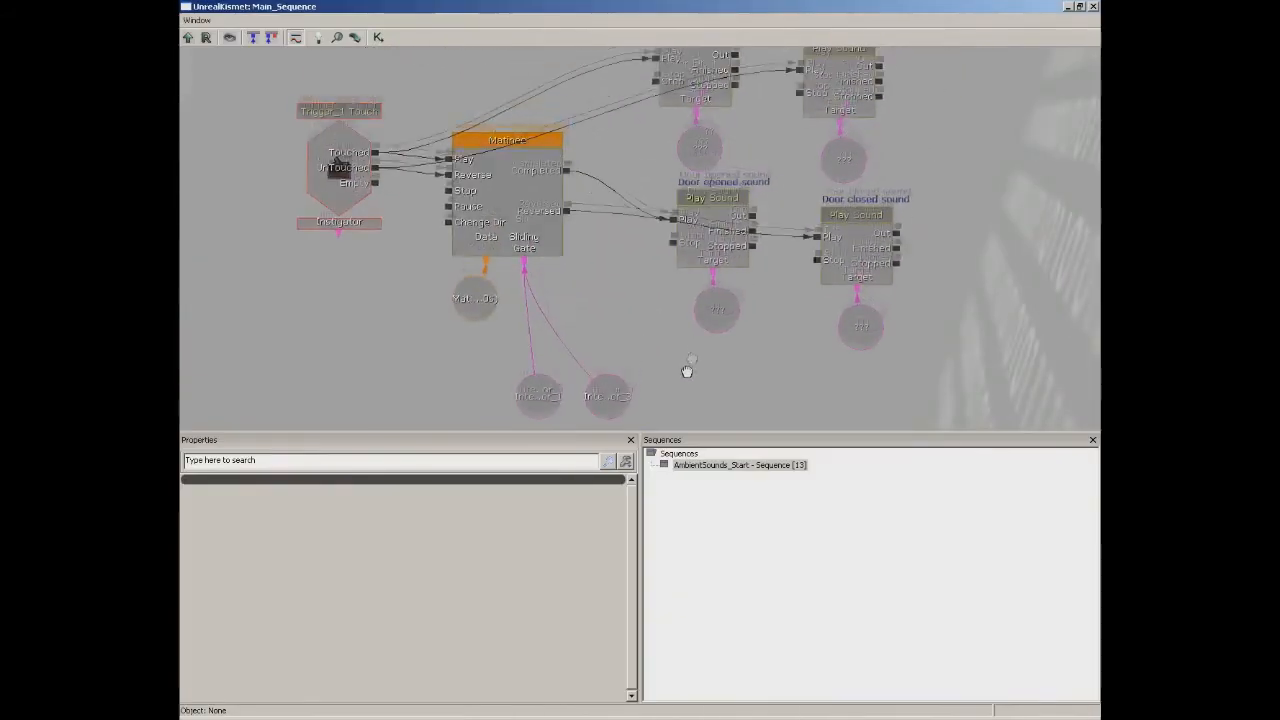
drag(622, 270, 605, 323)
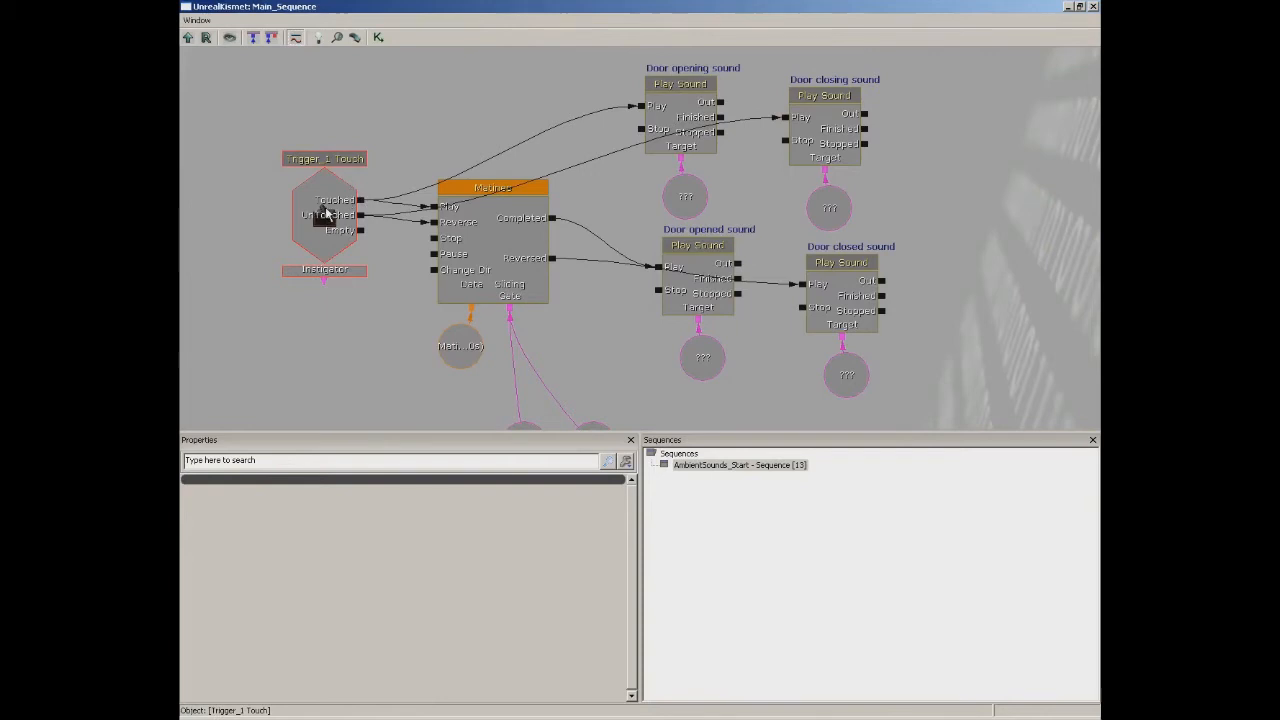
click(689, 135)
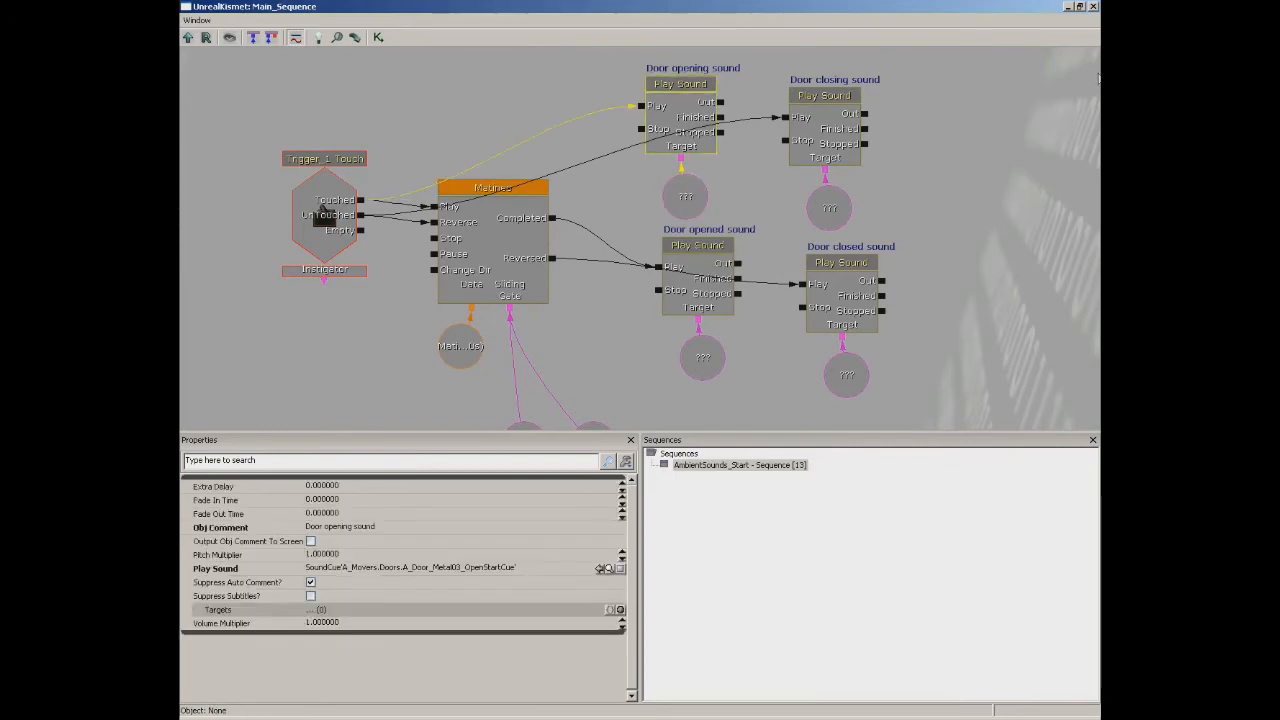
Step: Look up the Play Sound action among Kismet's new sound actions, without adding it, and close Kismet
drag(619, 367, 526, 102)
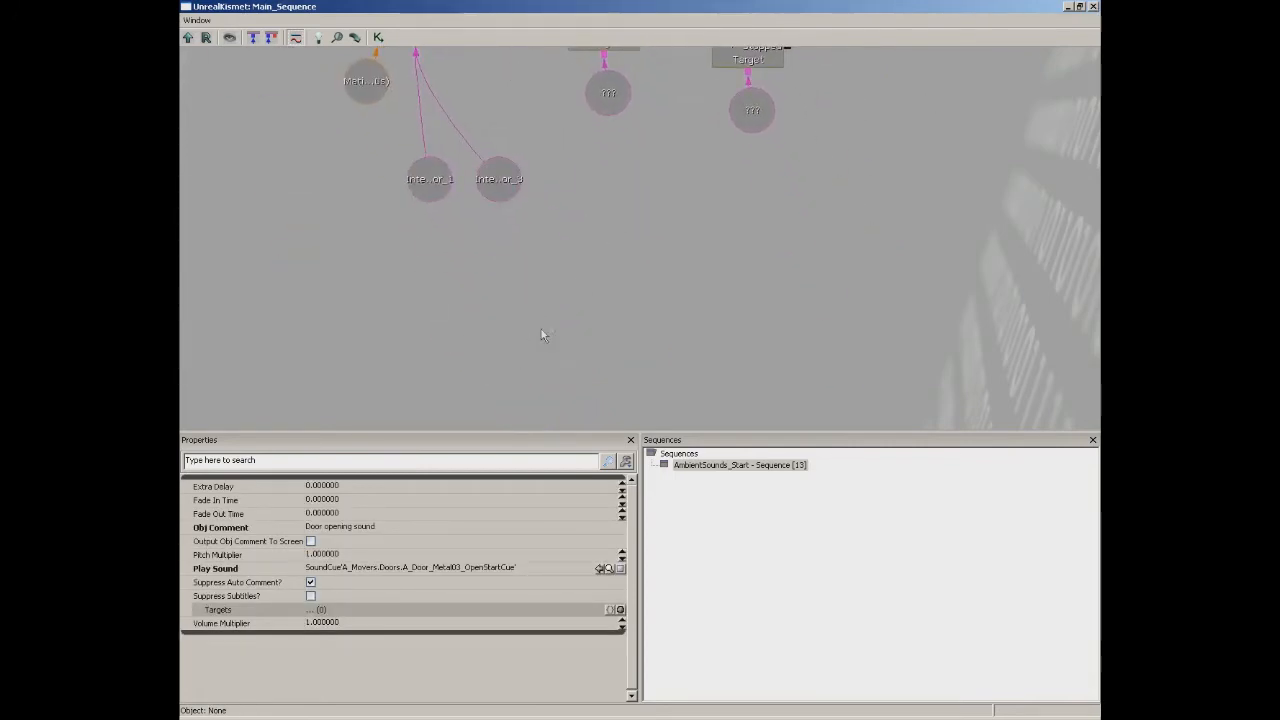
right_click(604, 216)
mouse_move(678, 226)
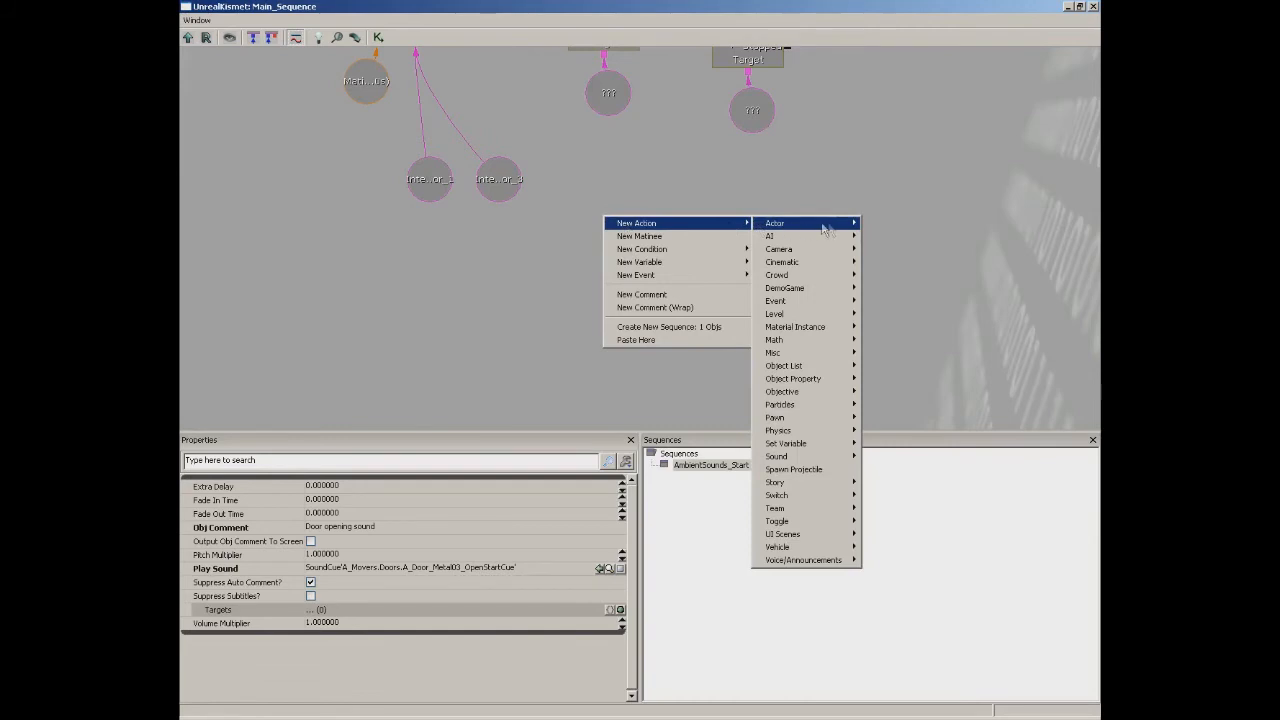
mouse_move(826, 460)
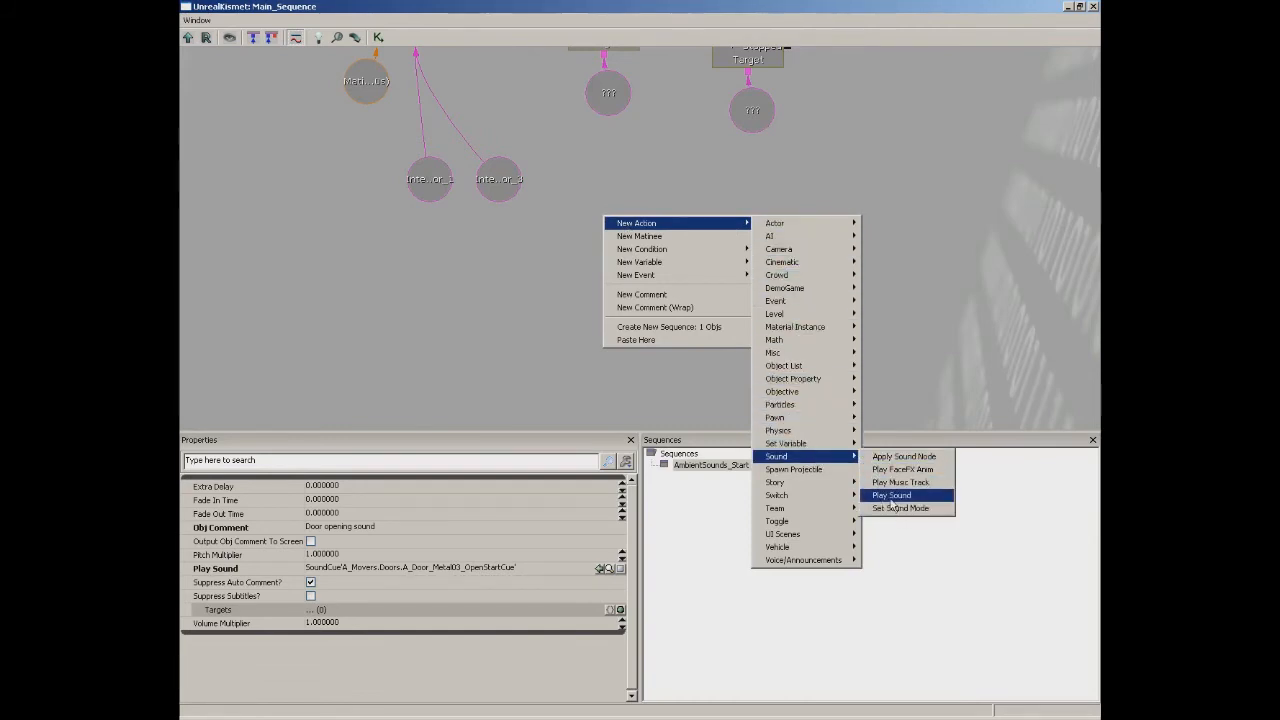
click(1093, 6)
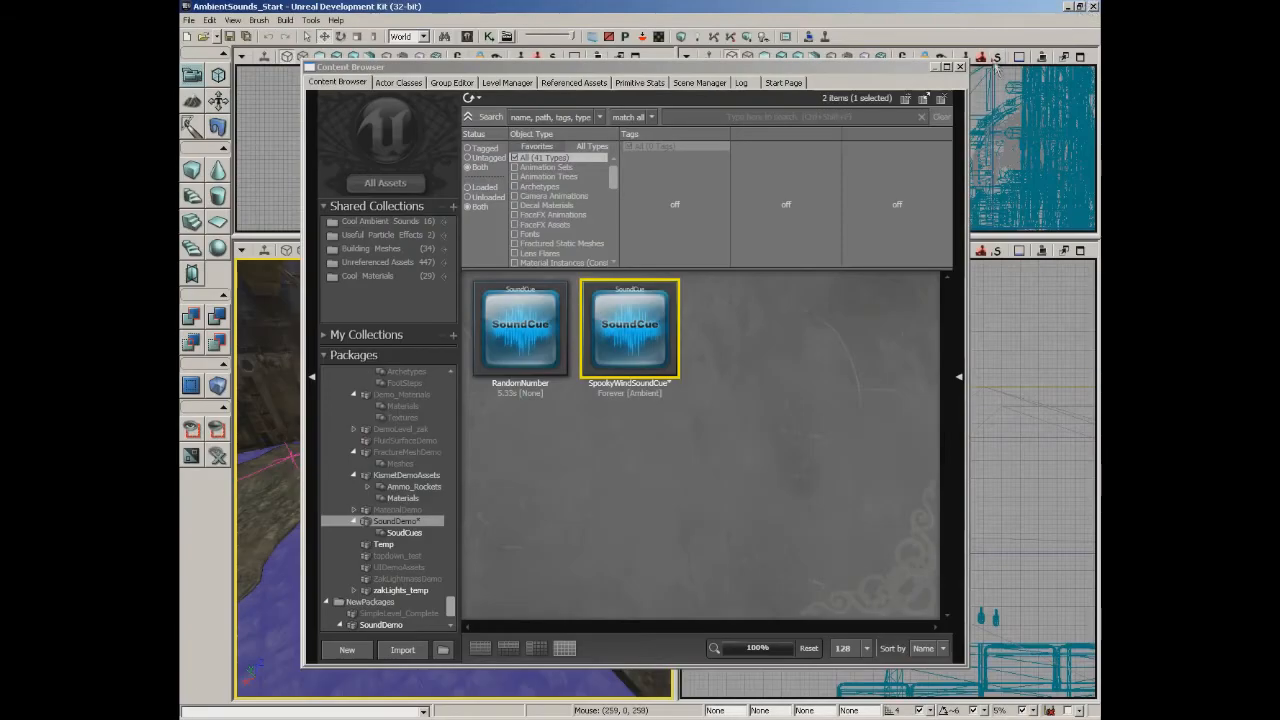
Step: Close the Content Browser and add an AmbientSound actor using SpookyWindSoundCue on the level floor
drag(847, 68, 915, 47)
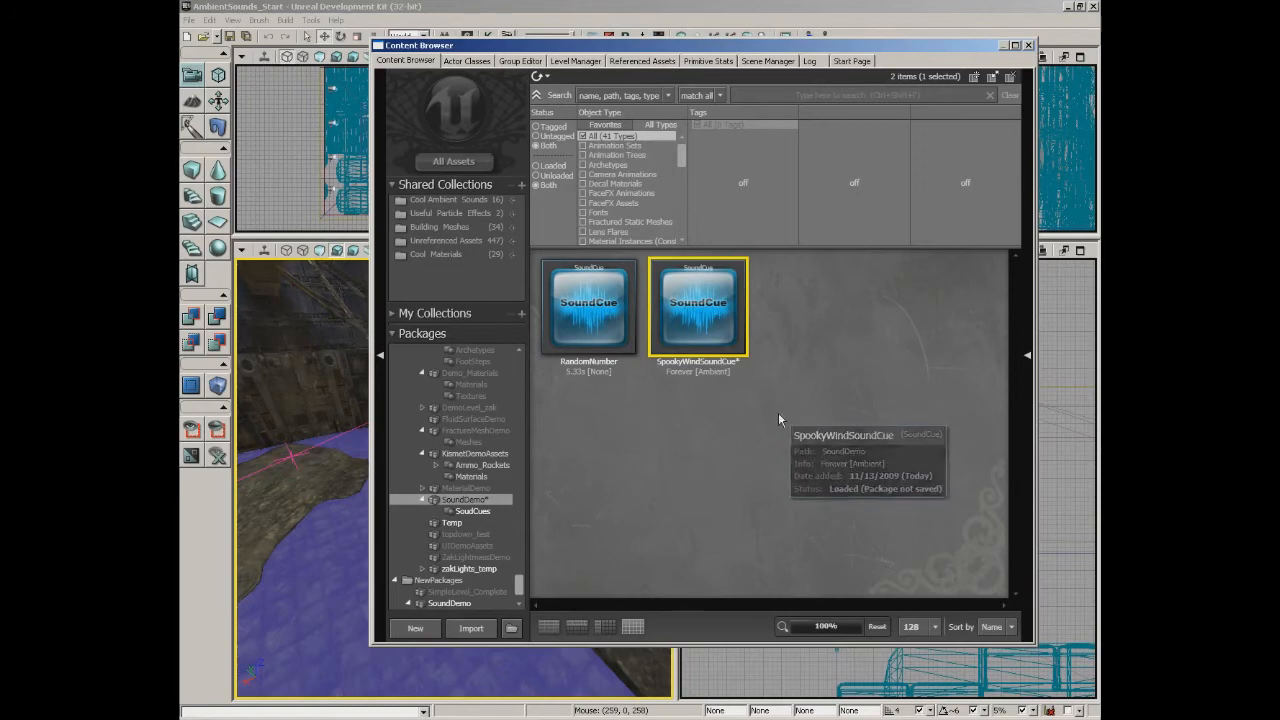
click(1025, 45)
right_click(394, 556)
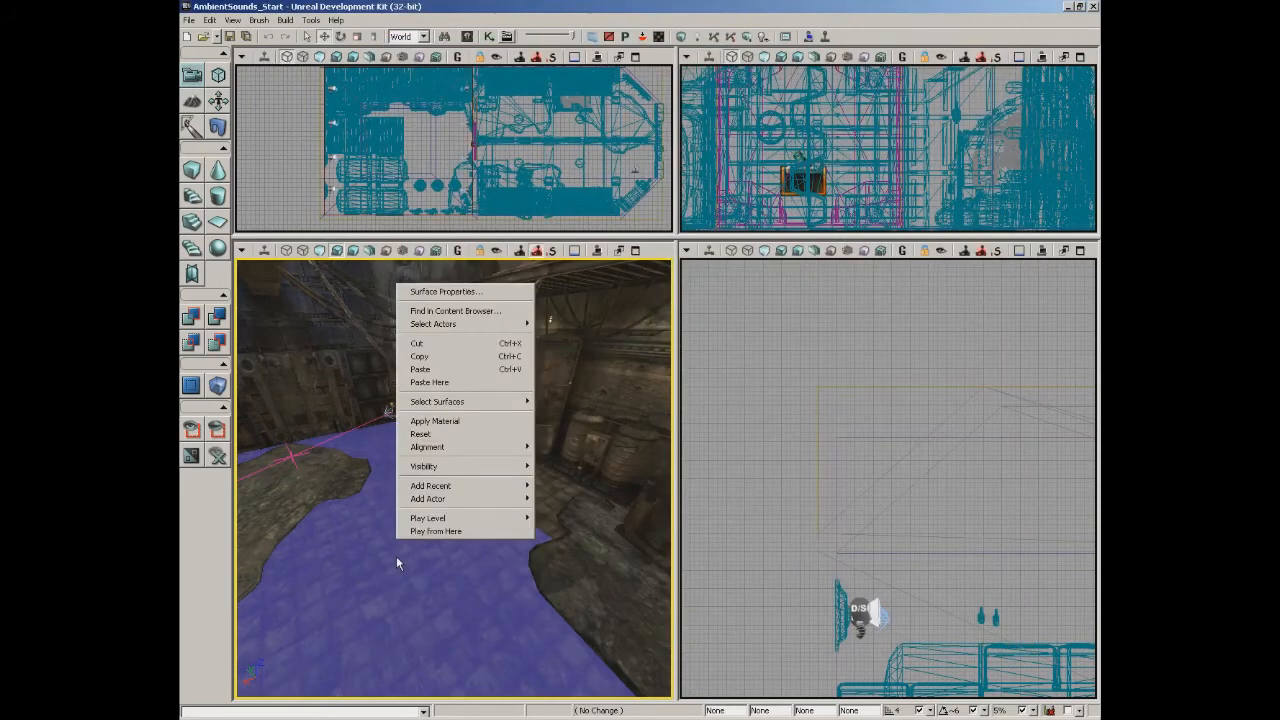
mouse_move(425, 498)
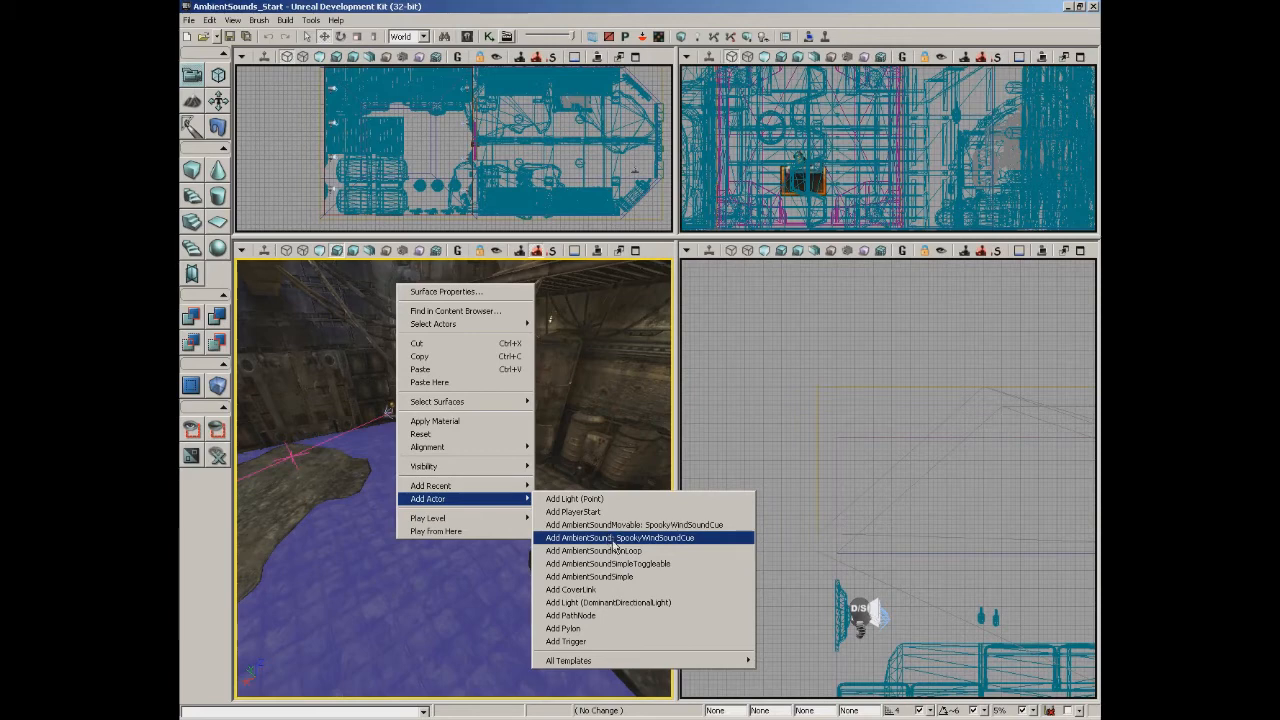
click(580, 541)
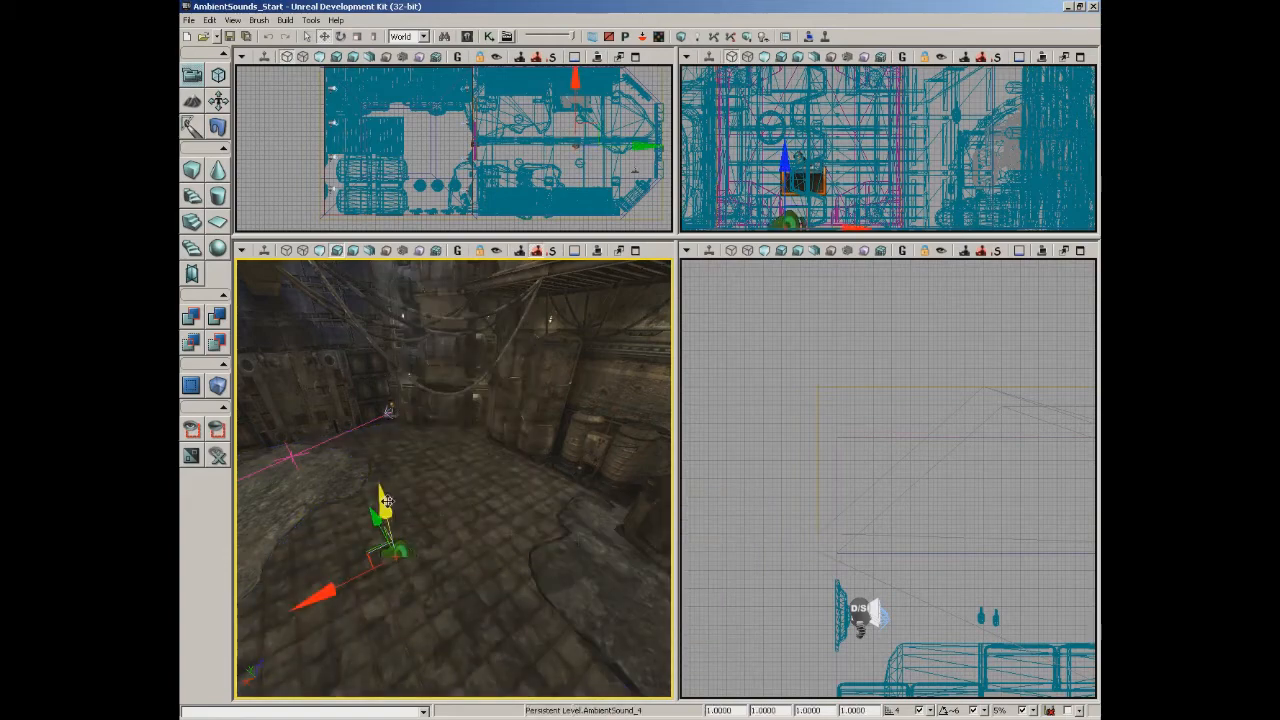
Step: Raise the SpookyWindSoundCue ambient sound actor well above the floor and view it up close
drag(388, 472, 383, 424)
drag(445, 530, 323, 510)
right_drag(323, 510, 330, 490)
drag(432, 556, 437, 518)
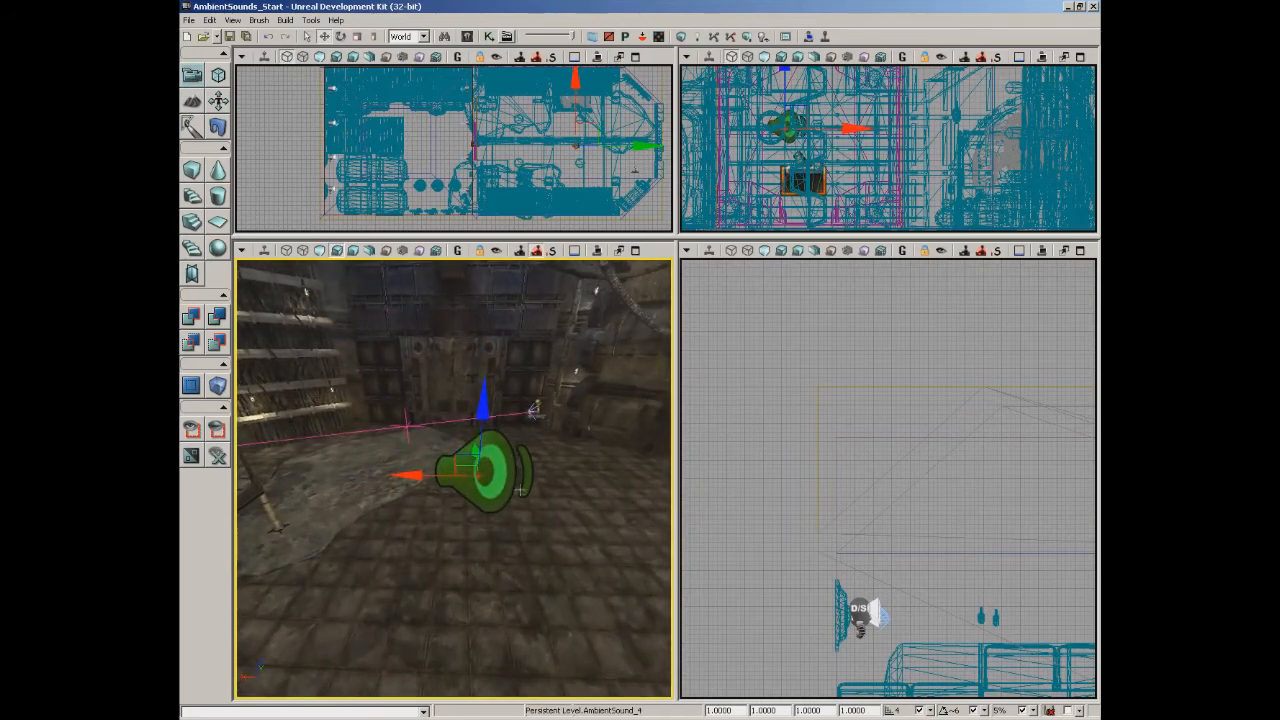
drag(519, 567, 512, 582)
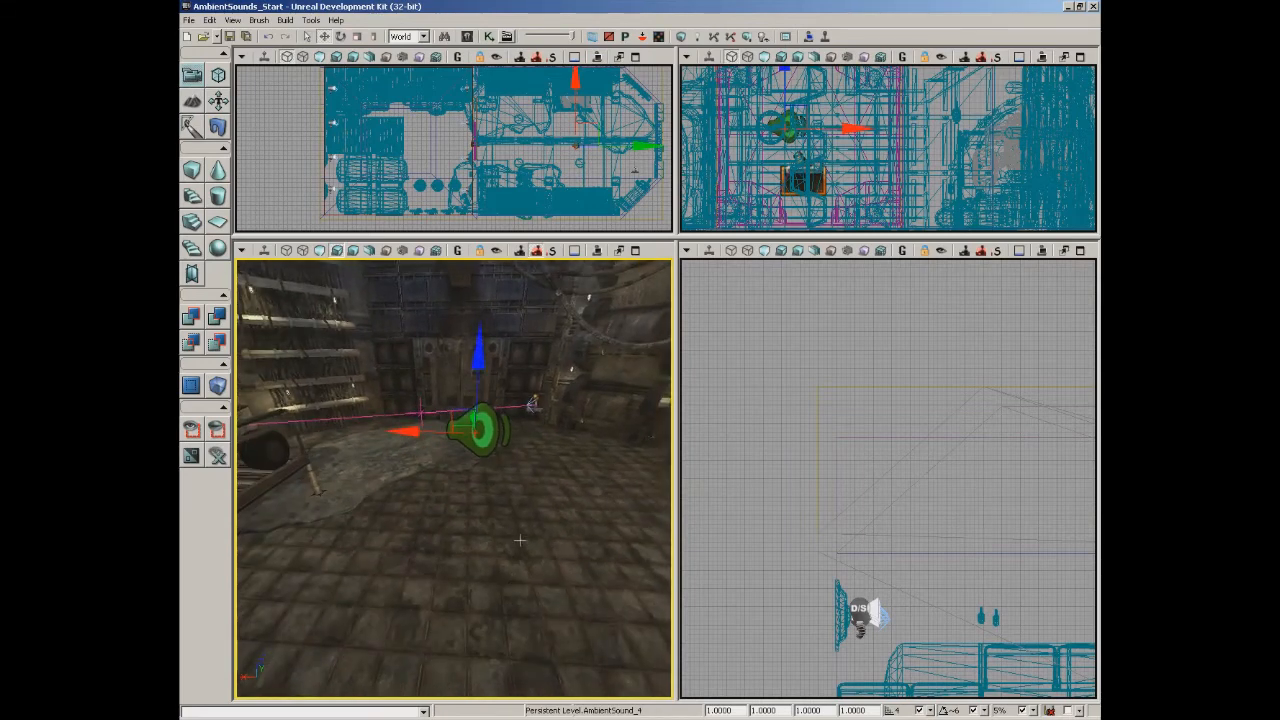
click(263, 256)
right_drag(568, 512, 511, 708)
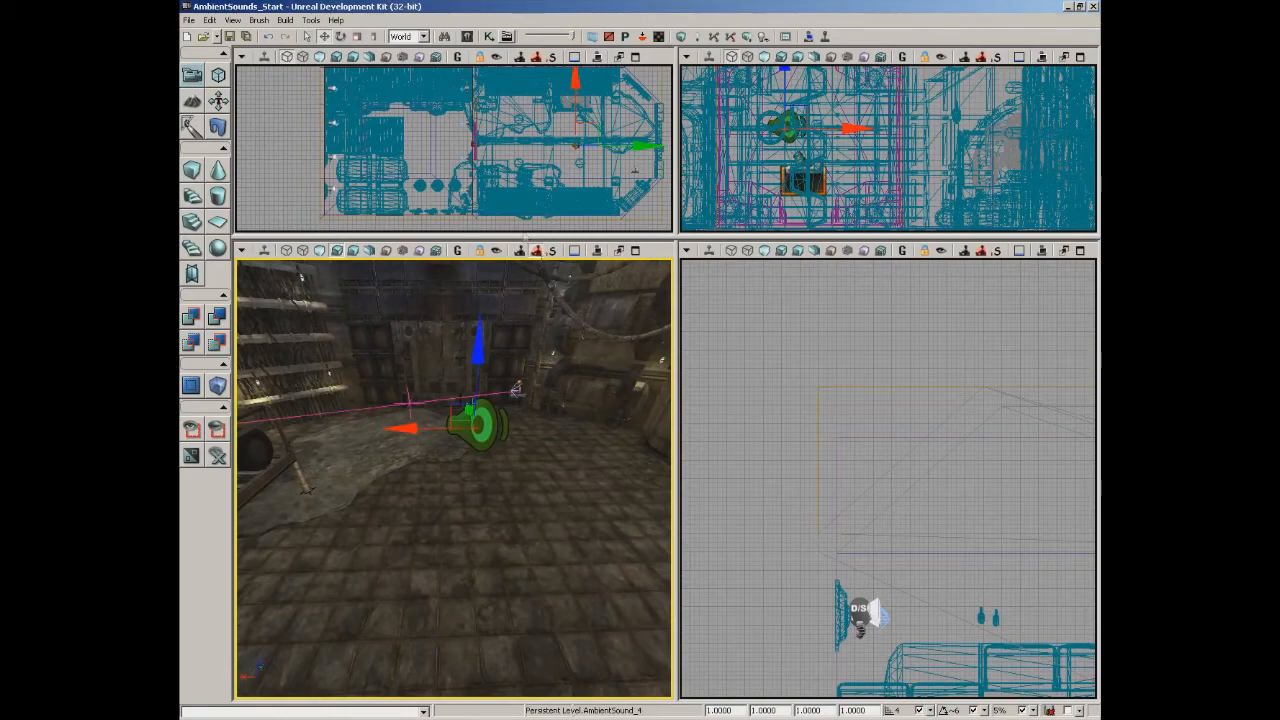
Step: Reopen the RandomNumber cue in the Sound Cue Editor, check its Attenuation node's settings, and close the editor
click(467, 36)
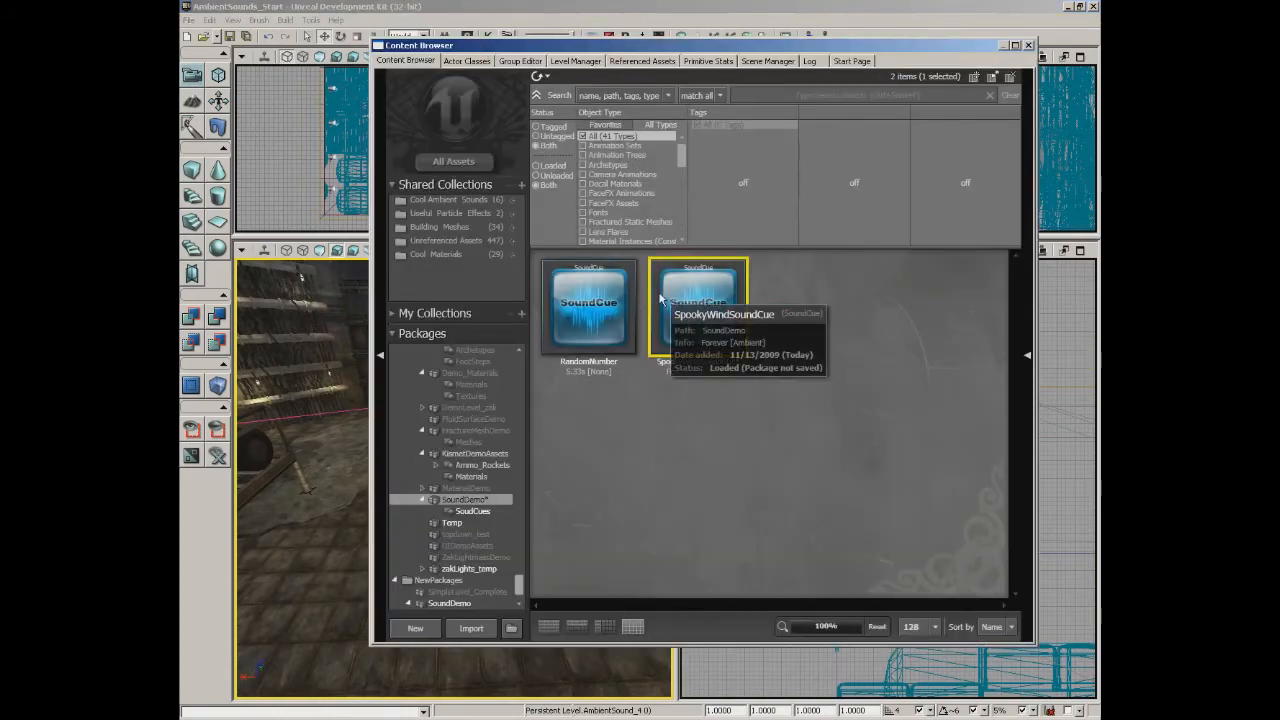
click(588, 305)
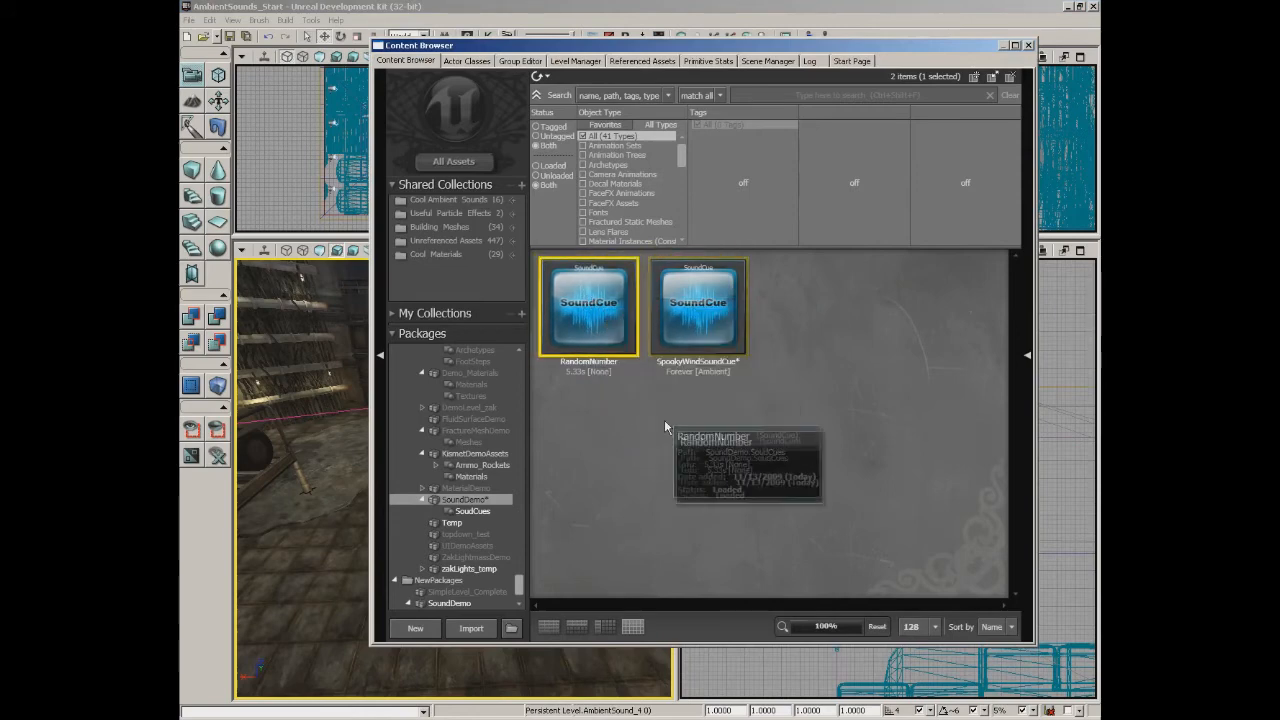
right_click(580, 311)
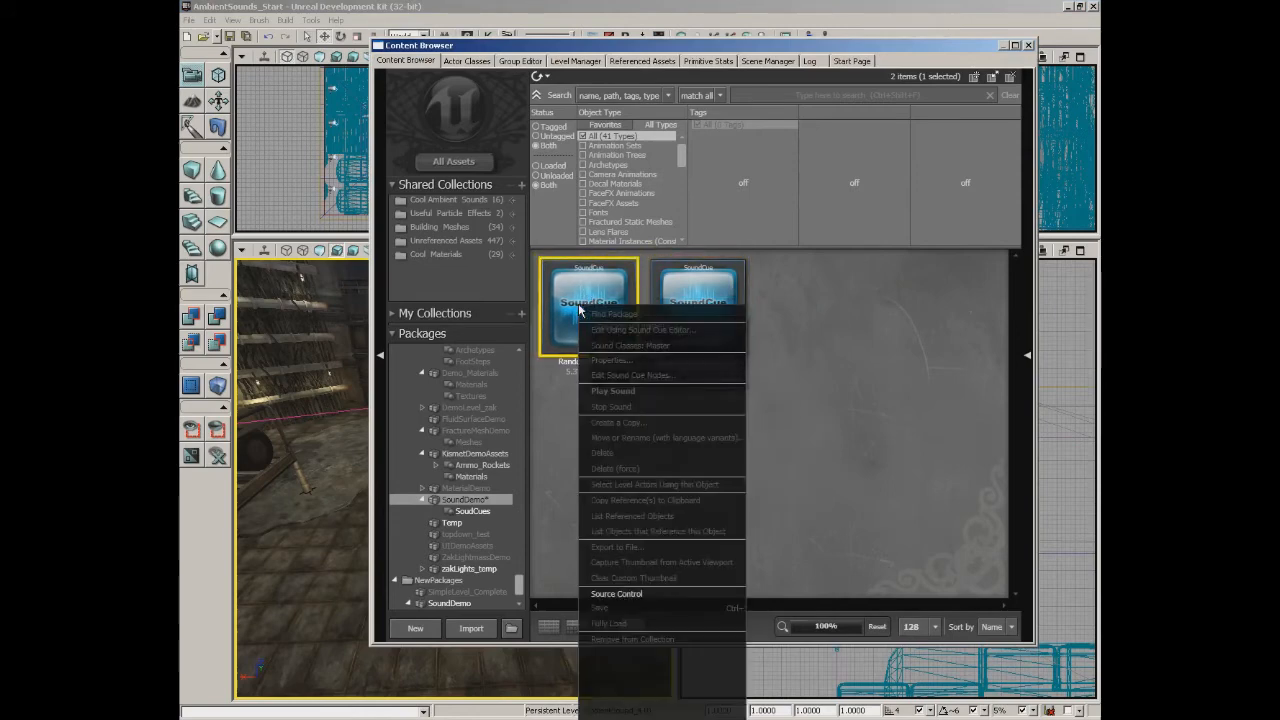
click(623, 330)
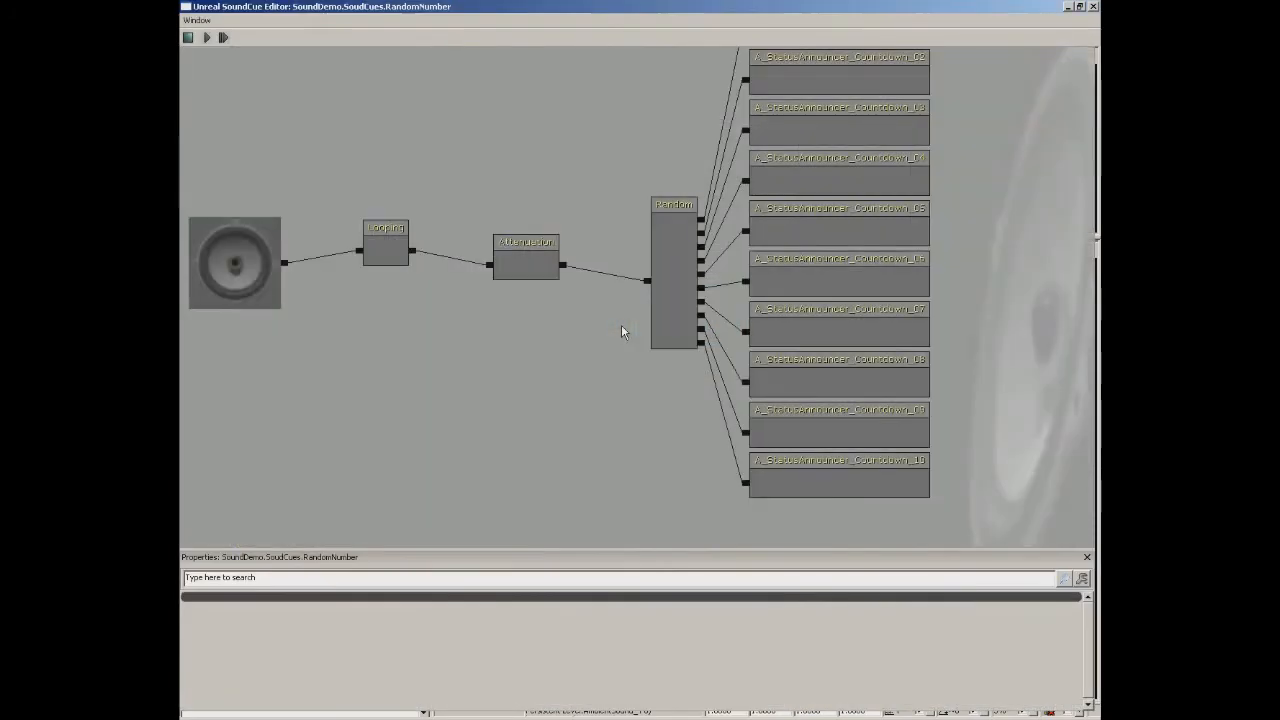
click(591, 293)
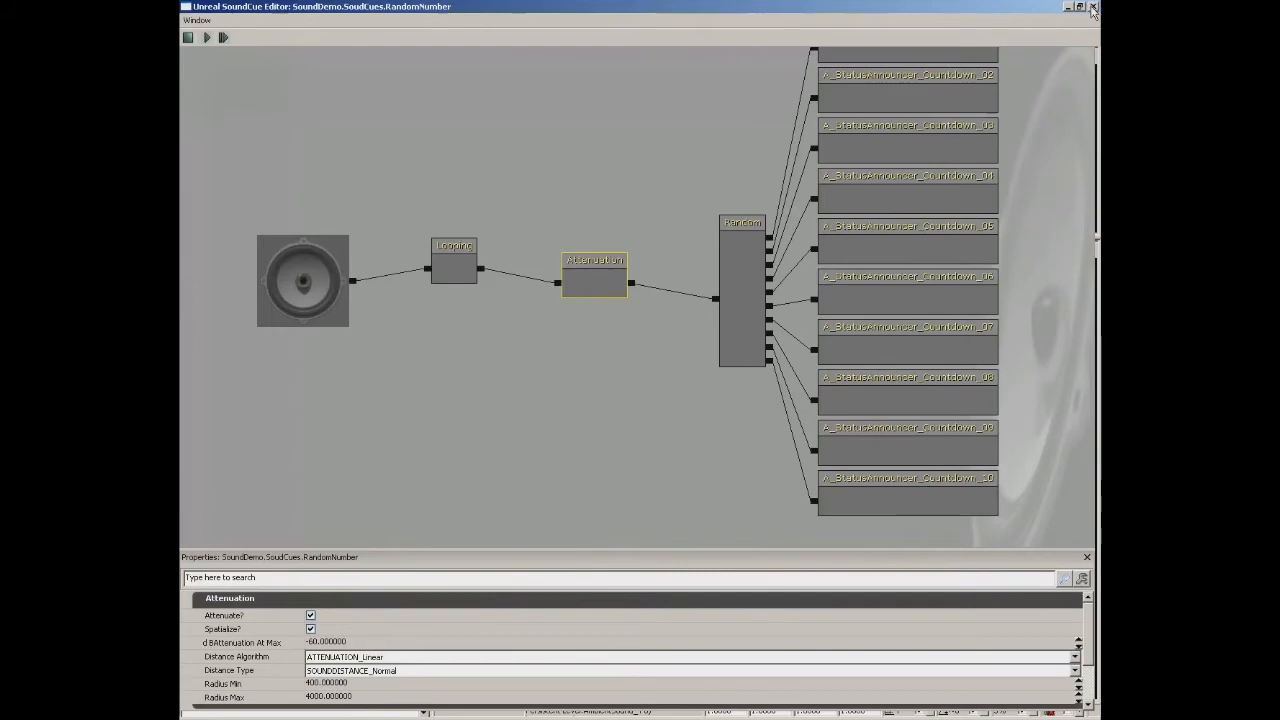
click(1093, 6)
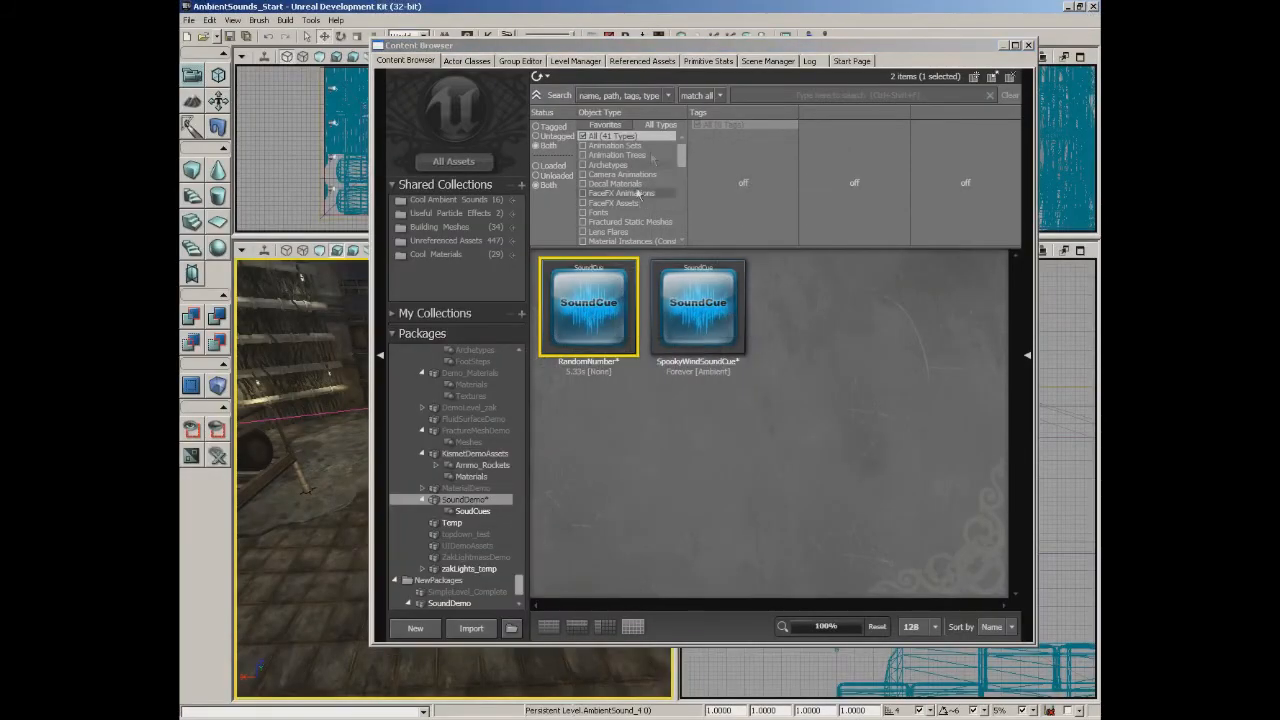
Step: Add an AmbientSound actor using the RandomNumber cue on the floor near the wind sound actor
drag(625, 48, 852, 24)
right_click(400, 556)
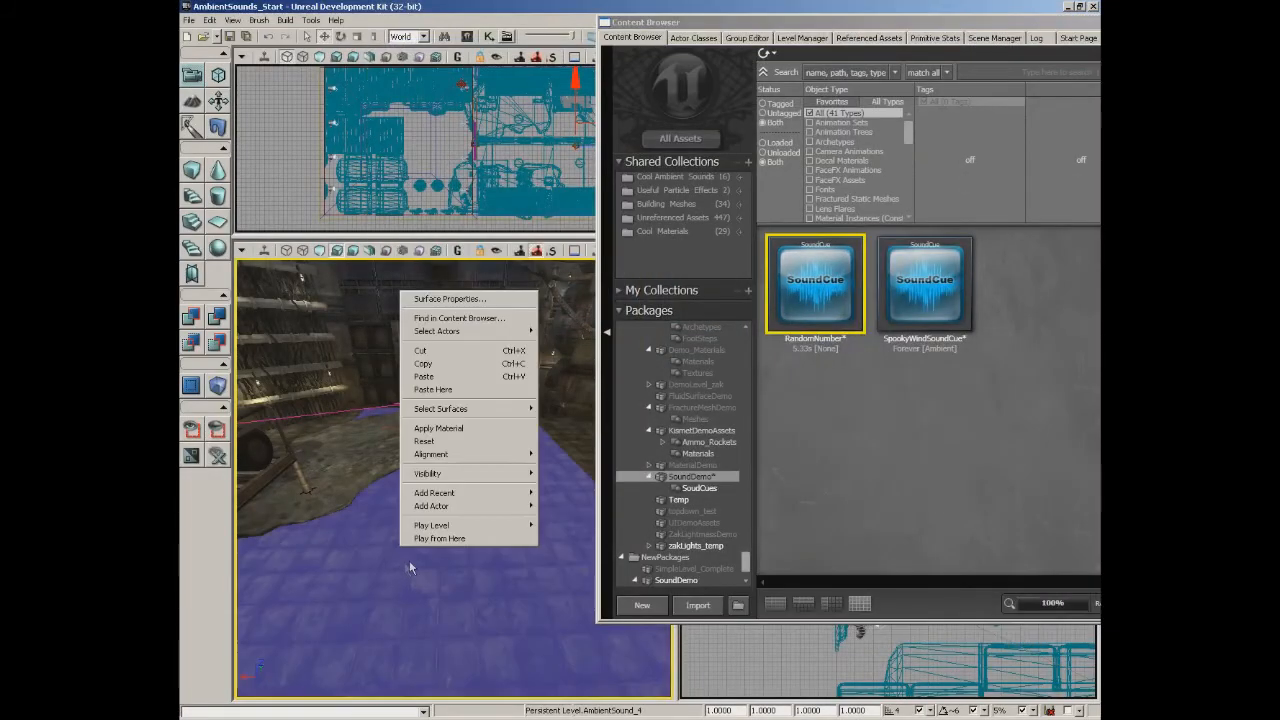
mouse_move(454, 508)
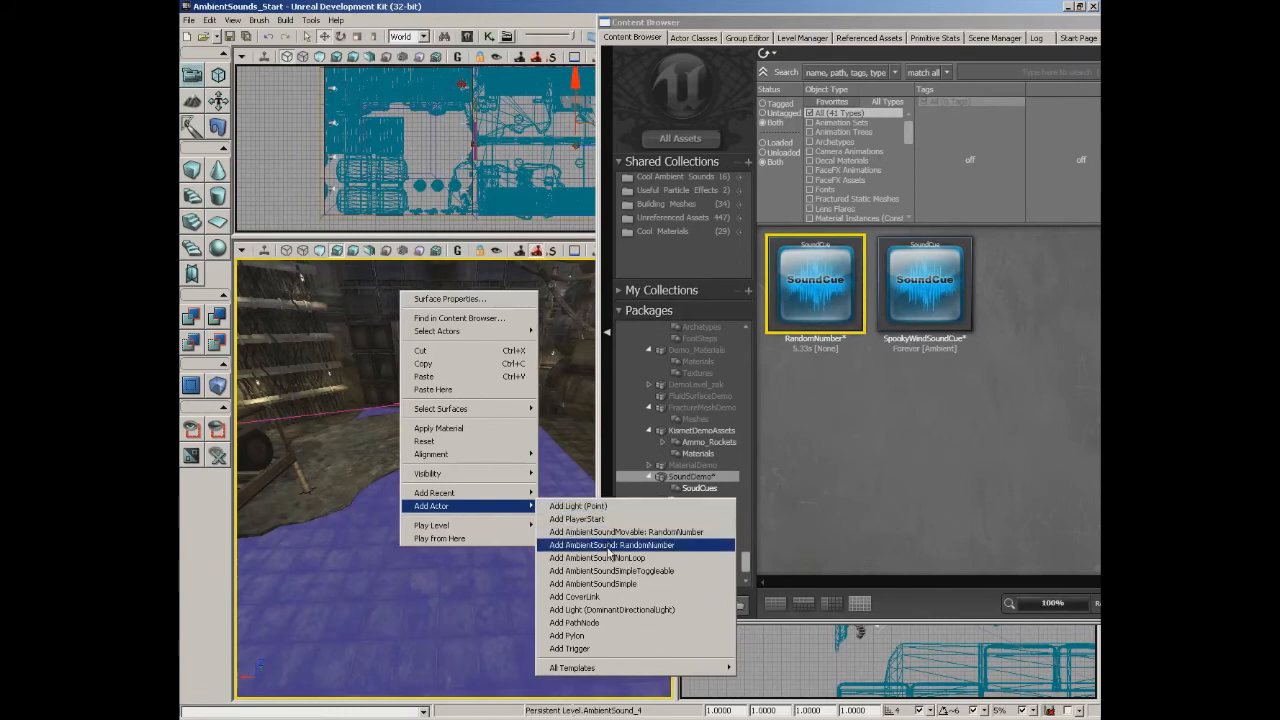
click(644, 550)
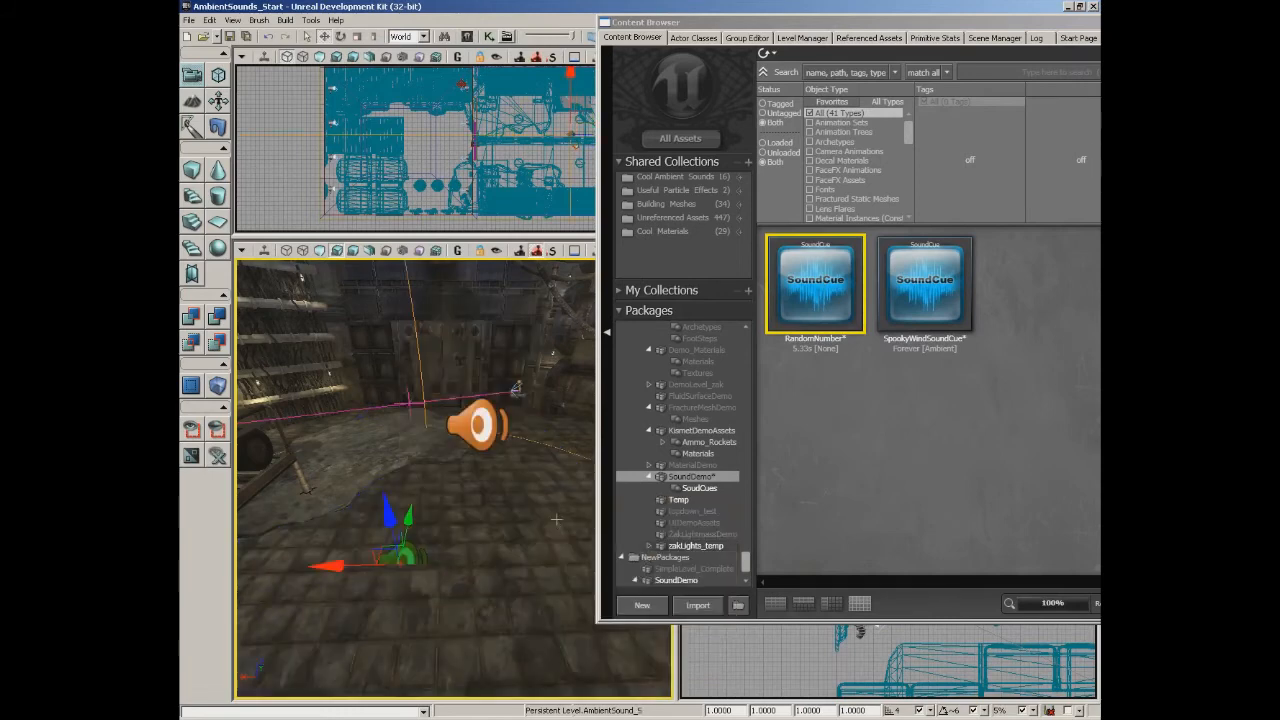
Step: Raise the RandomNumber sound actor to about the wind actor's height, and close the Content Browser to view its radius
drag(390, 508, 349, 338)
drag(1026, 22, 843, 53)
click(1072, 55)
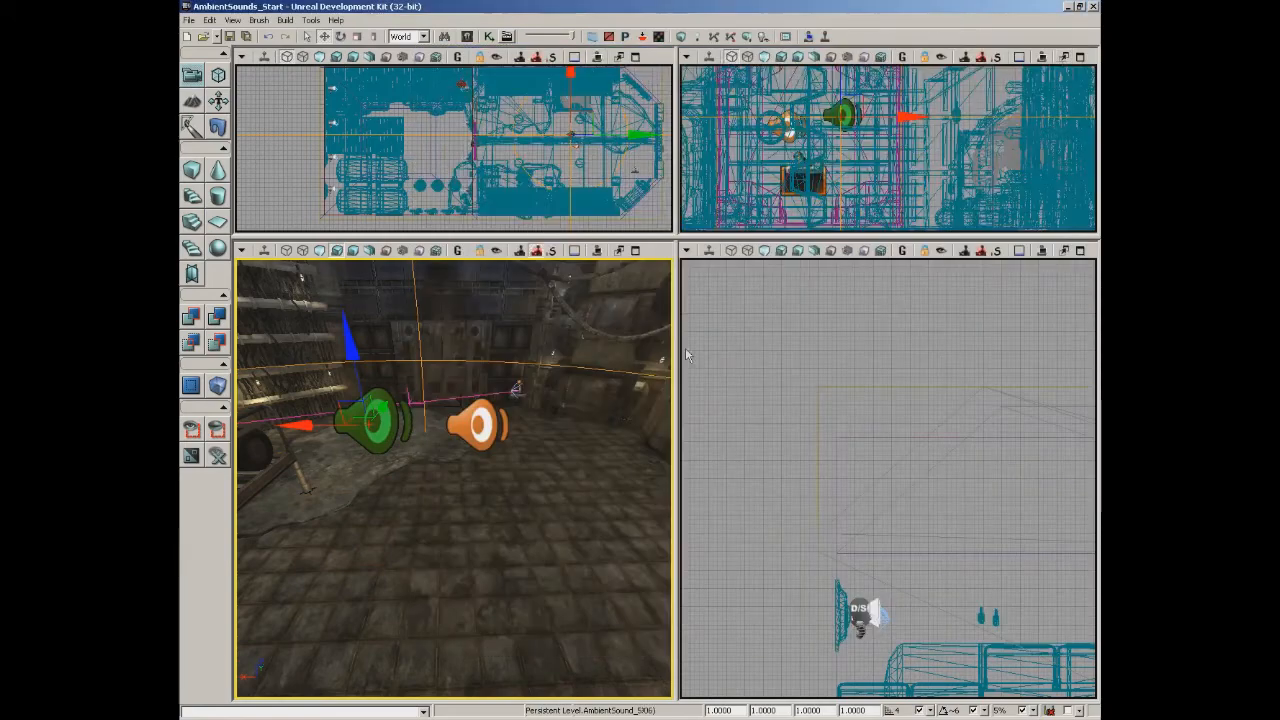
drag(520, 380, 497, 322)
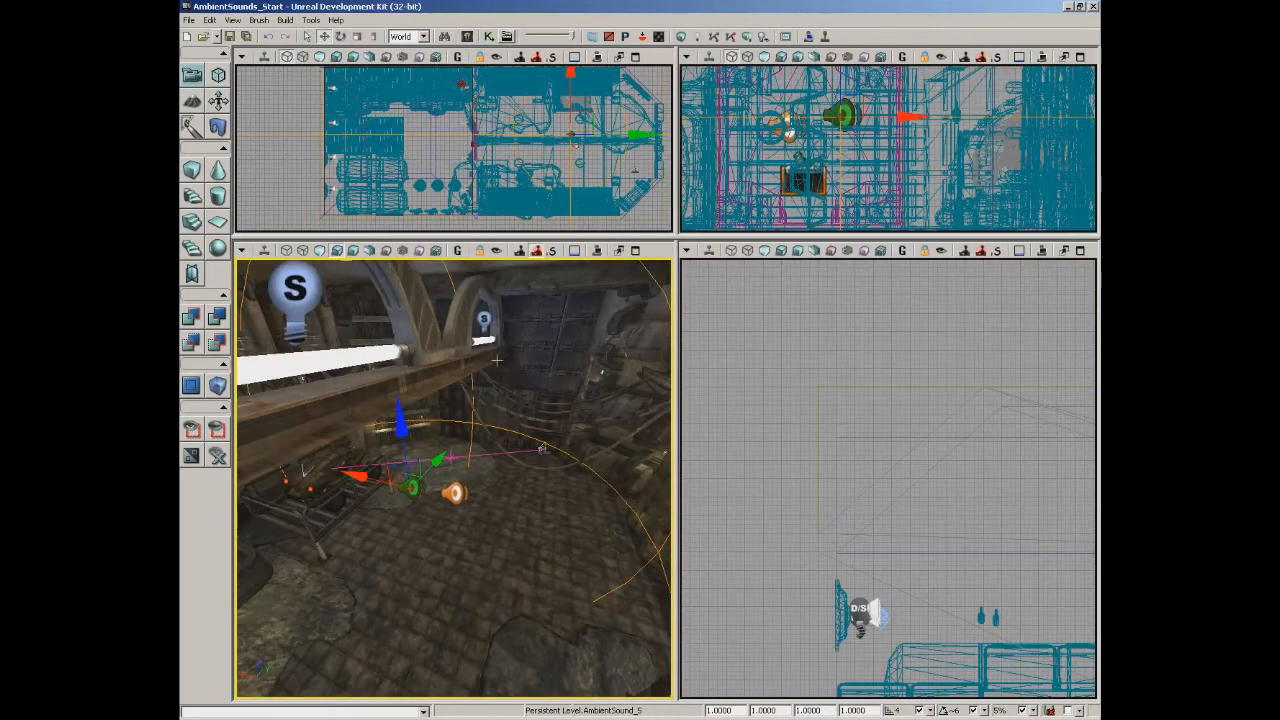
Step: Switch the perspective view to wireframe, move the RandomNumber sound actor clear of the level geometry, and maximize the viewport
click(304, 252)
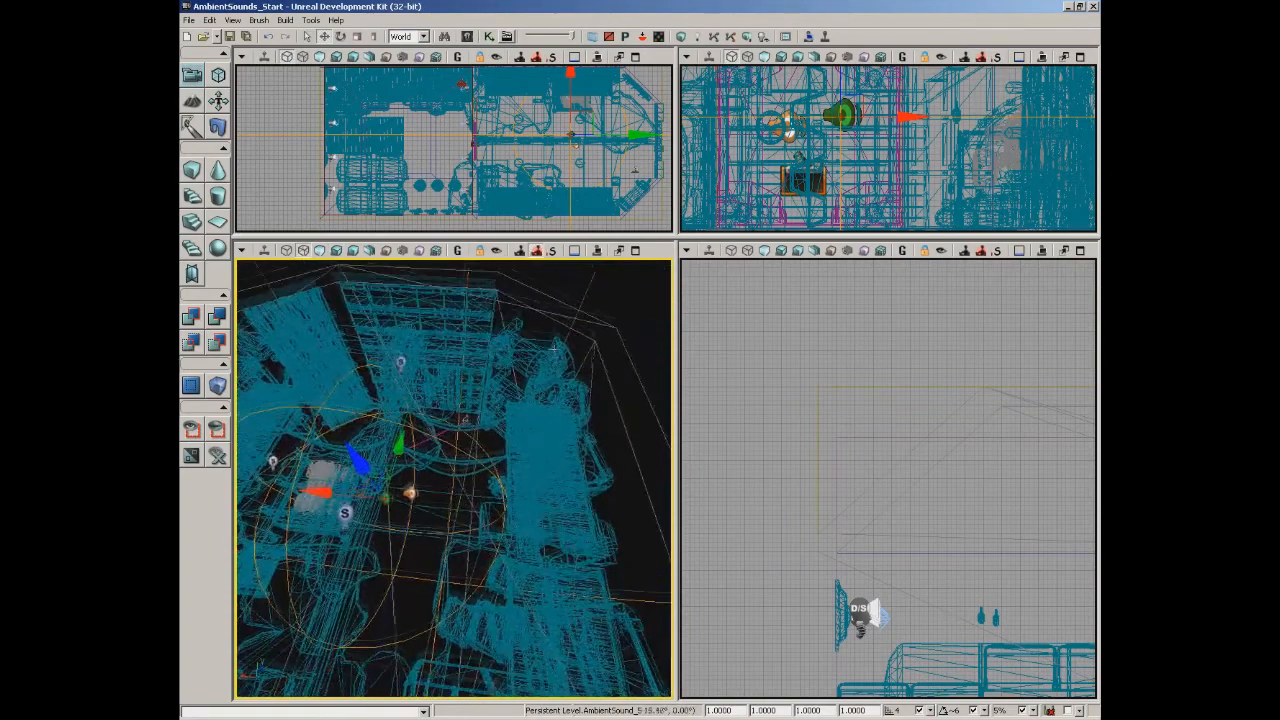
scroll(365, 522, down, 3)
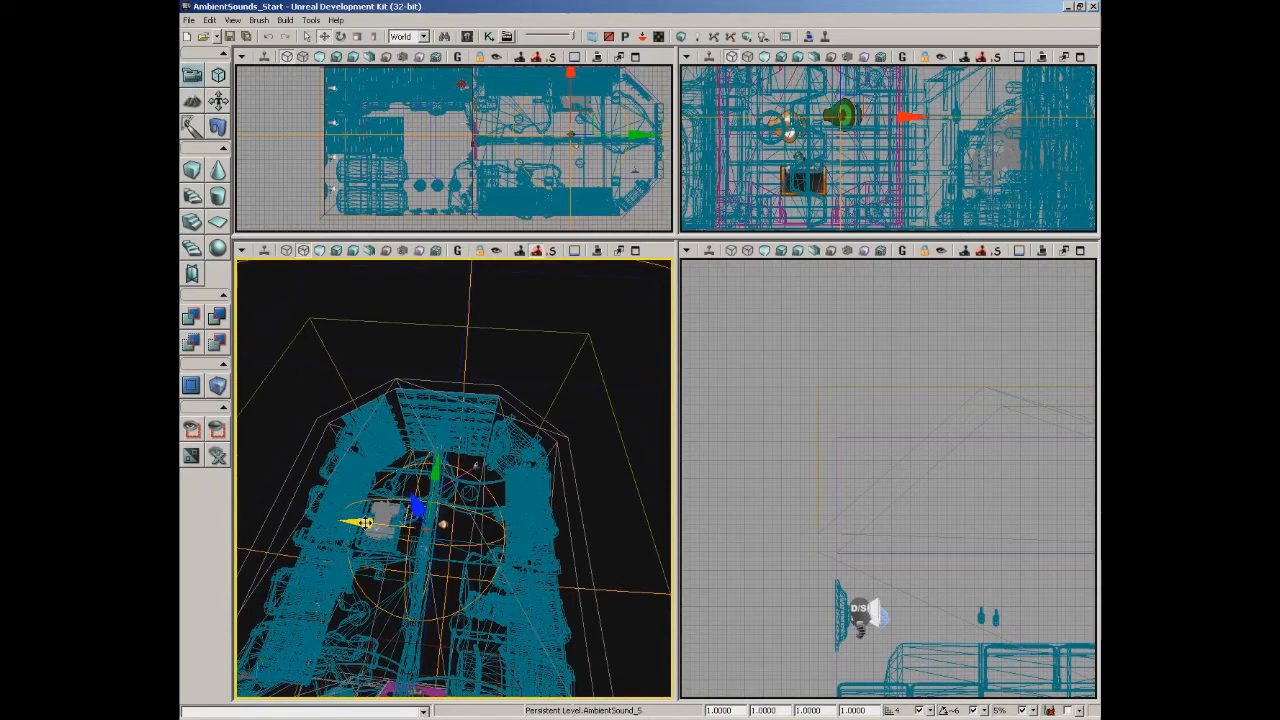
drag(365, 522, 235, 259)
mouse_move(550, 475)
right_down()
mouse_move(539, 341)
mouse_move(519, 299)
mouse_move(471, 614)
mouse_move(560, 474)
right_up()
click(637, 250)
drag(692, 337, 640, 688)
right_drag(728, 298, 751, 317)
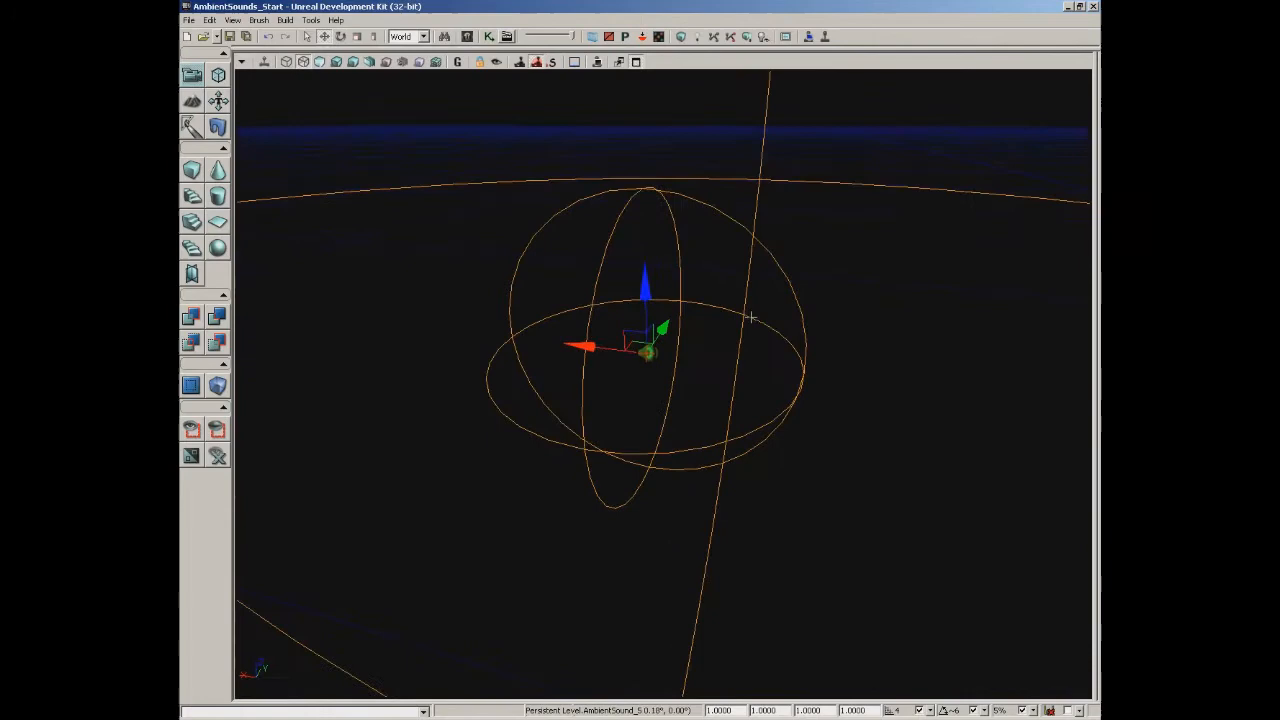
Step: Examine the RandomNumber sound actor's inner and outer attenuation radius spheres from several distances
drag(785, 408, 774, 284)
middle_drag(774, 284, 772, 435)
right_drag(772, 435, 775, 386)
drag(775, 386, 743, 698)
middle_drag(743, 698, 739, 76)
drag(739, 76, 660, 710)
right_drag(791, 390, 1094, 339)
Step: Delete the RandomNumber ambient sound actor and return the maximized perspective view to lit shading near the wind sound actor
key(w)
key(w)
key(w)
key(Delete)
key(w)
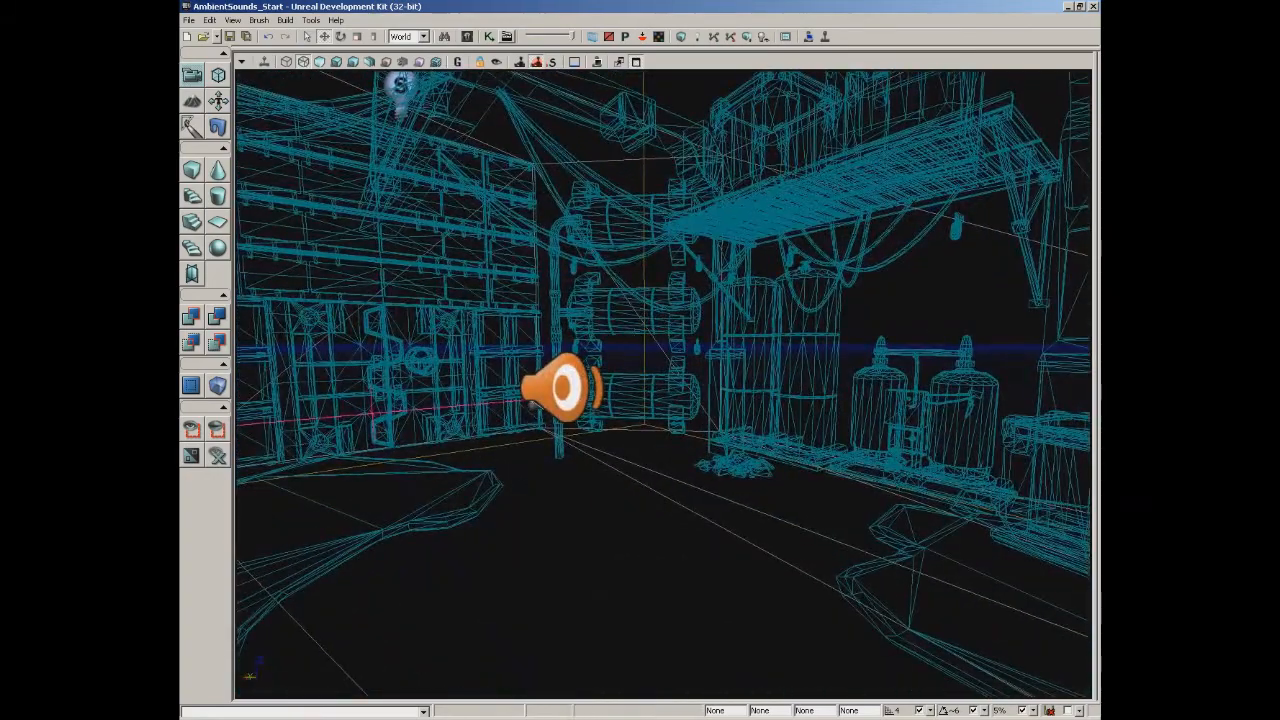
click(335, 64)
mouse_move(729, 453)
right_down()
mouse_move(580, 416)
mouse_move(732, 456)
right_up()
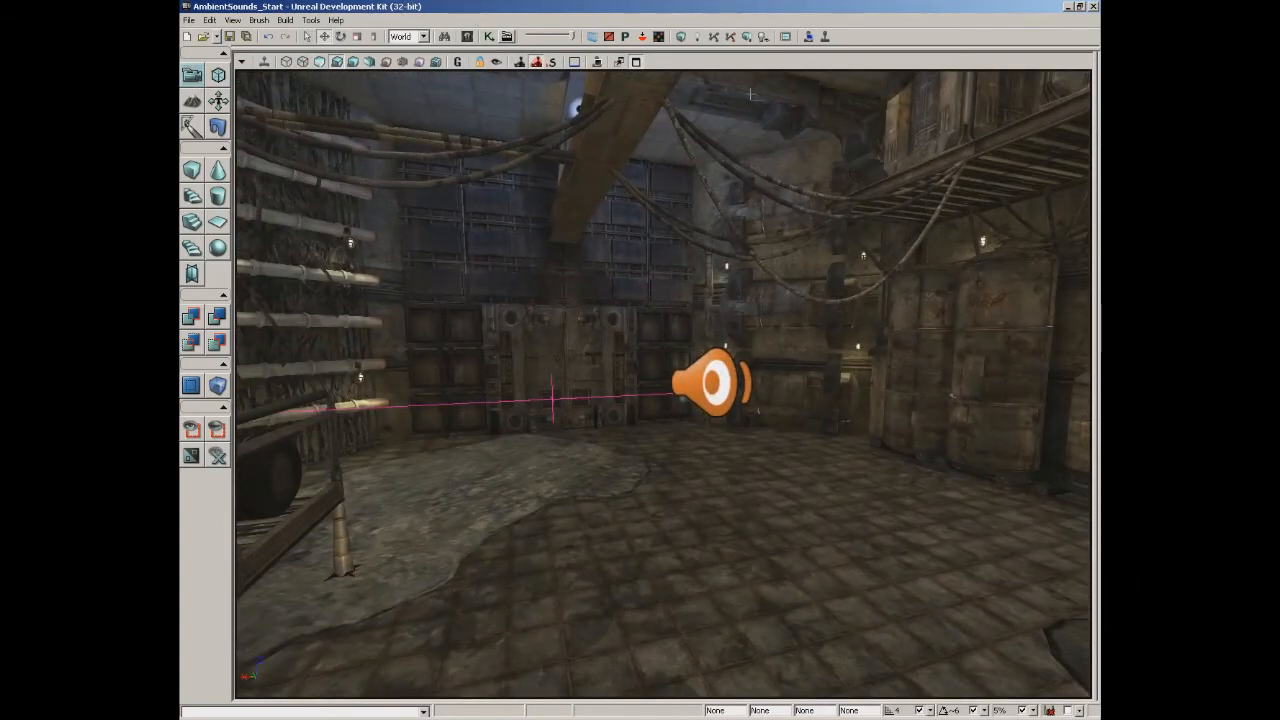
Step: Play the level in the editor, walk around the room to listen to the ambient sound, and end the session
click(826, 37)
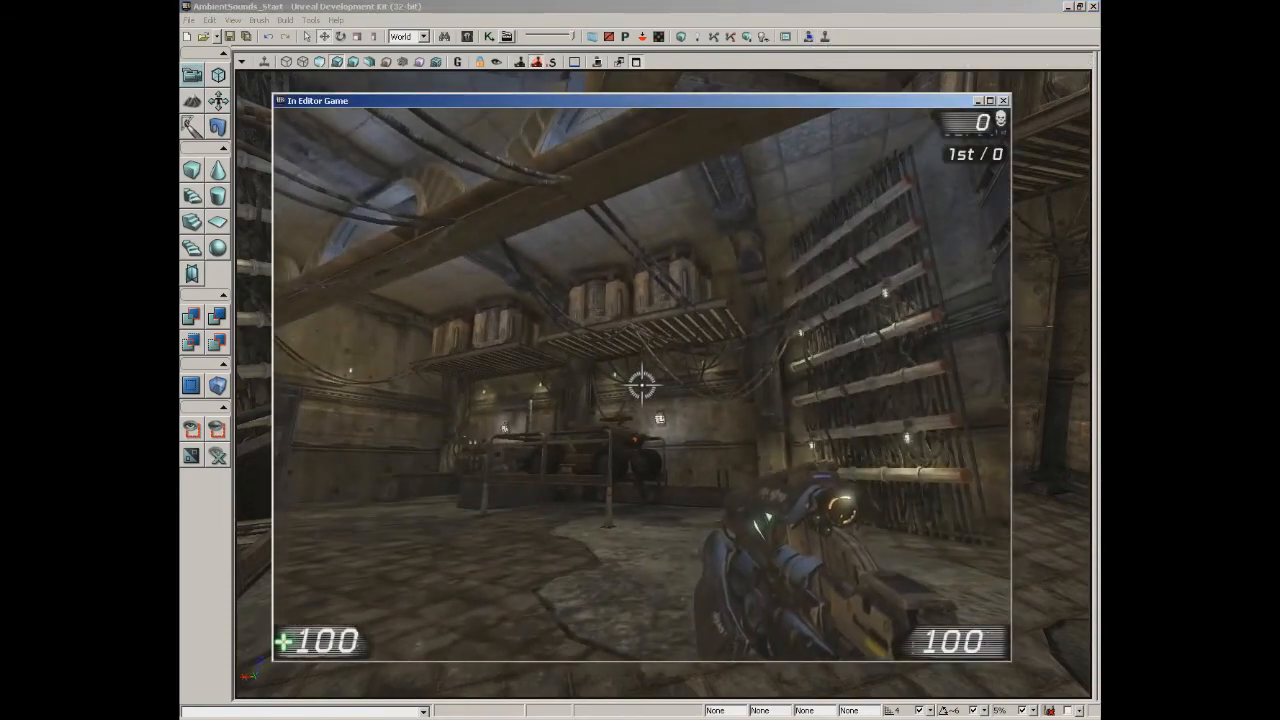
key(a)
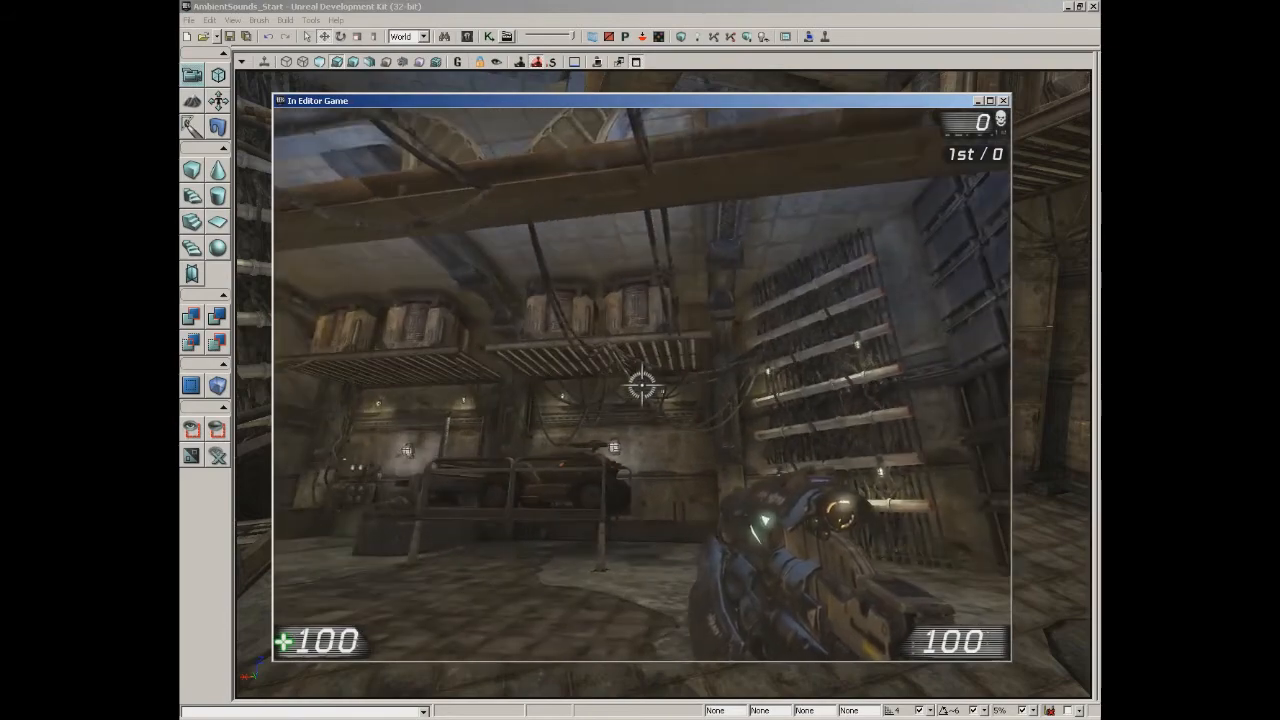
key(w)
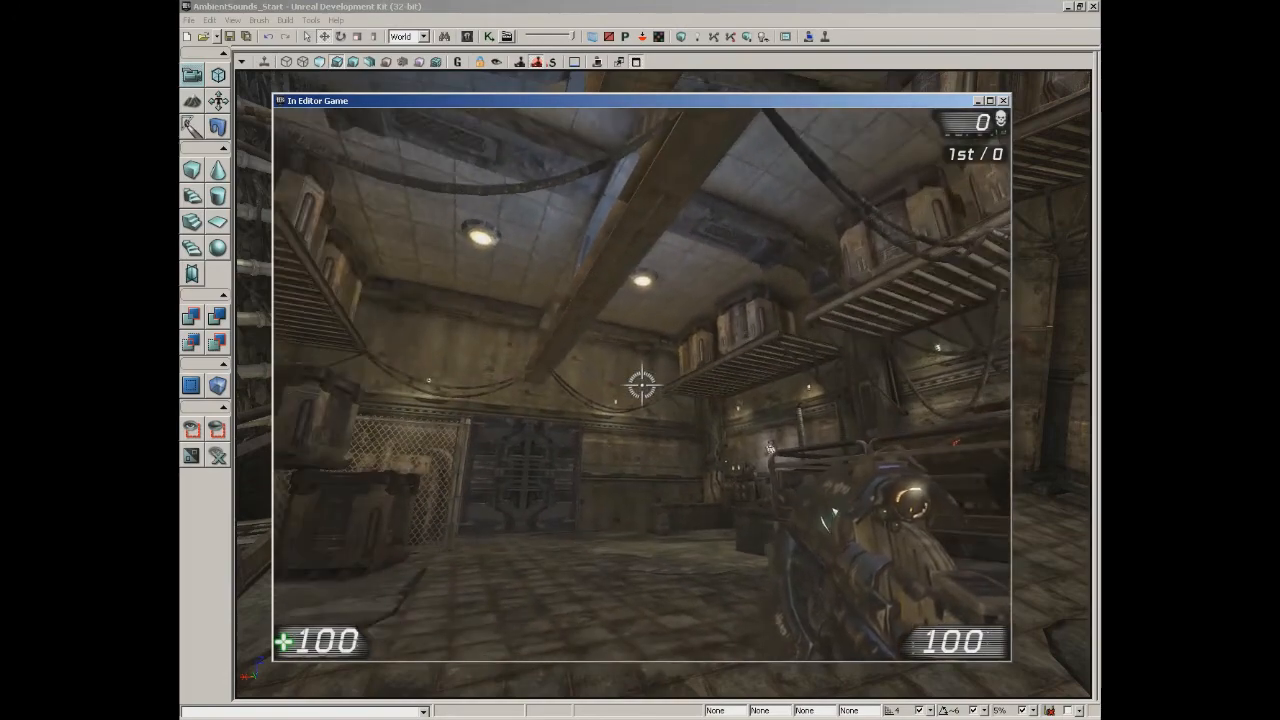
key(w)
key(w)
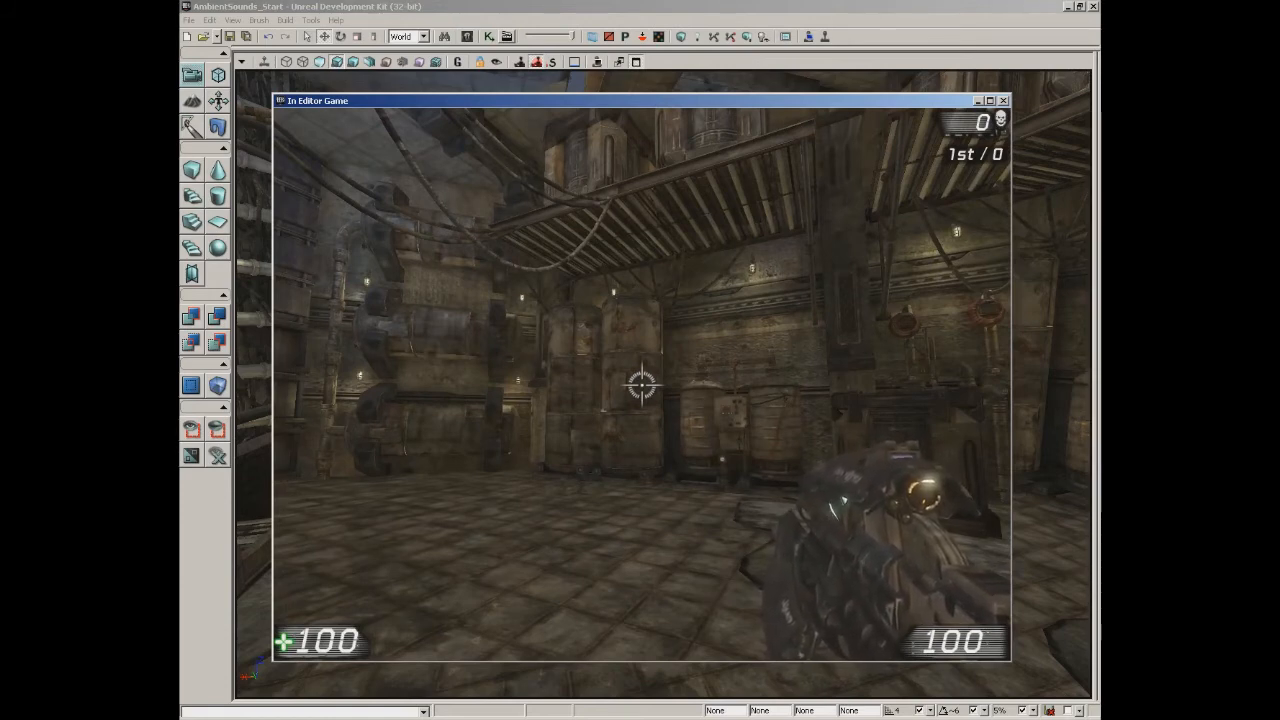
key(Escape)
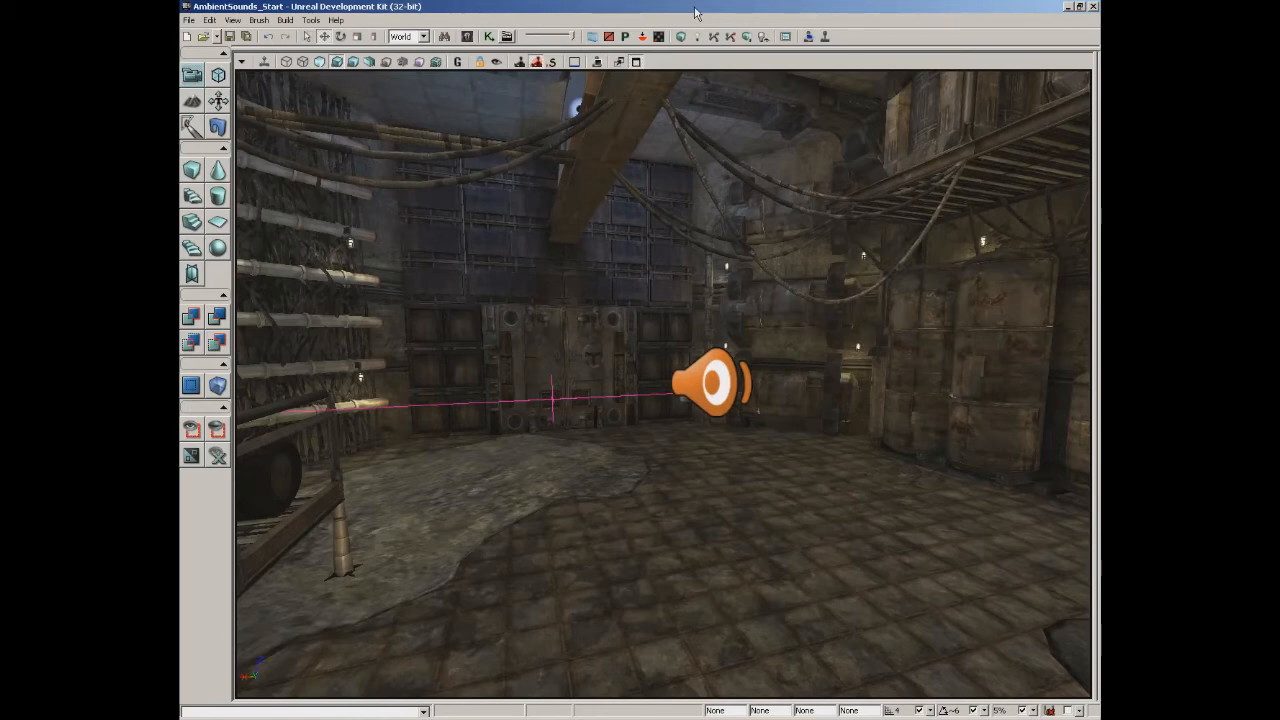
Step: Check the ambient sound actor types that can be added to the floor, and filter the Content Browser to Sound Wave Data
right_click(664, 525)
mouse_move(700, 470)
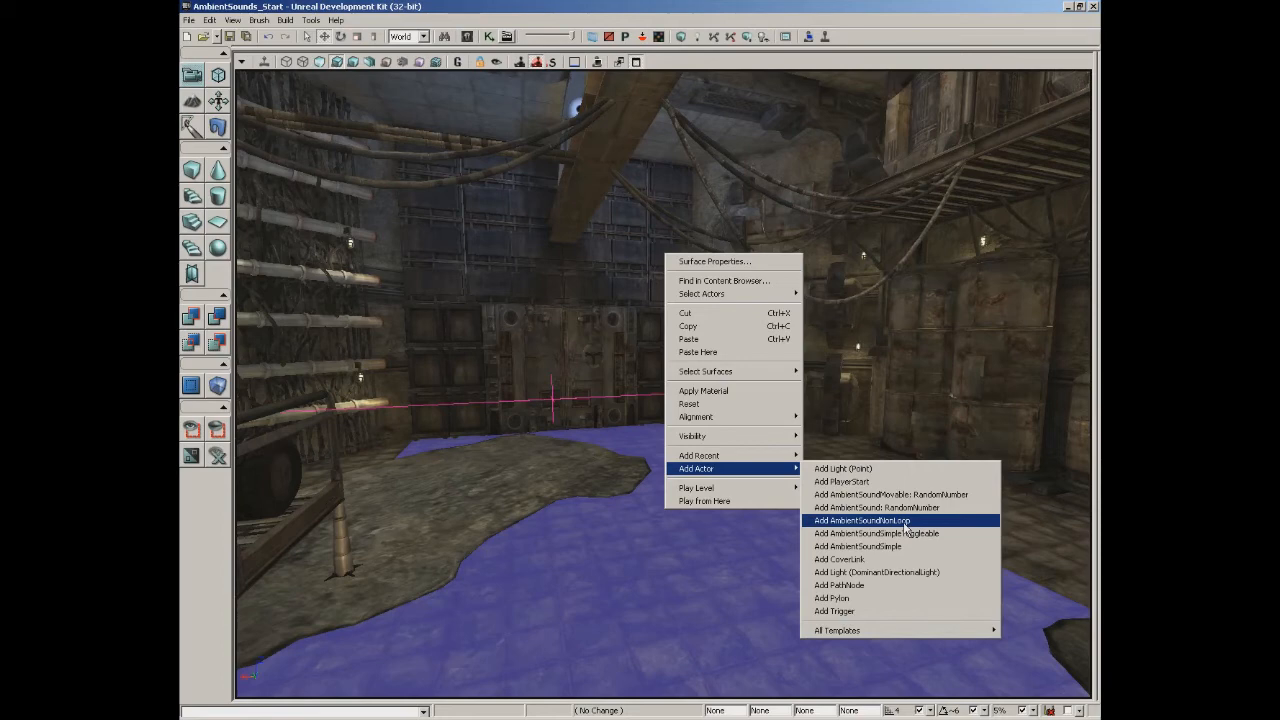
click(467, 36)
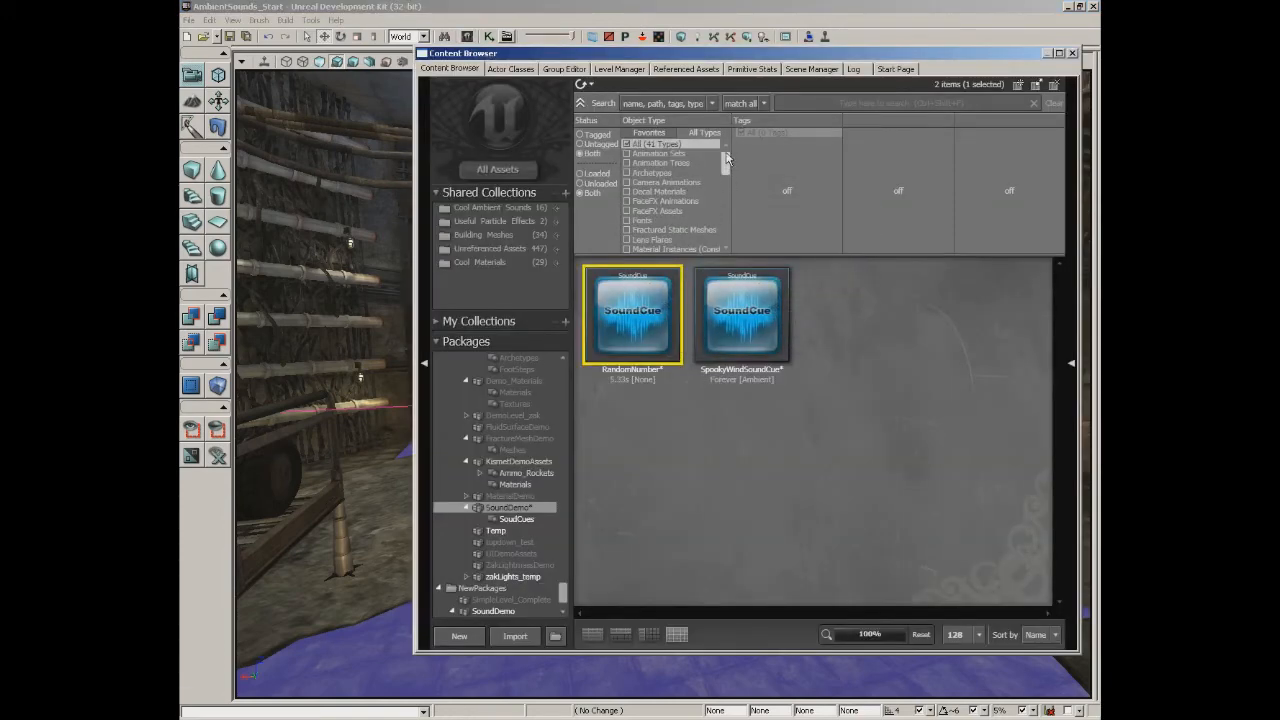
drag(725, 162, 727, 222)
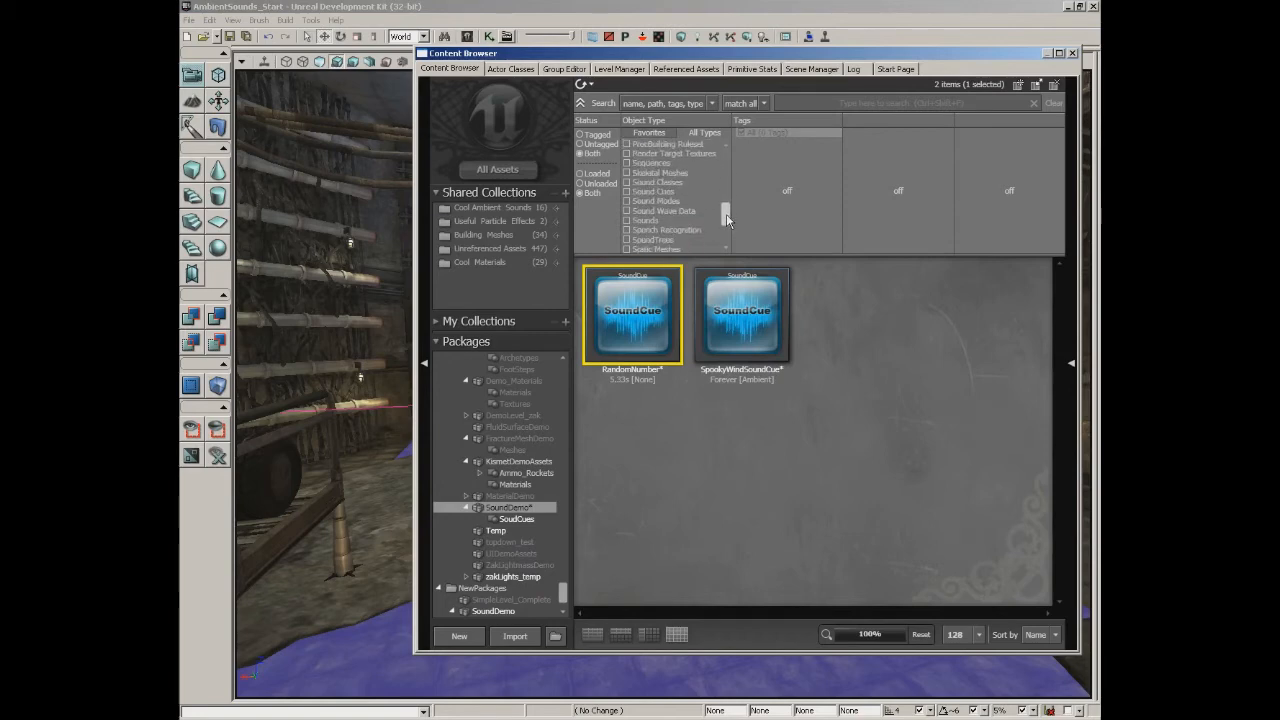
click(660, 211)
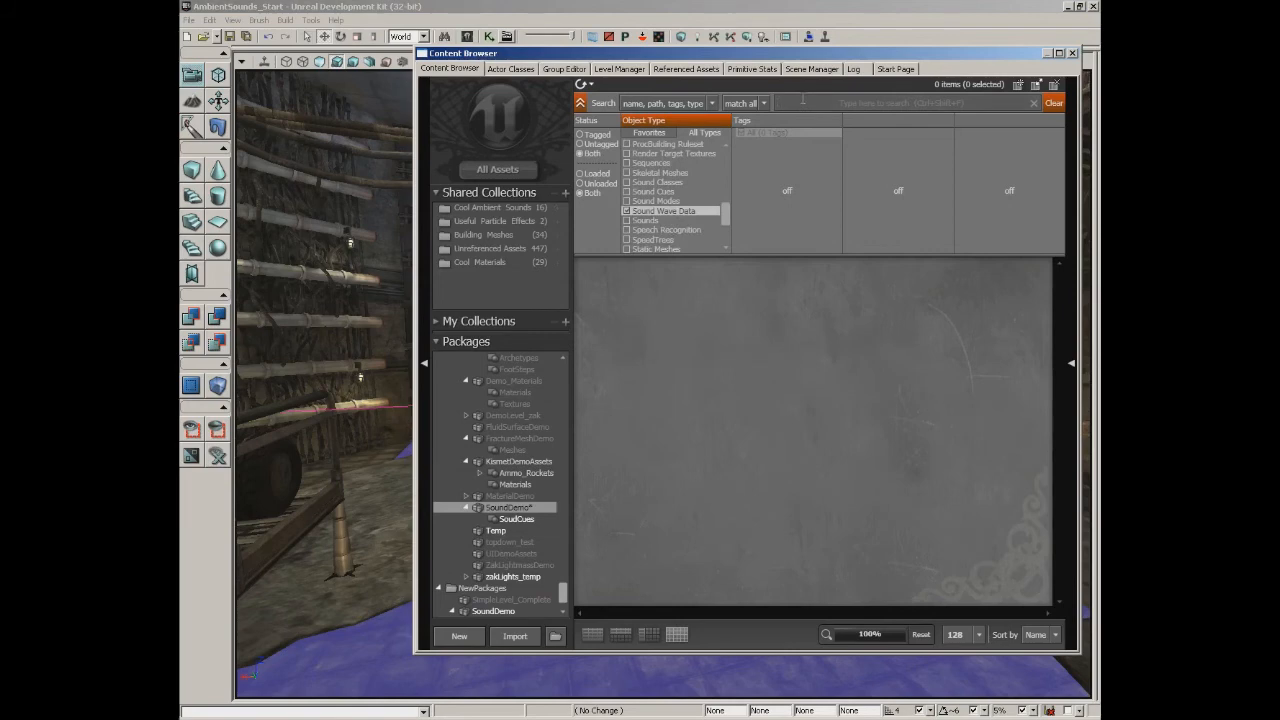
text(engine)
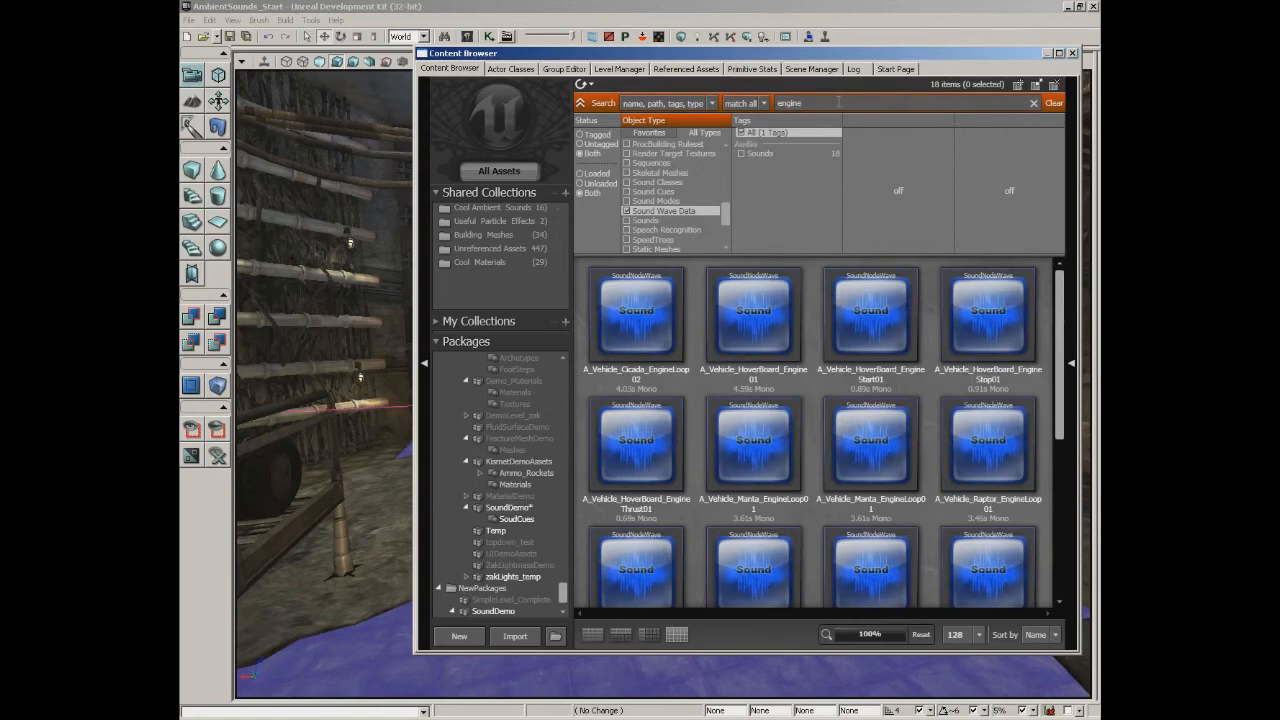
text(broken)
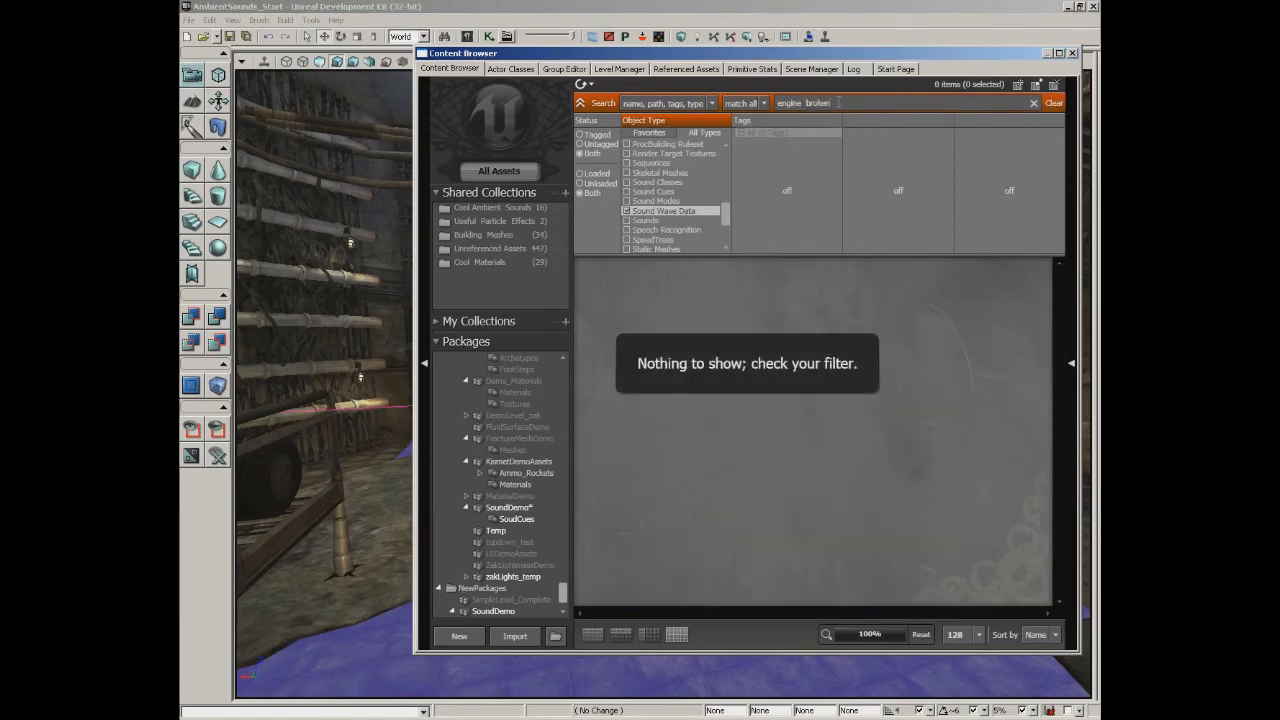
key(BackSpace)
key(BackSpace)
key(BackSpace)
key(BackSpace)
key(BackSpace)
key(BackSpace)
key(BackSpace)
key(BackSpace)
key(BackSpace)
key(BackSpace)
key(BackSpace)
key(BackSpace)
Step: Search all assets for "broken" sound waves, preview machine_broken08, machine_broken07 and machine_broken13, and keep machine_broken13 selected
text(broken)
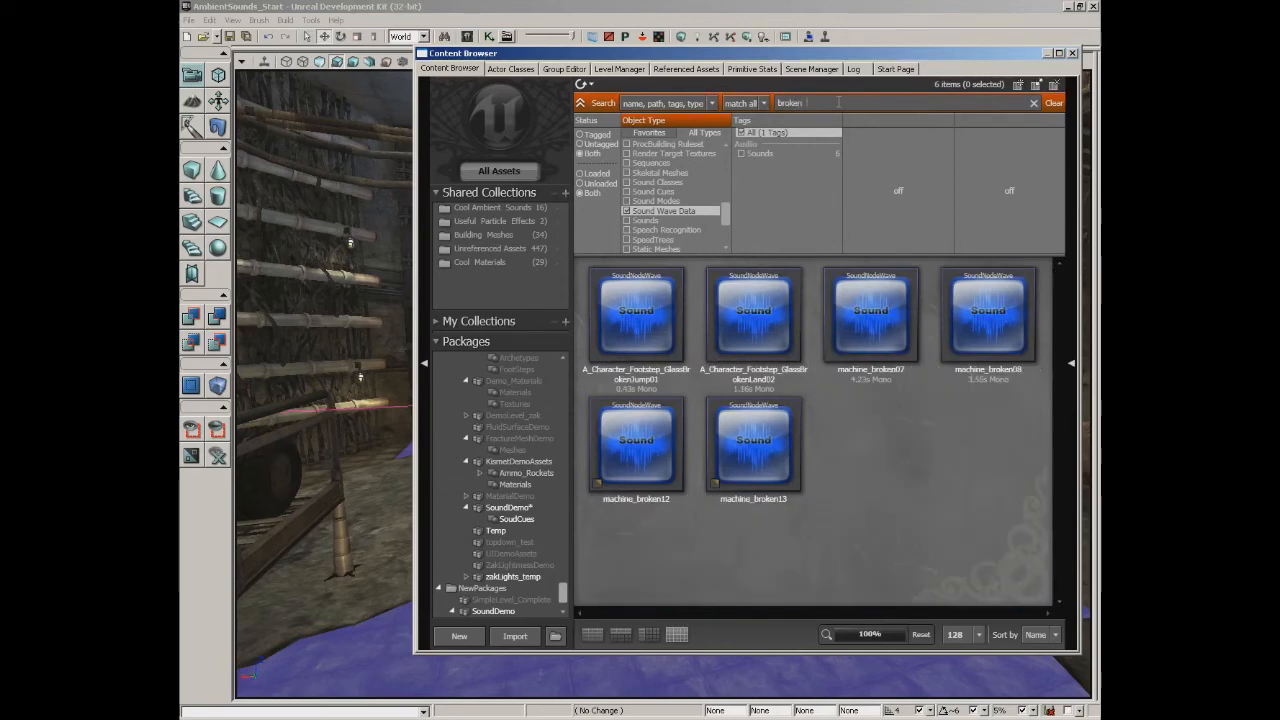
click(1008, 352)
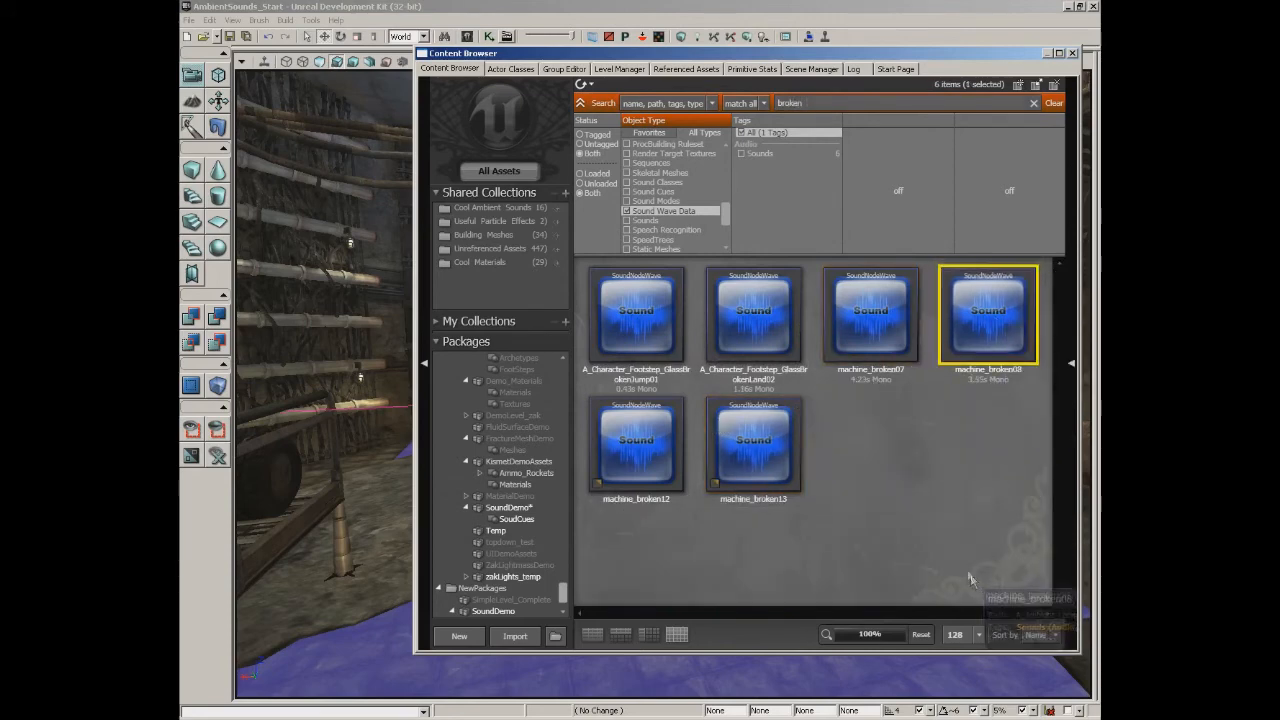
click(876, 334)
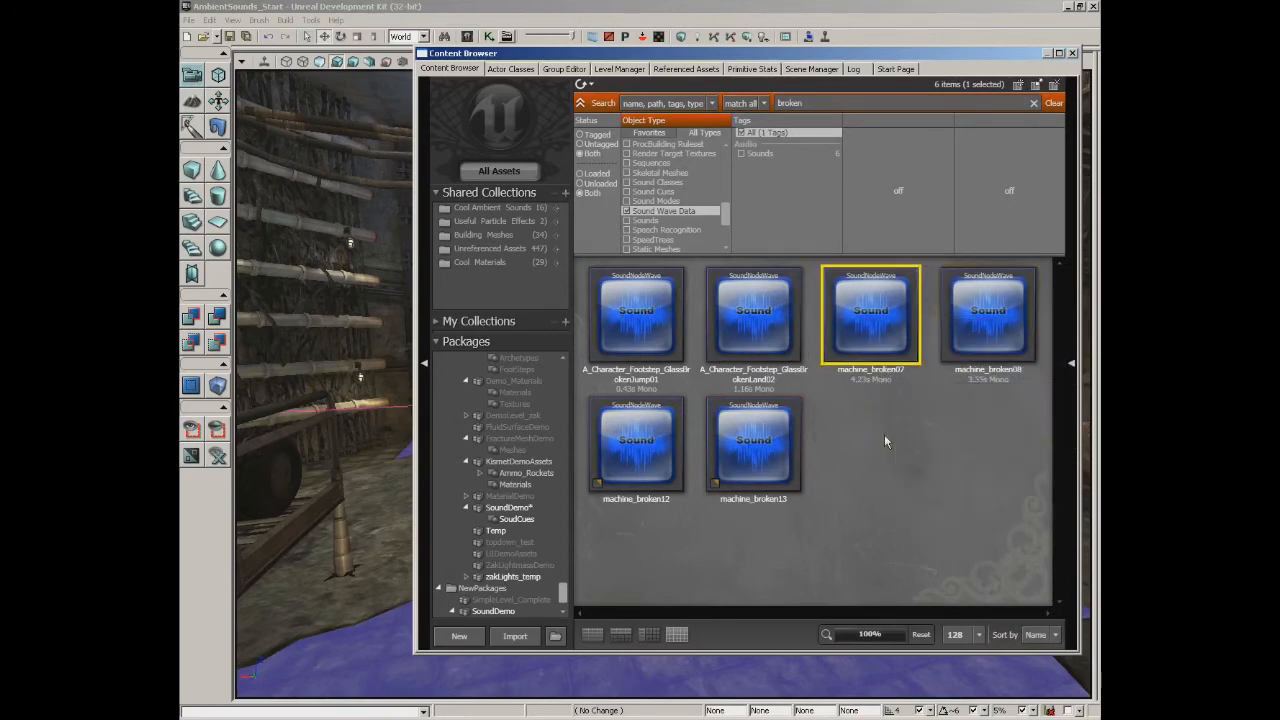
click(998, 326)
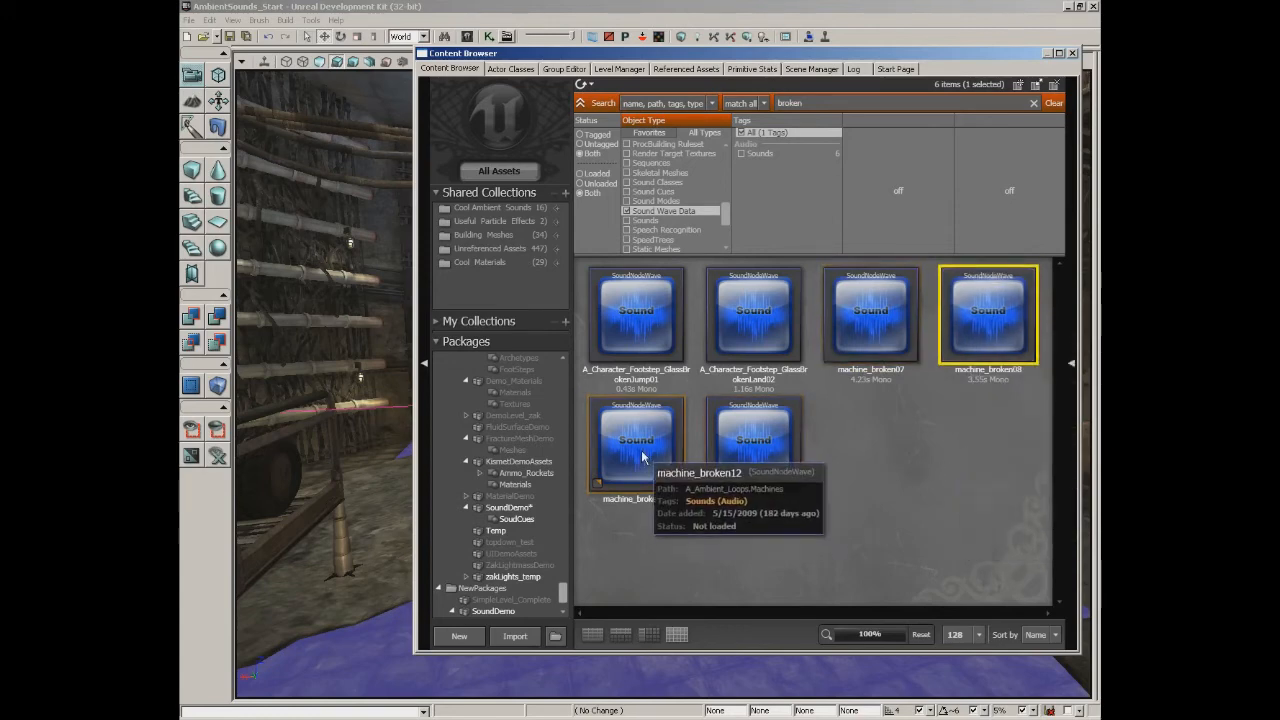
click(752, 432)
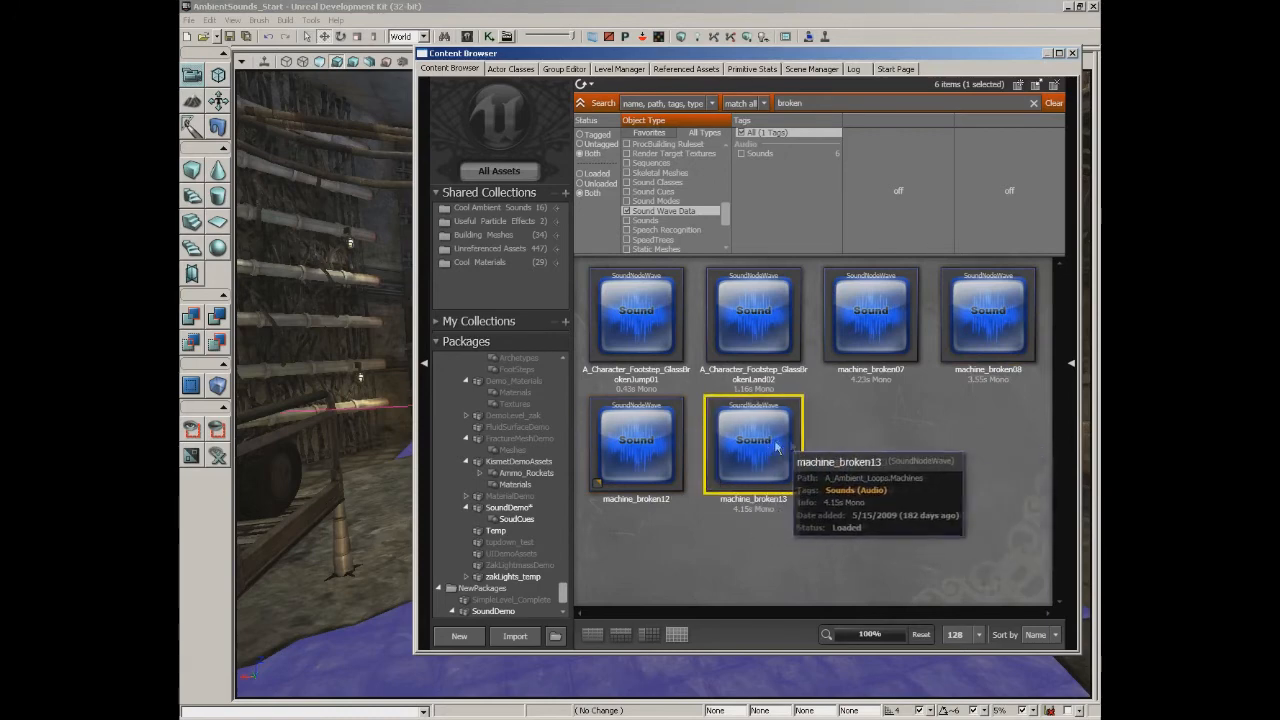
right_click(745, 436)
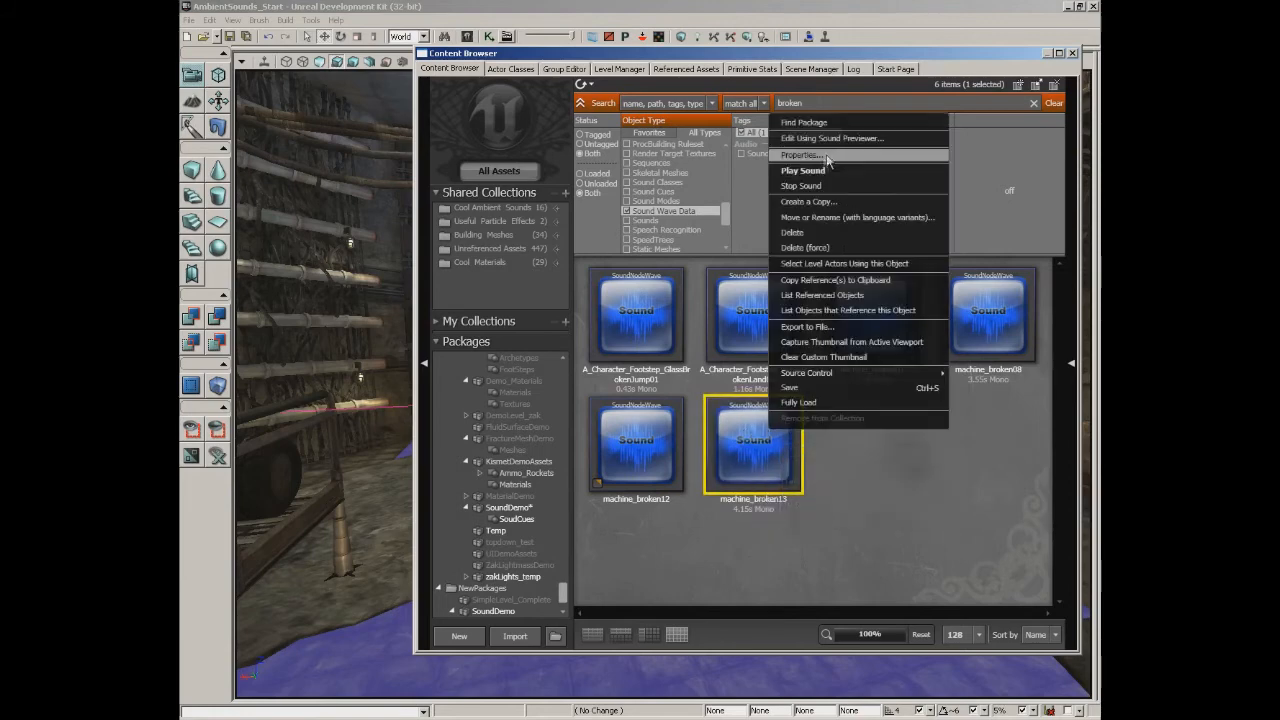
click(925, 490)
click(746, 456)
Step: Close the Content Browser and add an AmbientSoundSimple actor using machine_broken13 on the floor beside the large machines
right_drag(370, 392, 270, 384)
drag(652, 54, 1012, 128)
right_drag(557, 117, 653, 110)
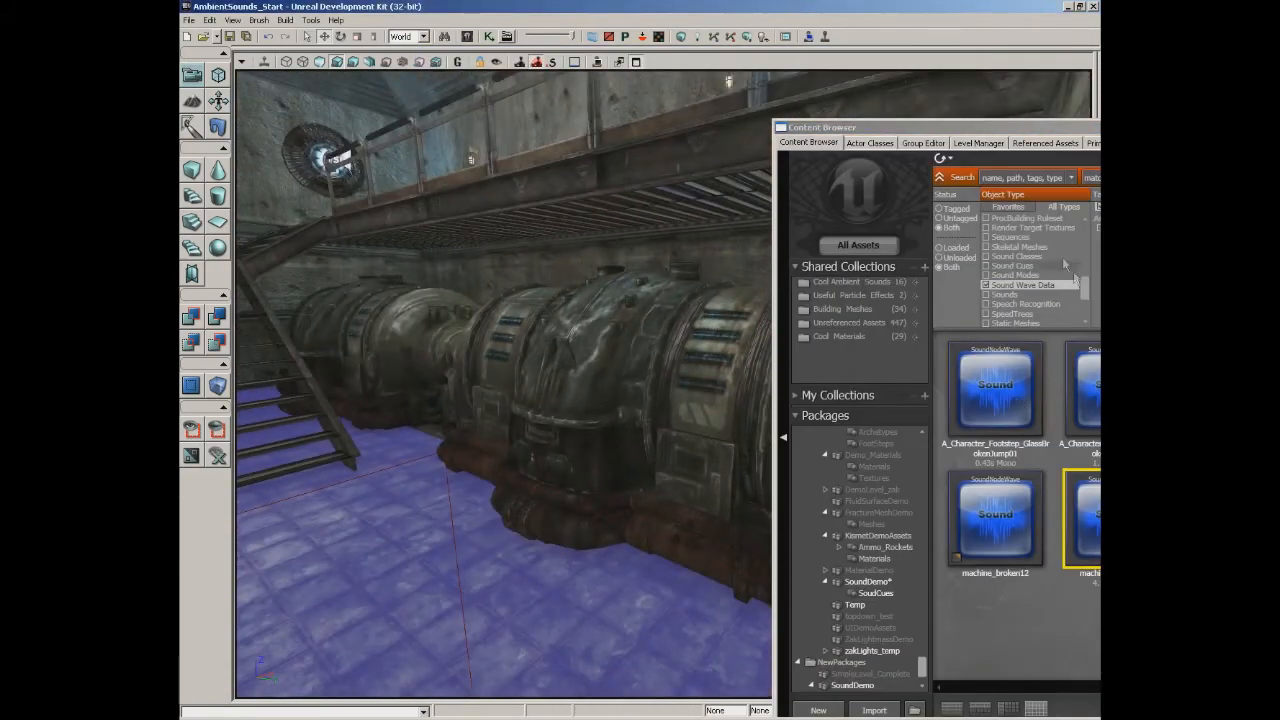
drag(850, 127, 560, 71)
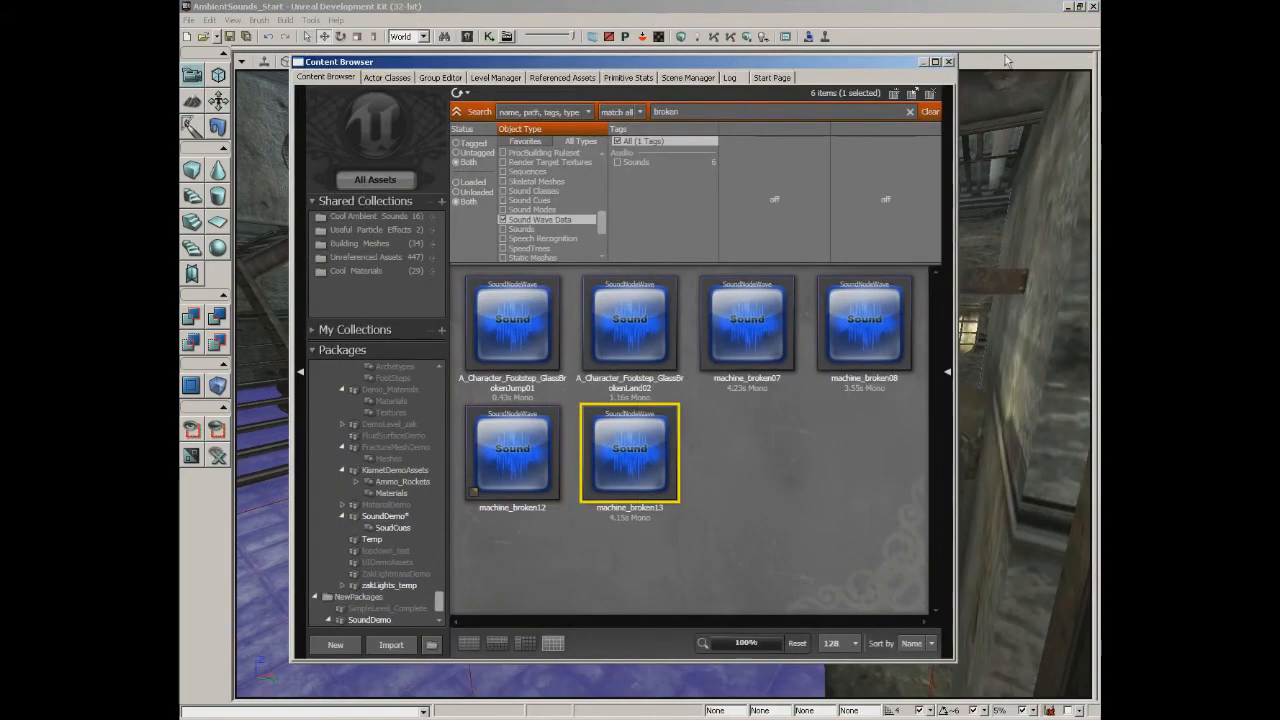
drag(934, 71, 741, 61)
click(949, 61)
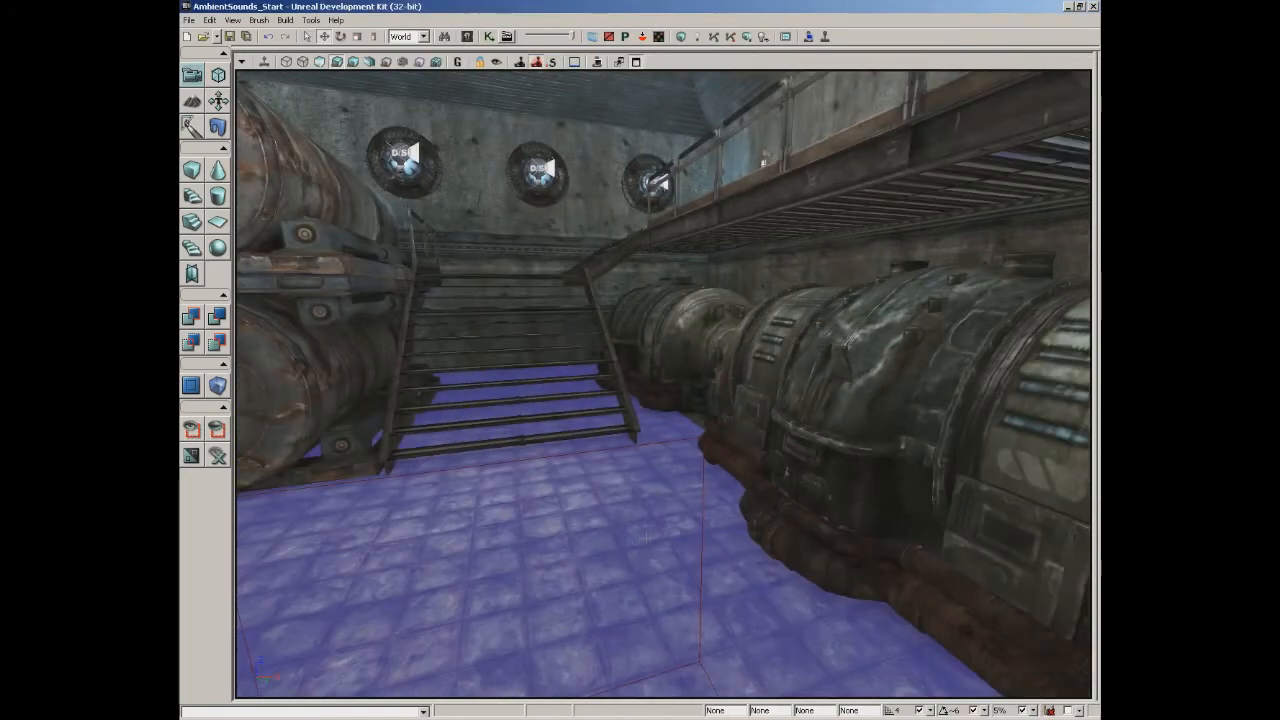
right_click(644, 538)
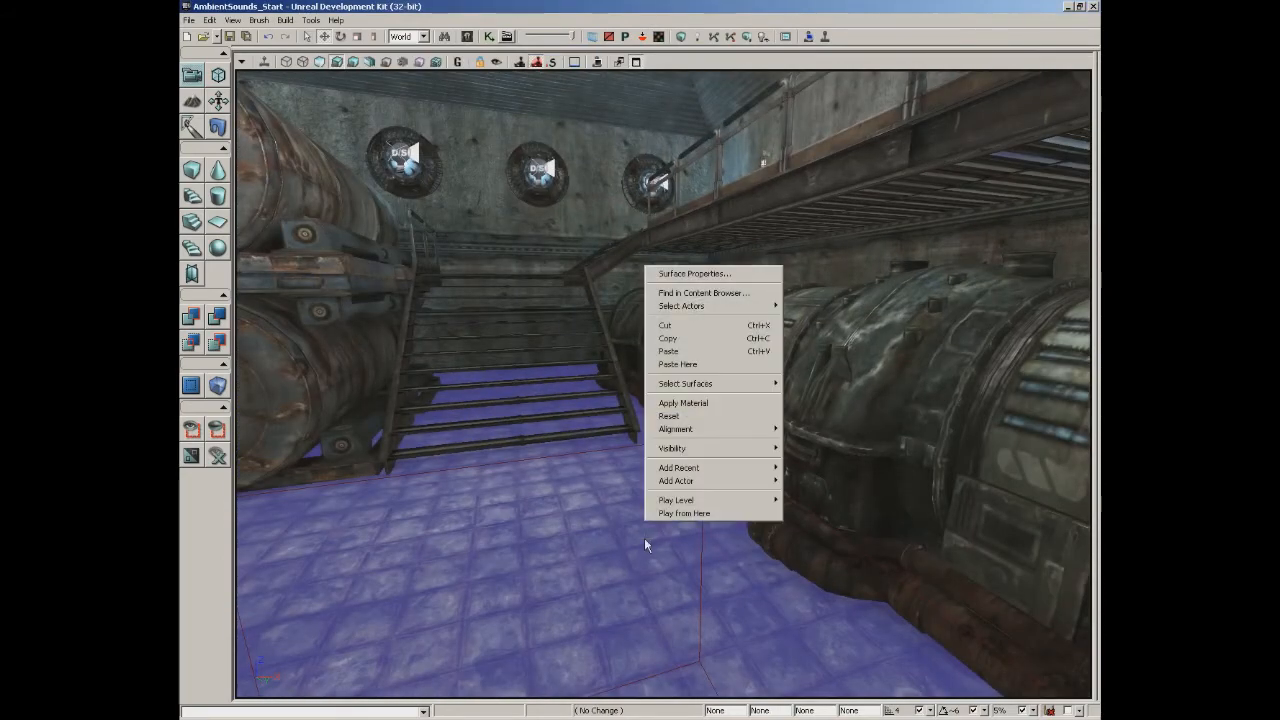
mouse_move(656, 486)
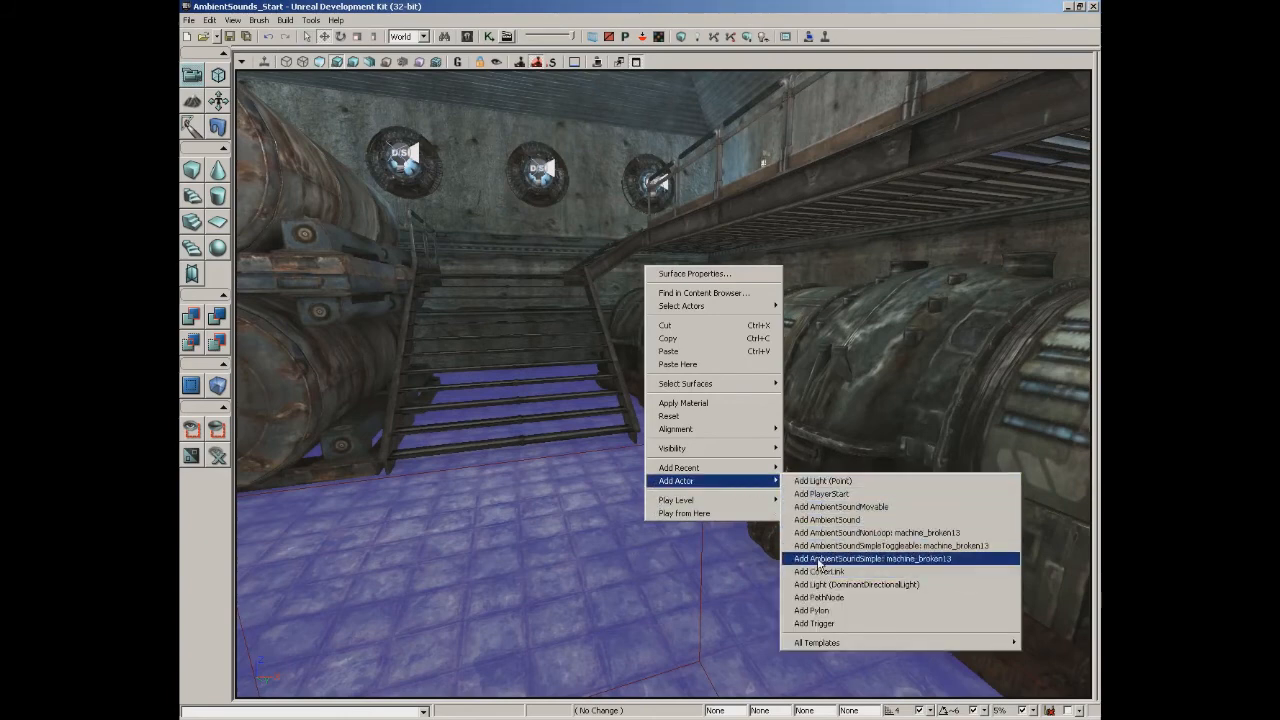
click(924, 559)
Step: Raise the machine_broken13 sound actor off the floor, shift it over the nearby machine, and view it up close
drag(648, 468, 711, 345)
drag(705, 262, 907, 265)
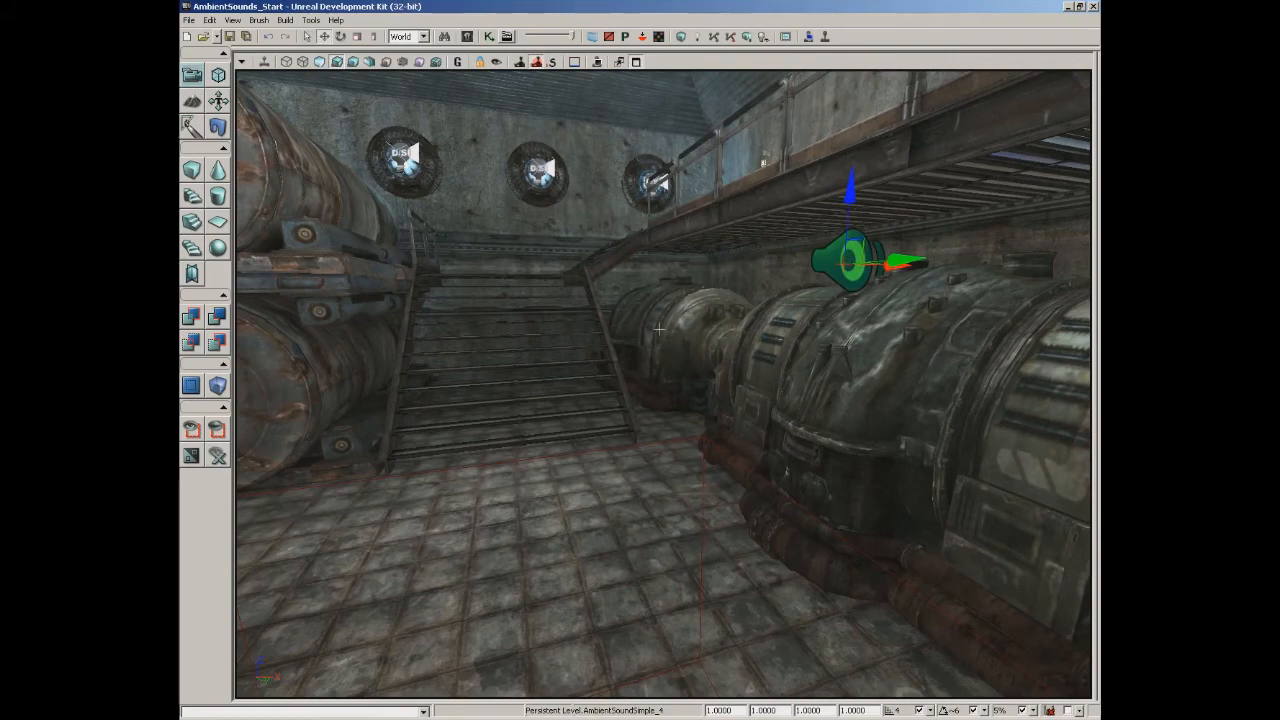
drag(669, 384, 689, 379)
click(632, 334)
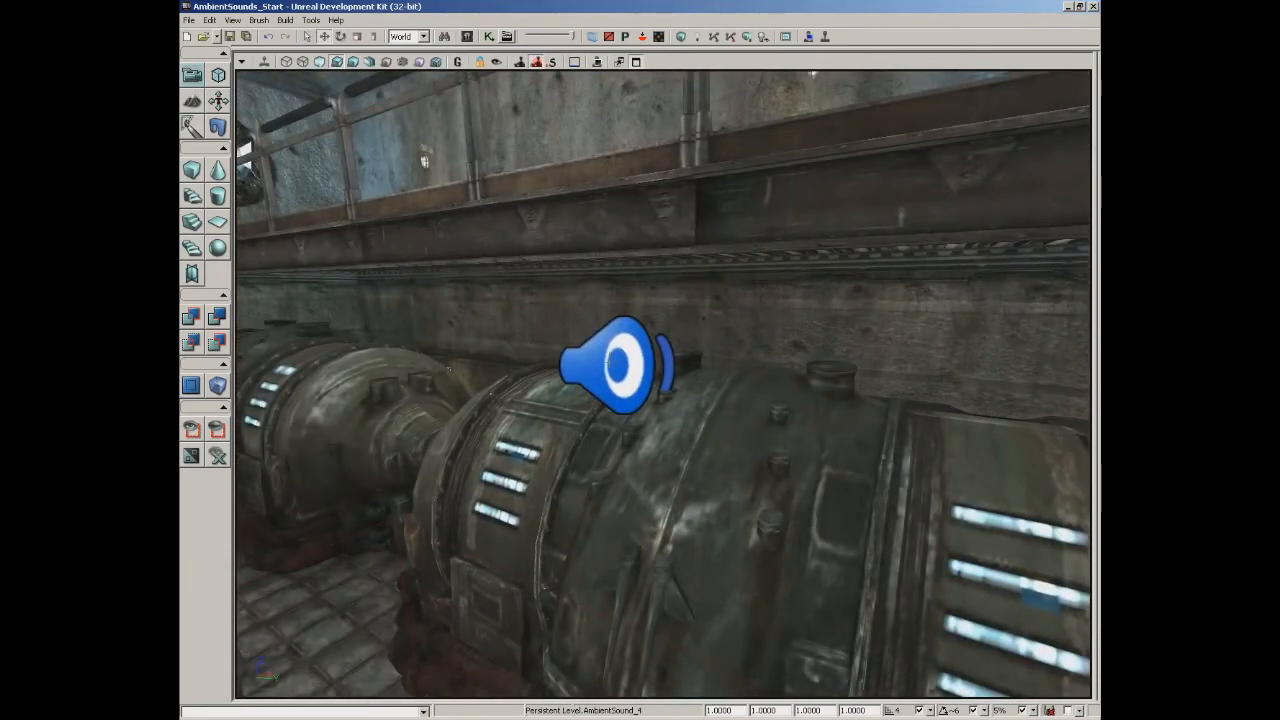
Step: Open the machine_broken13 sound actor's properties and examine its expanded Ambient Properties and AmbientSound settings
click(615, 362)
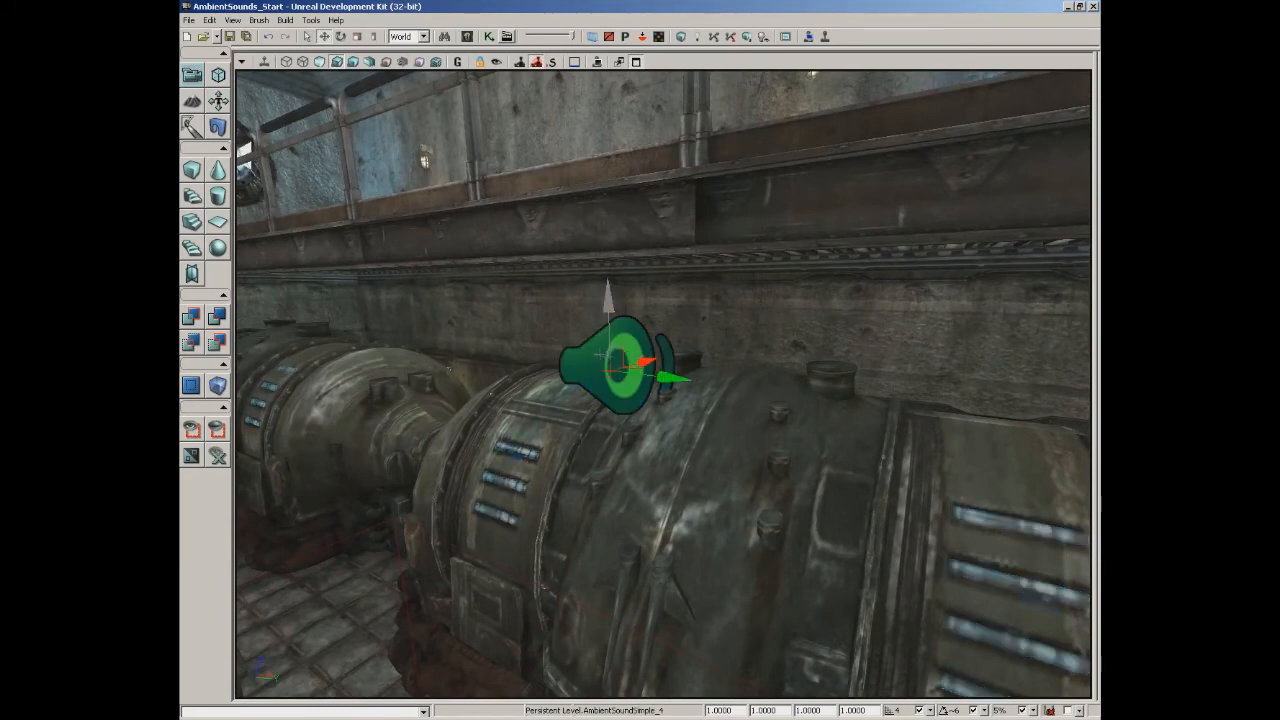
double_click(599, 354)
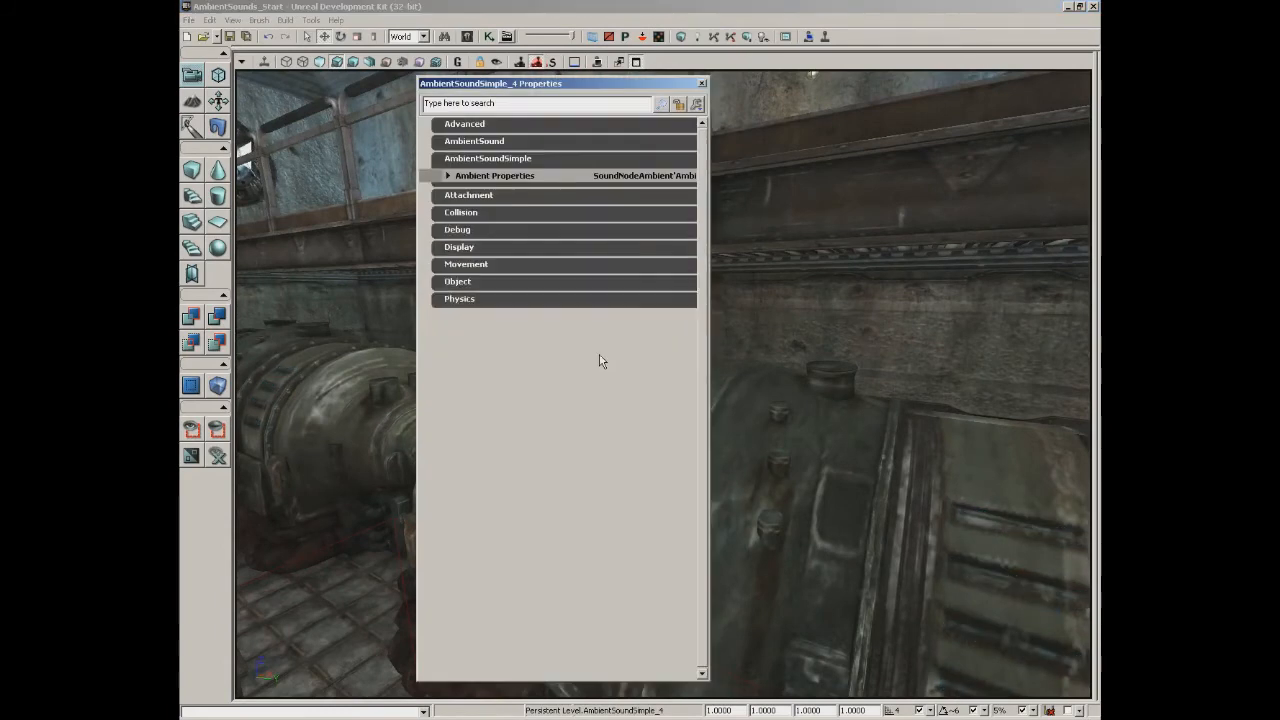
click(463, 176)
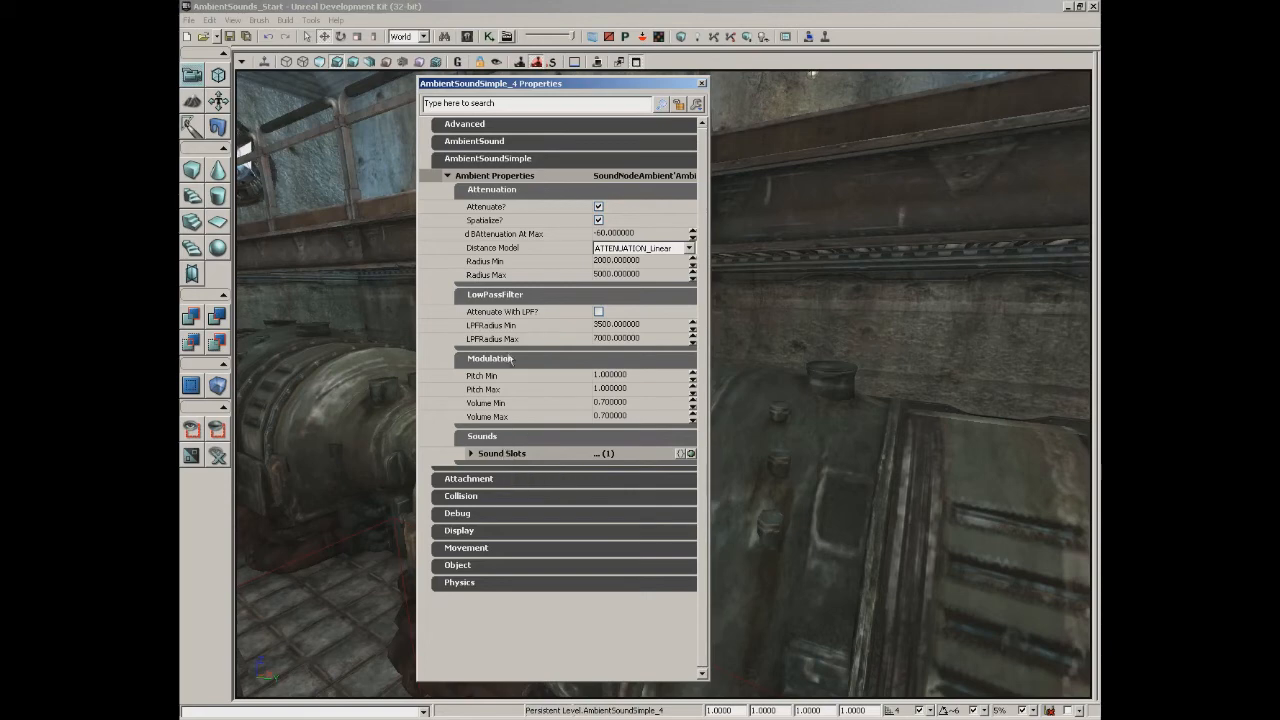
click(467, 145)
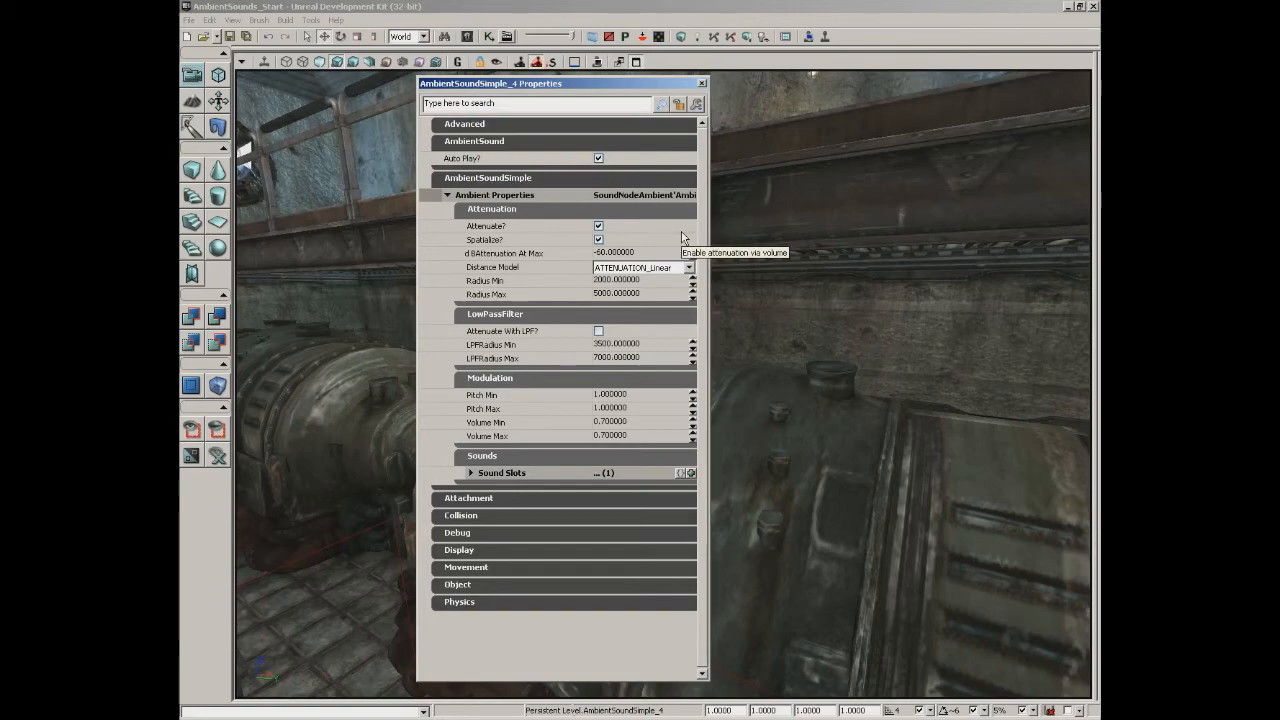
Step: Move the properties window aside and lower the machine_broken13 sound actor to the front side of the machine
drag(637, 84, 484, 73)
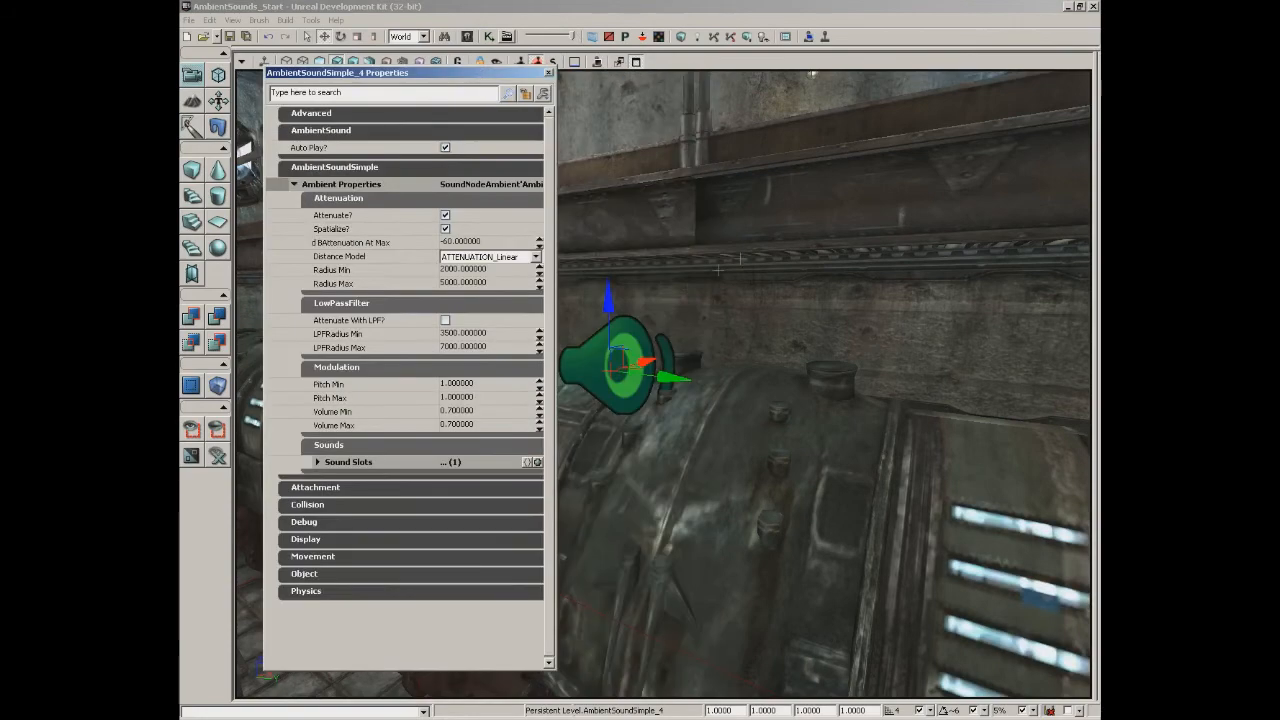
click(668, 352)
drag(672, 352, 659, 357)
drag(635, 290, 635, 369)
drag(668, 421, 650, 436)
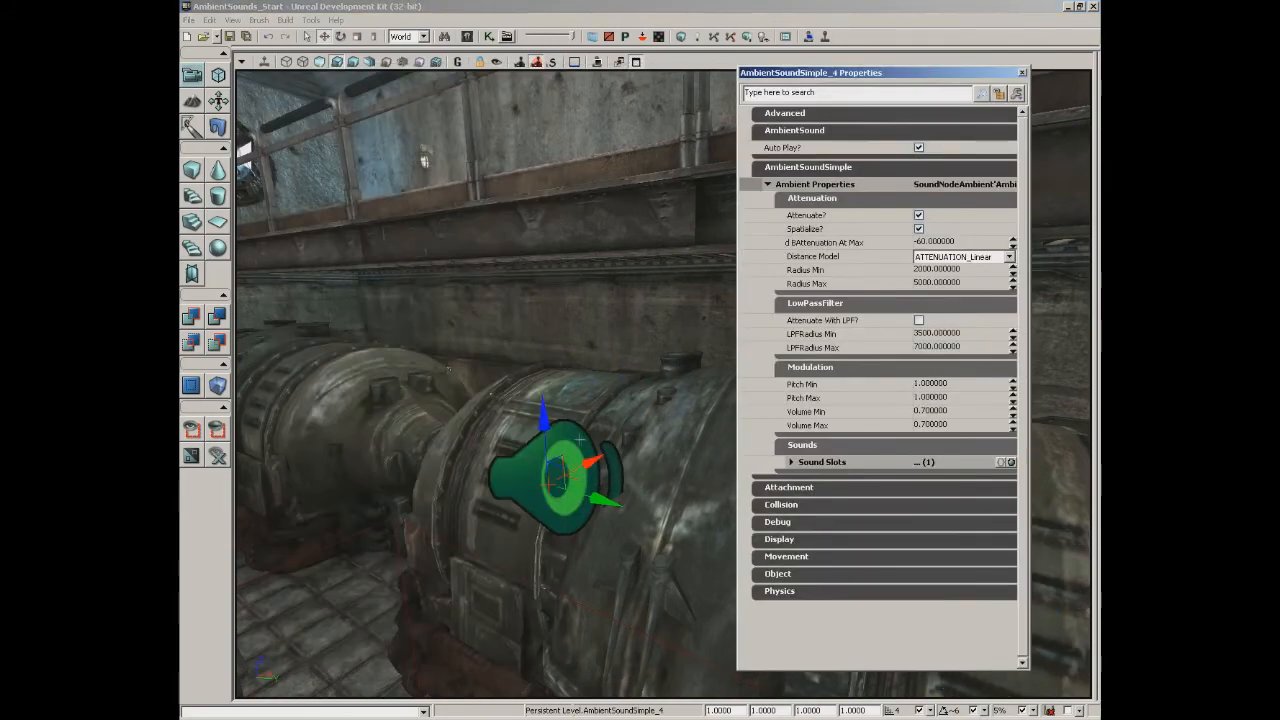
Step: Place a duplicate of the machine_broken13 sound actor beside the other machine near the stairs and close the properties window
drag(552, 470, 543, 478)
mouse_move(603, 629)
mouse_down()
mouse_move(590, 646)
mouse_move(600, 633)
mouse_up()
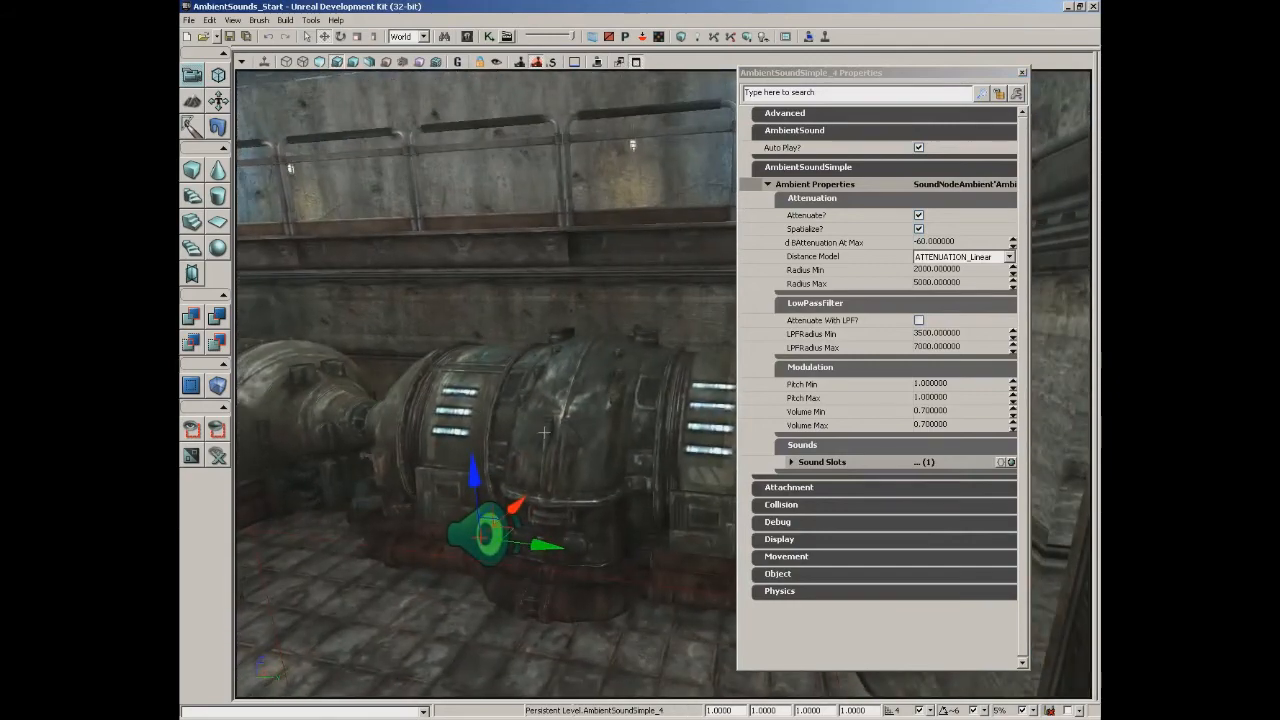
drag(514, 506, 490, 530)
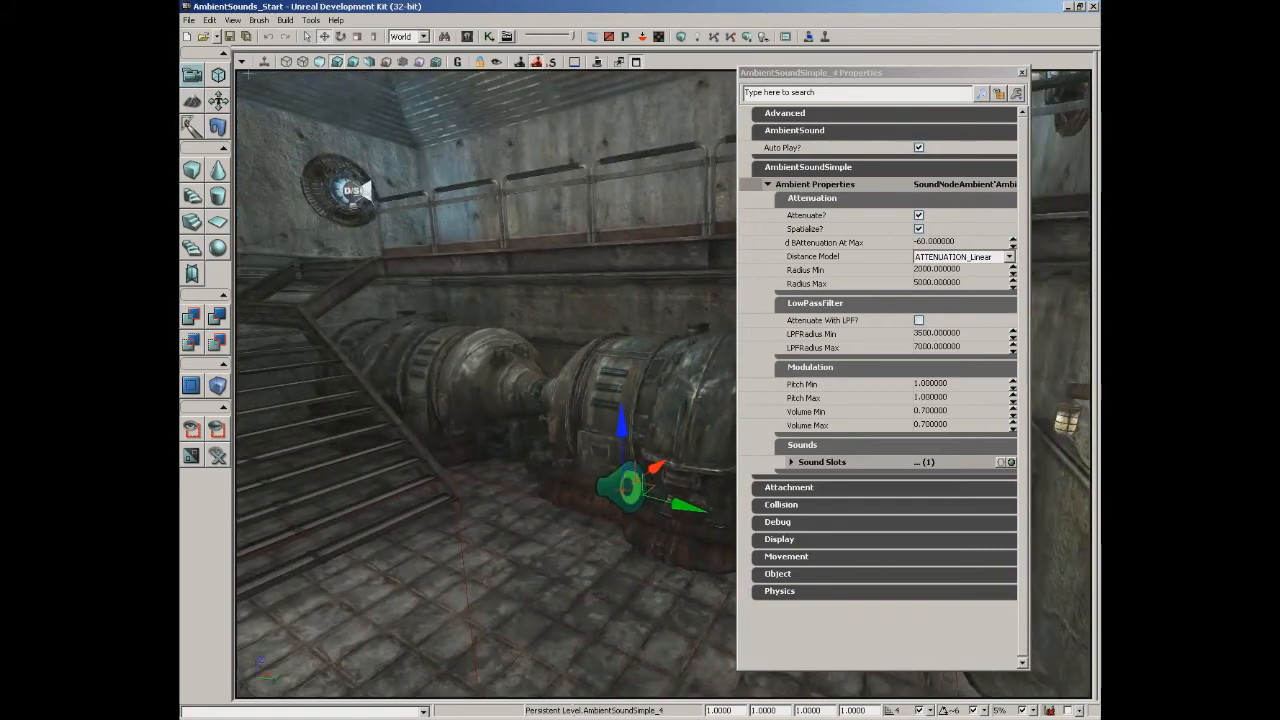
drag(545, 308, 537, 272)
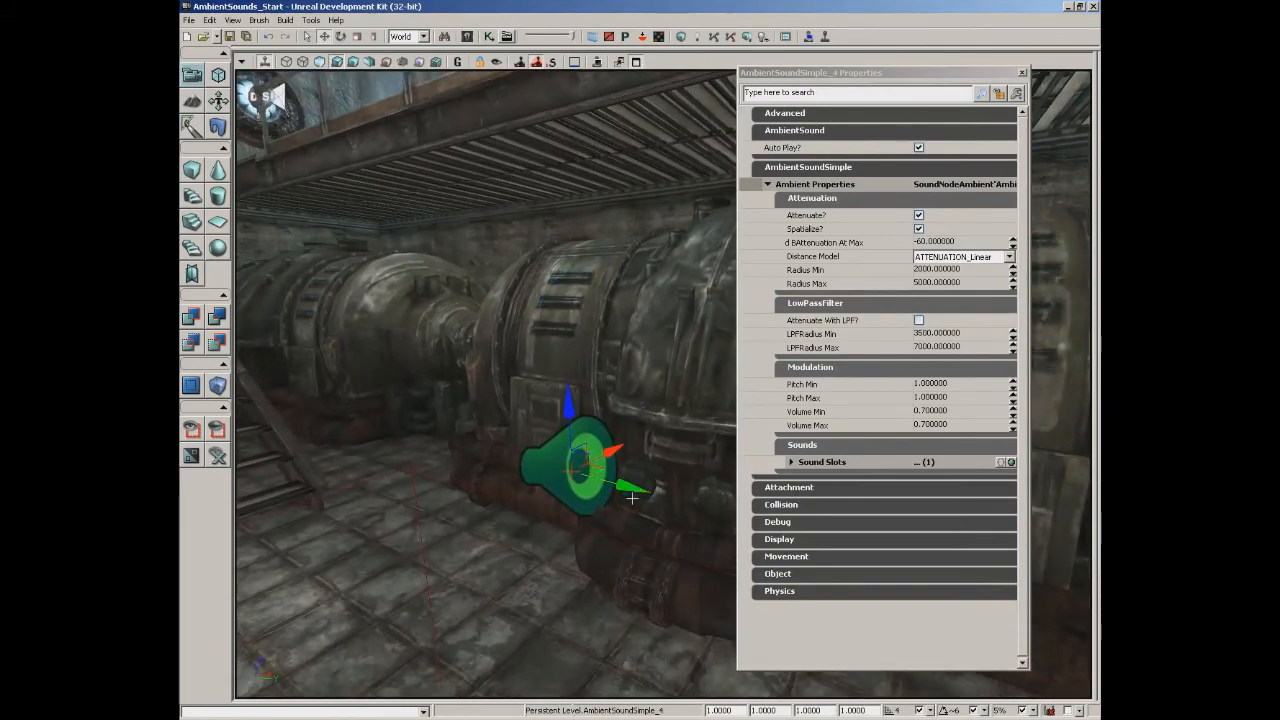
alt+drag(625, 487, 212, 374)
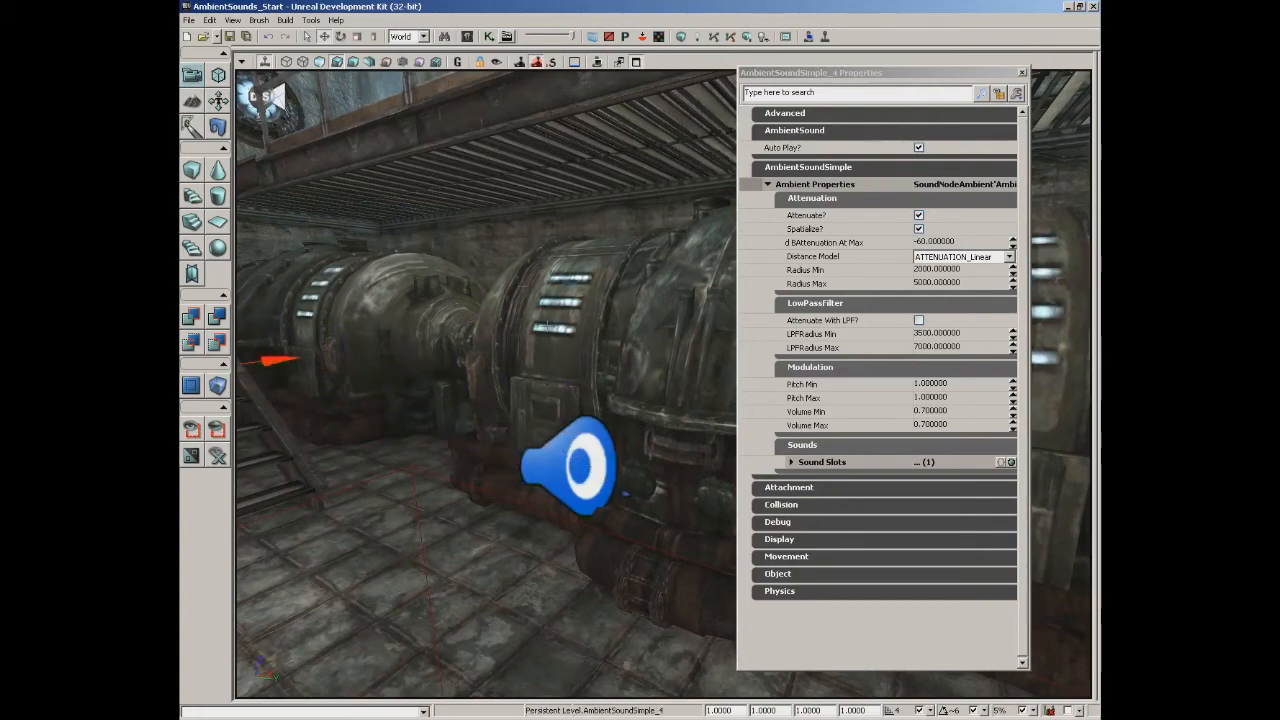
drag(547, 325, 517, 285)
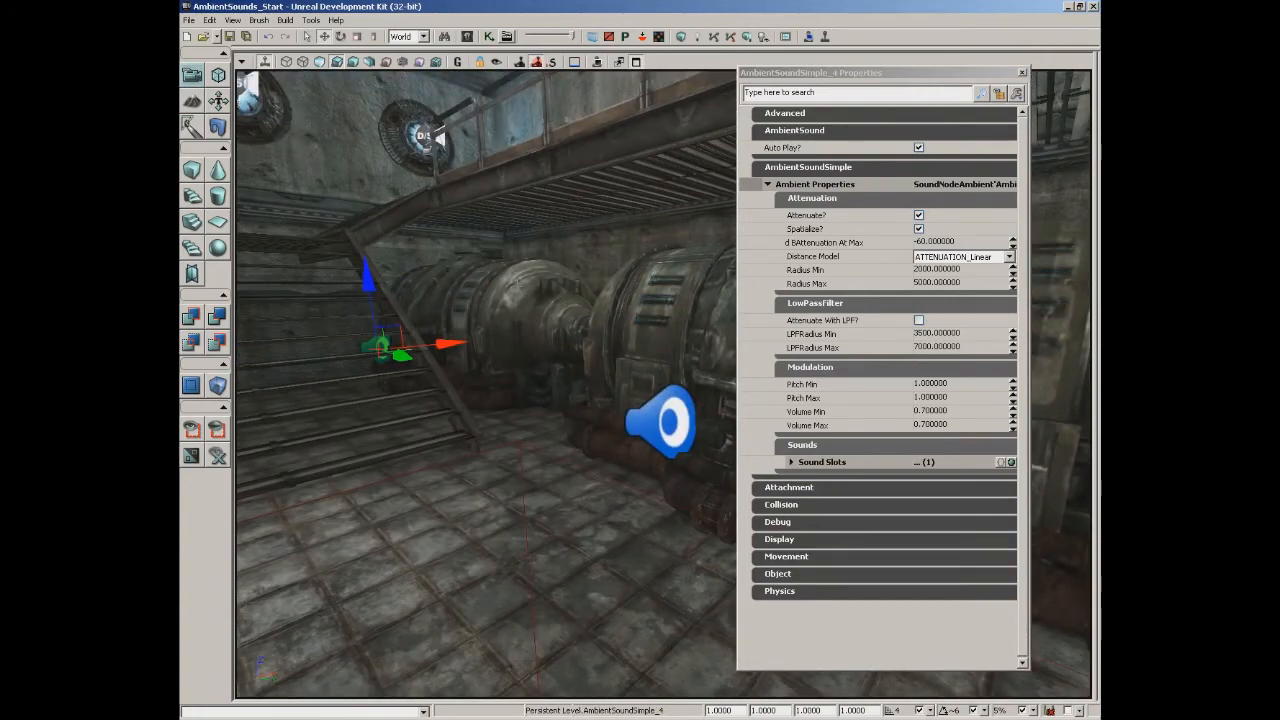
drag(517, 285, 531, 209)
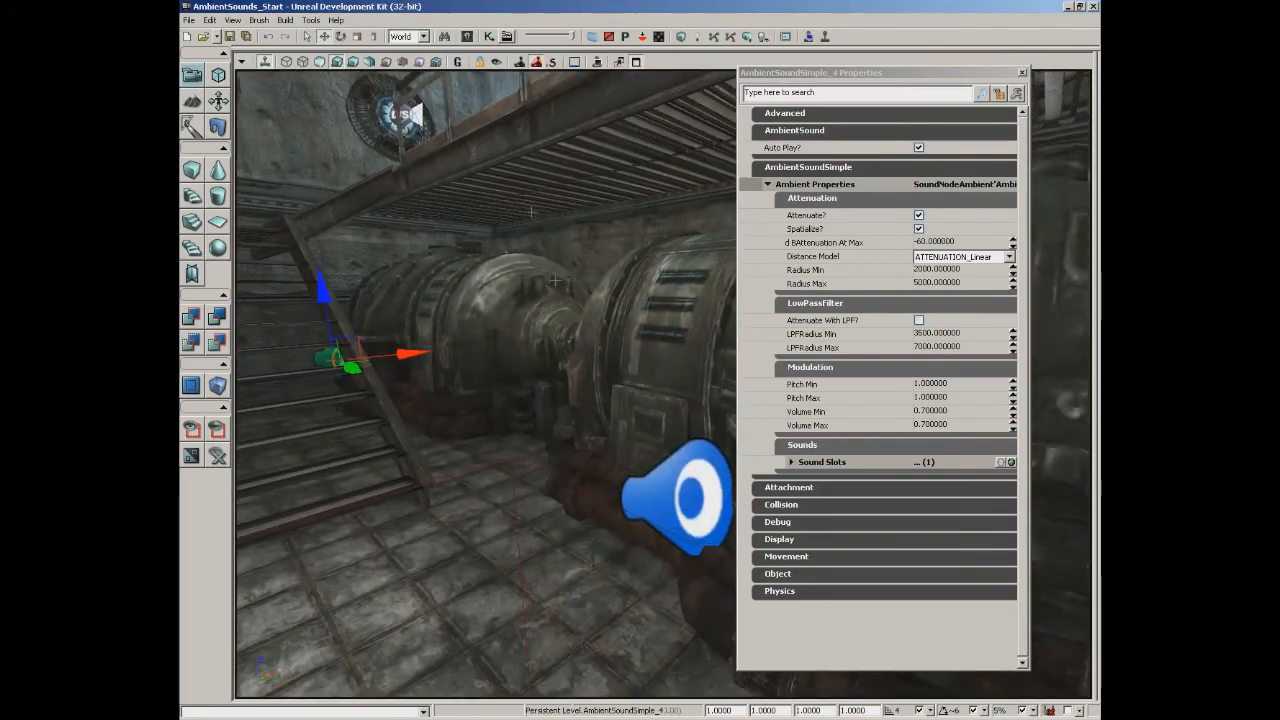
click(1022, 72)
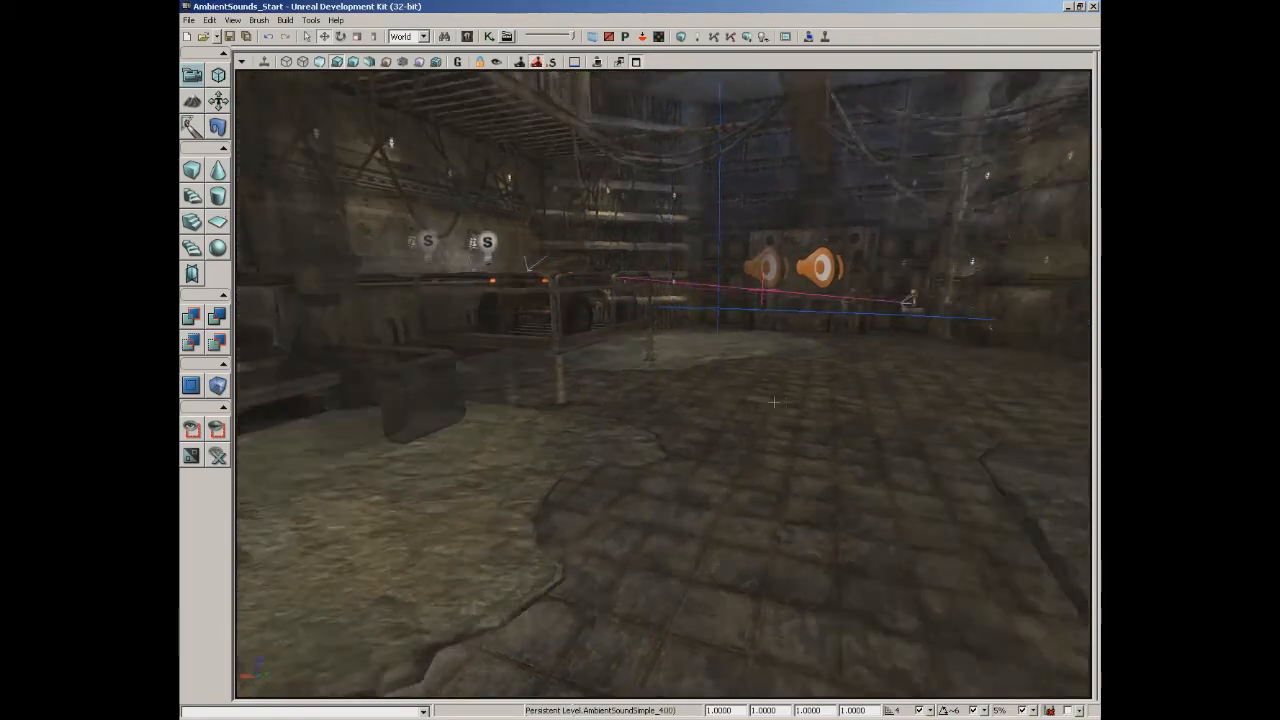
Step: Select the duplicated sound actor by the stairs and examine its attenuation radius around the level in a maximized top view
drag(774, 402, 750, 260)
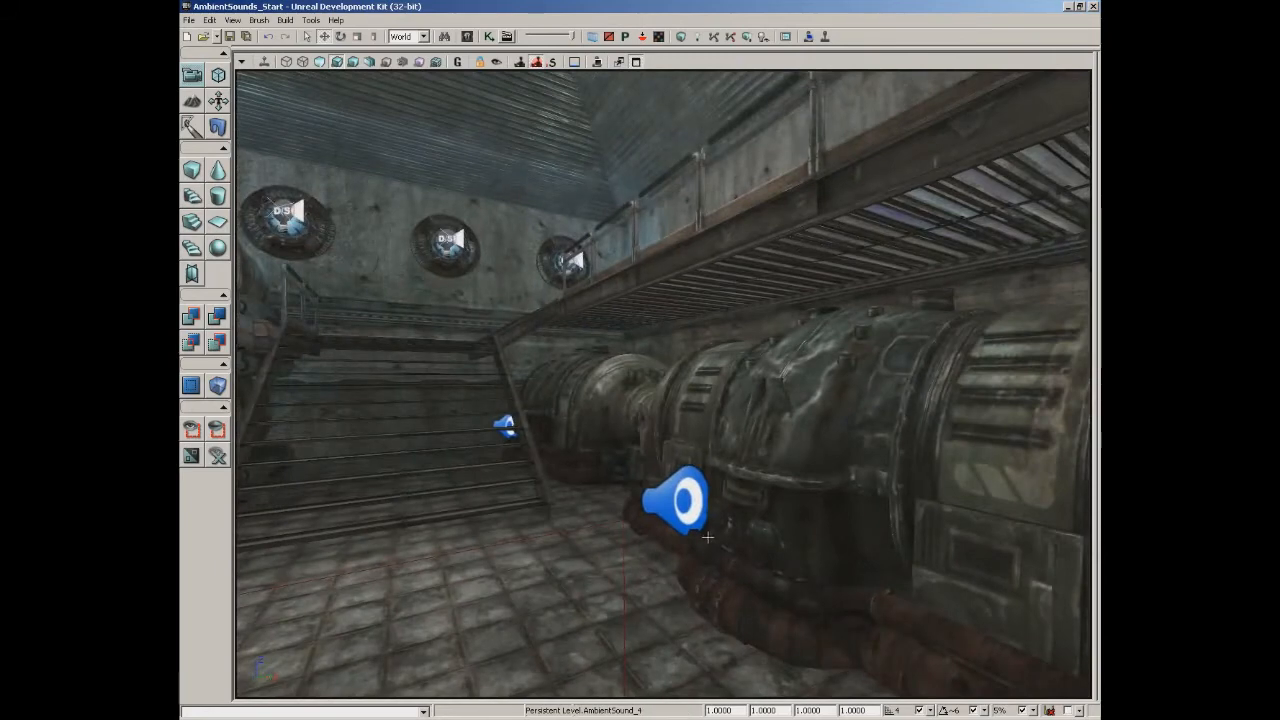
click(507, 428)
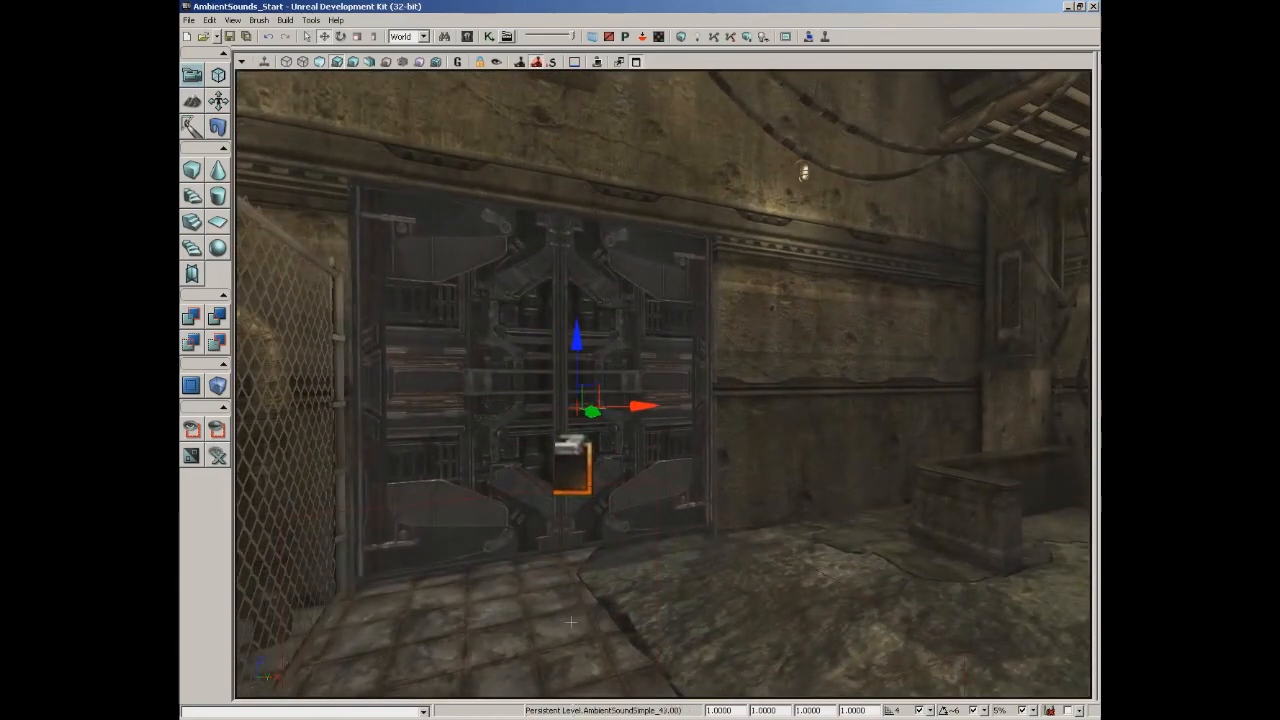
drag(571, 622, 524, 599)
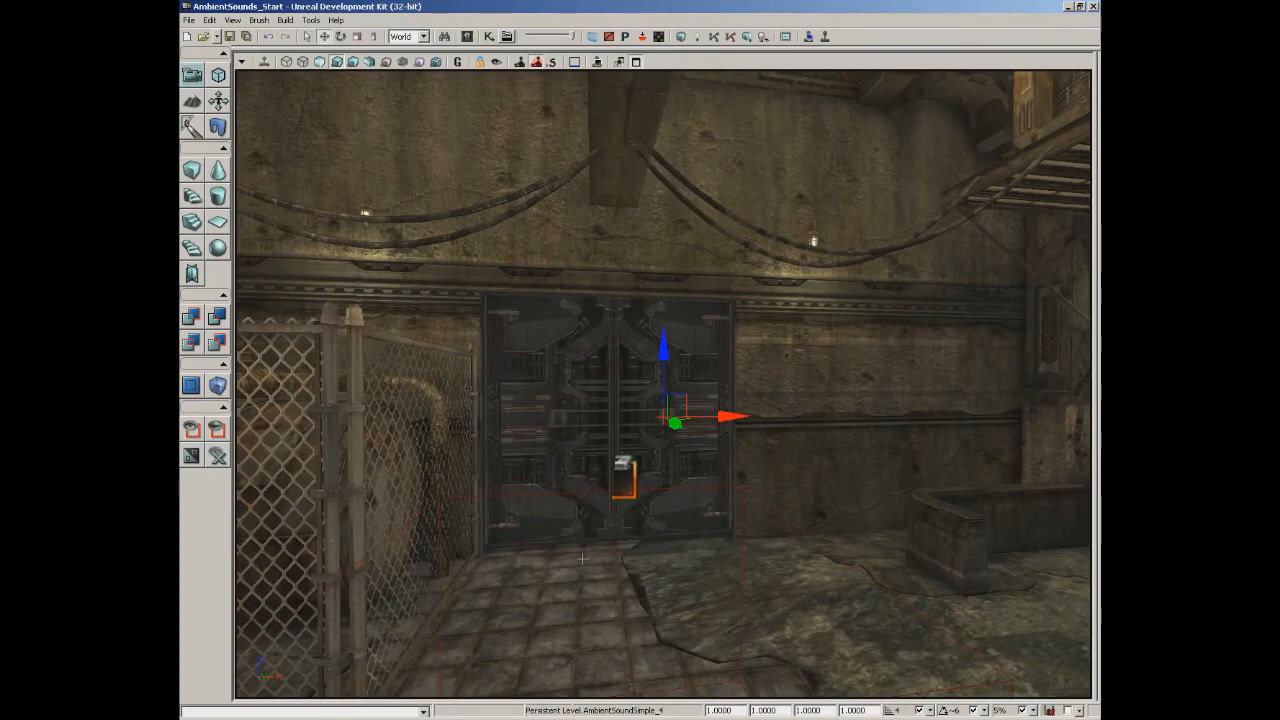
click(635, 61)
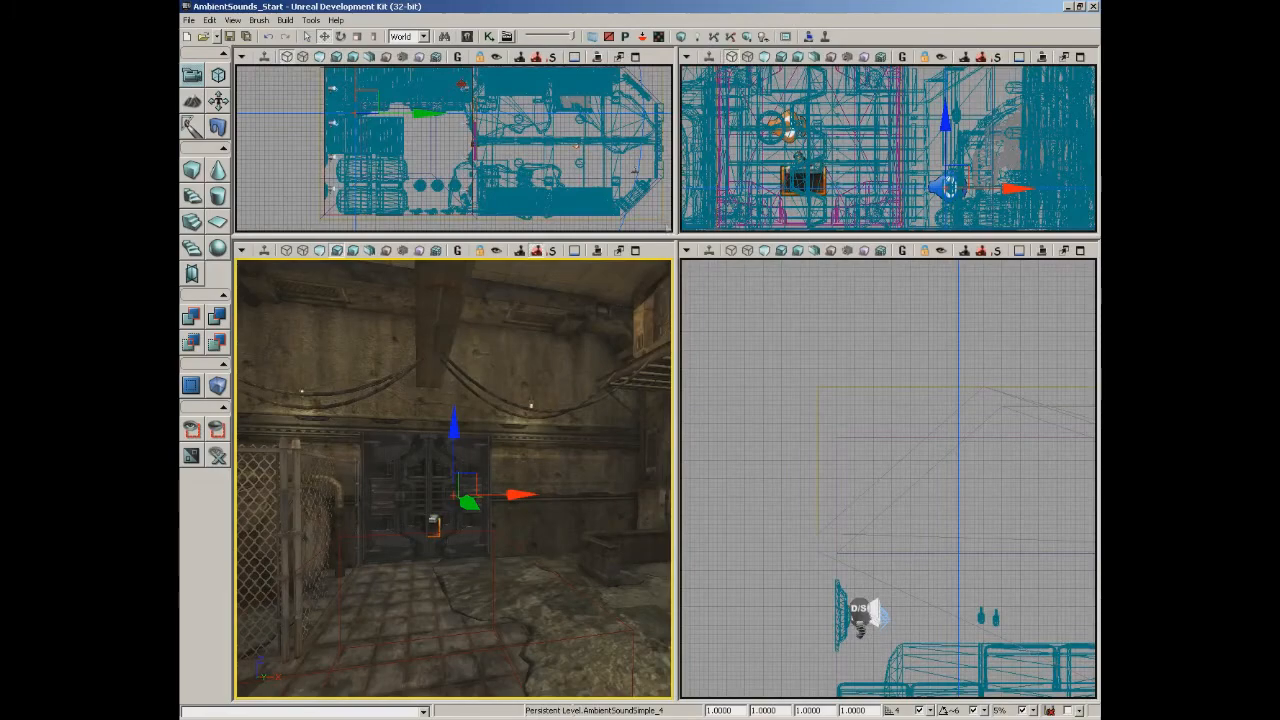
click(635, 57)
scroll(649, 446, down, 3)
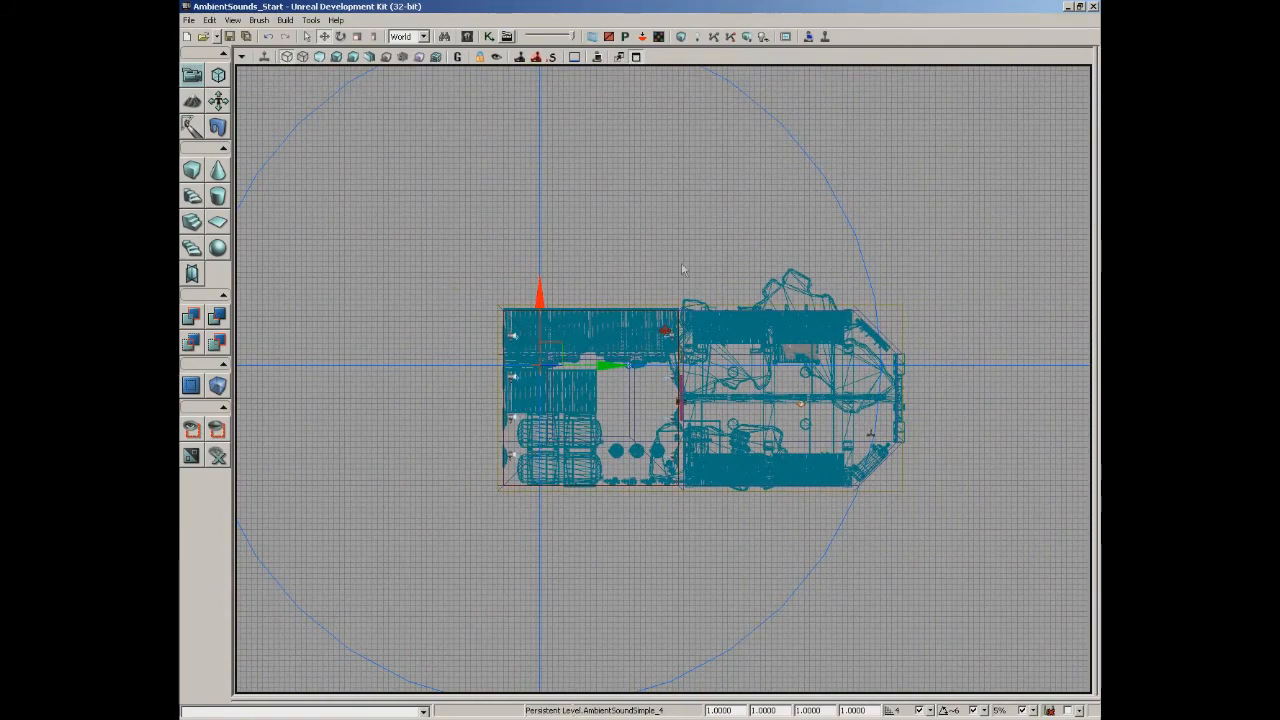
scroll(671, 203, up, 3)
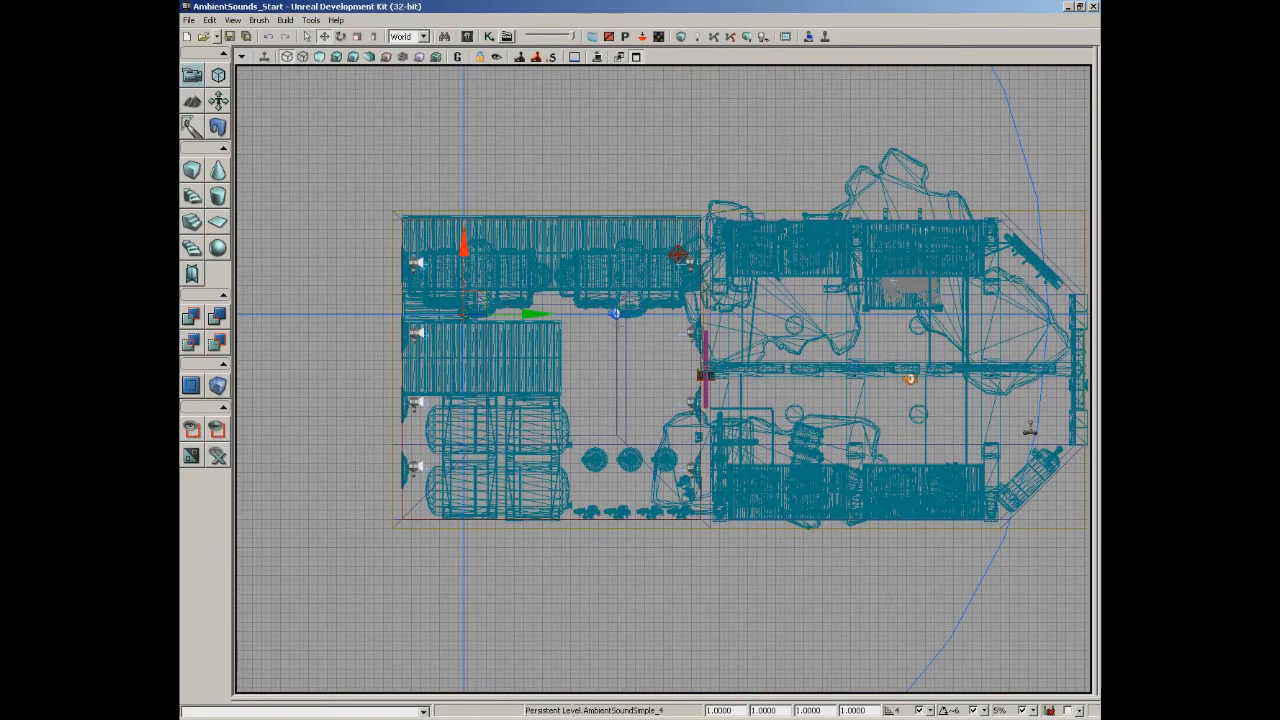
Step: Shift the original machine_broken13 sound actor slightly along its machine in the top view and check its radius against the rooms
click(615, 313)
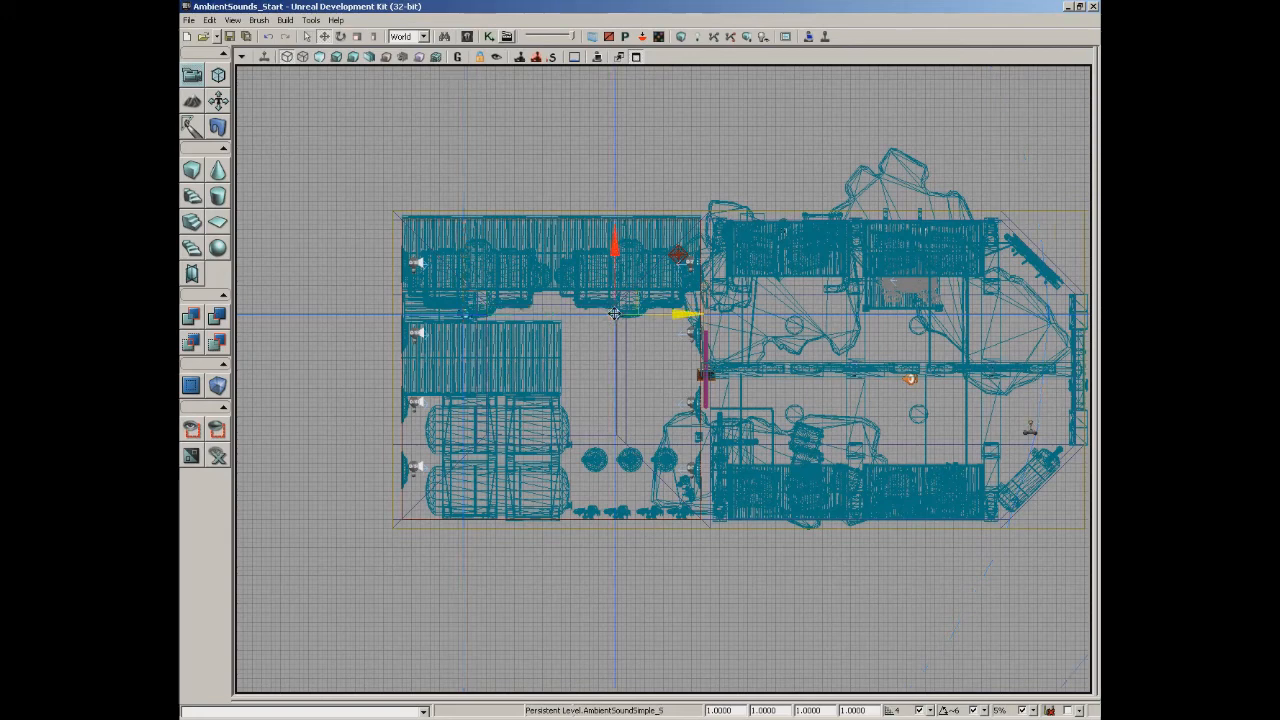
mouse_move(631, 293)
mouse_down()
mouse_move(679, 386)
mouse_move(613, 386)
mouse_move(593, 437)
mouse_move(703, 357)
mouse_move(621, 294)
mouse_up()
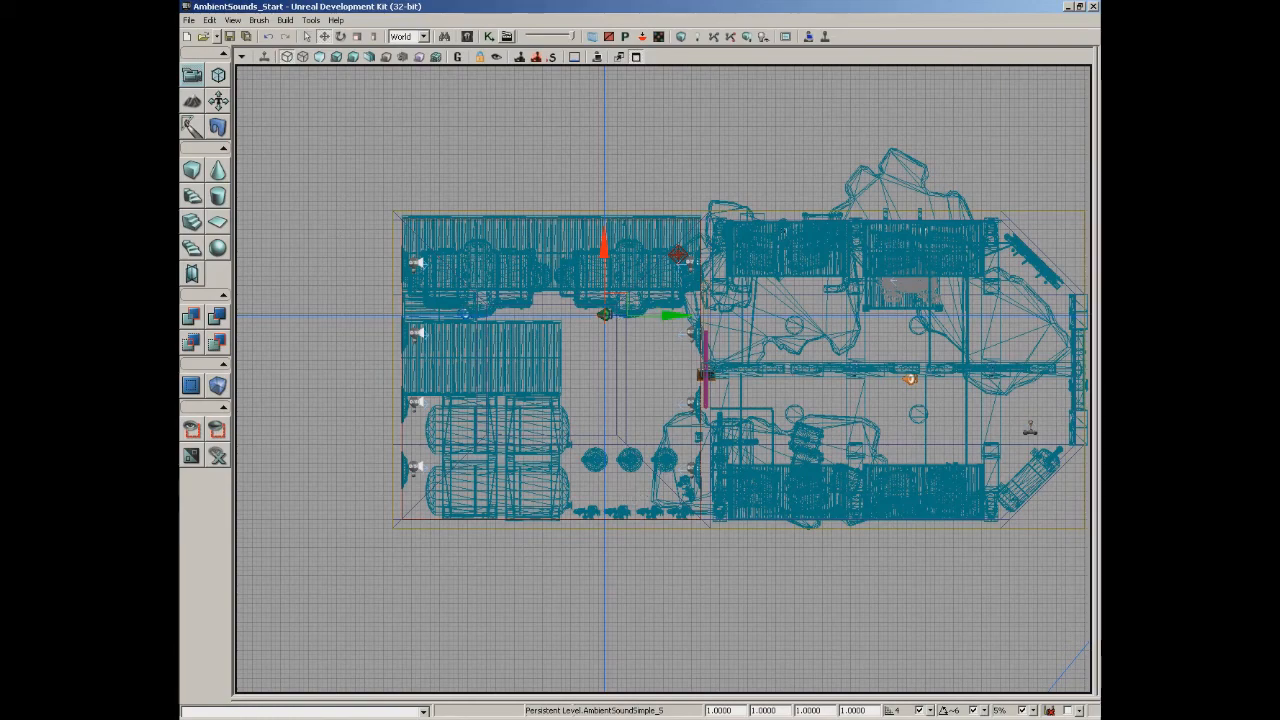
scroll(663, 379, down, 4)
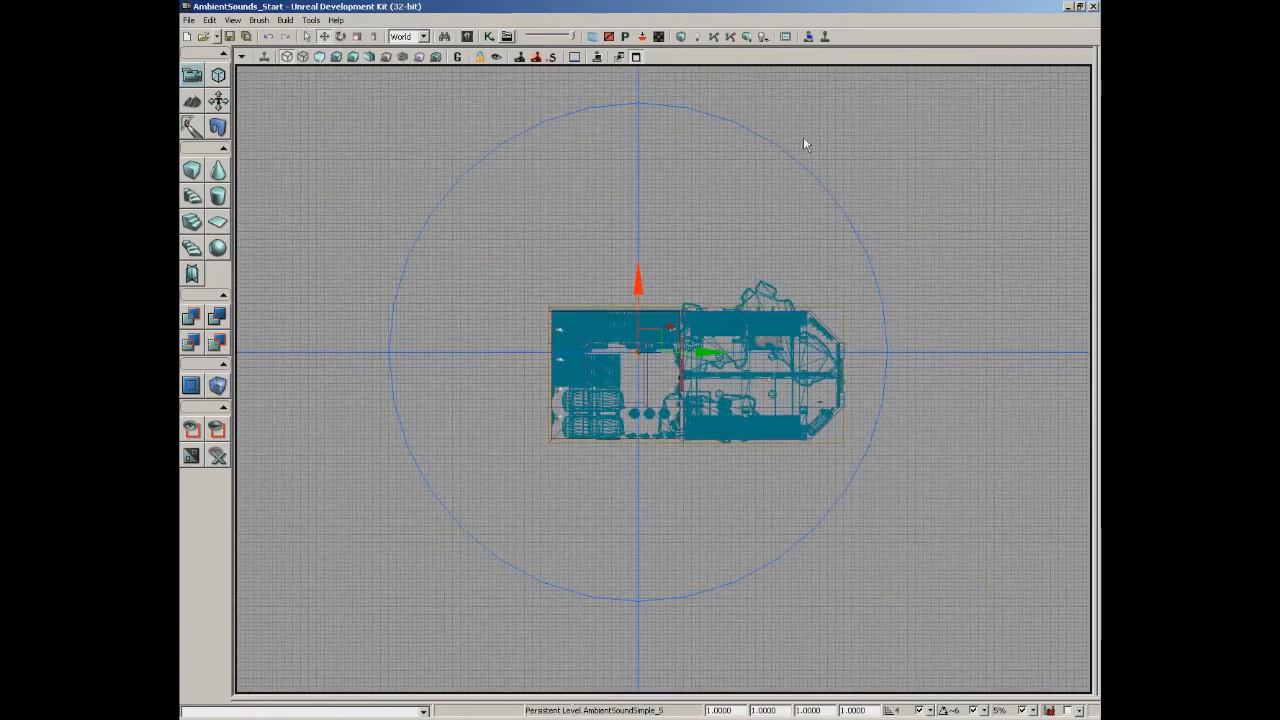
scroll(662, 377, up, 5)
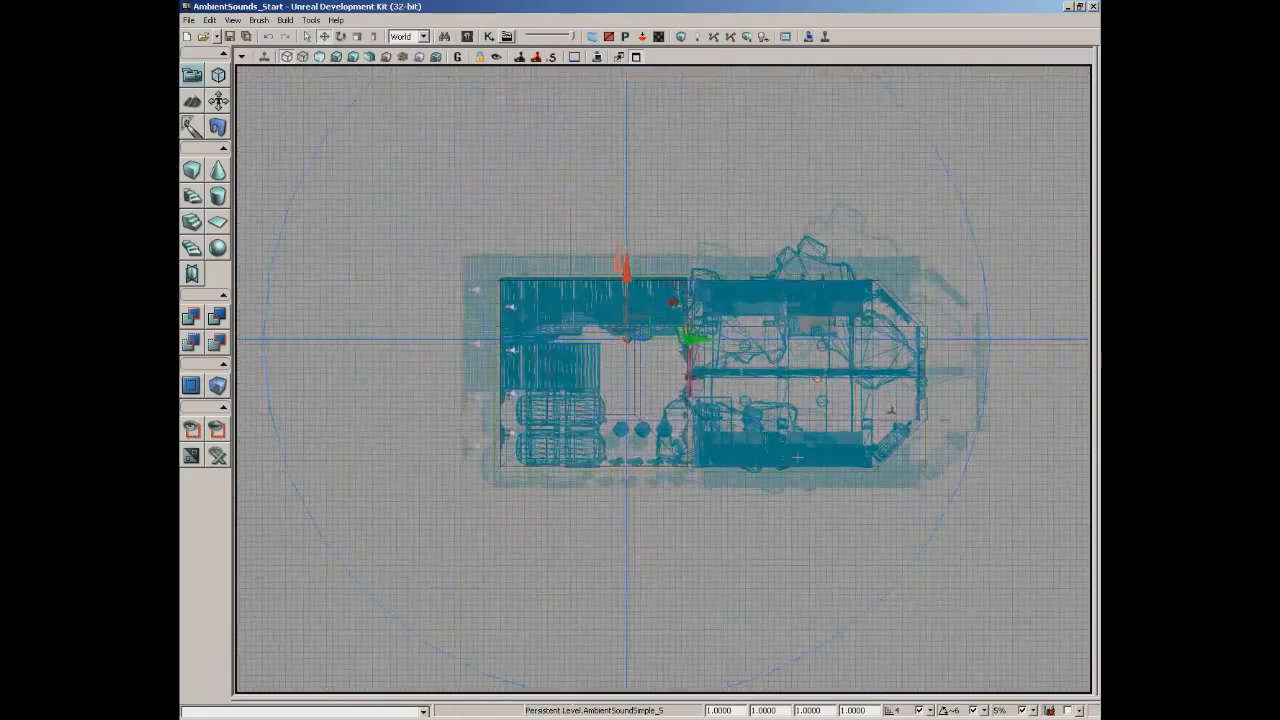
scroll(663, 379, down, 1)
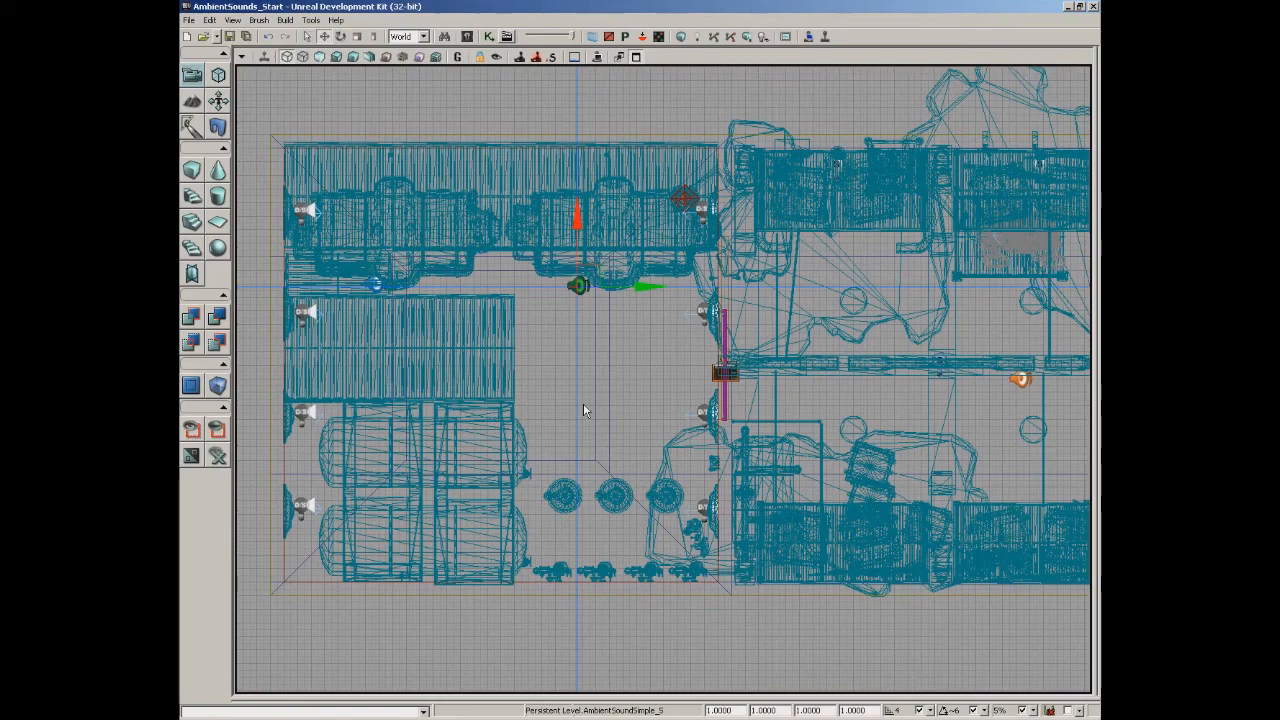
scroll(583, 403, down, 6)
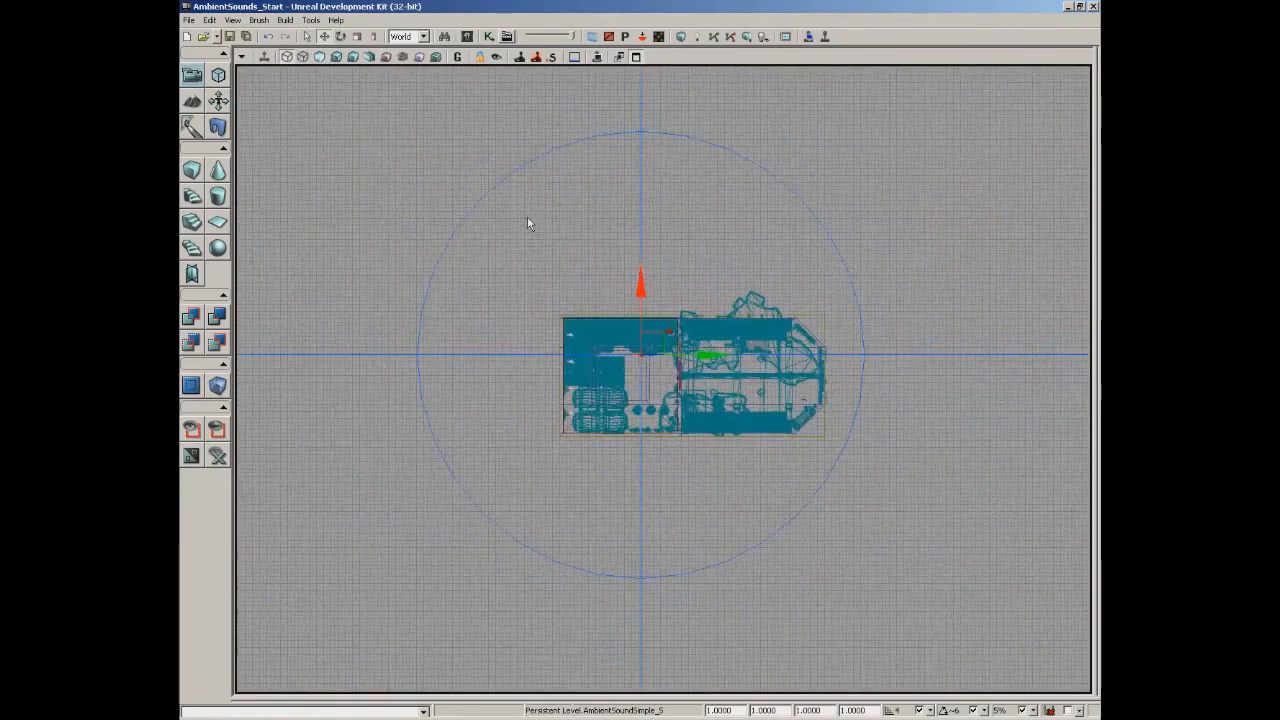
scroll(527, 240, up, 2)
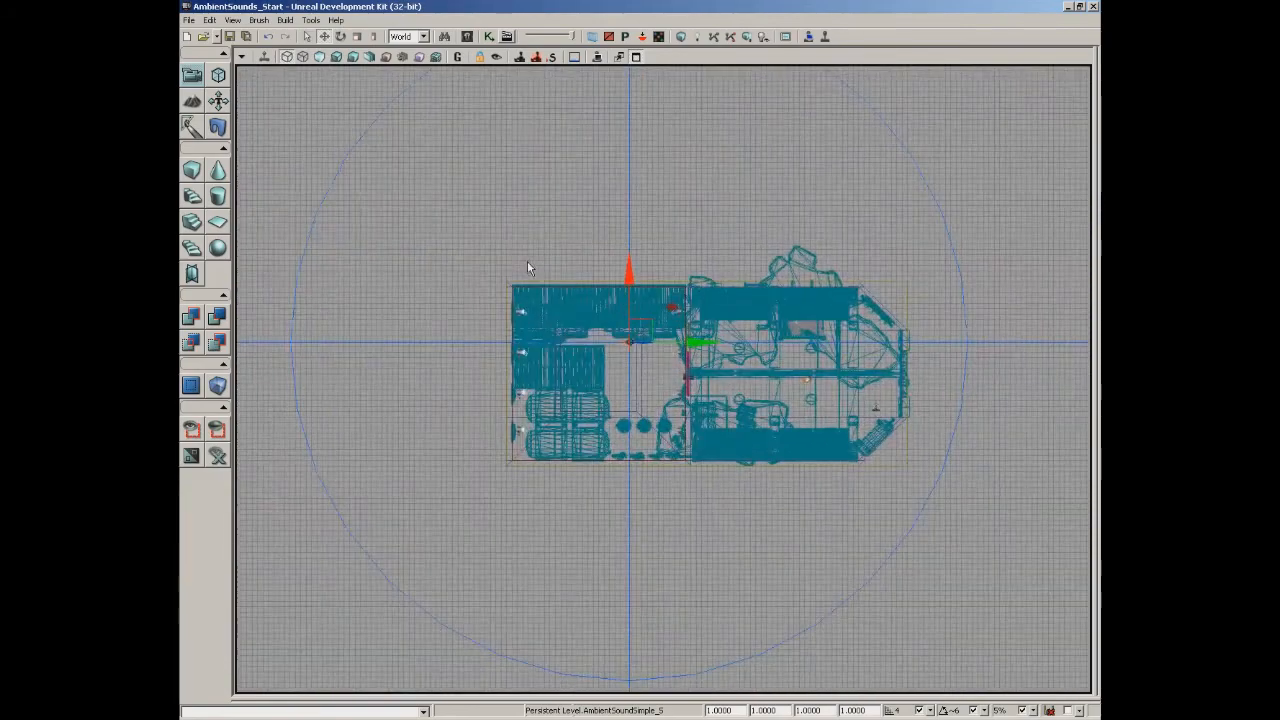
Step: Restore the four-viewport layout, select the builder brush below the level, and raise it over the machine room
click(635, 56)
scroll(905, 400, down, 3)
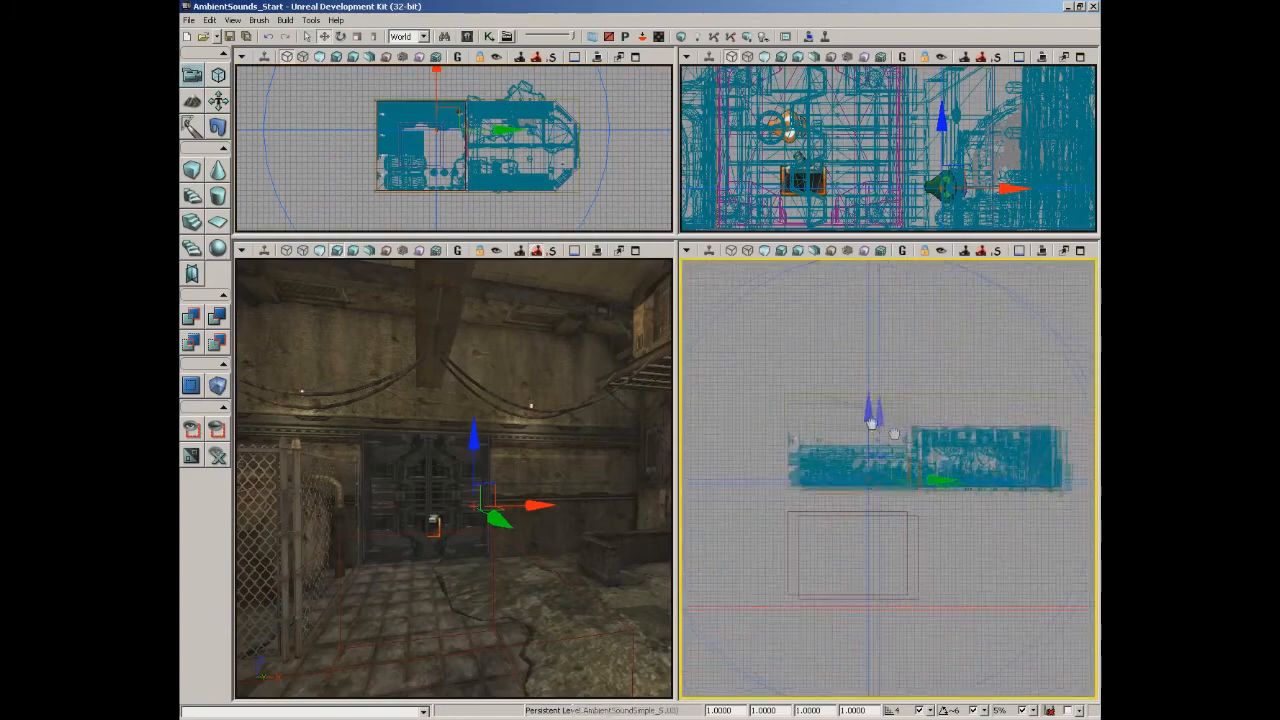
click(907, 556)
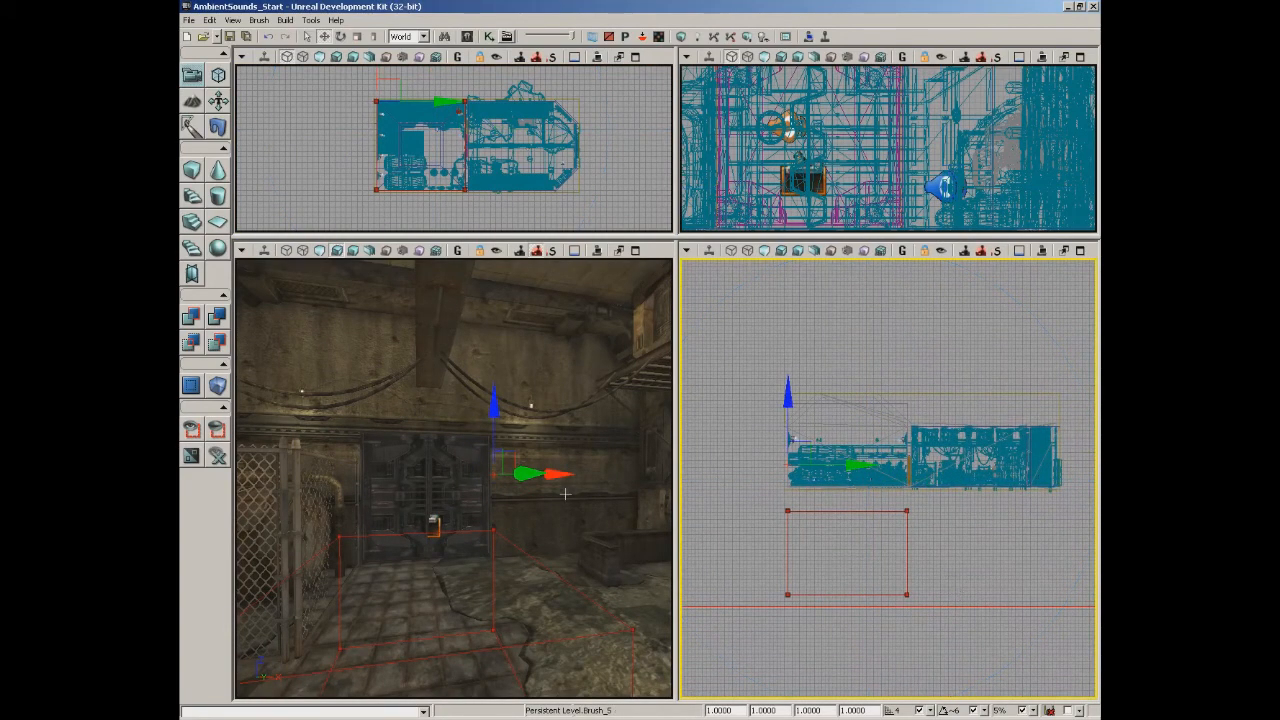
drag(584, 542, 640, 385)
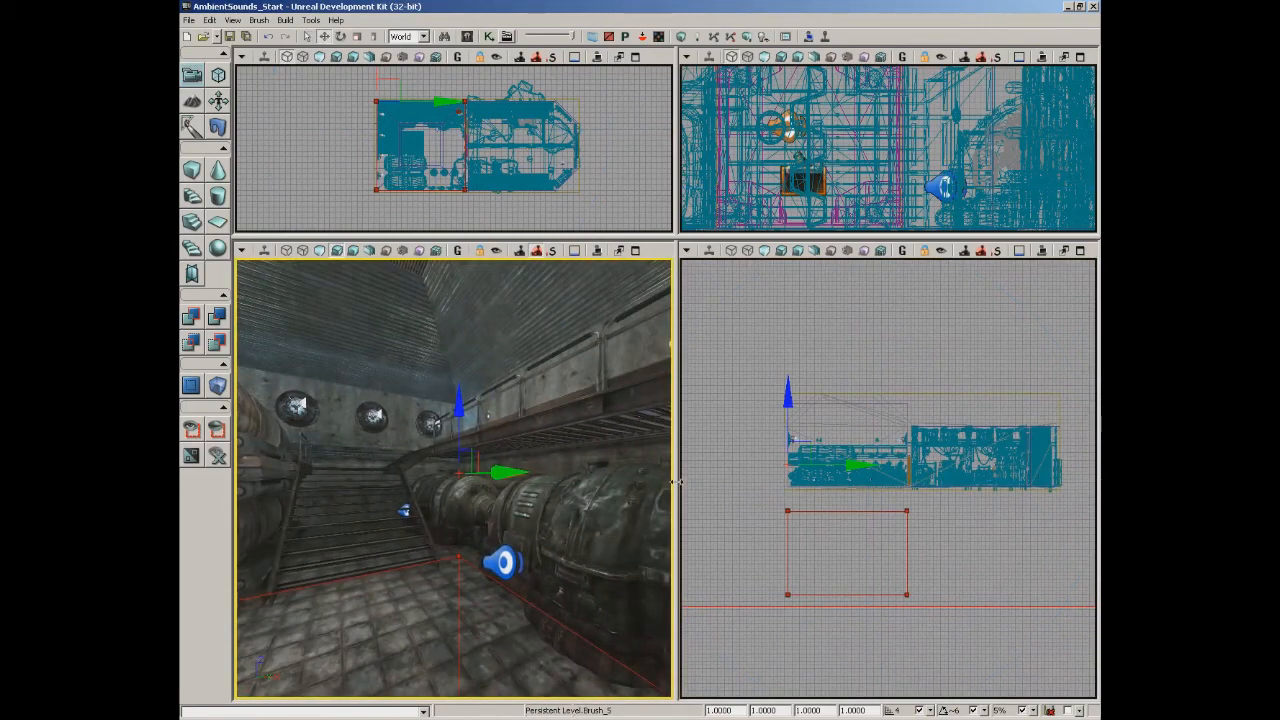
click(900, 540)
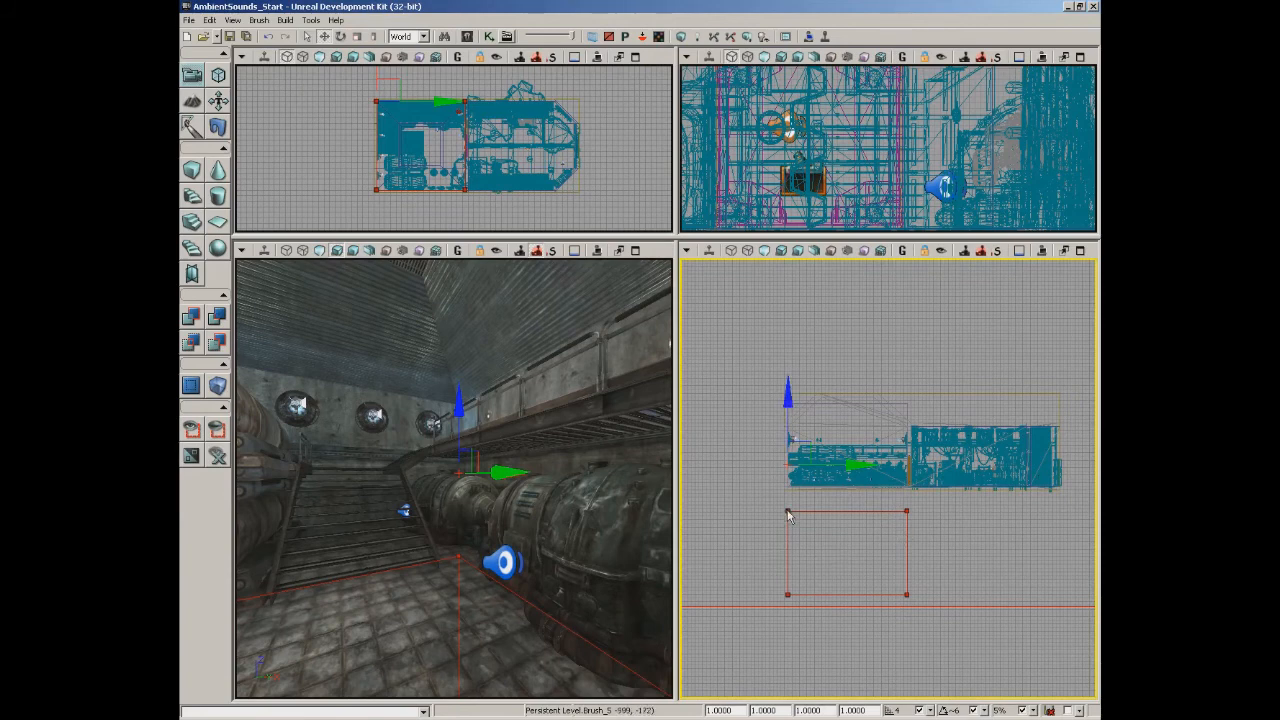
click(788, 597)
drag(791, 518, 799, 411)
Step: Fine-tune the builder brush's height in the side view so that it encloses the machine room
mouse_move(831, 533)
right_down()
mouse_move(831, 511)
mouse_move(837, 606)
mouse_move(997, 640)
mouse_move(999, 704)
right_up()
click(766, 357)
mouse_move(796, 378)
right_down()
mouse_move(863, 490)
mouse_move(902, 487)
right_up()
scroll(863, 537, up, 5)
drag(749, 338, 753, 300)
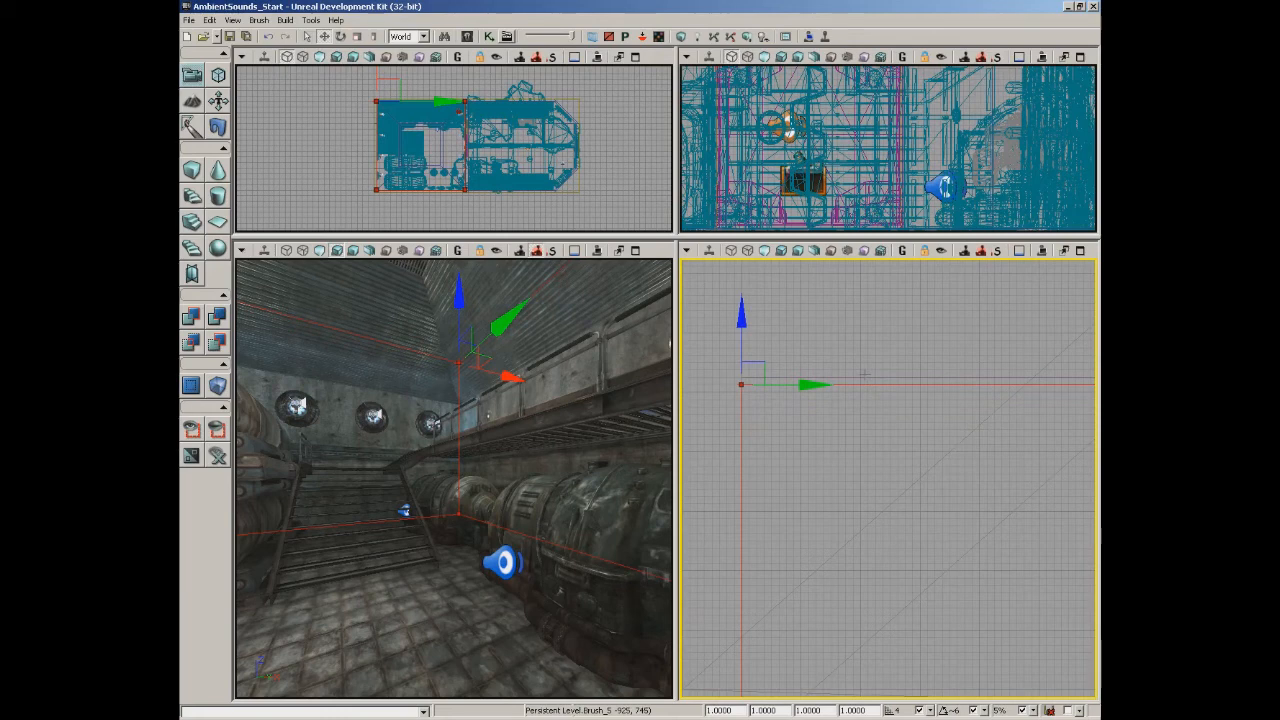
click(860, 384)
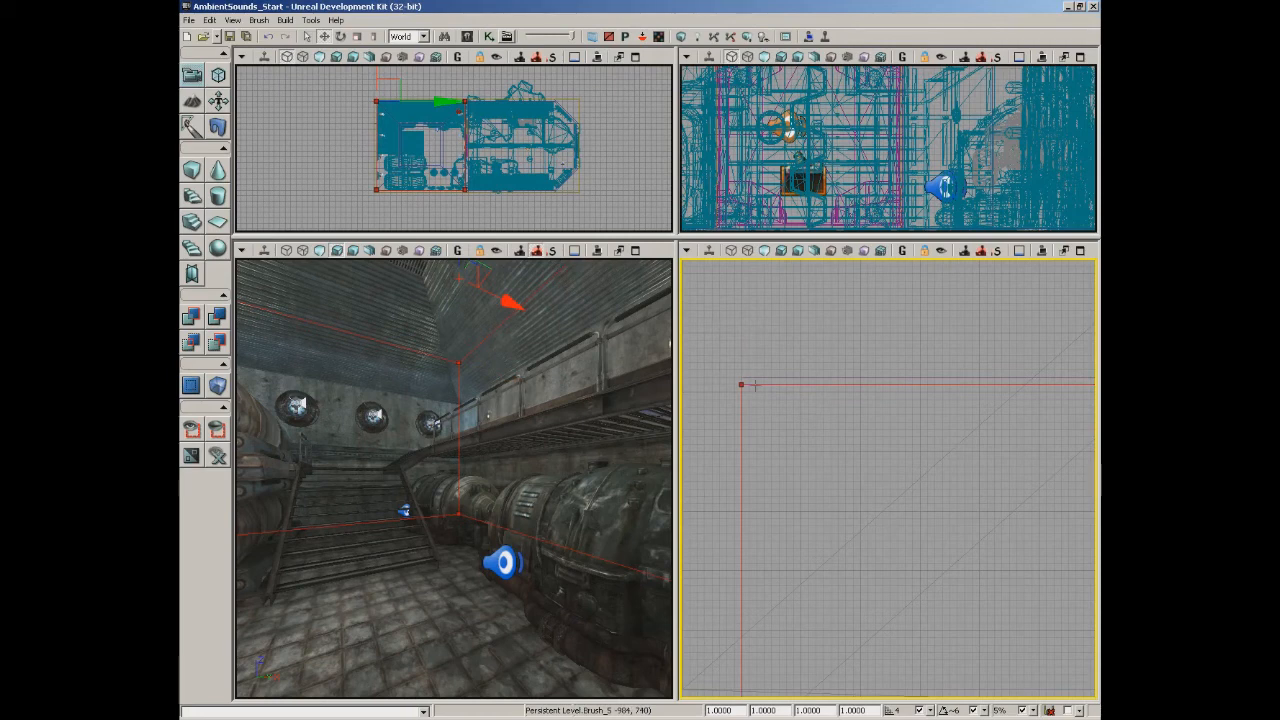
mouse_move(755, 385)
mouse_down()
mouse_move(771, 408)
mouse_move(766, 437)
mouse_up()
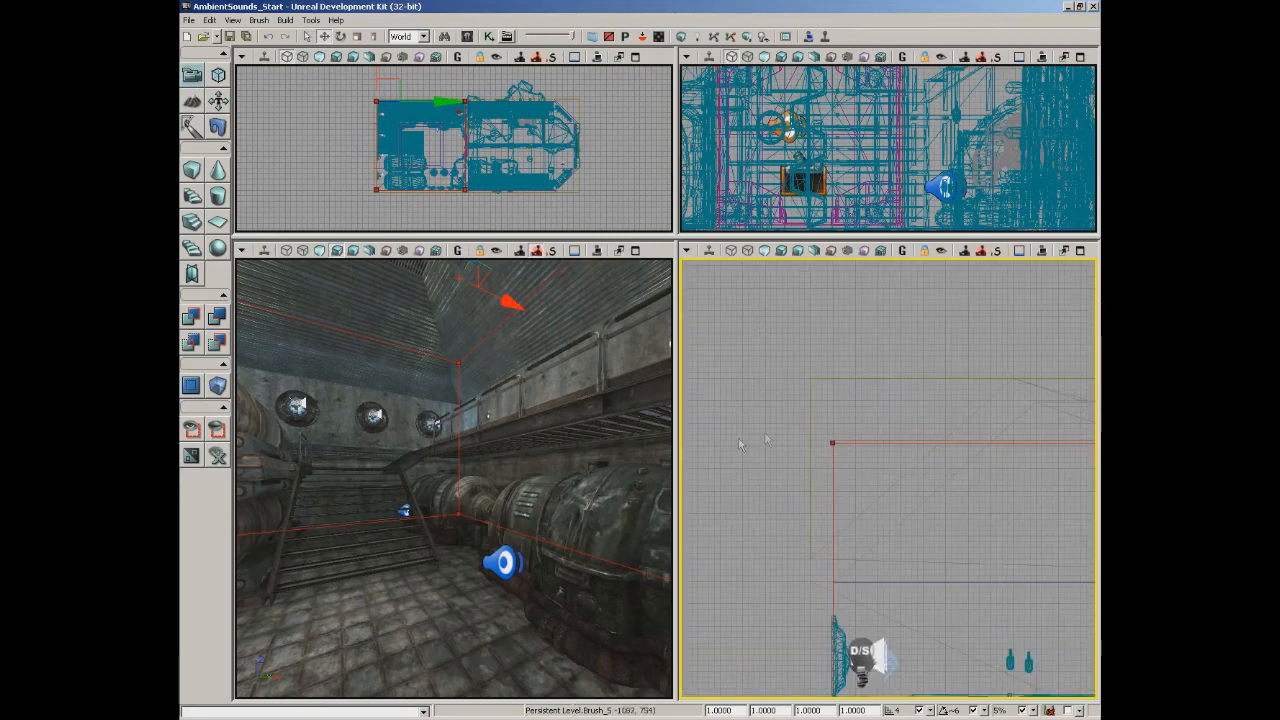
Step: Add a ReverbVolume from the builder brush around the machine room and move the brush down out of the level
right_click(217, 388)
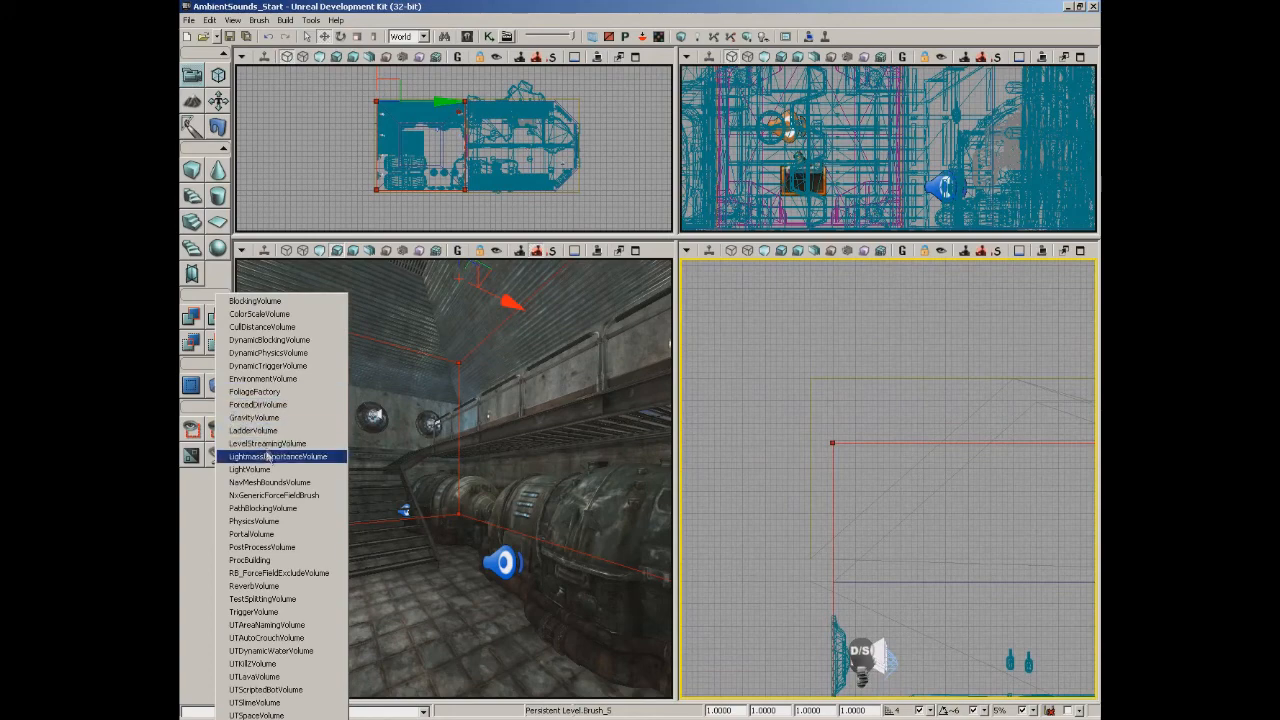
click(268, 586)
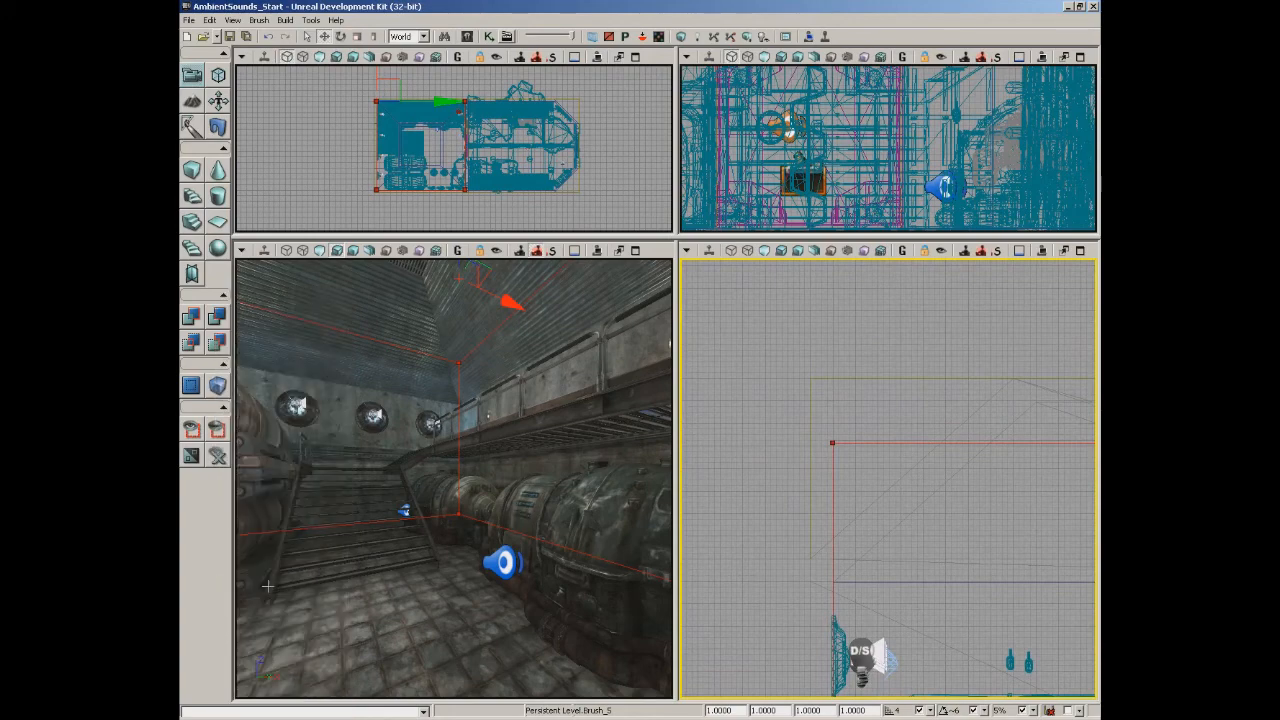
middle_drag(613, 398, 613, 345)
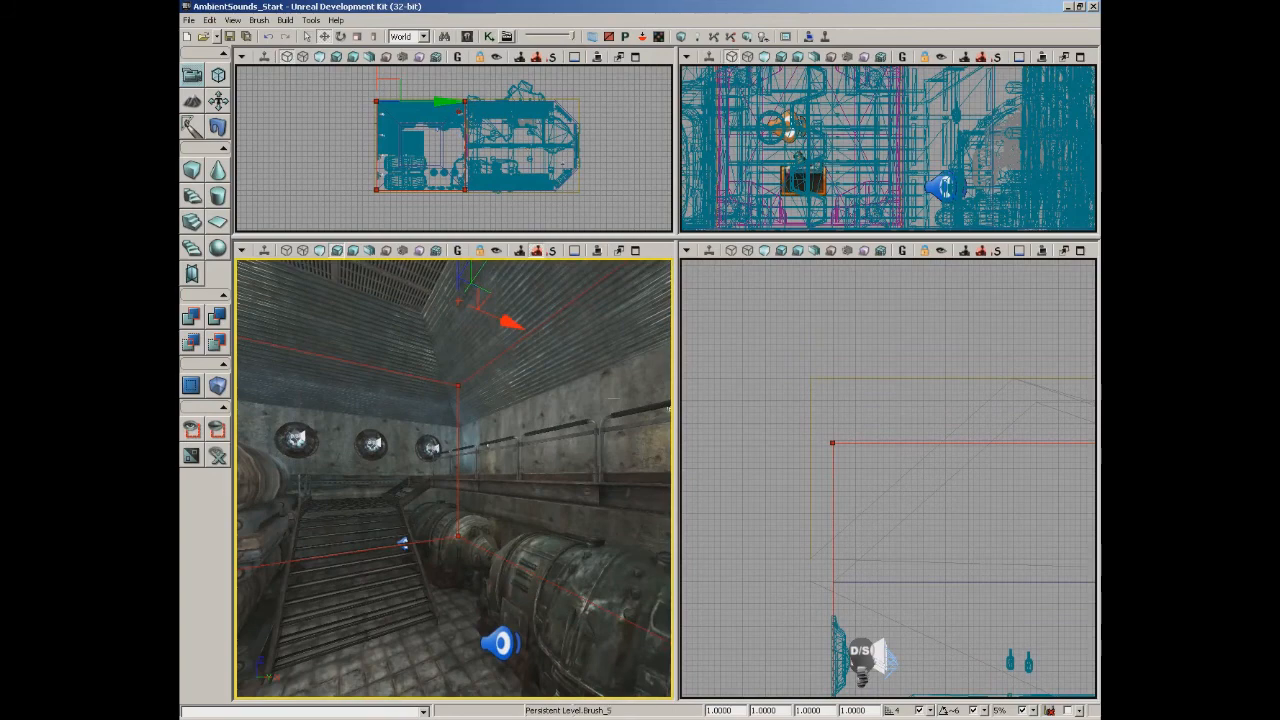
scroll(948, 457, down, 6)
drag(874, 317, 910, 640)
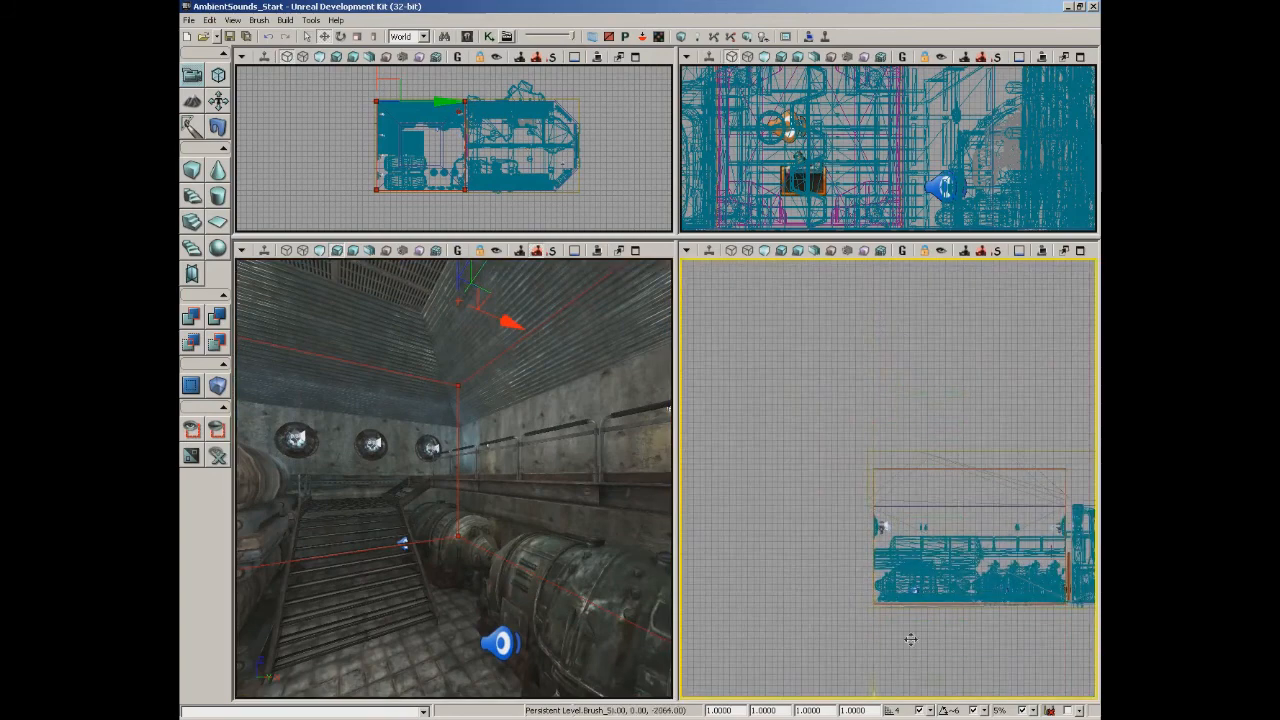
Step: Select the new ReverbVolume around the machine room, open its properties, and expand the ReverbVolume settings category
scroll(877, 523, up, 6)
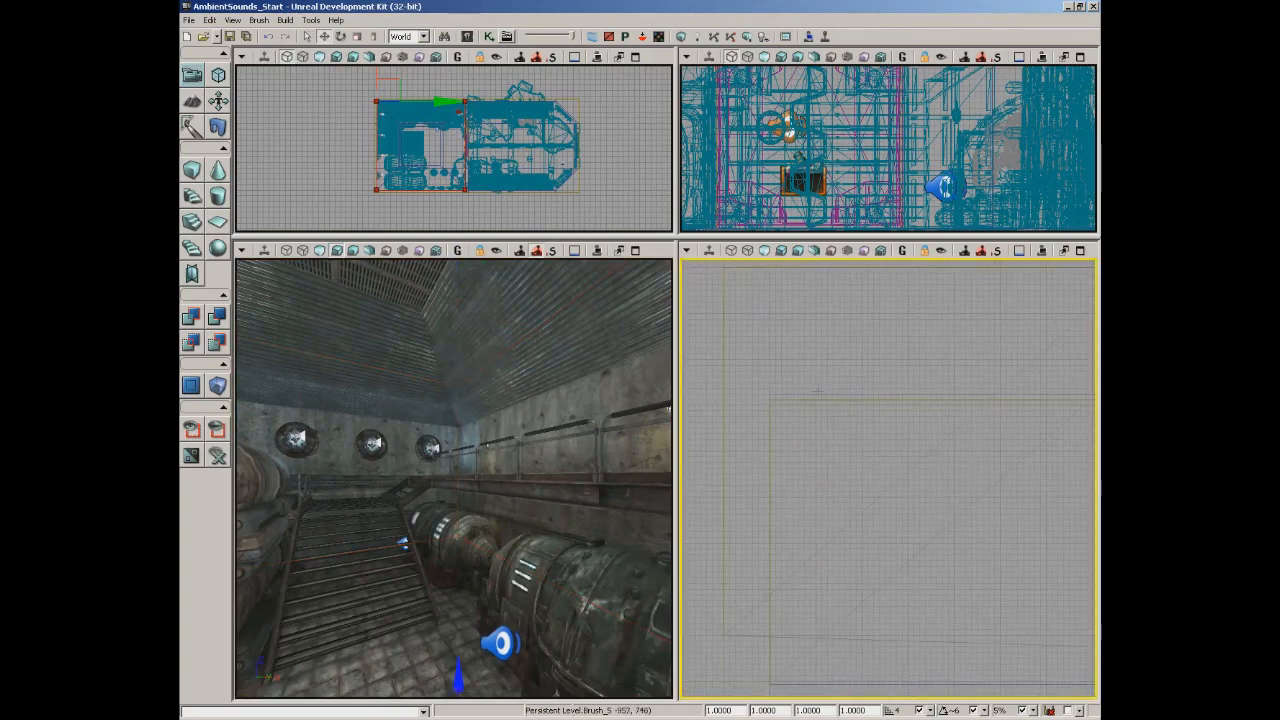
click(812, 400)
right_drag(545, 405, 430, 400)
scroll(781, 473, down, 5)
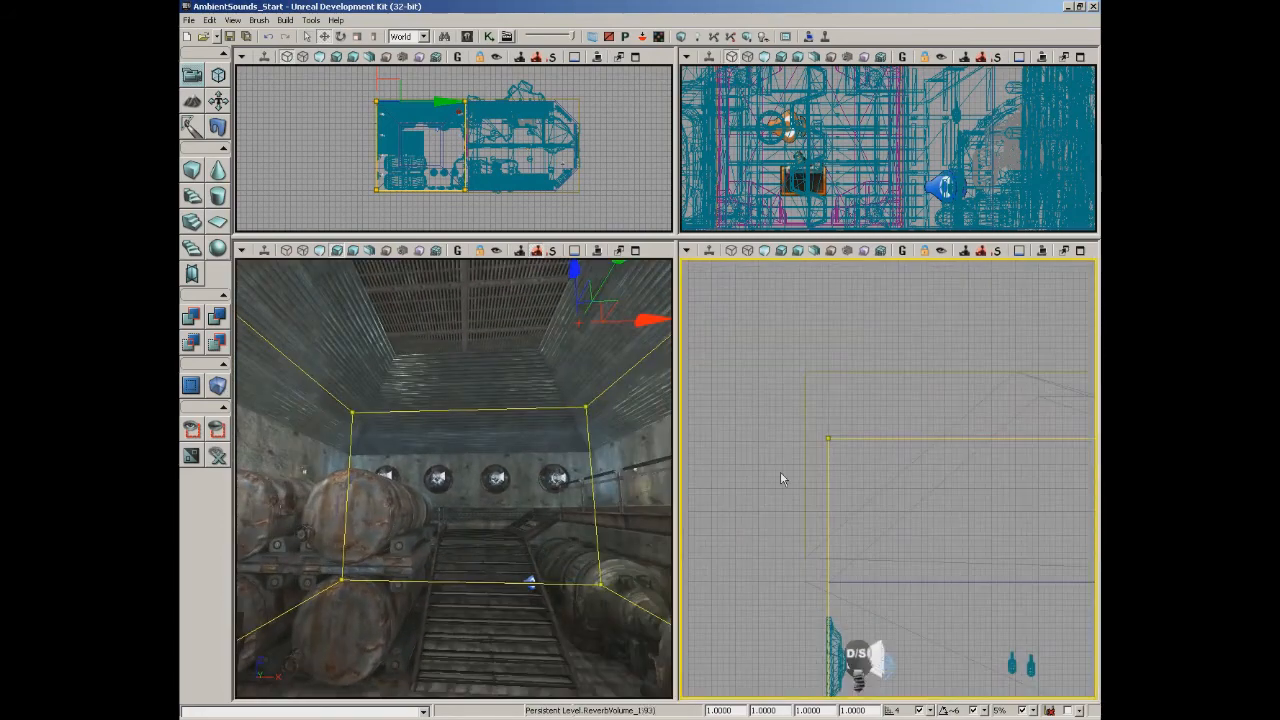
click(817, 374)
click(837, 440)
key(F4)
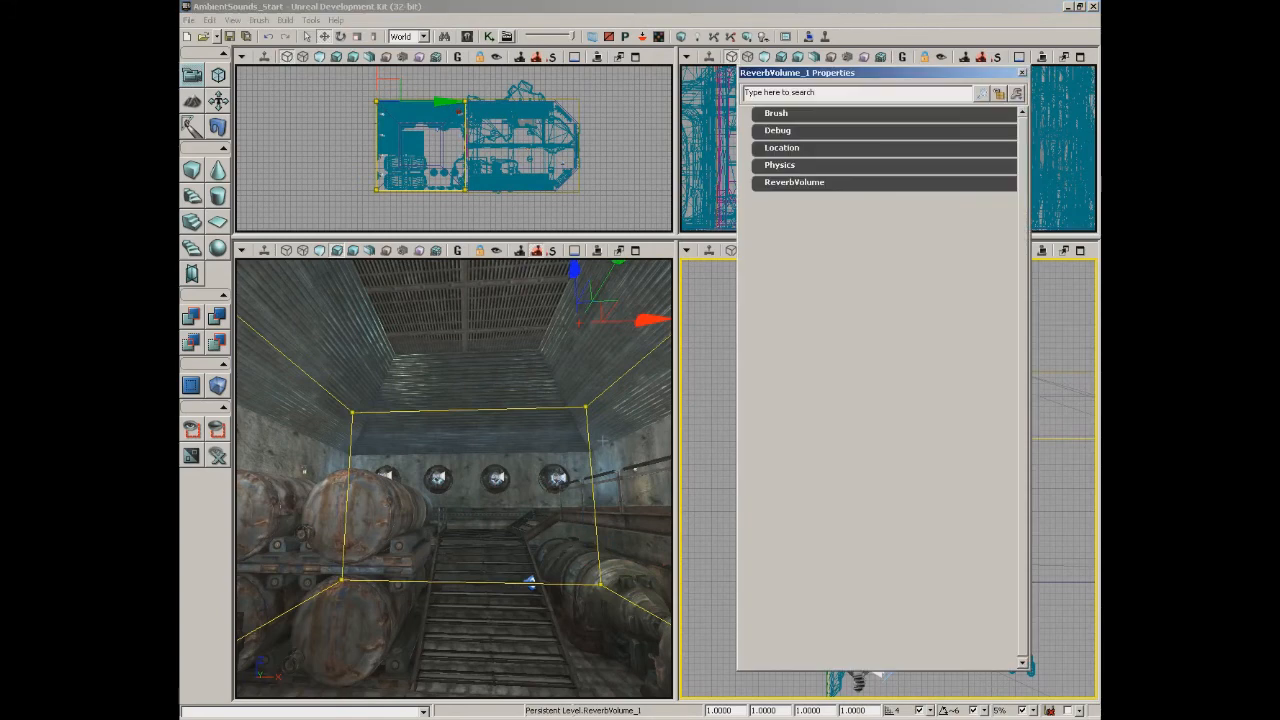
click(800, 190)
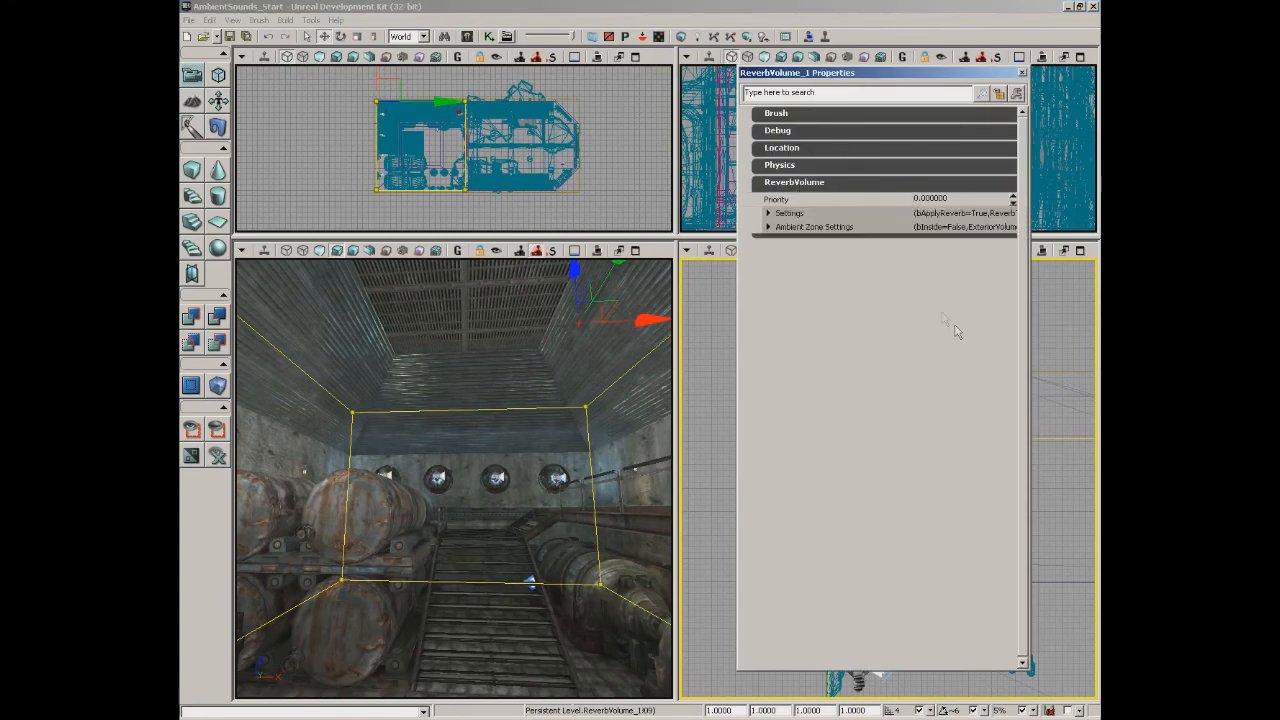
Step: Review the ReverbVolume's Settings group, including the available reverb types, the volume and the fade time, and collapse it
click(781, 213)
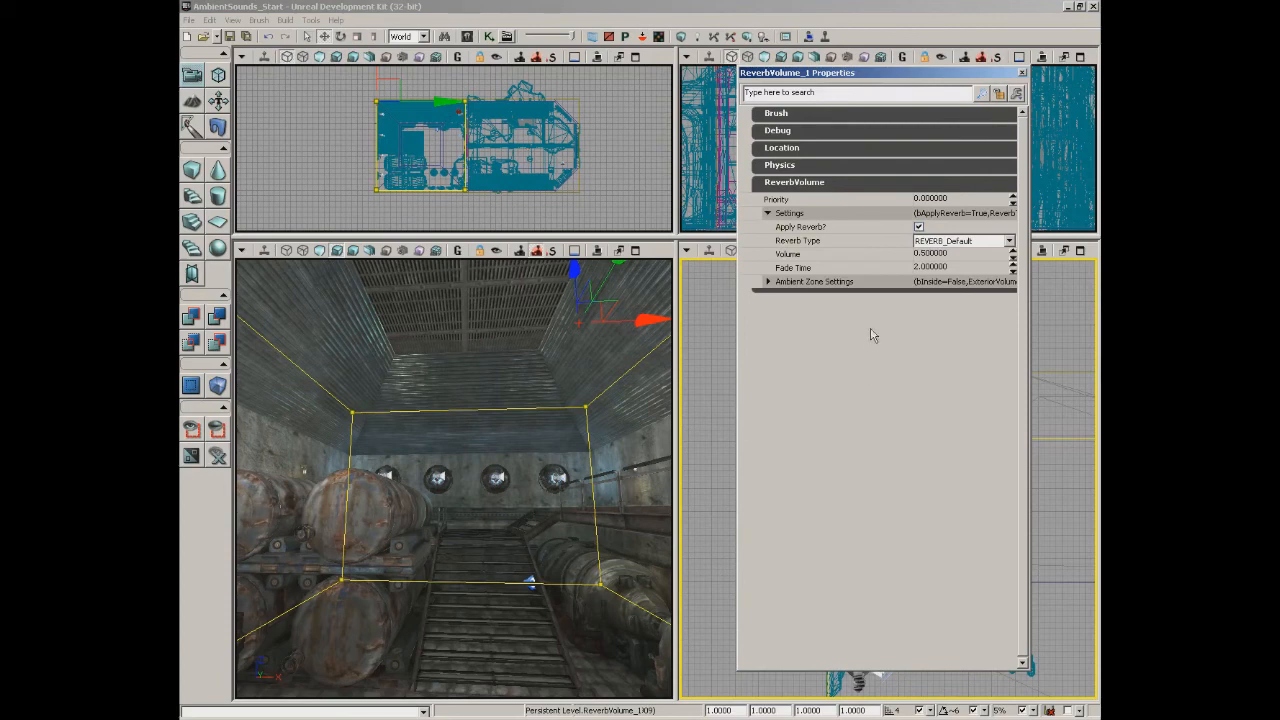
click(946, 243)
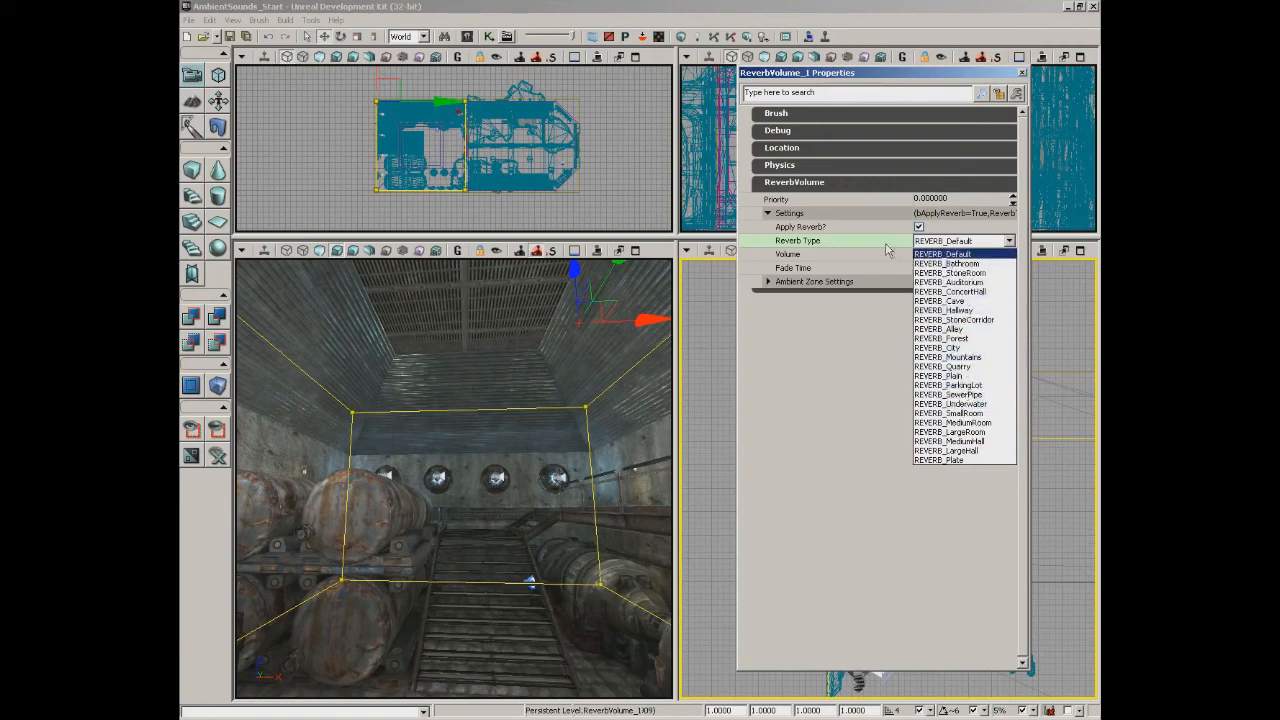
click(857, 264)
click(937, 263)
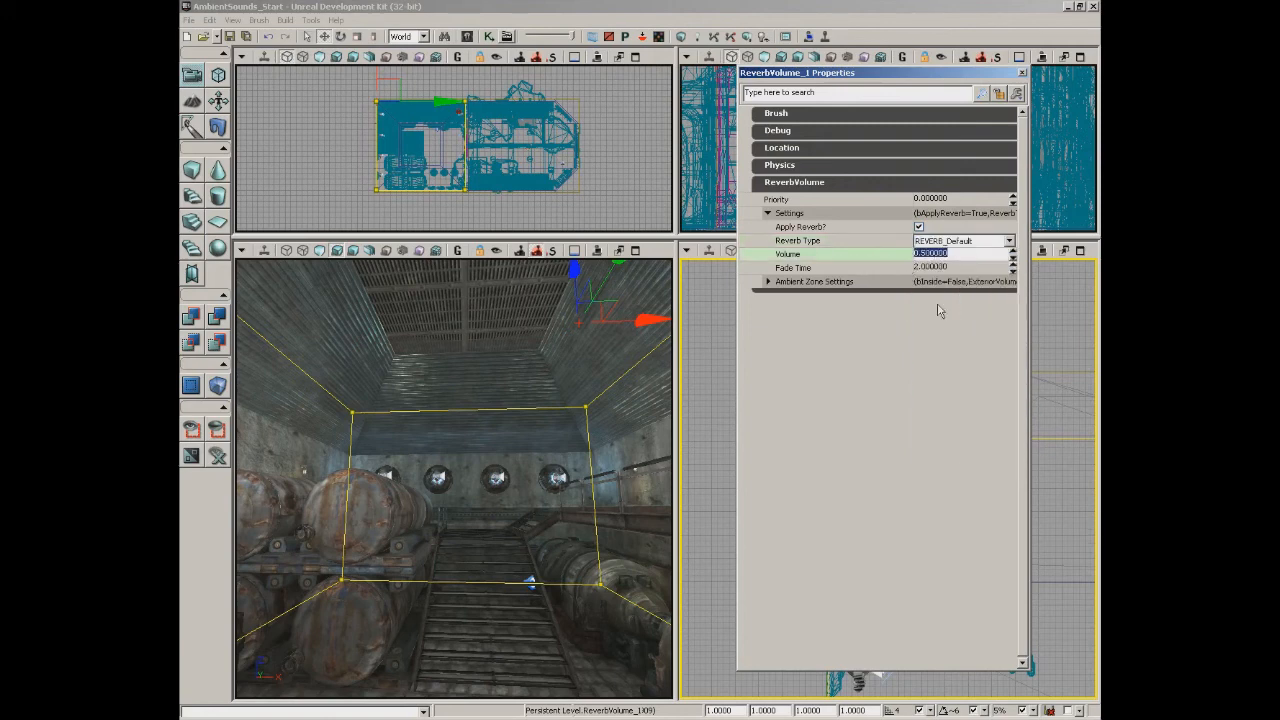
click(940, 270)
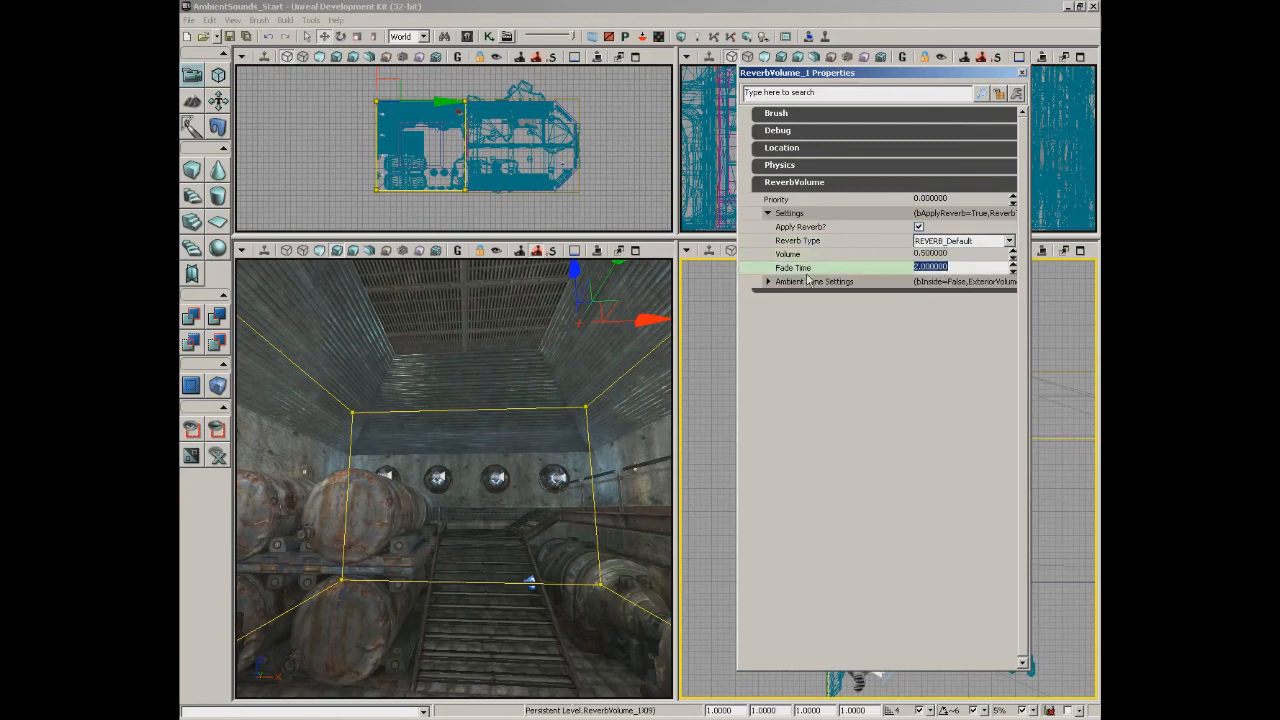
click(789, 215)
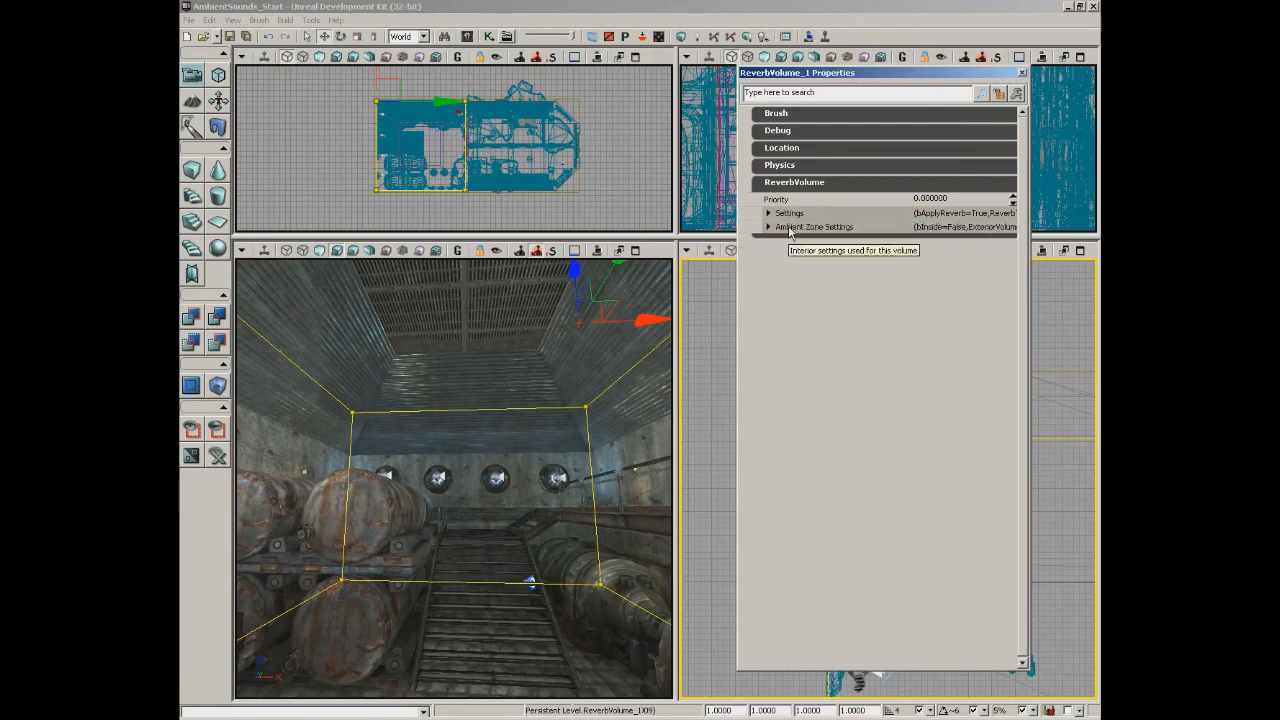
Step: Enable Inside in the Ambient Zone Settings and set both Exterior Volume and Interior Volume to 0.25
click(790, 228)
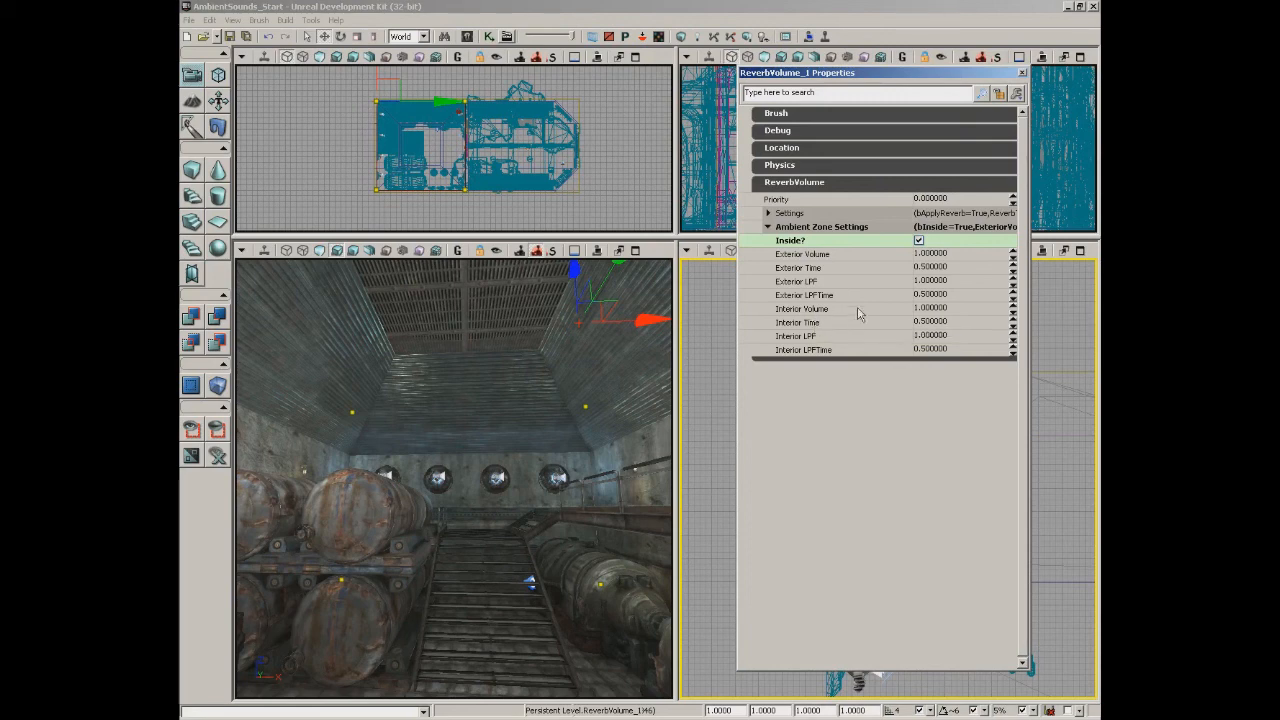
click(826, 257)
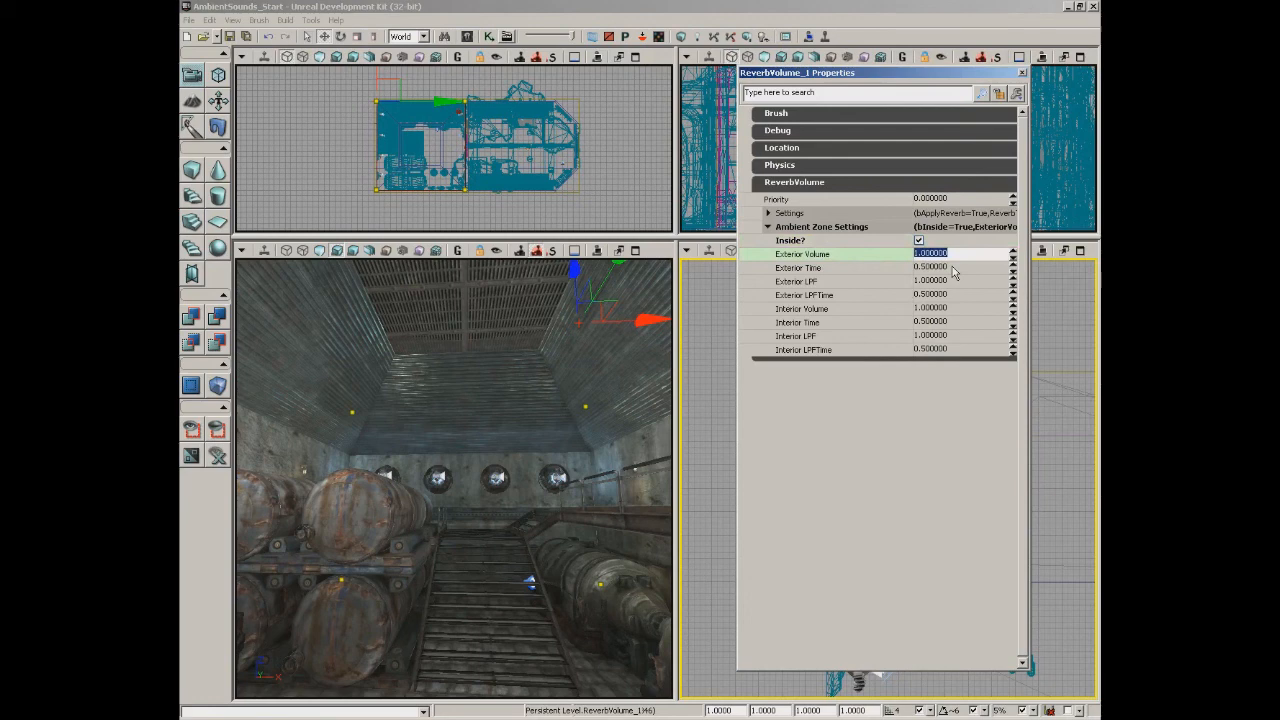
text(.25)
key(Down)
key(Down)
key(Down)
key(Down)
text(.25)
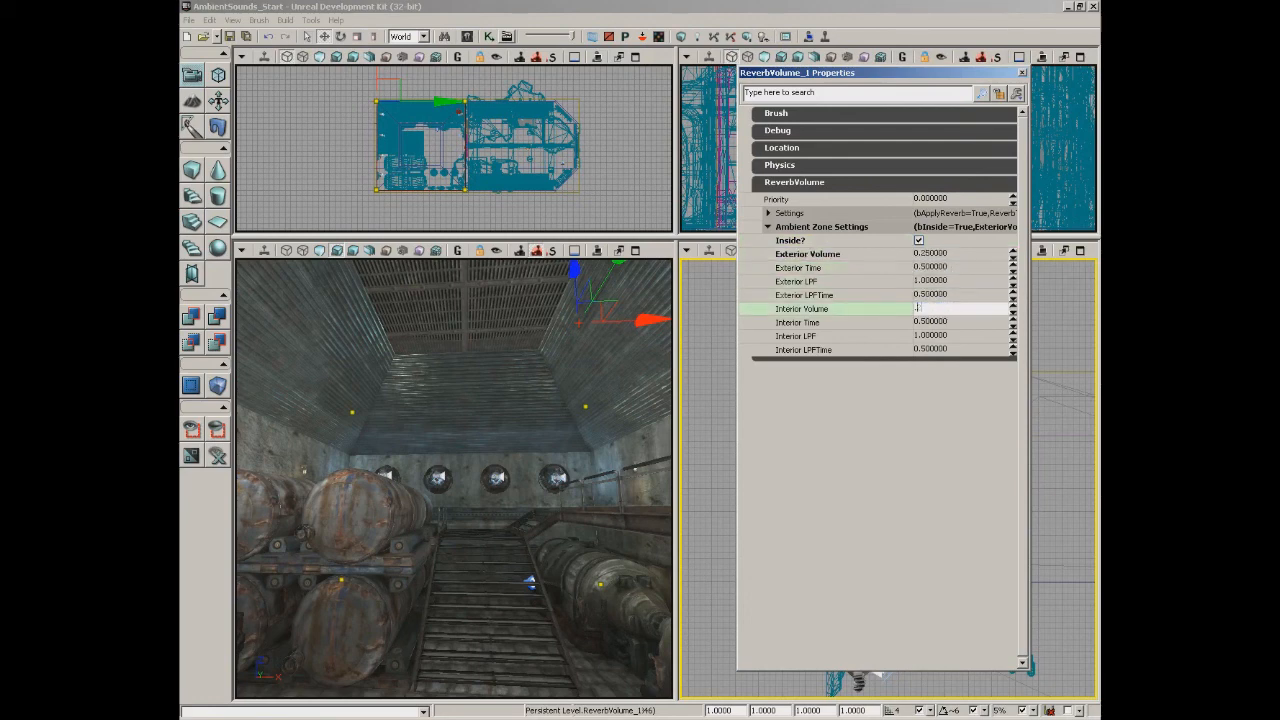
Step: Set the Exterior Time of the Ambient Zone Settings to 1
key(Up)
key(Up)
key(Up)
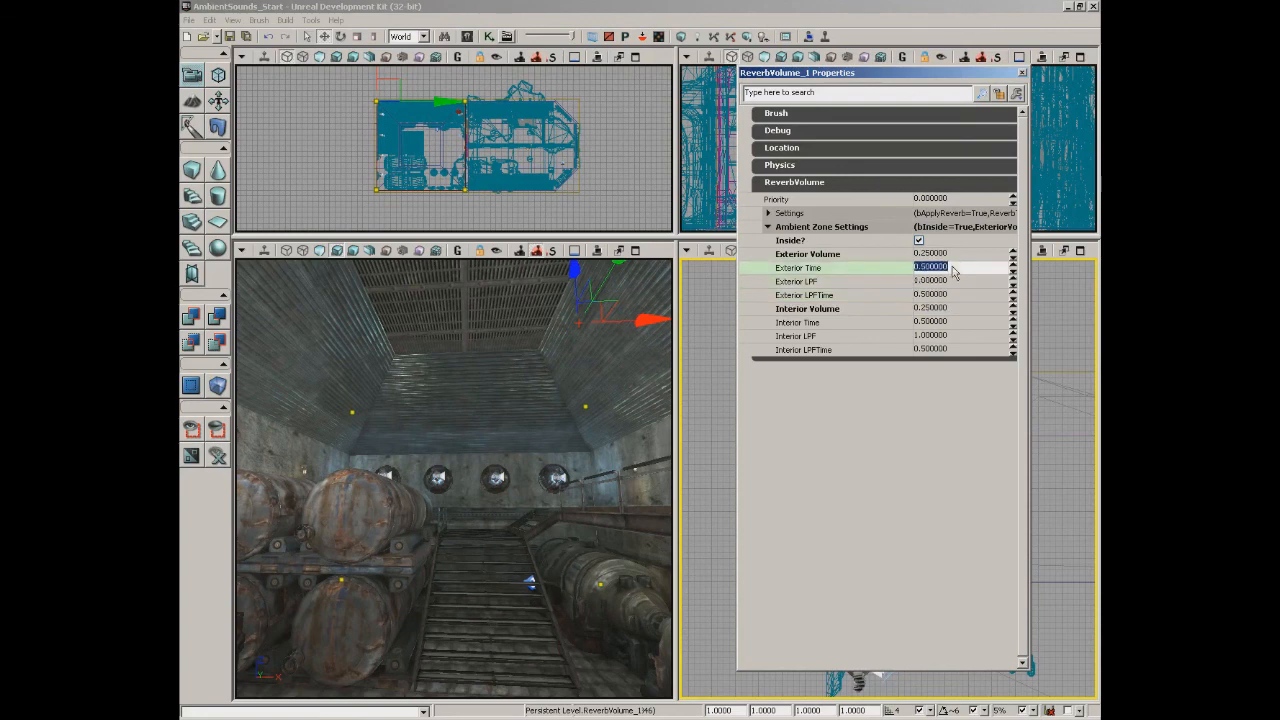
key(Down)
key(Down)
key(Down)
key(Down)
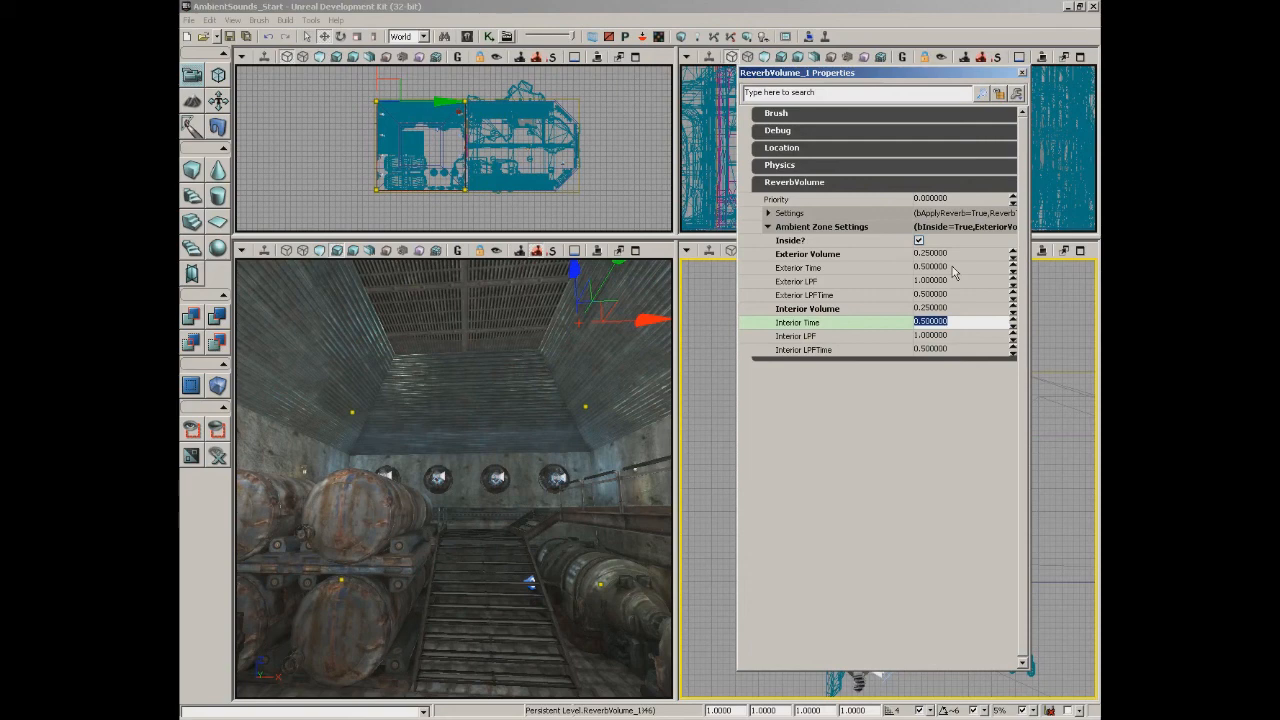
key(Up)
key(Up)
key(Up)
key(Up)
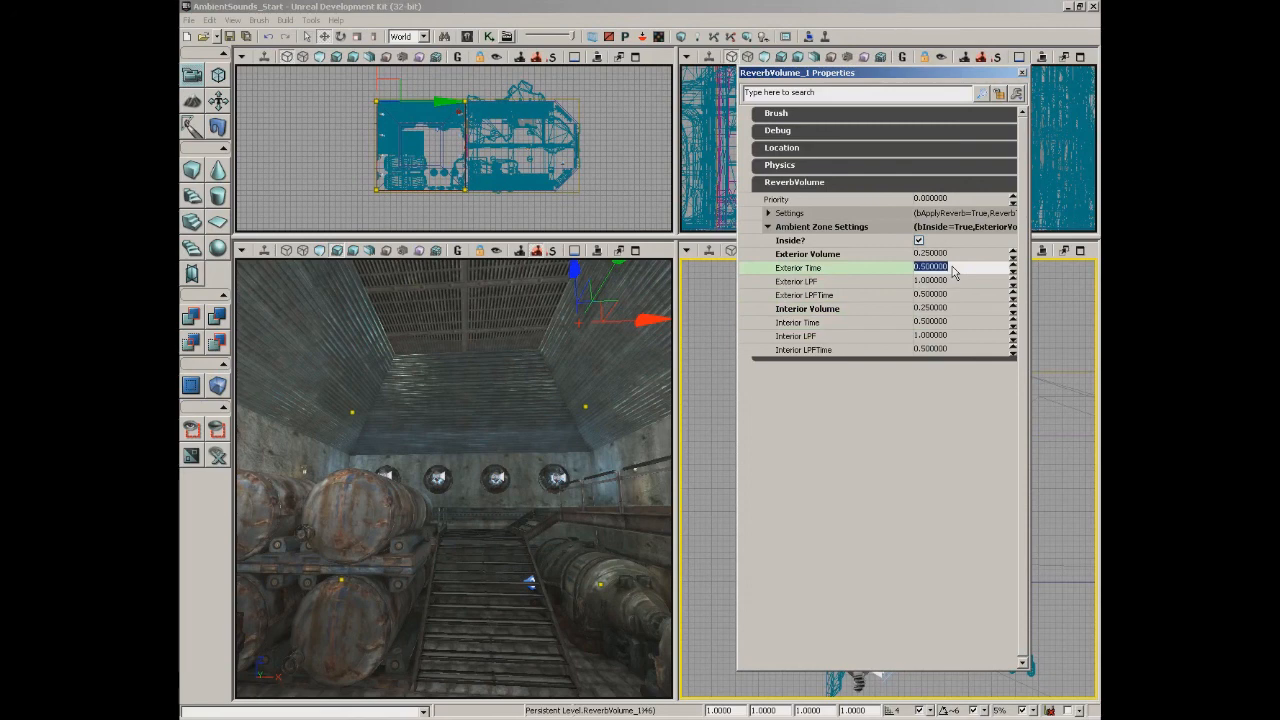
text(1)
Step: Set the Interior Time of the Ambient Zone Settings to 1
key(Down)
key(Down)
key(Down)
key(Down)
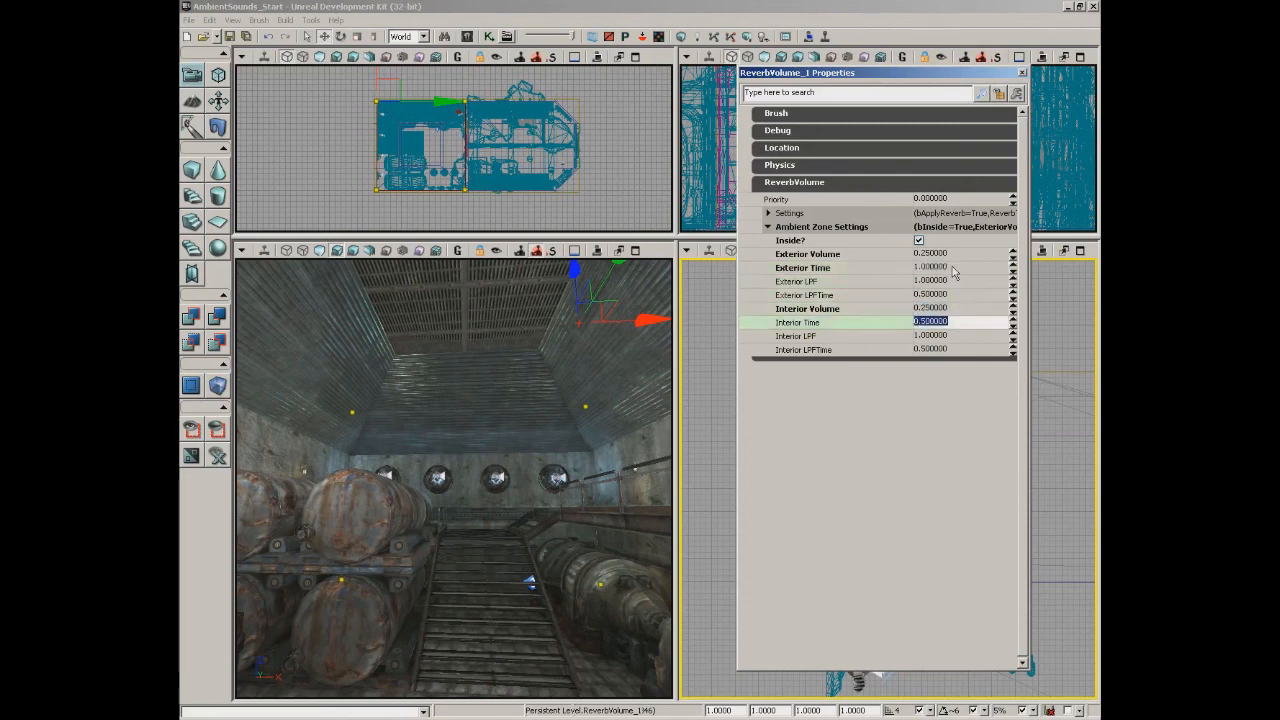
text(1)
Step: Set the Exterior LPF to 0.8 and the Interior LPF to 0.2 in the Ambient Zone Settings
key(Up)
key(Up)
key(Up)
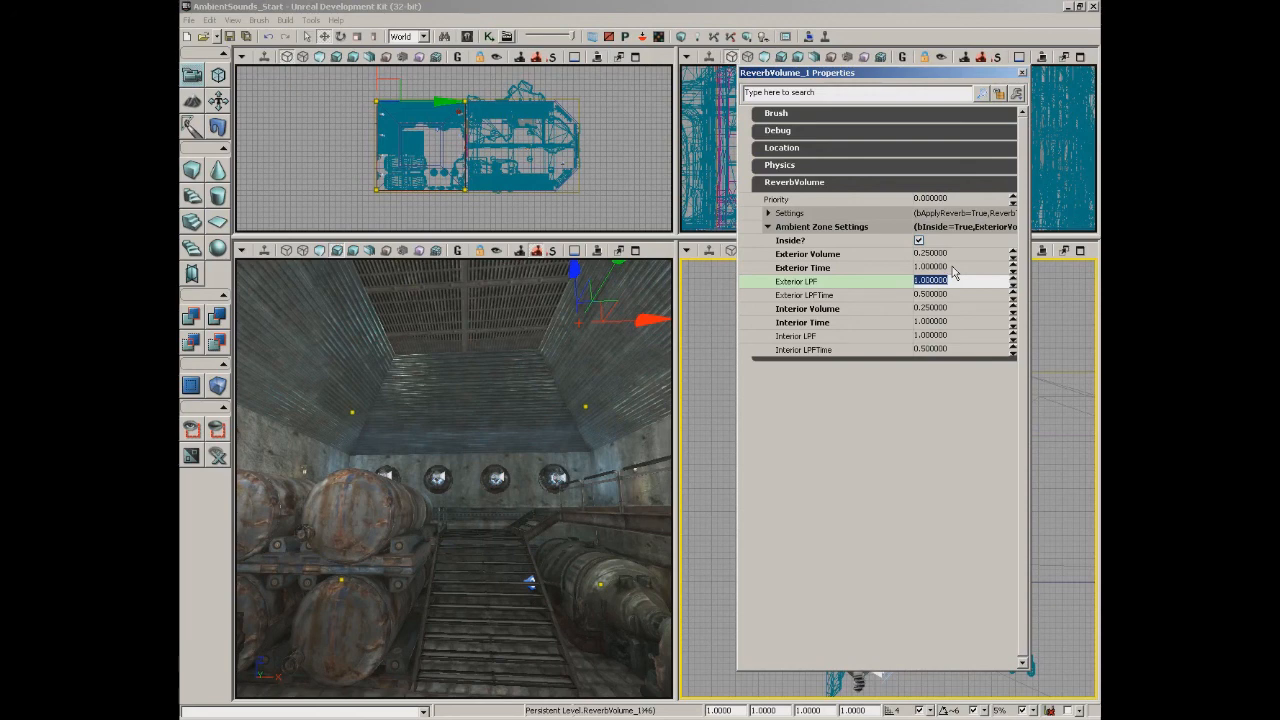
key(BackSpace)
key(Tab)
key(Tab)
key(Tab)
key(Tab)
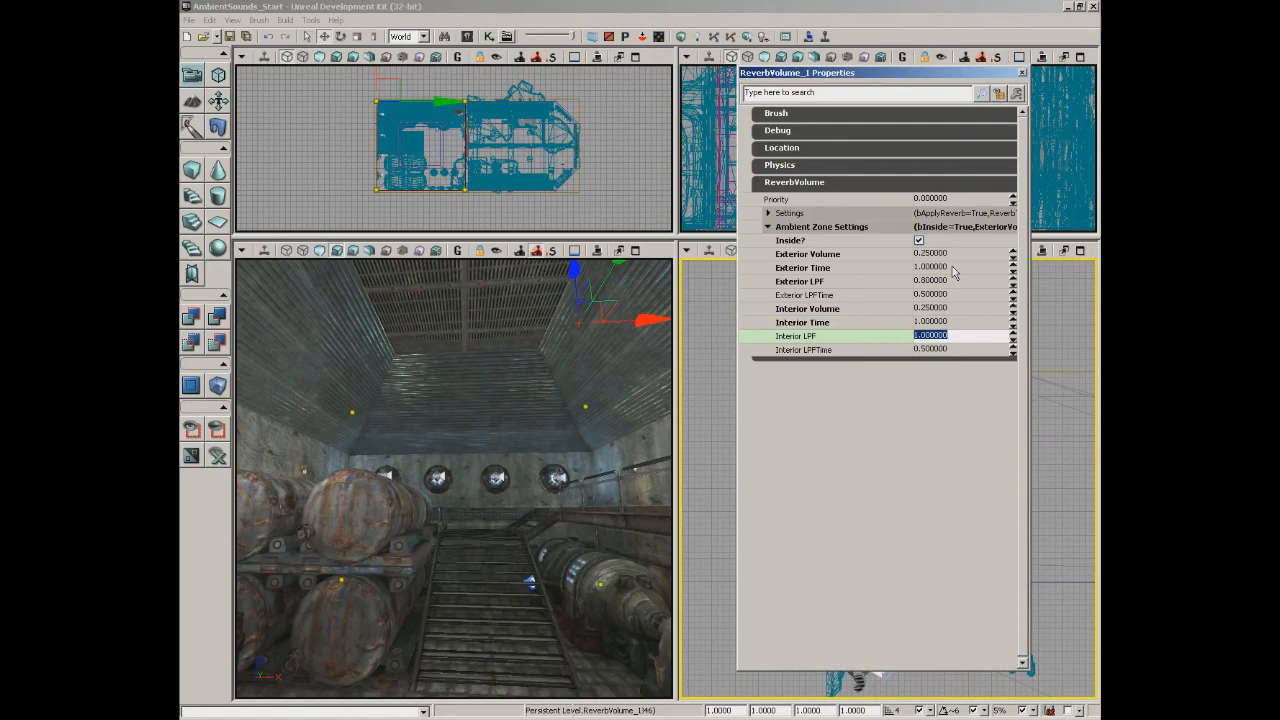
text(.2)
key(Return)
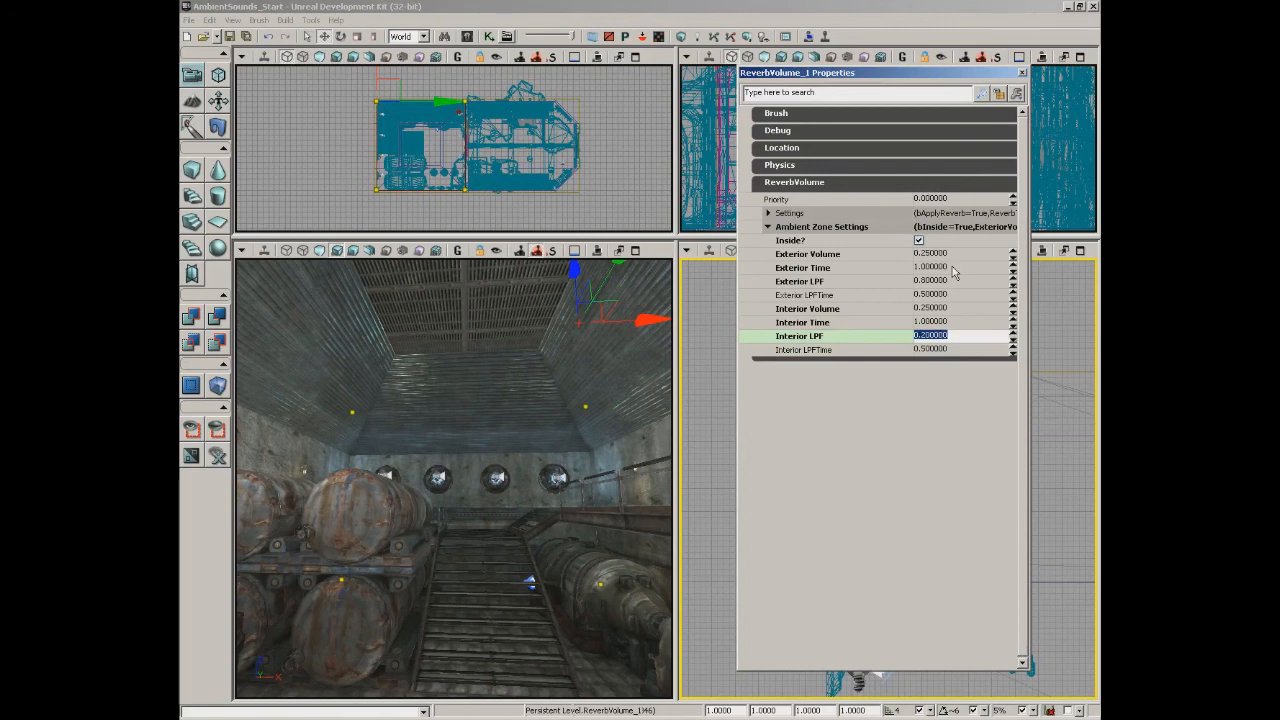
Step: Set the Exterior LPFTime of the Ambient Zone Settings to 1
key(Up)
key(Up)
key(Up)
key(Up)
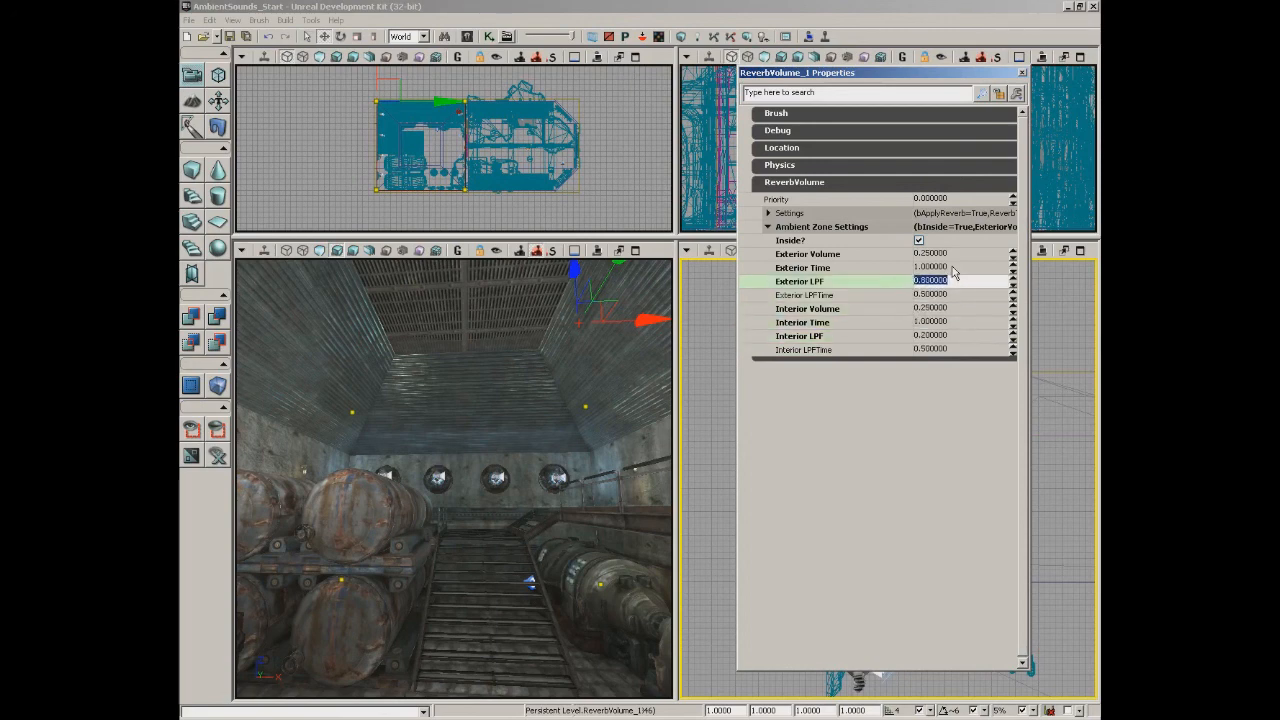
key(Down)
text(1)
key(Return)
Step: Set the Interior LPFTime of the Ambient Zone Settings to 1
key(Down)
key(Down)
key(Down)
key(Down)
key(Down)
text(1)
key(Return)
key(Up)
key(Up)
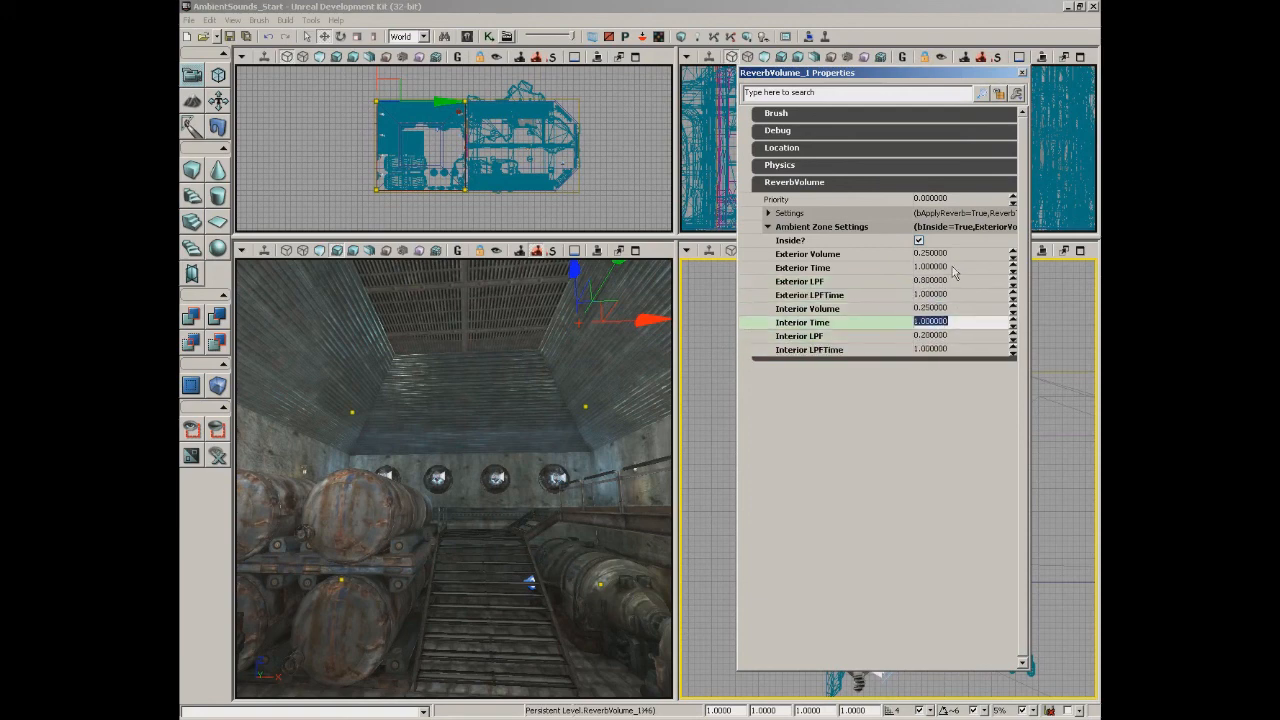
Step: Playtest the level, walking from the machine room through the door into the neighbouring room to check the ambient zone sound, and end the test
drag(540, 452, 494, 585)
mouse_move(522, 460)
right_down()
mouse_move(522, 515)
mouse_move(522, 469)
right_up()
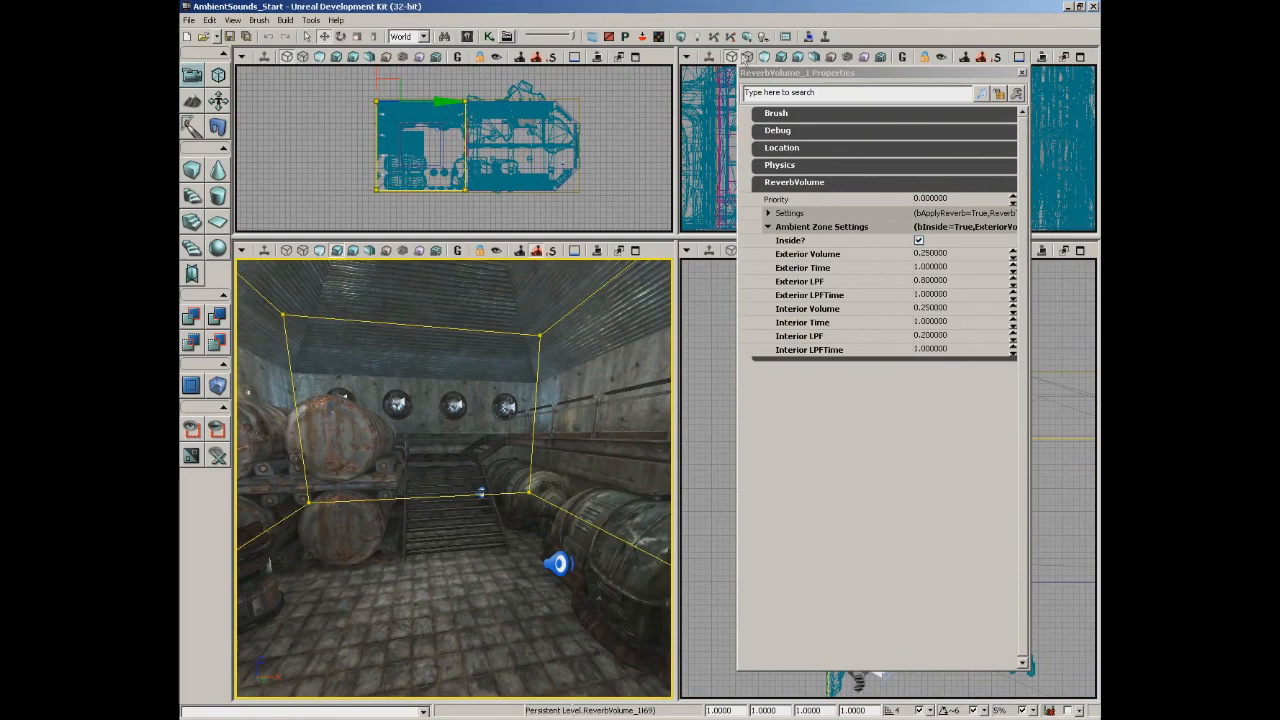
click(825, 37)
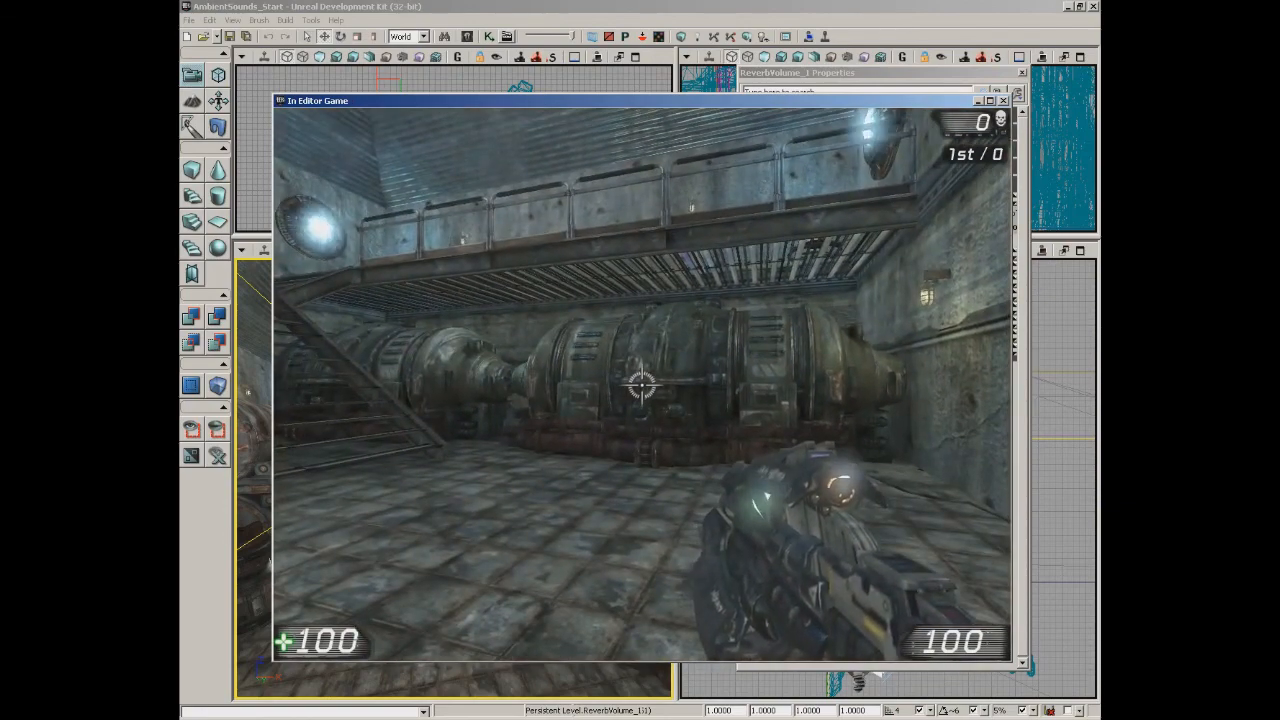
key(a)
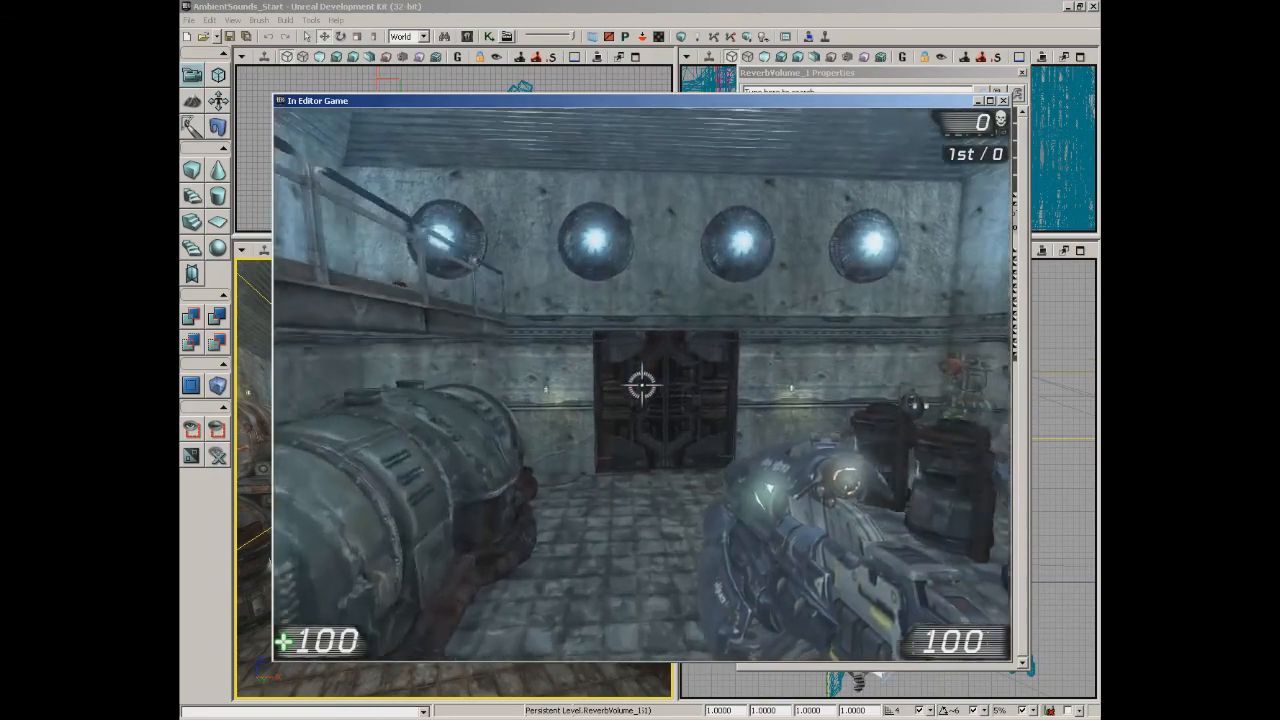
key(w)
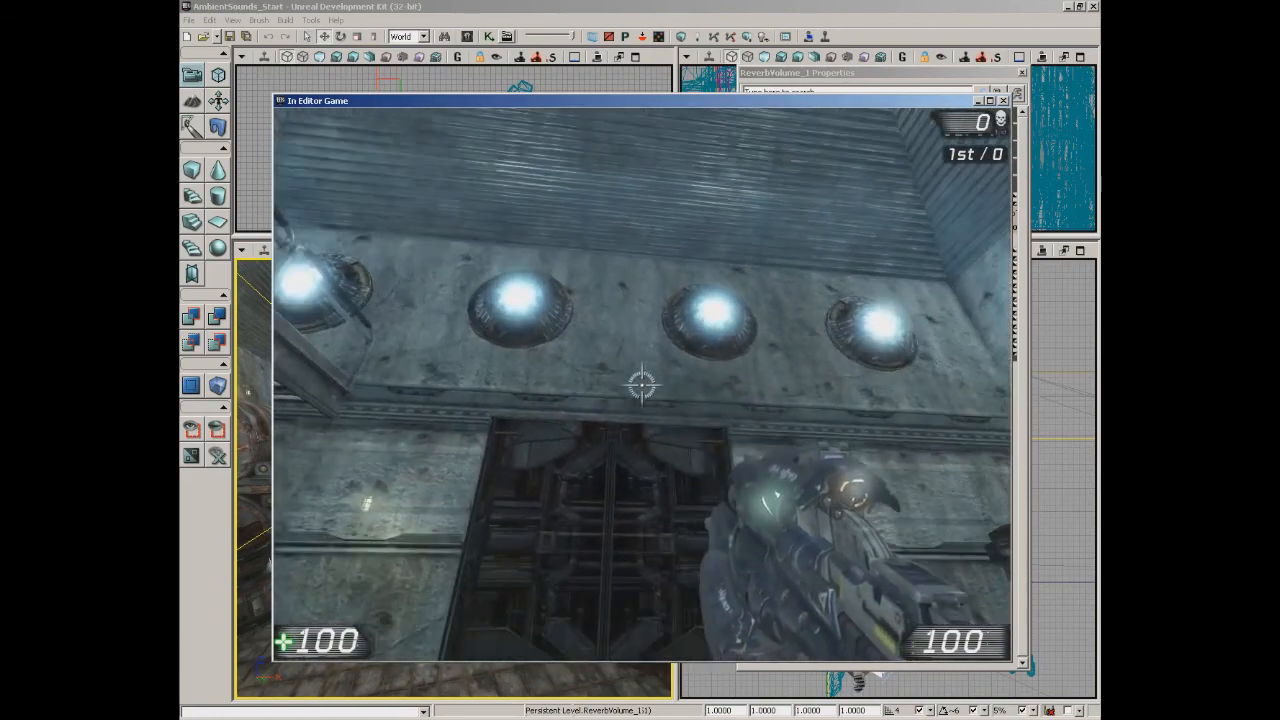
key(w)
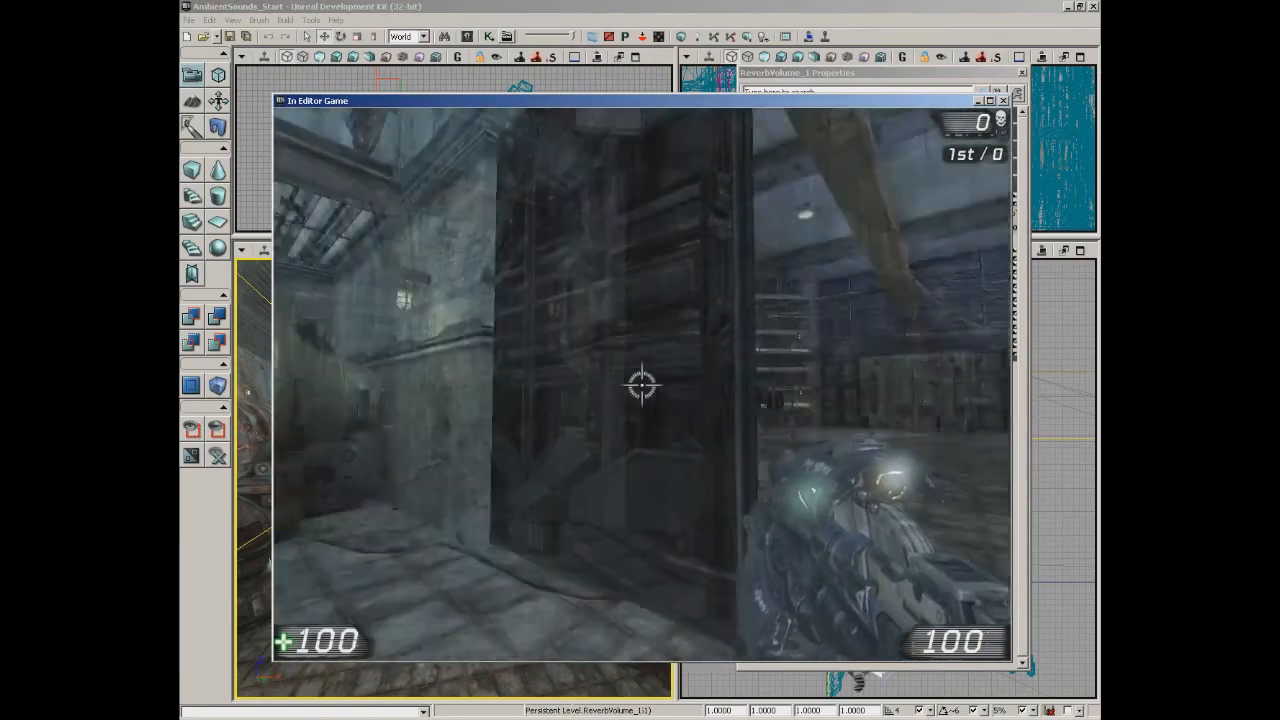
key(s)
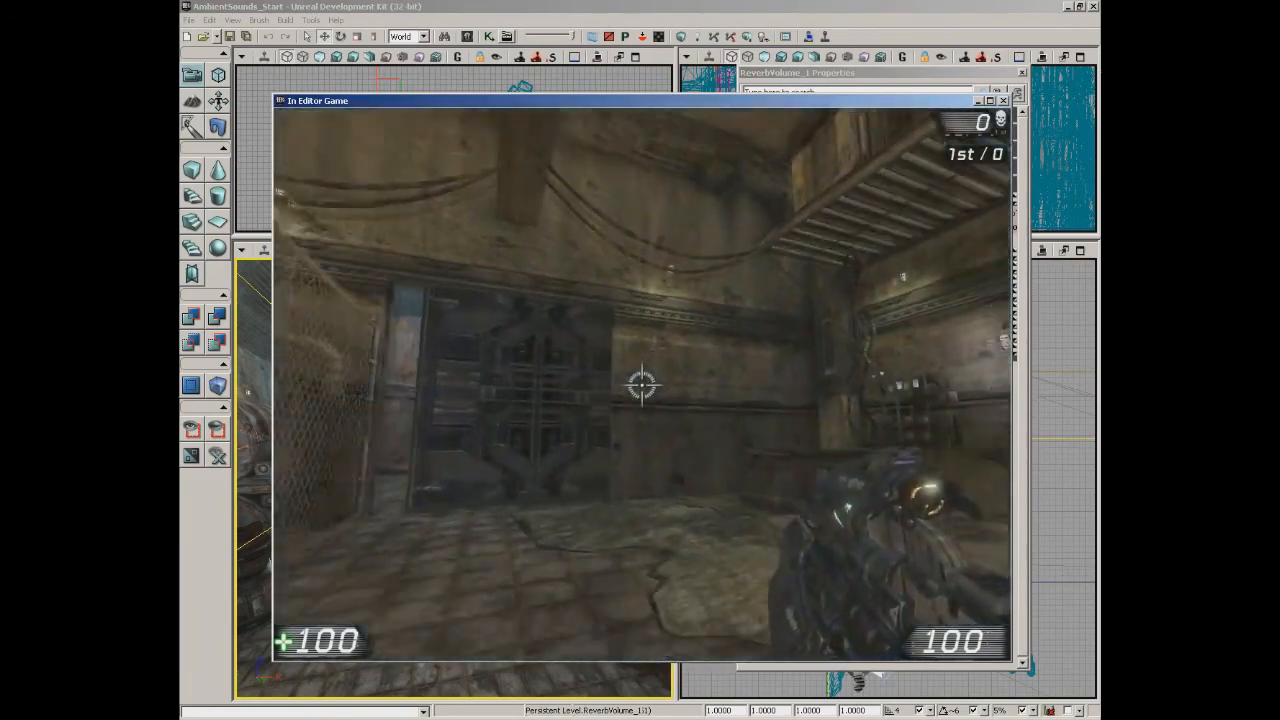
key(w)
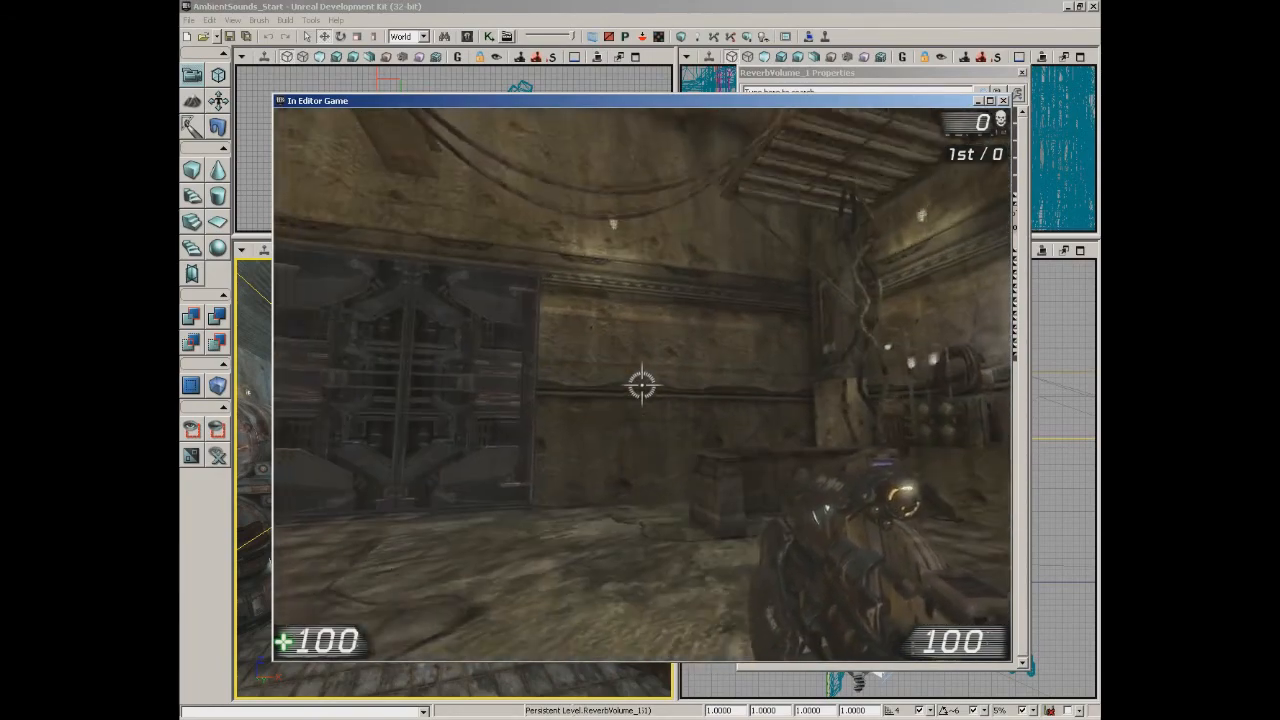
key(s)
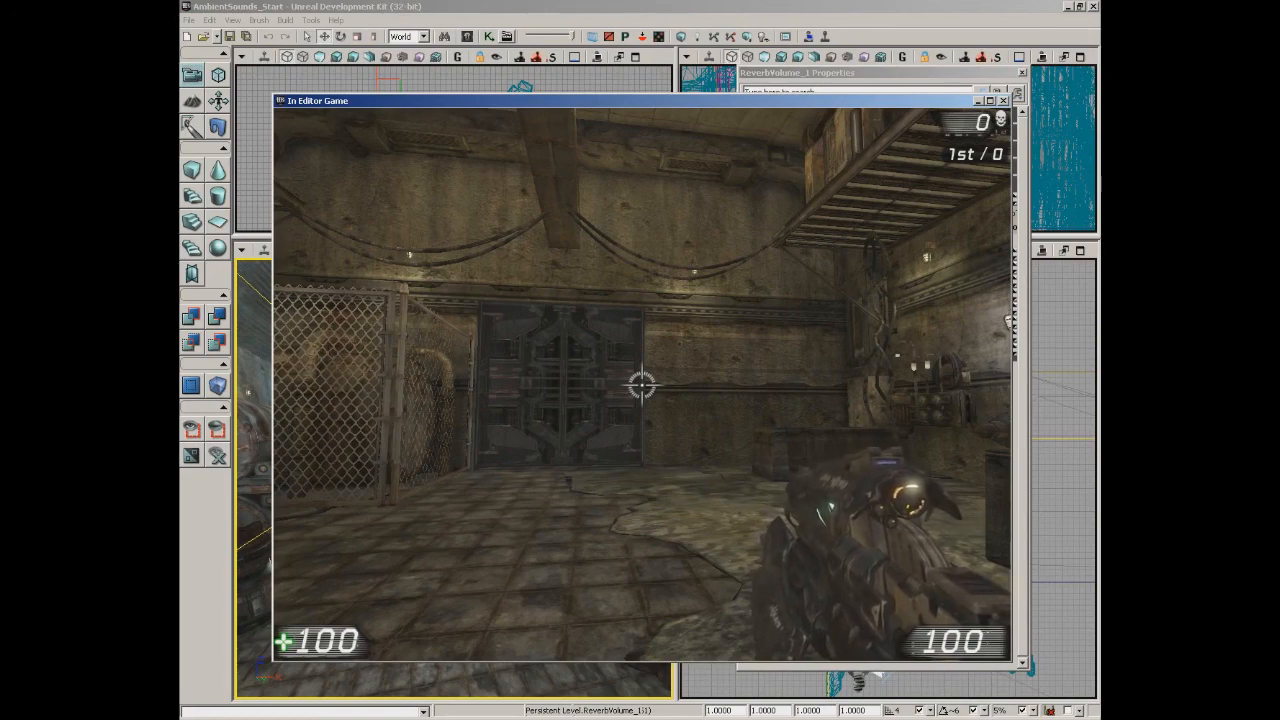
key(Escape)
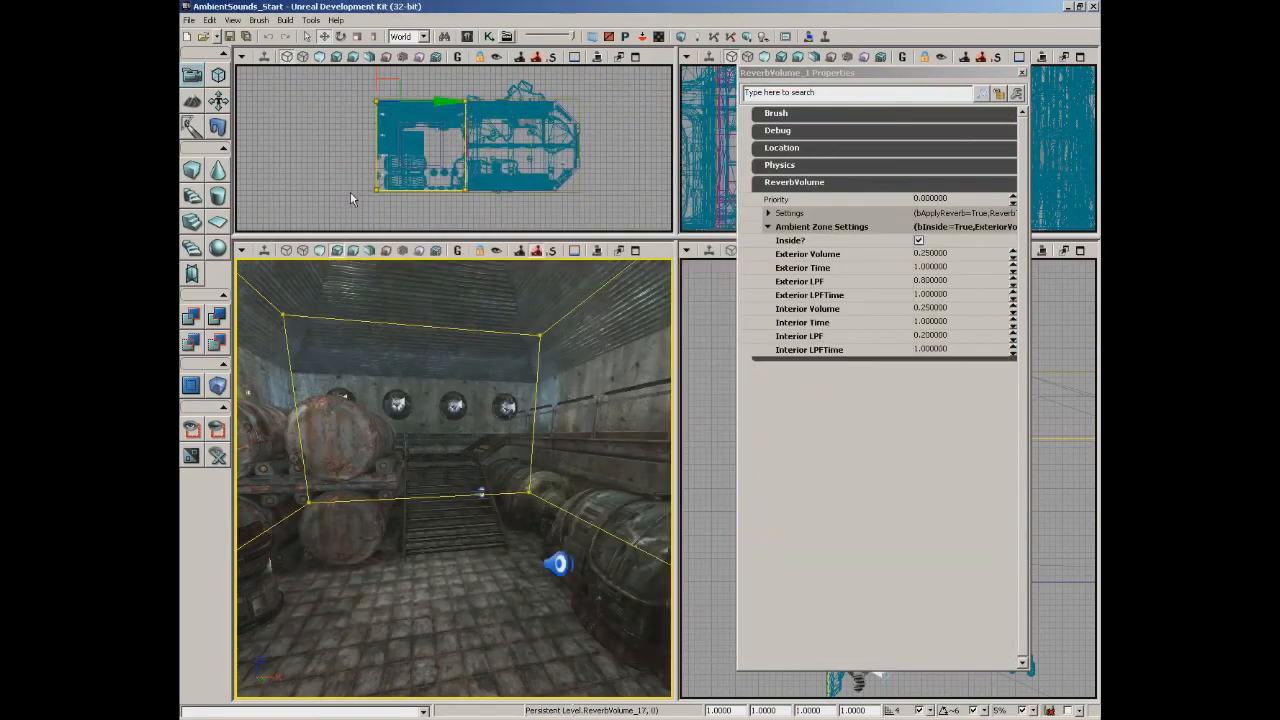